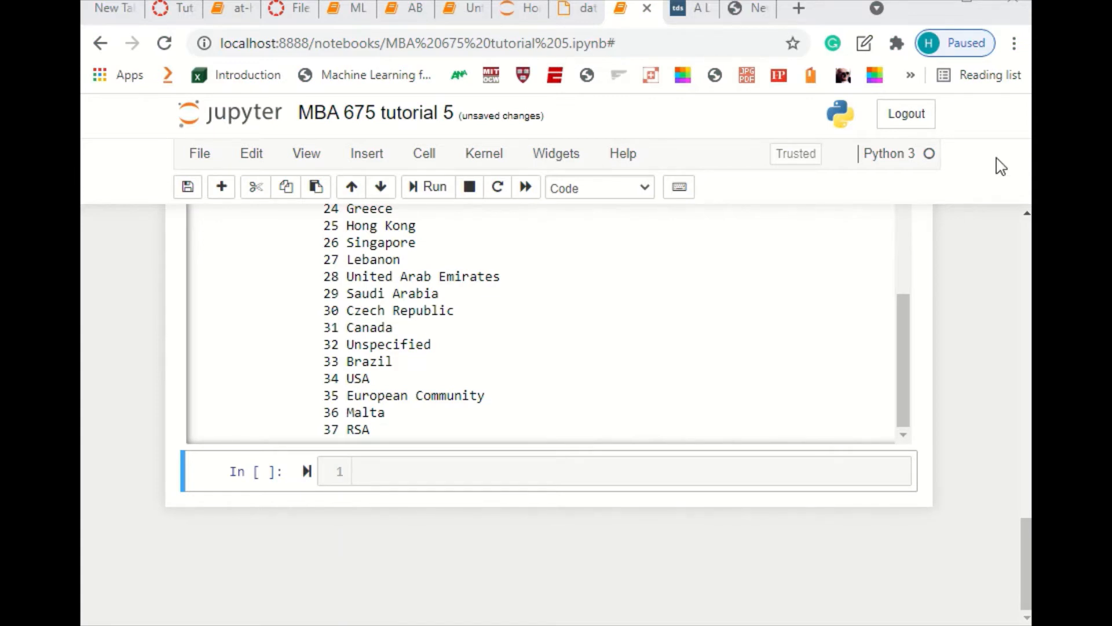
Below the data.to_csv line, paste the encode_units(x) function that returns 0 for x <= 0 and 1 for x >= 1
scroll(664, 309, "up", 7)
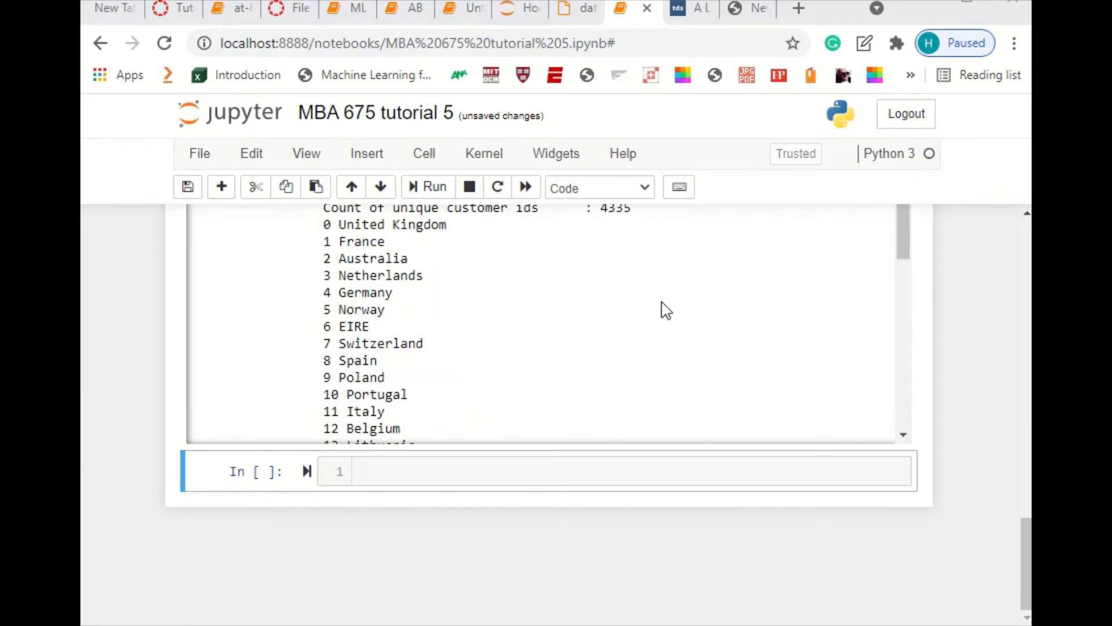
scroll(556, 338, "up", 5)
scroll(551, 336, "up", 1)
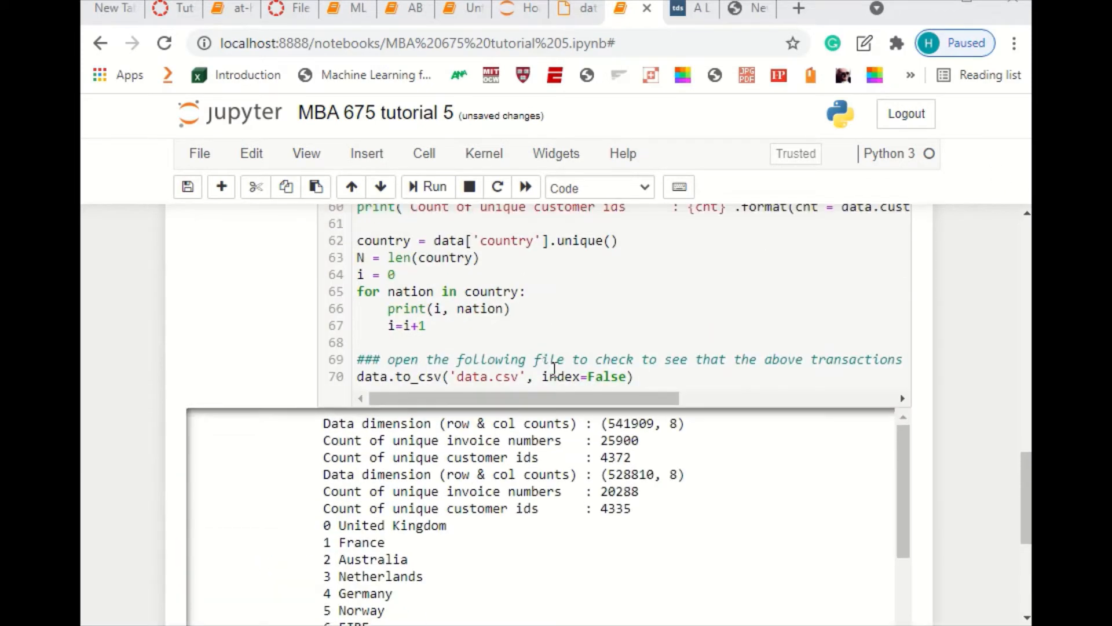
left_click(653, 377)
key("Return")
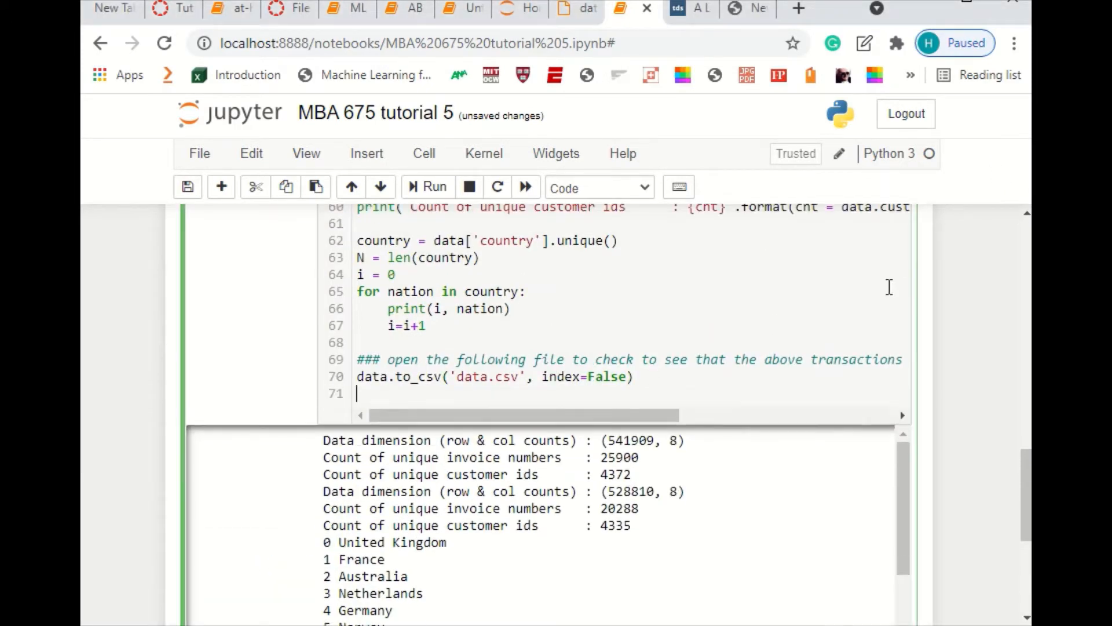
key("Return")
key("ctrl+v")
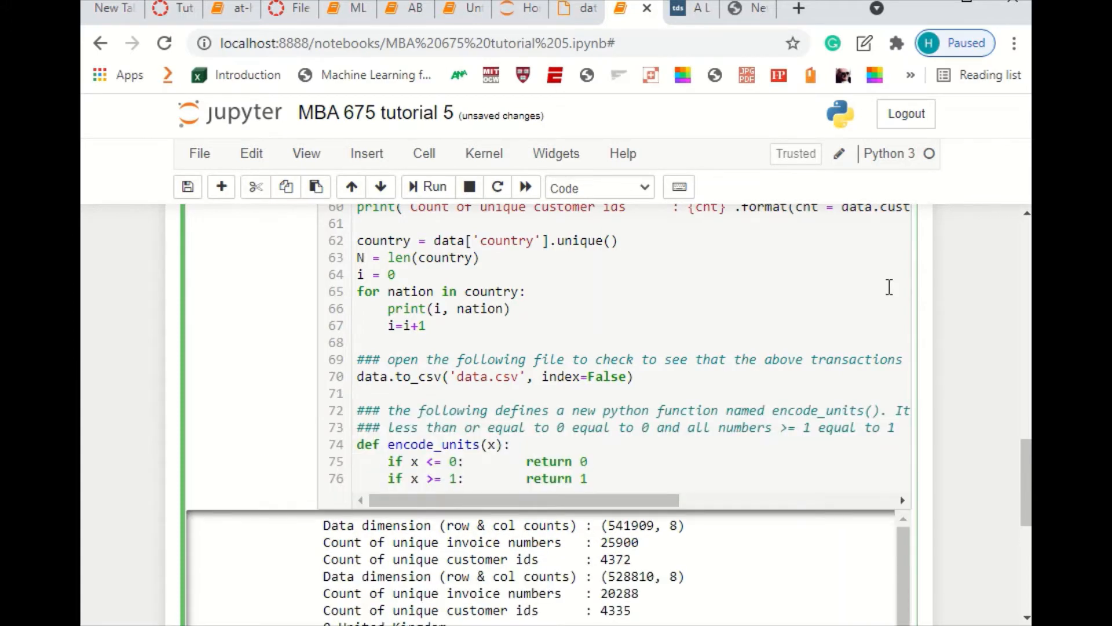
Examine the data variable in the to_csv line and the conditions and return values of encode_units
key("Up")
key("Down")
key("Up")
key("Up")
key("Left")
key("Left")
key("Left")
left_click_drag(390, 376, 358, 374)
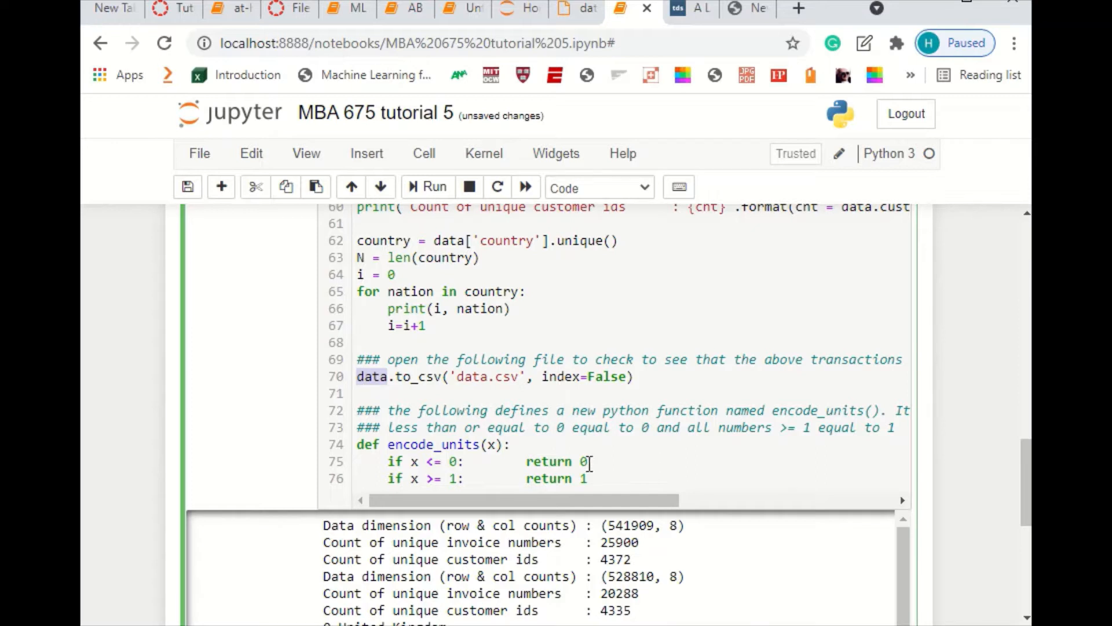
left_click(587, 463)
left_click_drag(586, 463, 582, 465)
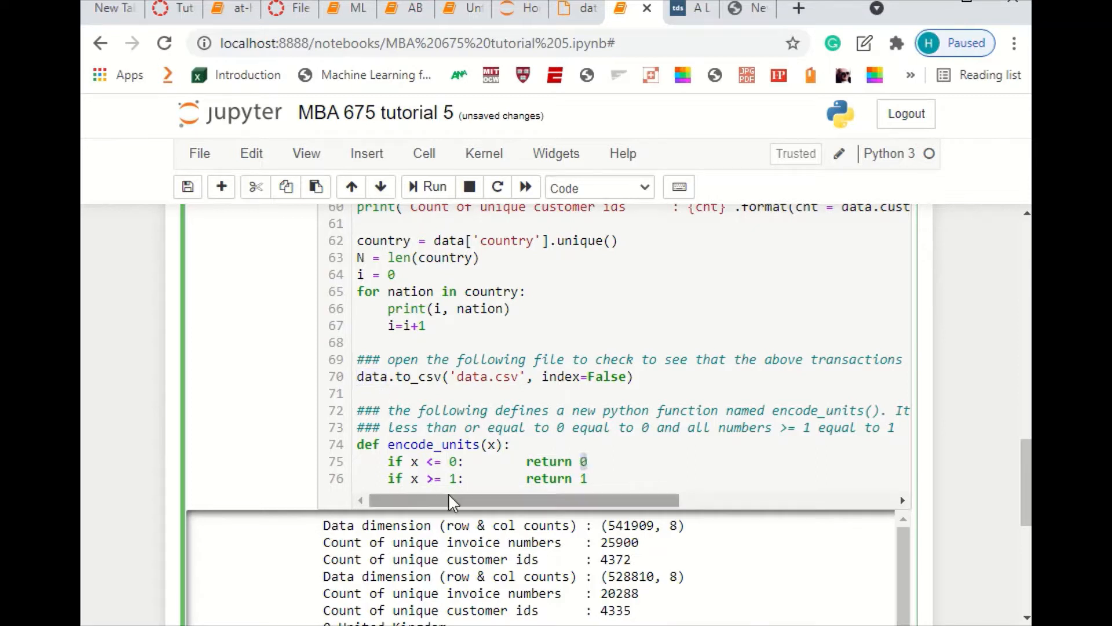
left_click_drag(409, 480, 461, 476)
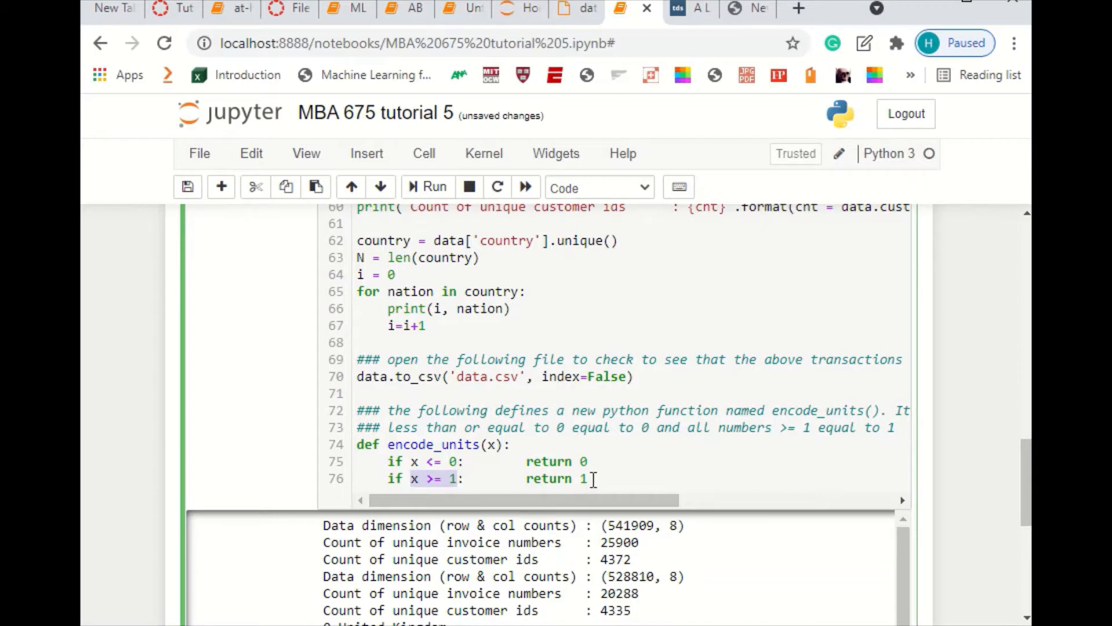
left_click_drag(587, 478, 557, 479)
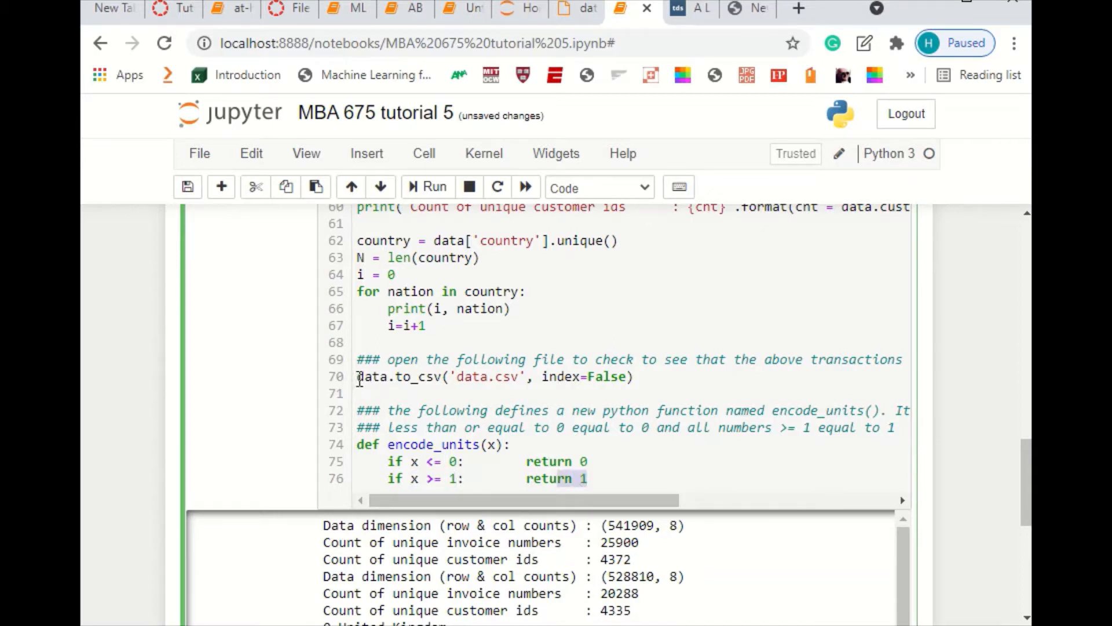
left_click_drag(357, 377, 388, 382)
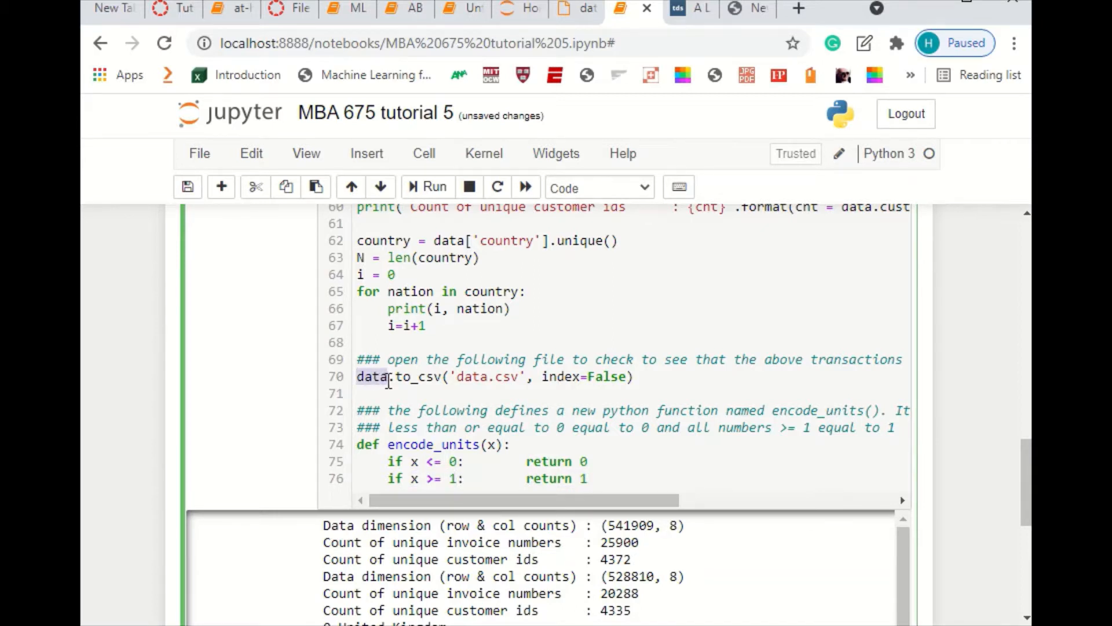
left_click(613, 480)
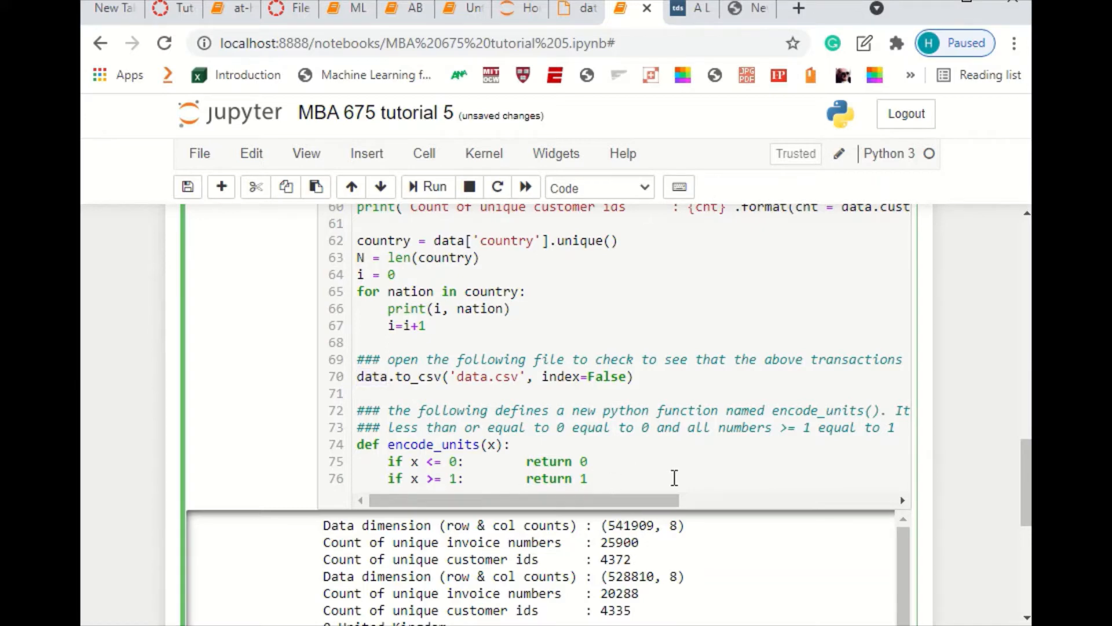
Run the cell containing the encode_units function
key("BackSpace")
key("shift+Return")
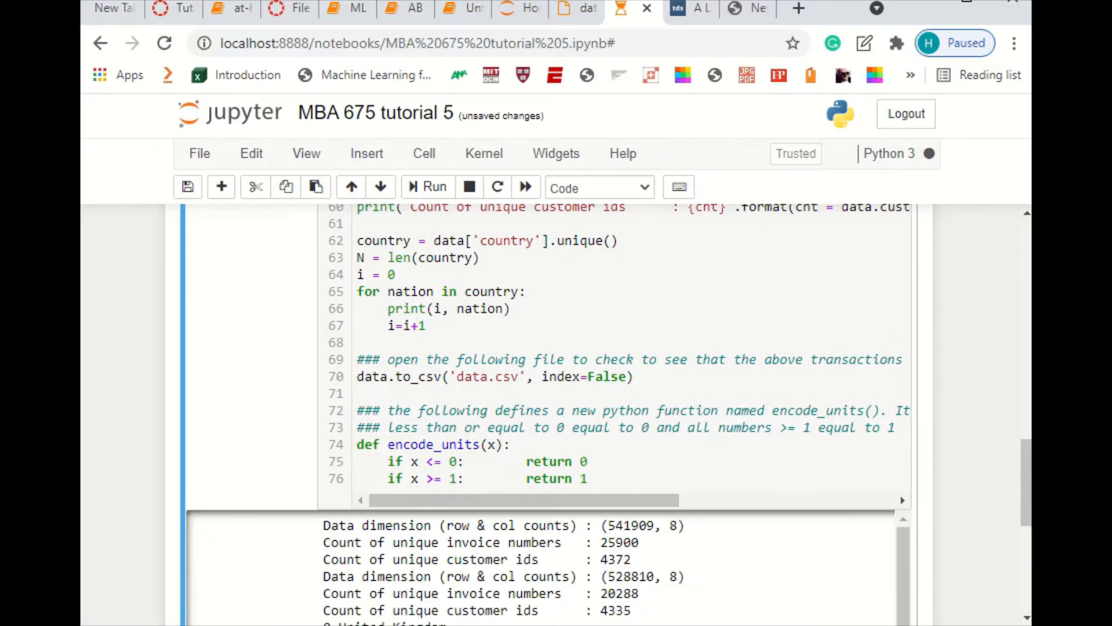
scroll(718, 336, "down", 4)
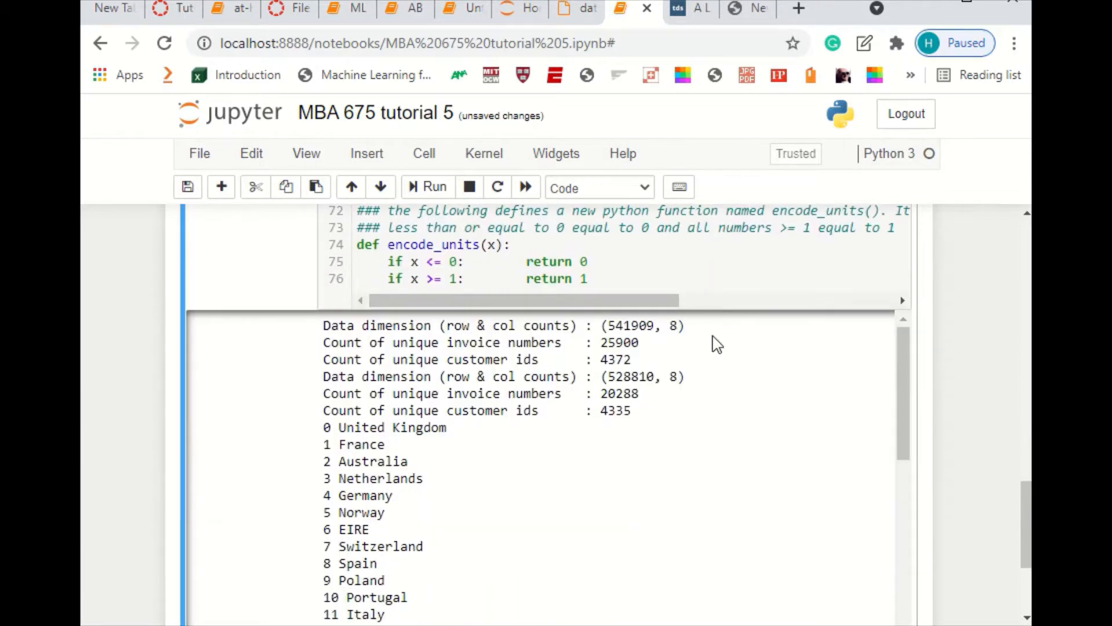
In the empty cell, enter basket code summing 'Australia' quantity by invoiceno and description, with unstack() and fillna(0), ending with a basket display line
left_click(636, 281)
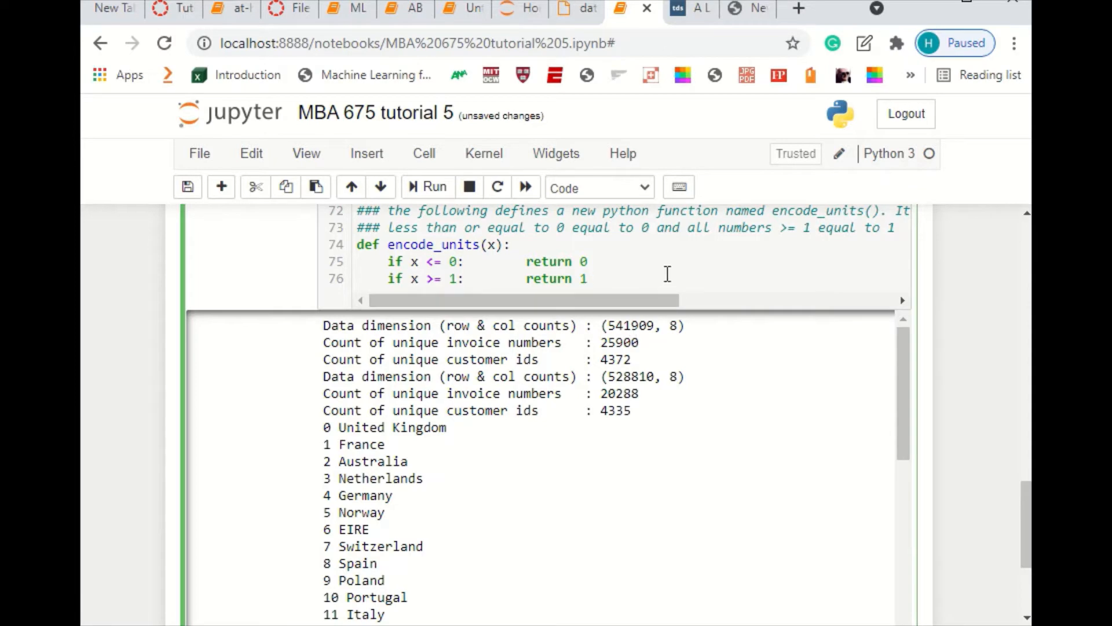
scroll(672, 272, "up", 2)
scroll(672, 271, "down", 2)
scroll(697, 270, "down", 4)
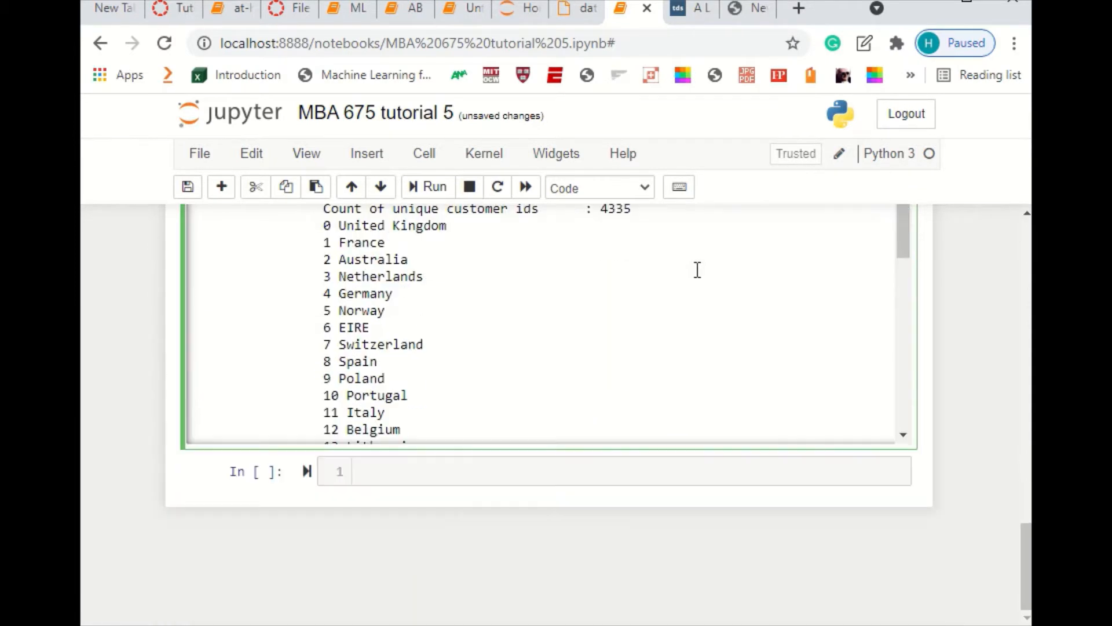
left_click(477, 470)
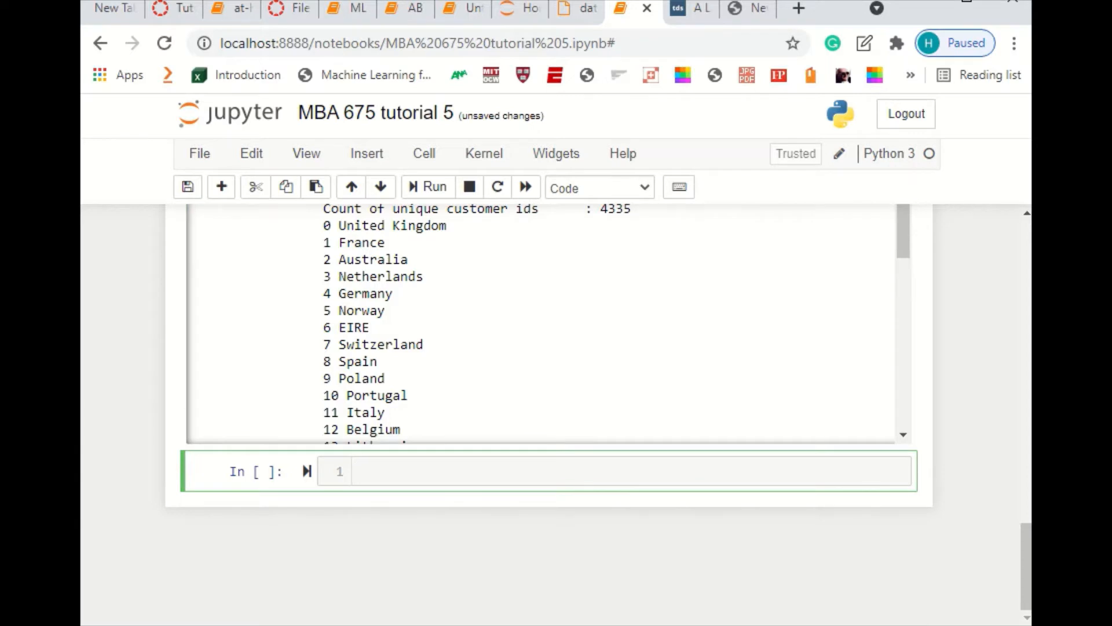
key("Escape")
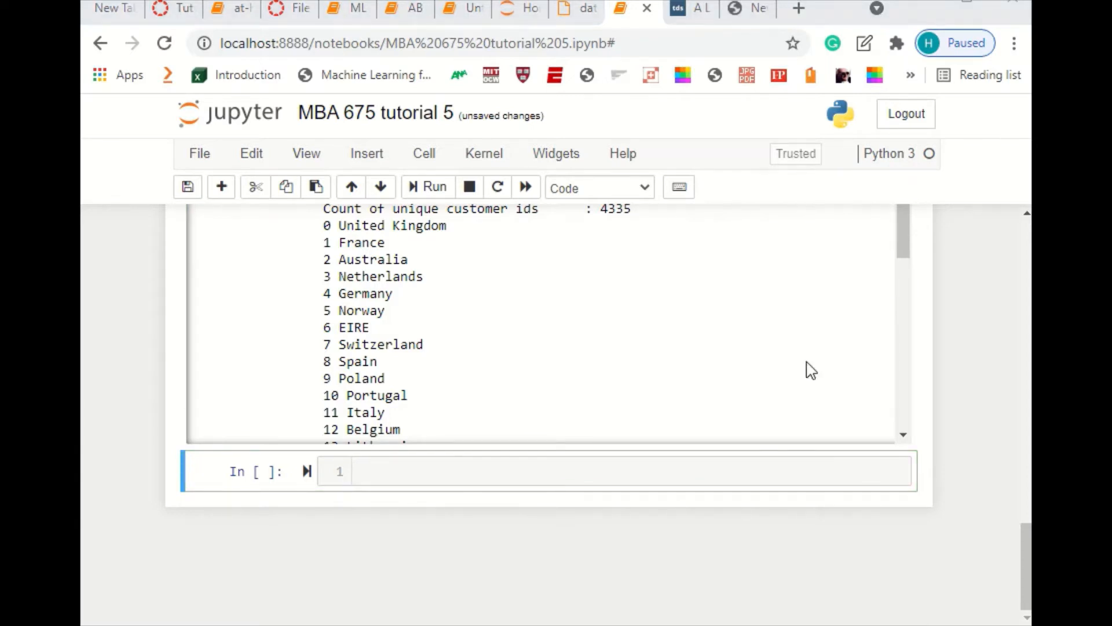
left_click(427, 468)
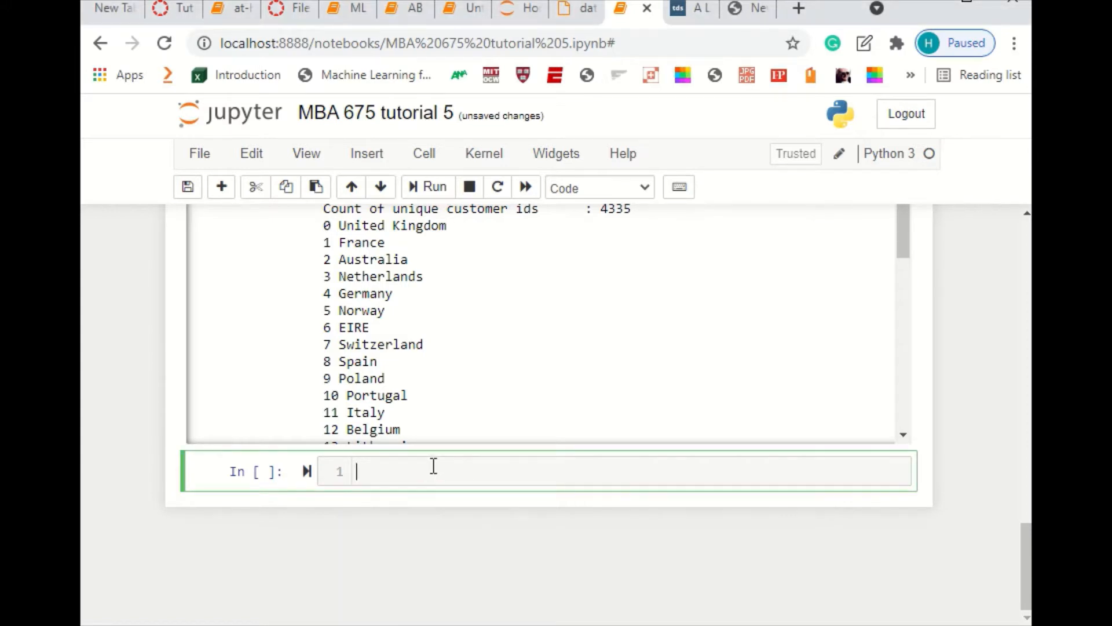
type("# Create a pivot table called basket and then change any values > 1 to 1 basket = (data[data['country'] == 'Australia']           .groupby([\"invoiceno\",\"description\"])[\"quantity\"]           .sum().unstack().fillna(0))")
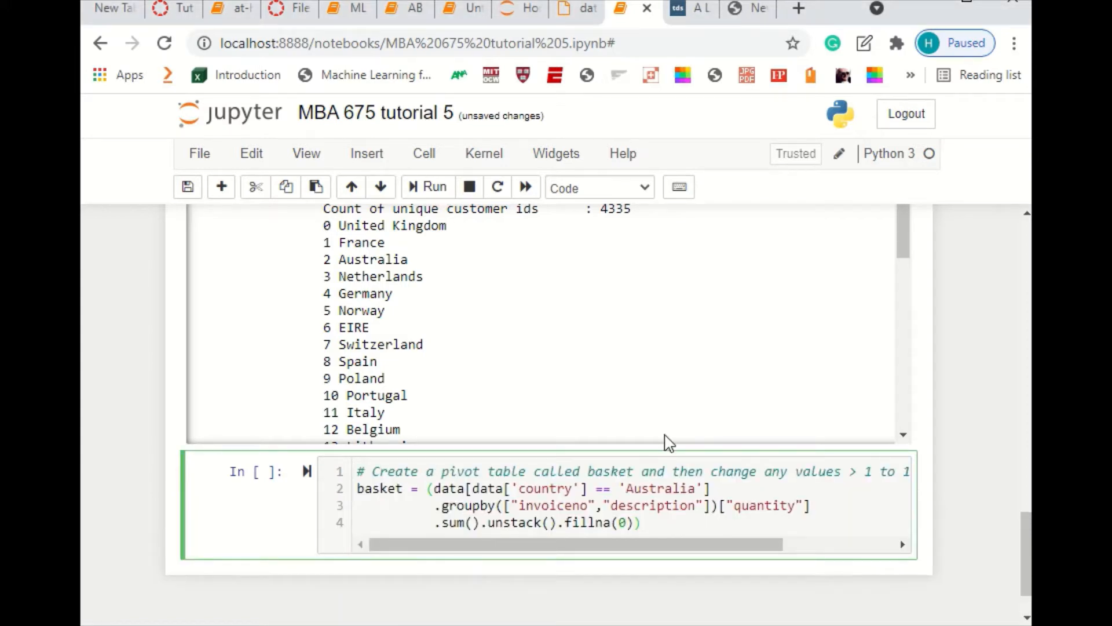
key("Return")
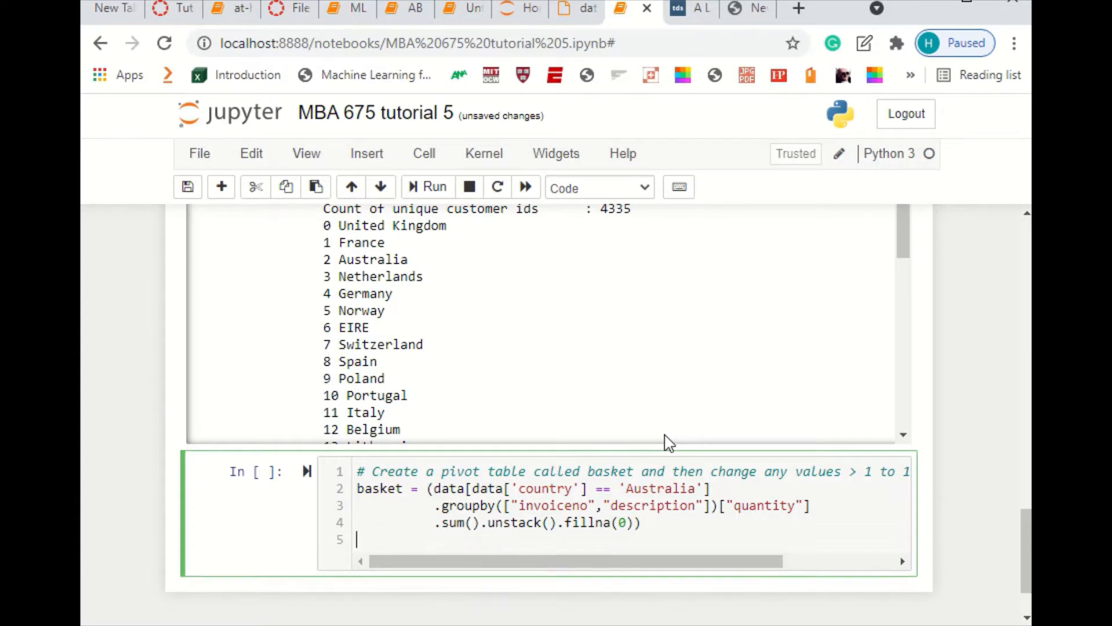
type("basket")
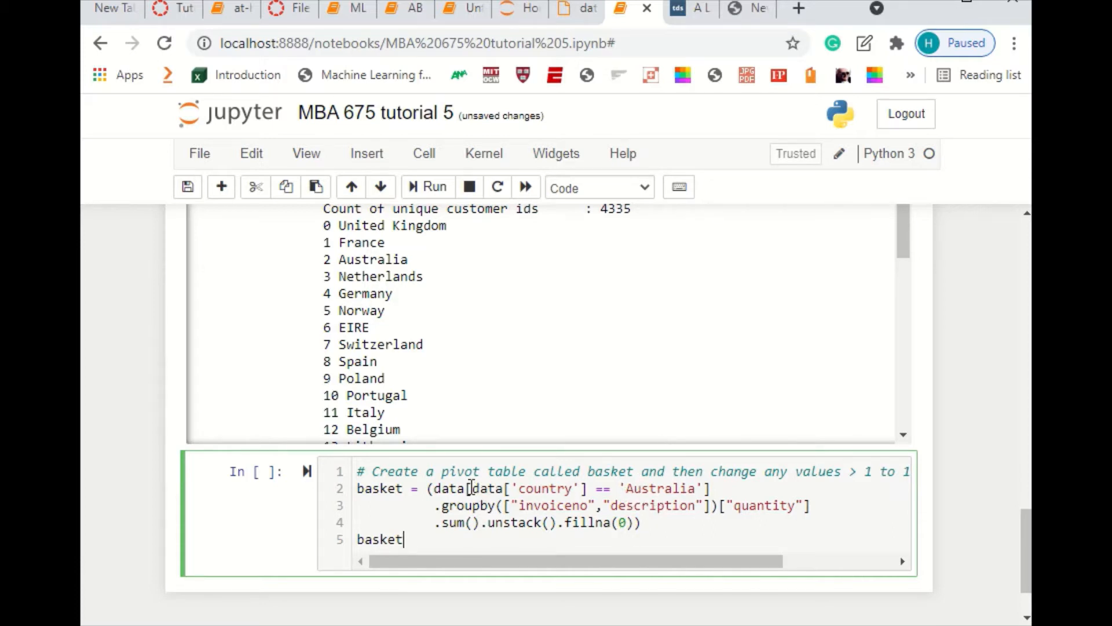
Examine the data['country'] == 'Australia' condition and its comparison operator in the basket expression
left_click_drag(472, 489, 702, 489)
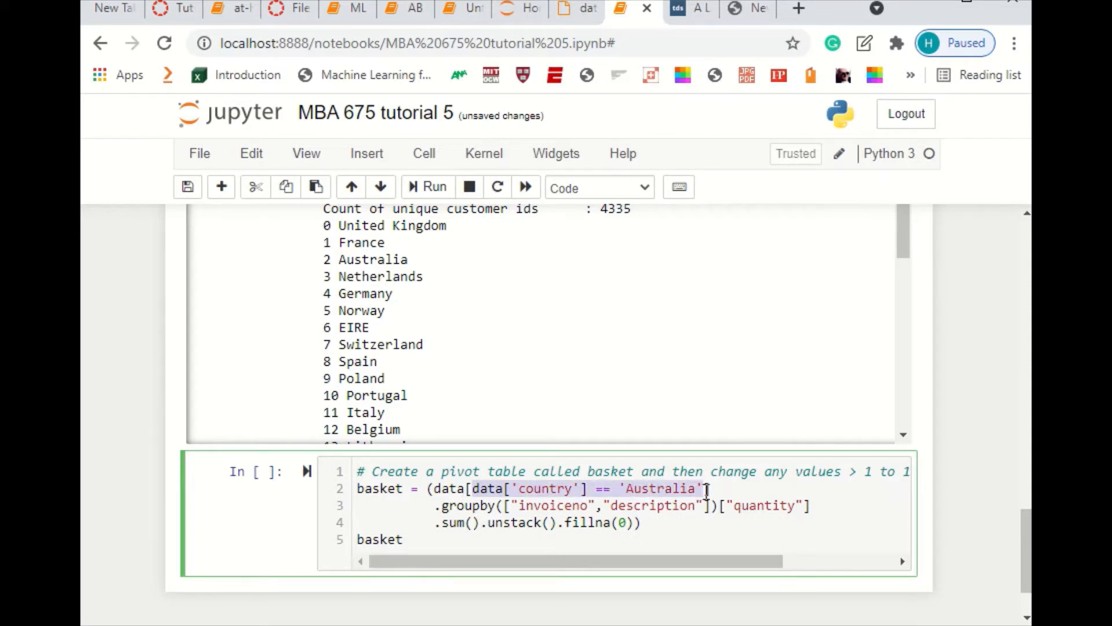
left_click_drag(596, 490, 611, 490)
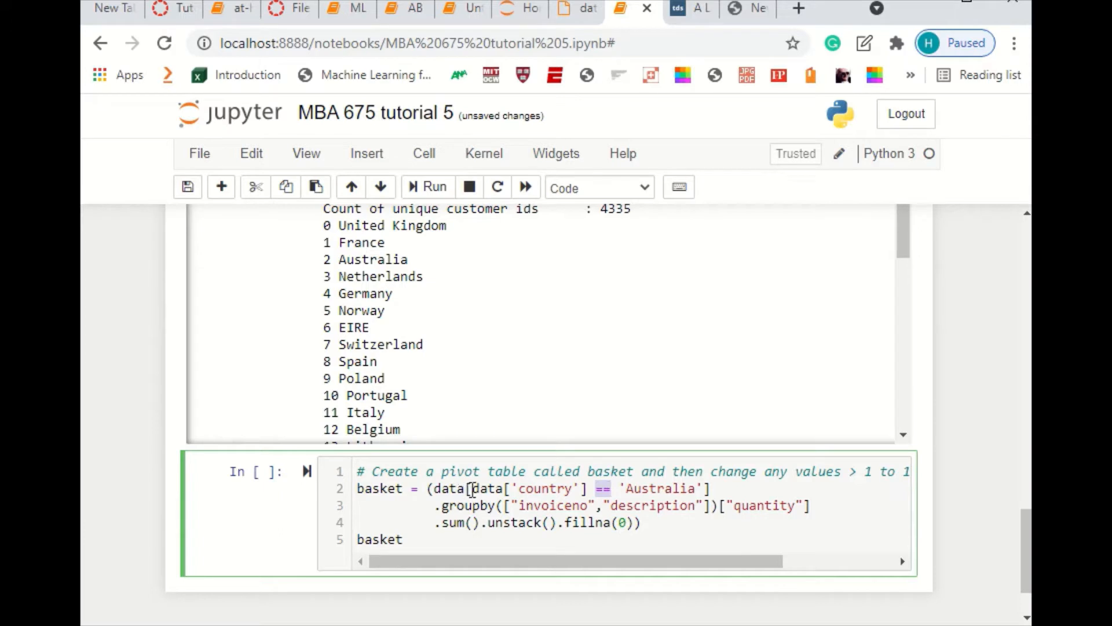
left_click_drag(472, 490, 703, 490)
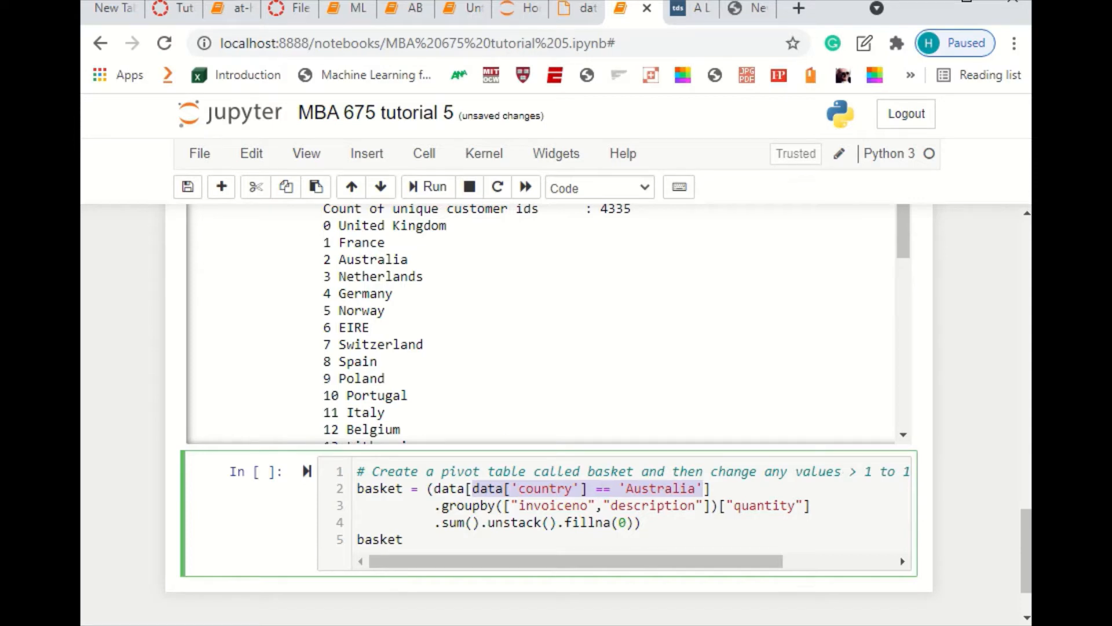
Switch to Excel, filter the country column of data (4).csv to Australia only, look through the rows and move the window aside
key("alt+Tab")
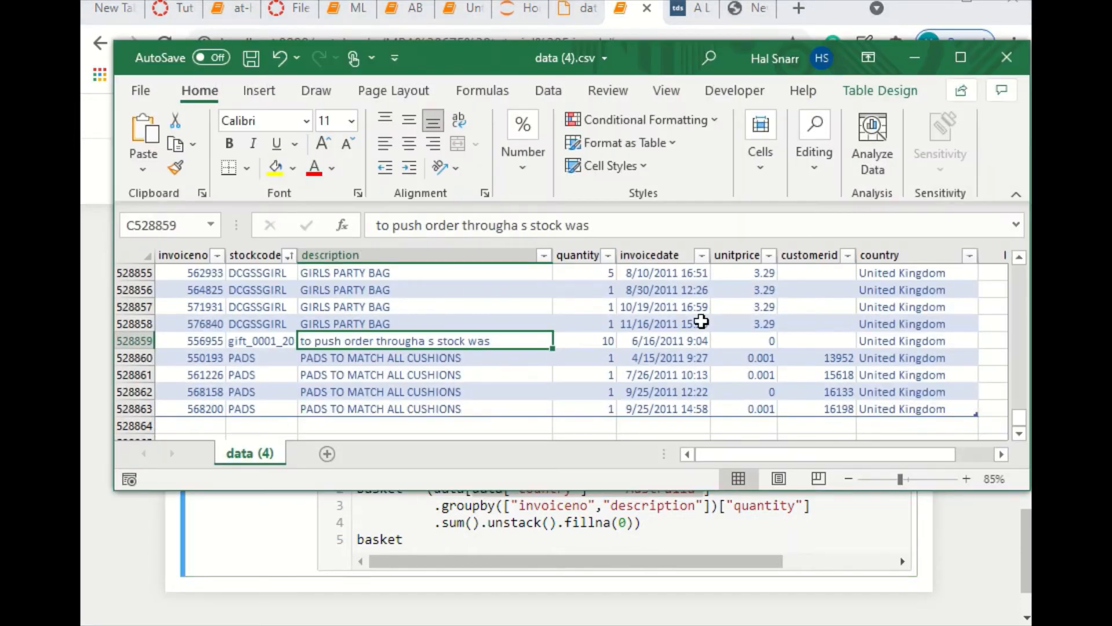
left_click_drag(1020, 419, 1030, 265)
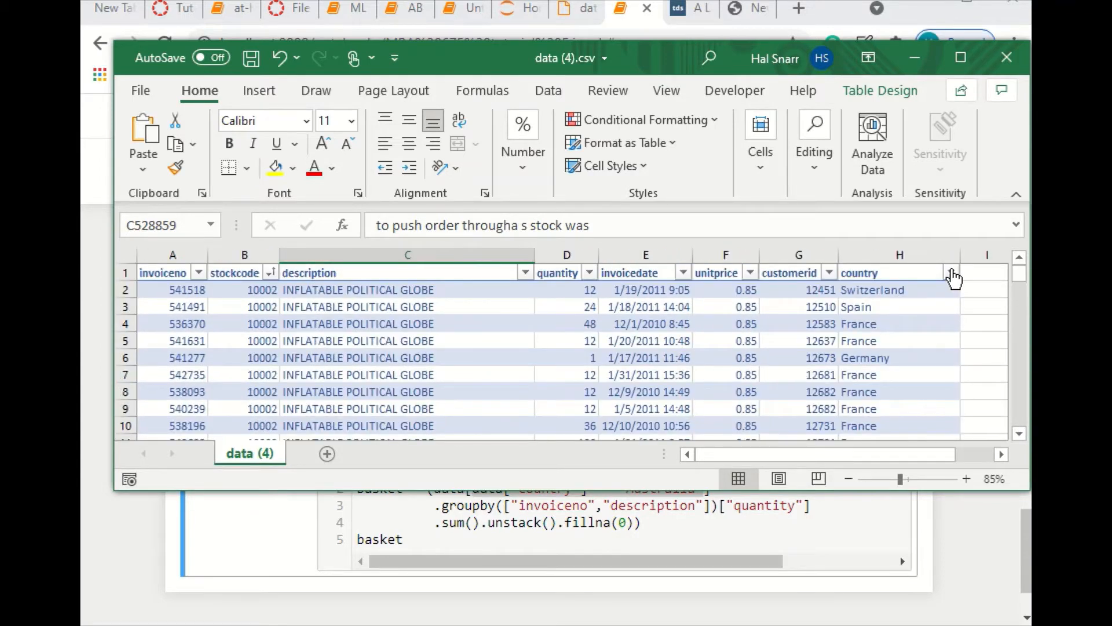
left_click(951, 273)
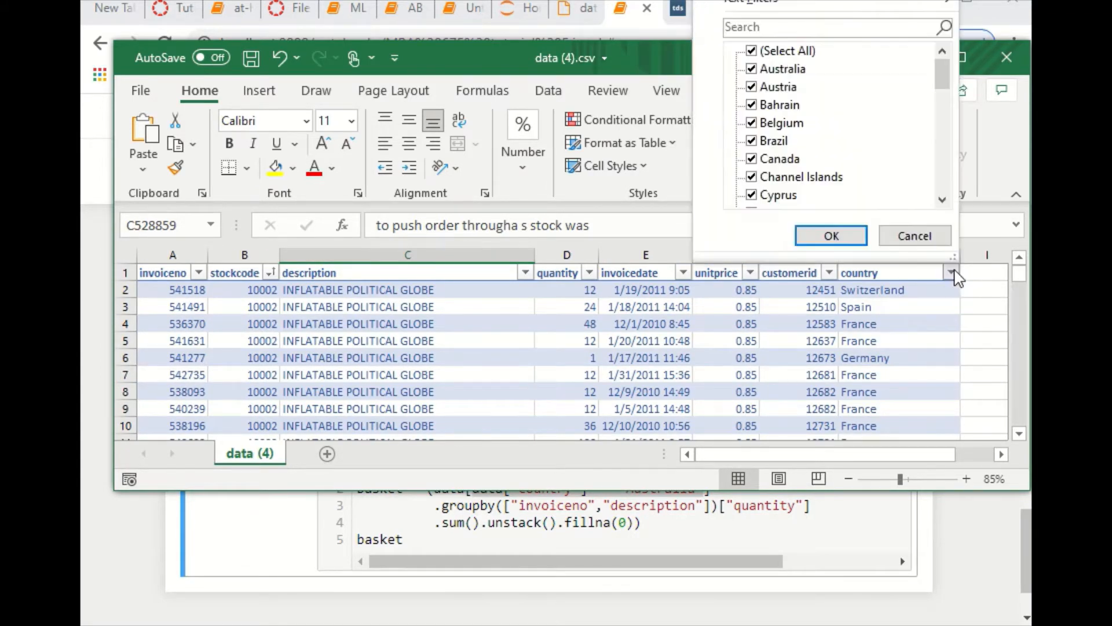
left_click(752, 51)
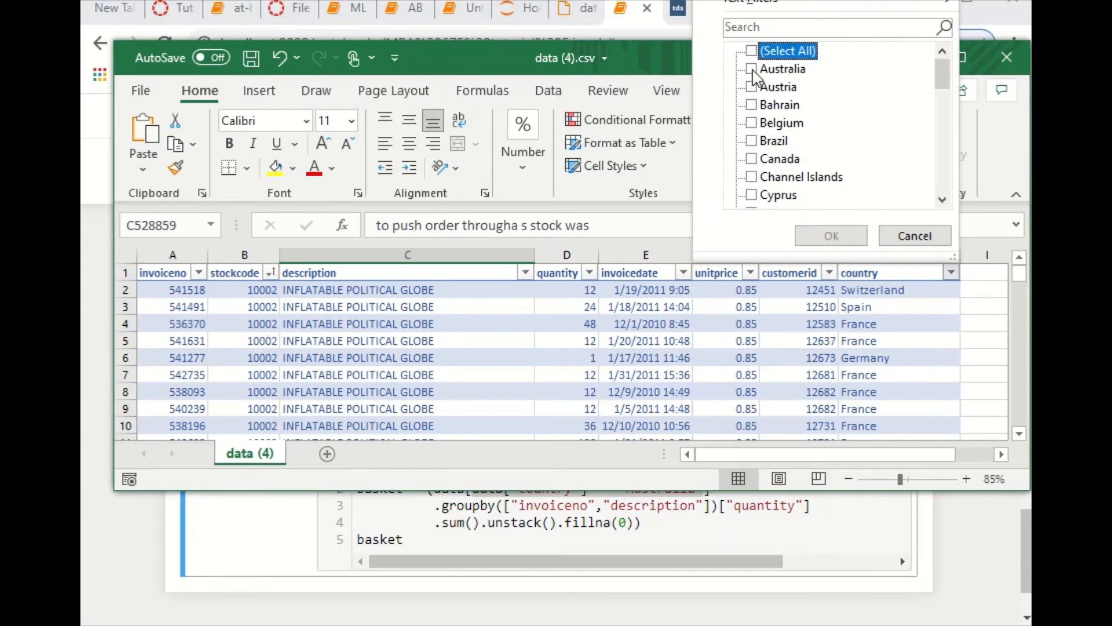
left_click(752, 69)
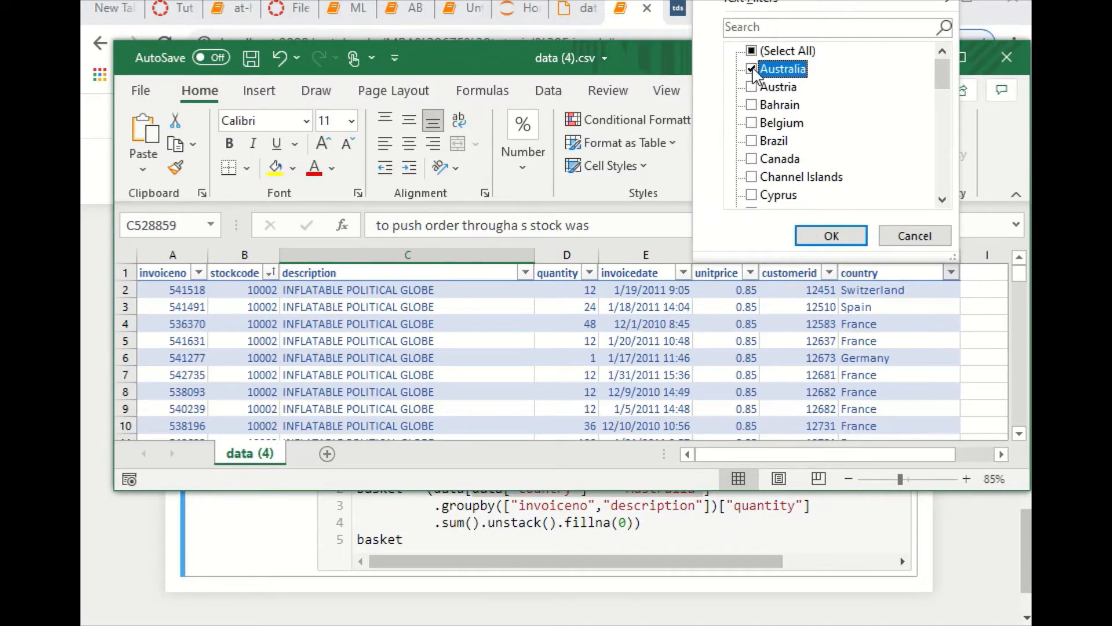
left_click(834, 236)
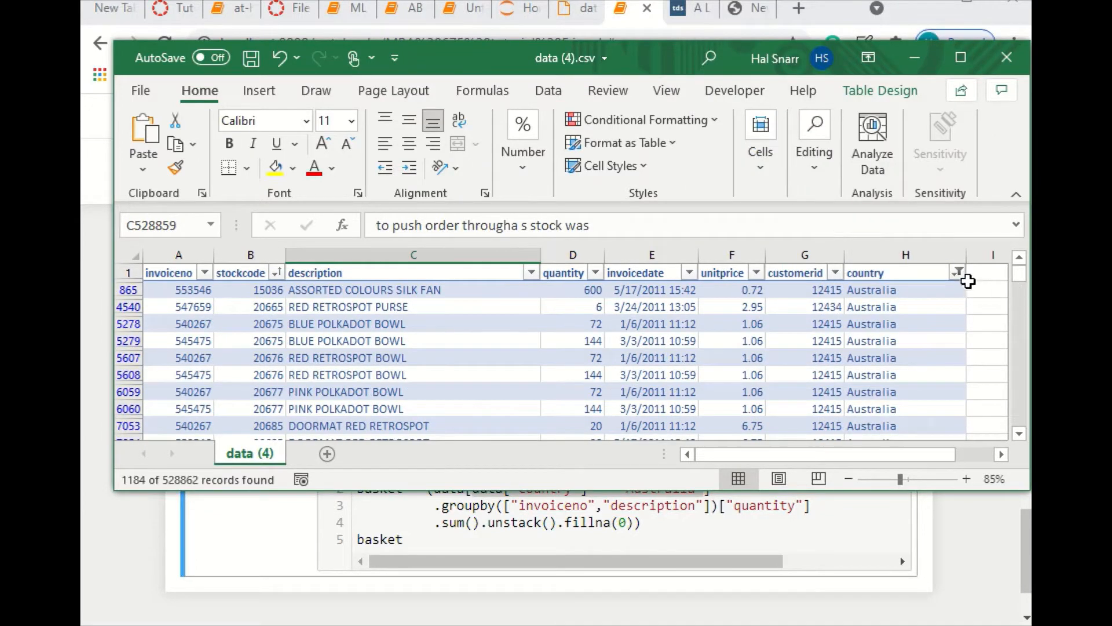
left_click_drag(1020, 285, 1027, 423)
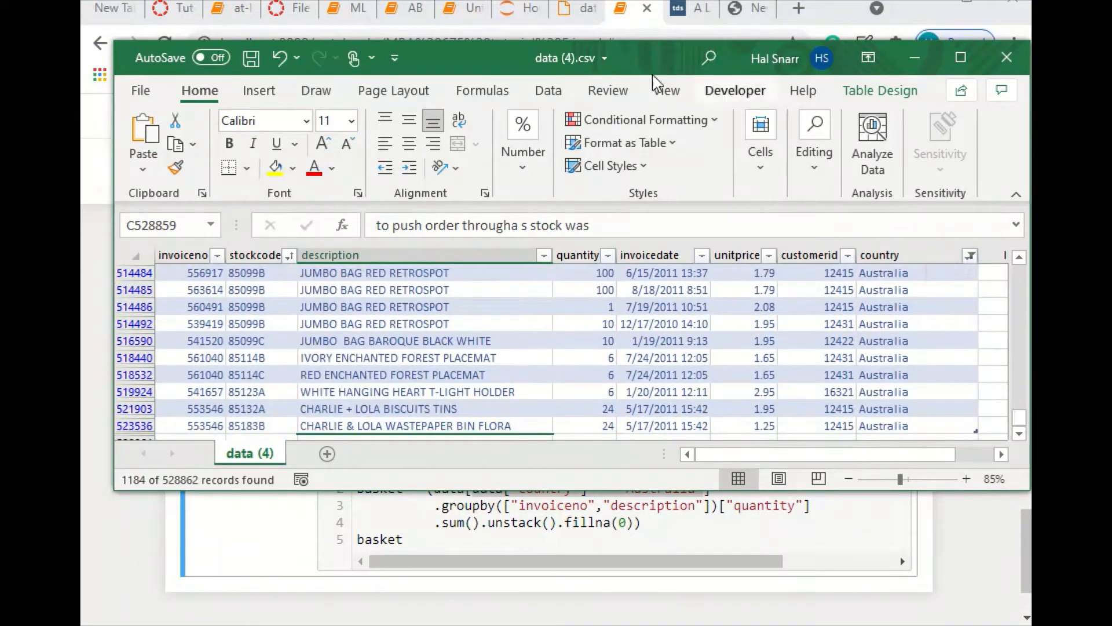
left_click_drag(650, 65, 1032, 26)
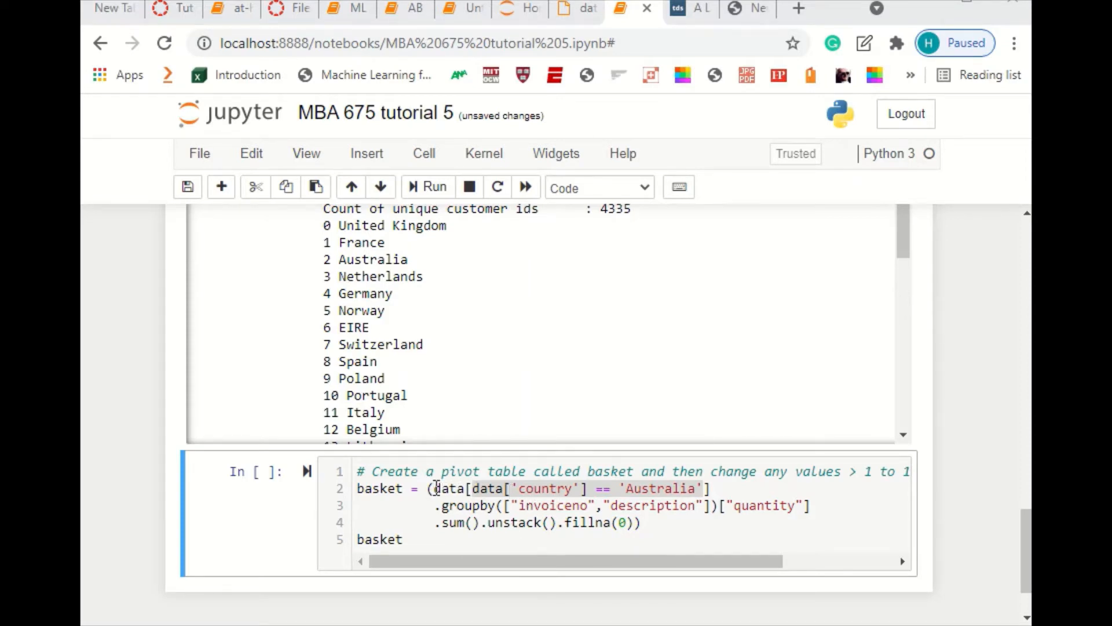
Join the .groupby line onto the end of the country filter line in the basket expression
left_click_drag(435, 489, 705, 488)
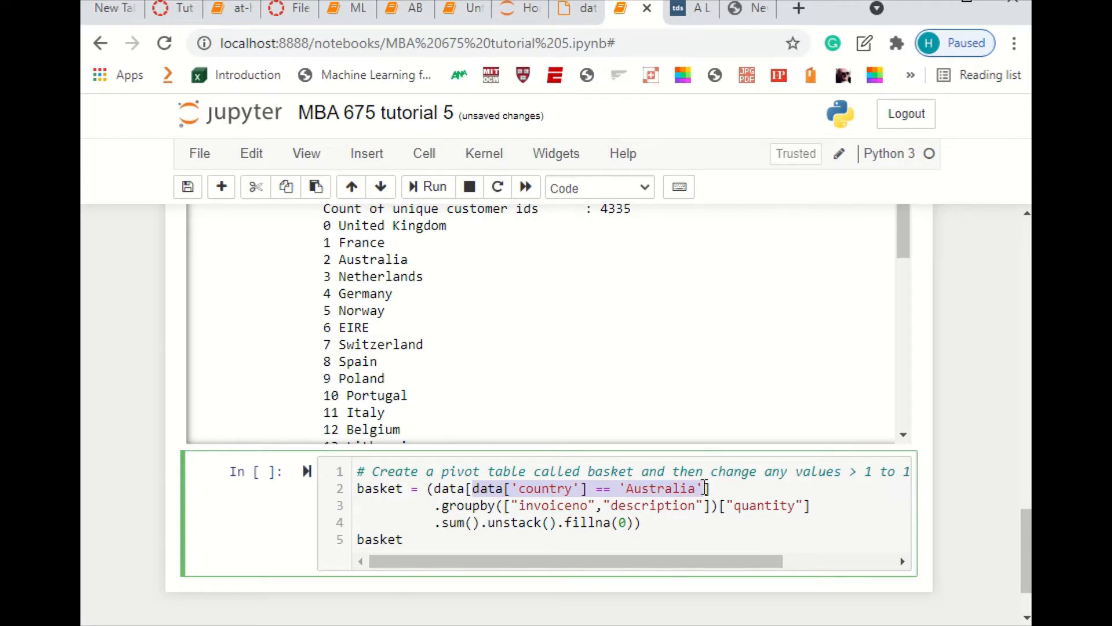
left_click(744, 490)
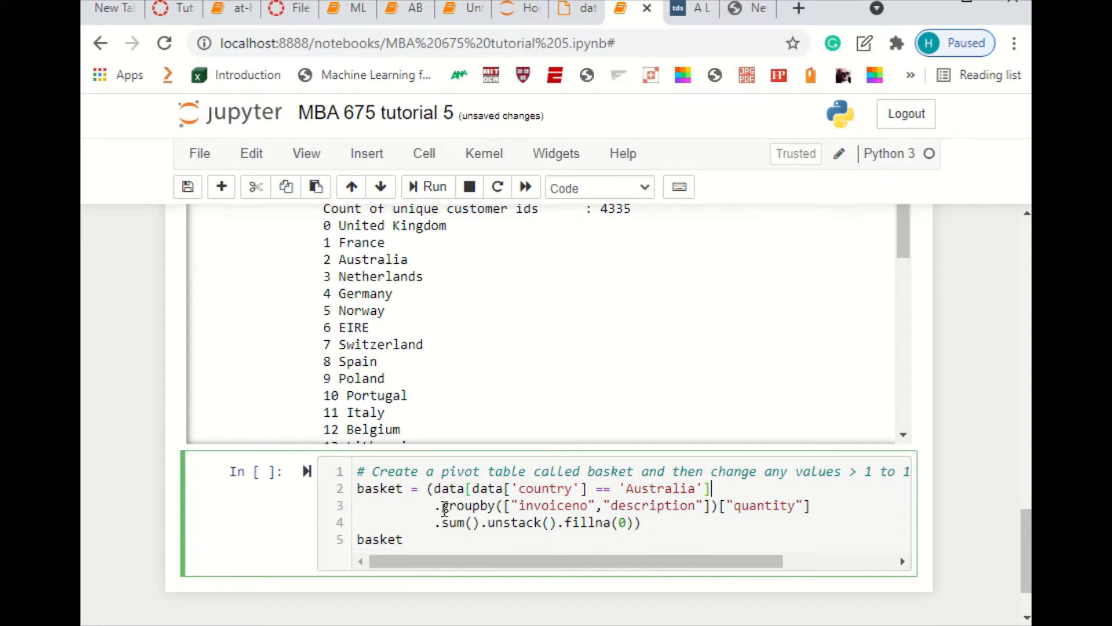
left_click_drag(443, 508, 479, 509)
left_click(436, 509)
key("BackSpace")
key("BackSpace")
key("BackSpace")
key("BackSpace")
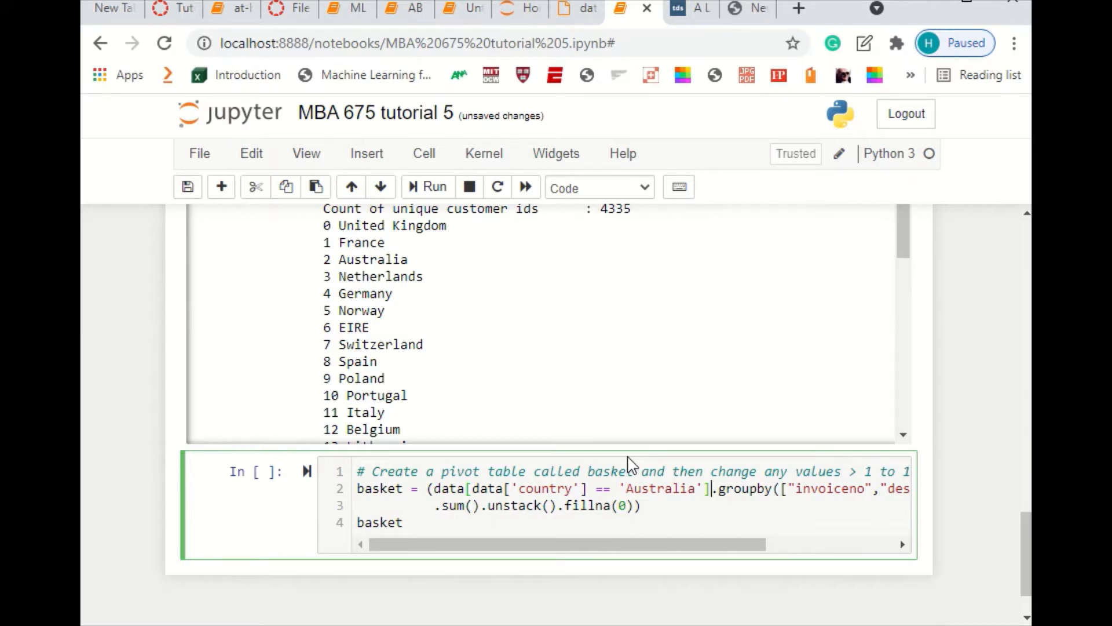
Break the .groupby call back onto its own indented line below the country filter
key("Return")
key("Right")
key("Right")
key("Right")
key("Right")
key("Right")
key("Right")
key("Right")
key("Right")
key("Right")
key("Right")
key("Right")
key("Right")
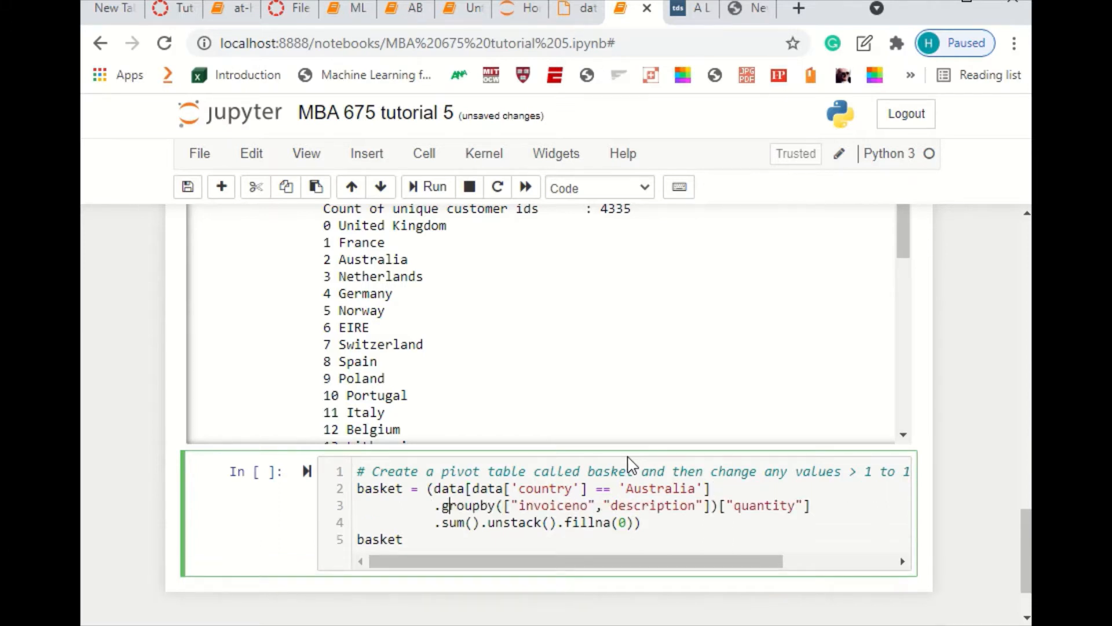
Examine the ["quantity"] selection and the .sum() call in the basket expression
key("Right")
key("Right")
key("Right")
key("Right")
key("Right")
key("Right")
key("Right")
key("Right")
key("Right")
key("Right")
key("Right")
key("Right")
key("Right")
key("Right")
key("Right")
key("Right")
key("Right")
key("Right")
key("Right")
key("Right")
key("Right")
key("shift+Right")
key("shift+Right")
key("shift+Right")
key("shift+Right")
key("shift+Right")
key("shift+Right")
key("shift+Right")
key("shift+Right")
key("shift+Right")
key("shift+Right")
key("shift+Right")
key("shift+Right")
key("shift+Right")
key("shift+Right")
key("shift+Right")
key("shift+Right")
key("shift+Right")
key("shift+Right")
key("shift+Right")
key("shift+Right")
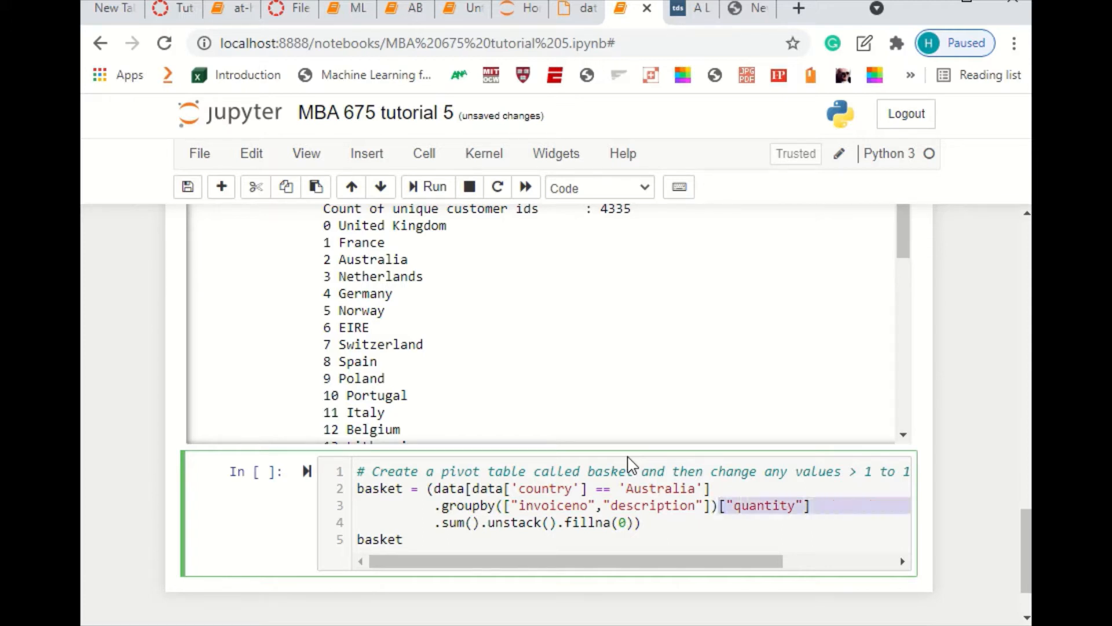
key("shift+Right")
key("shift+Right")
key("shift+Right")
key("shift+Right")
key("shift+Right")
key("shift+Right")
key("shift+Right")
key("shift+Right")
key("shift+Right")
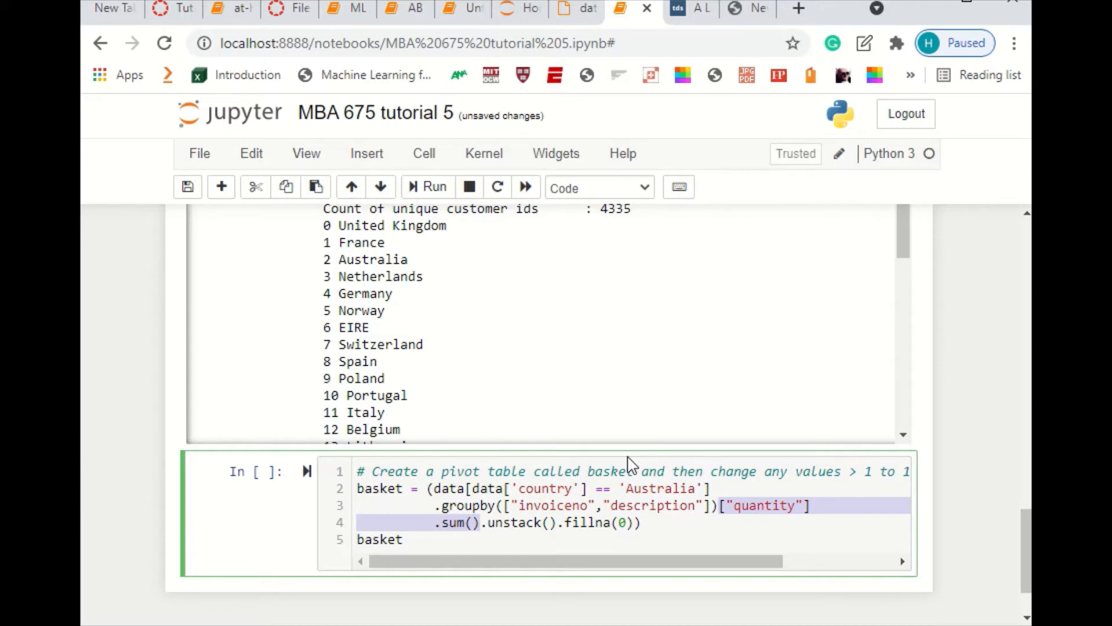
key("Right")
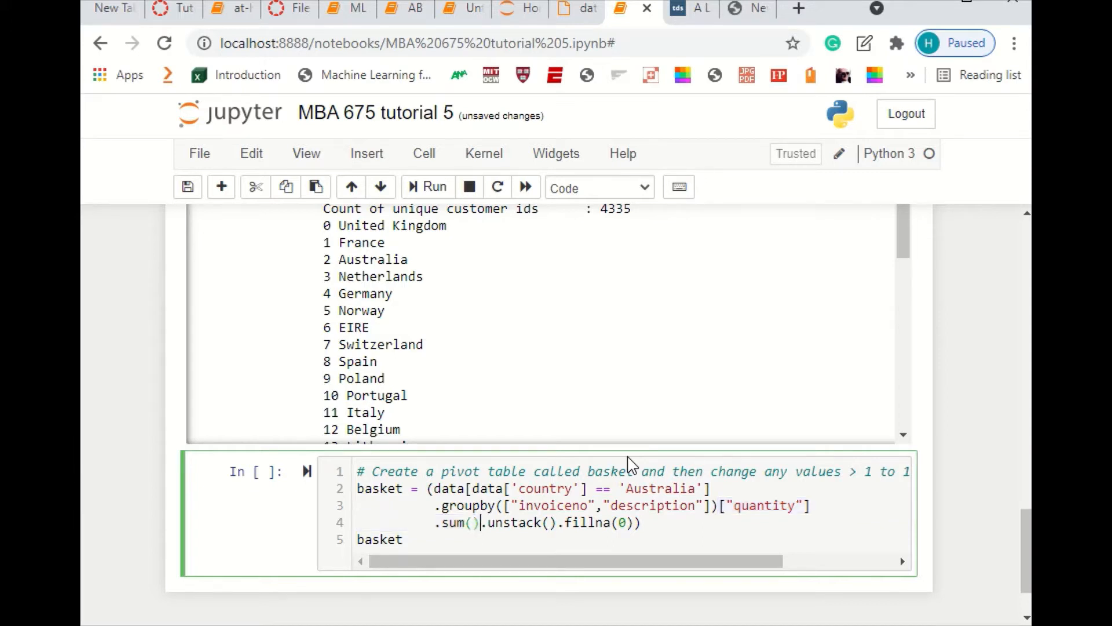
Examine the .unstack() call in the basket expression
key("shift+Right")
key("shift+Right")
key("shift+Right")
key("shift+Right")
key("shift+Right")
key("shift+Right")
key("shift+Right")
key("shift+Right")
key("shift+Right")
key("shift+Right")
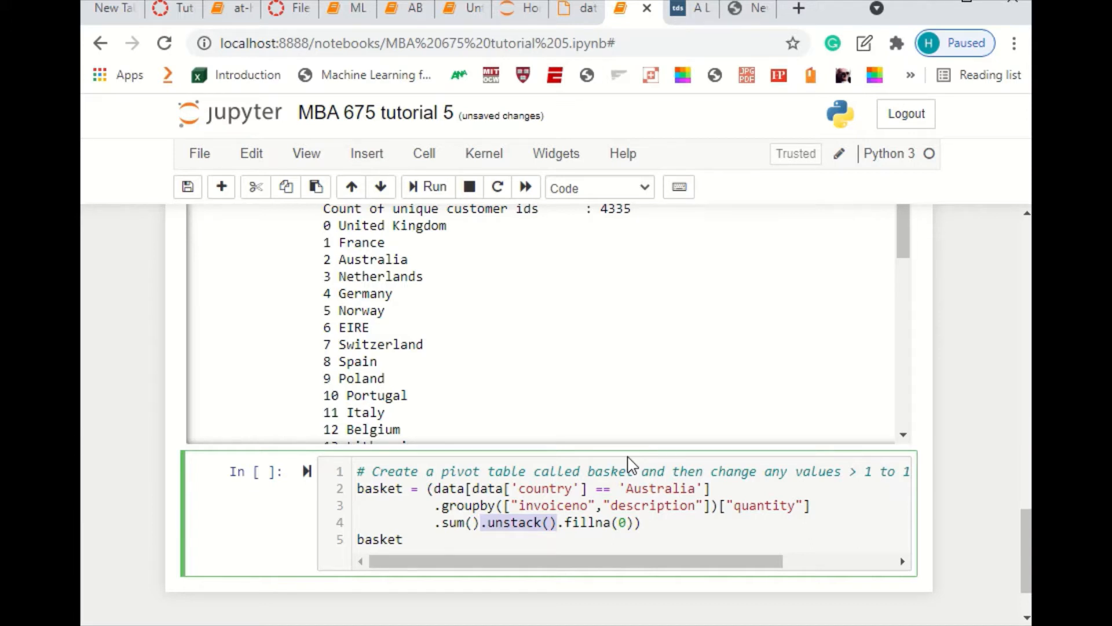
key("Right")
Examine the .fillna(0) call at the end of the basket expression
key("shift+Right")
key("shift+Right")
key("shift+Right")
key("shift+Right")
key("shift+Right")
key("shift+Right")
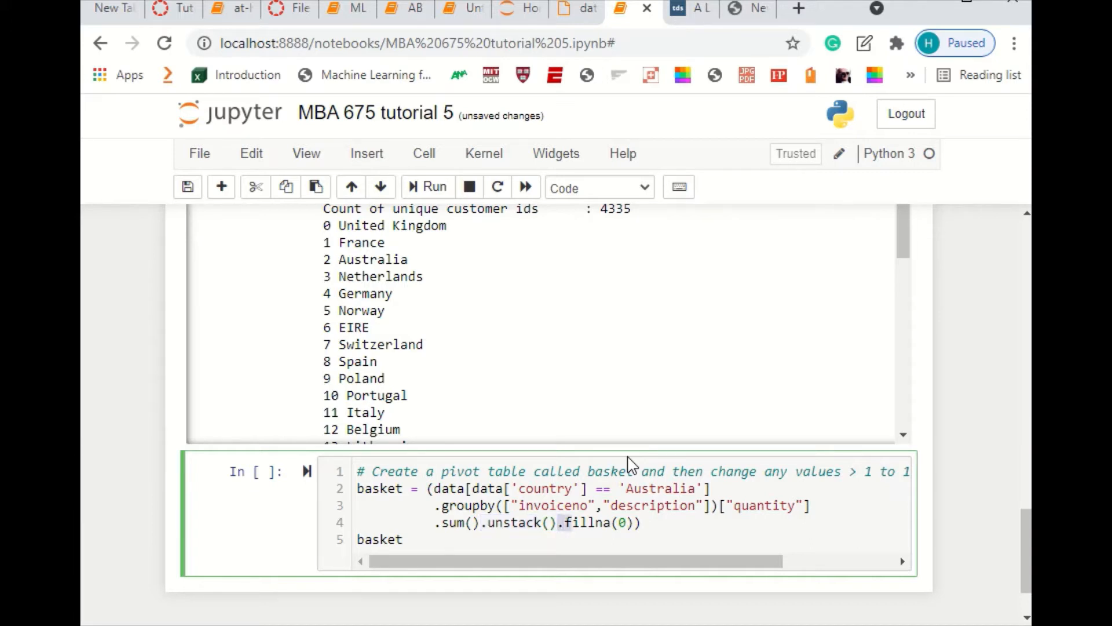
key("shift+Right")
key("shift+Right")
key("shift+Right")
key("shift+Right")
key("shift+Right")
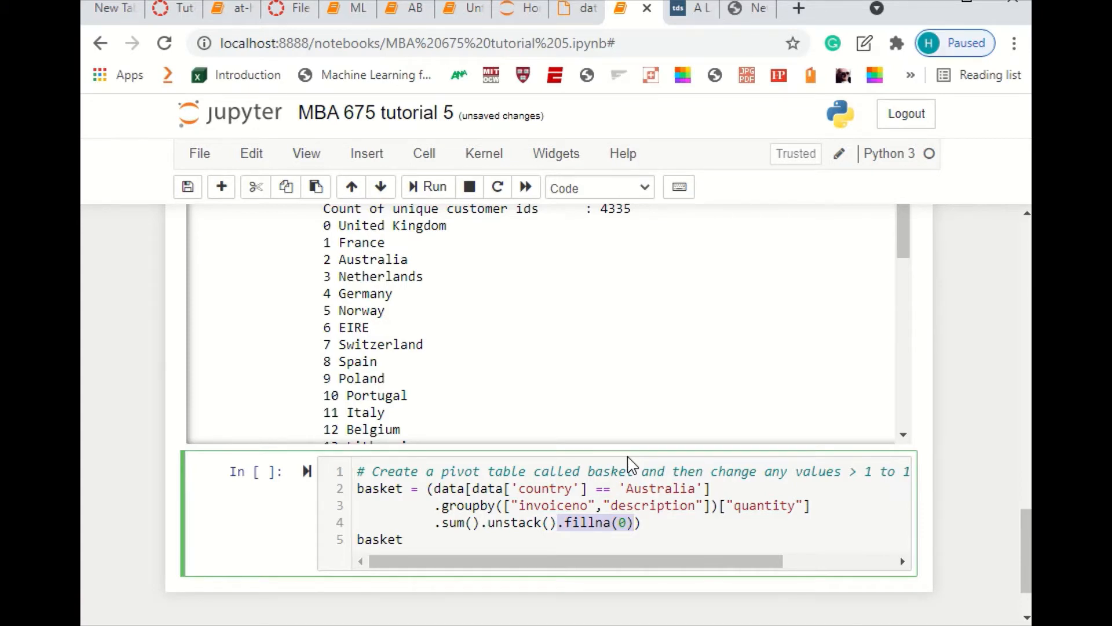
key("Right")
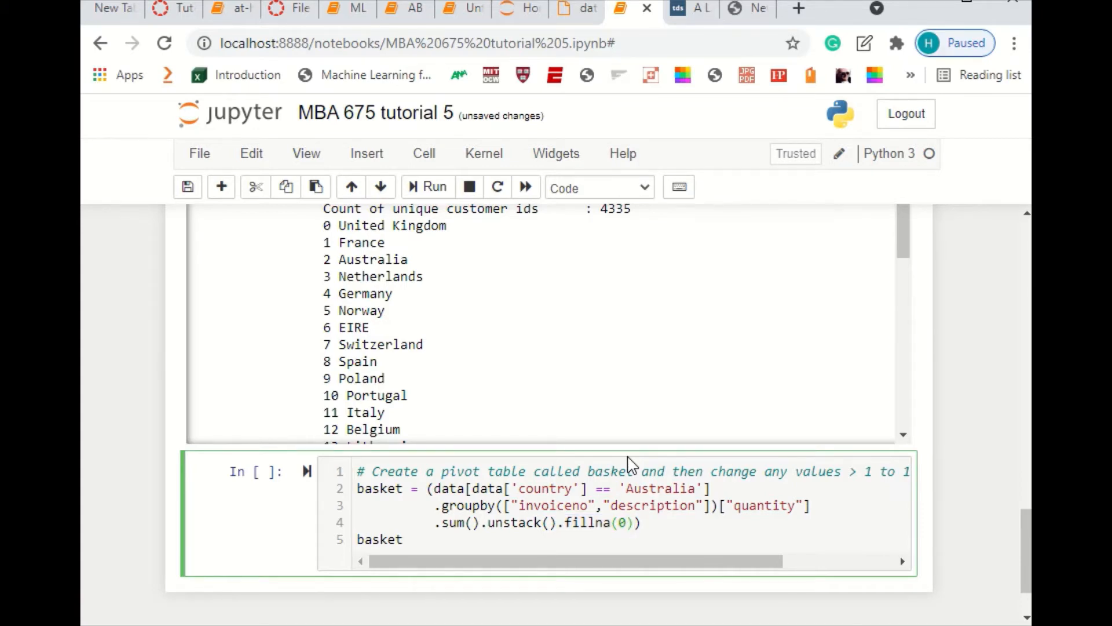
Run the basket cell to generate the pivot table of Australian transactions below it
key("Down")
key("ctrl+Return")
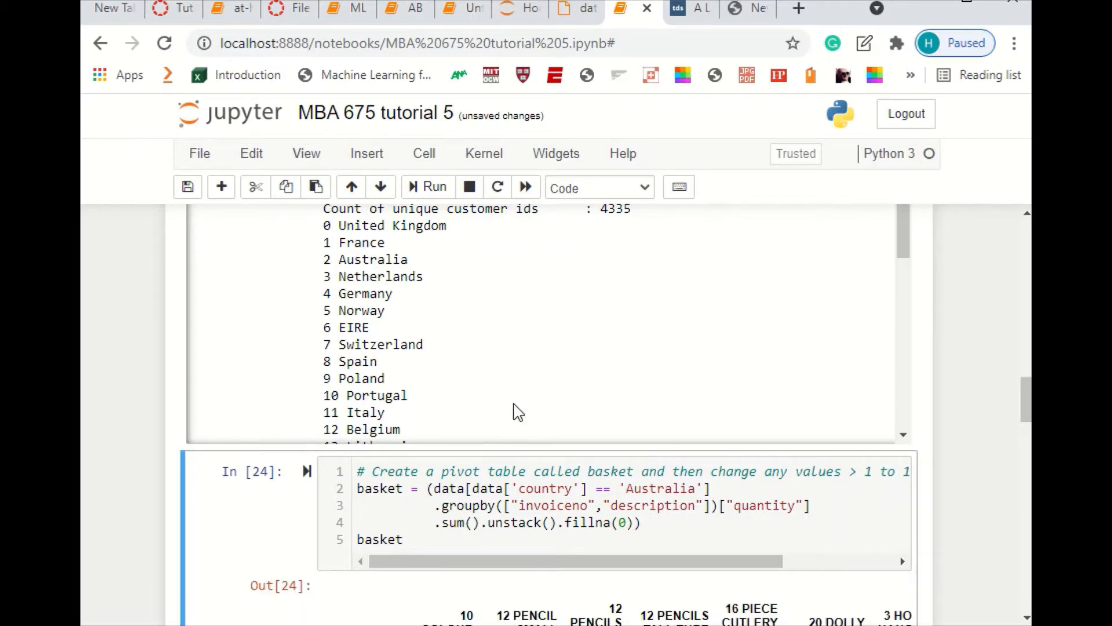
scroll(516, 405, "down", 3)
scroll(662, 417, "down", 2)
scroll(633, 562, "down", 1)
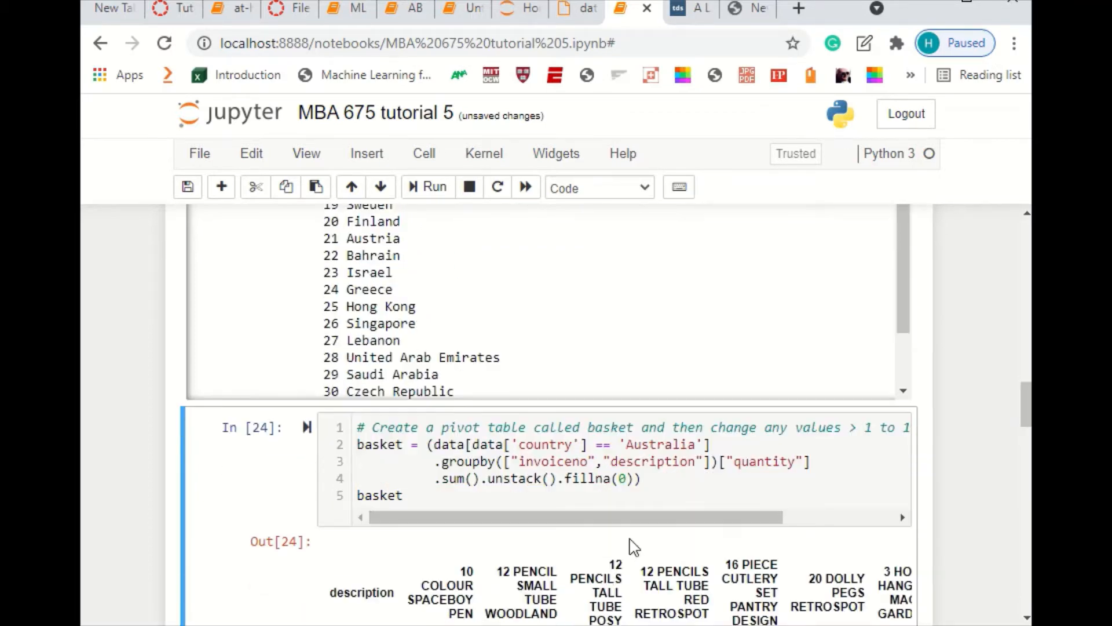
scroll(633, 547, "down", 1)
Compare the invoiceno and description grouping keys with the pivot table's rows and columns, and check the table's overall dimensions
left_click_drag(518, 405, 587, 405)
scroll(380, 497, "down", 2)
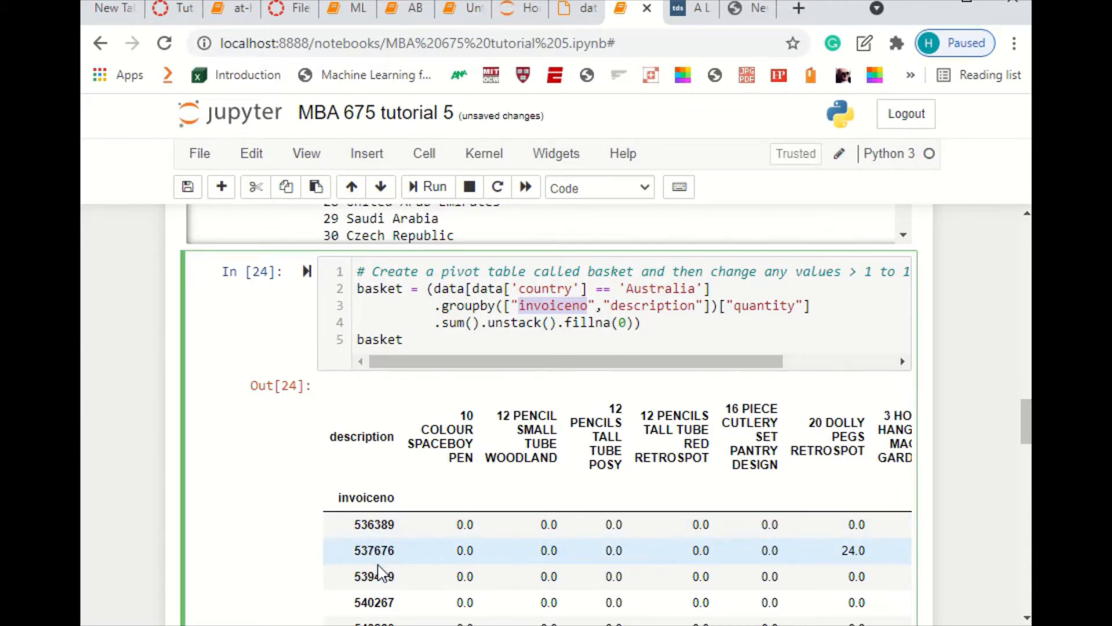
left_click_drag(604, 306, 702, 305)
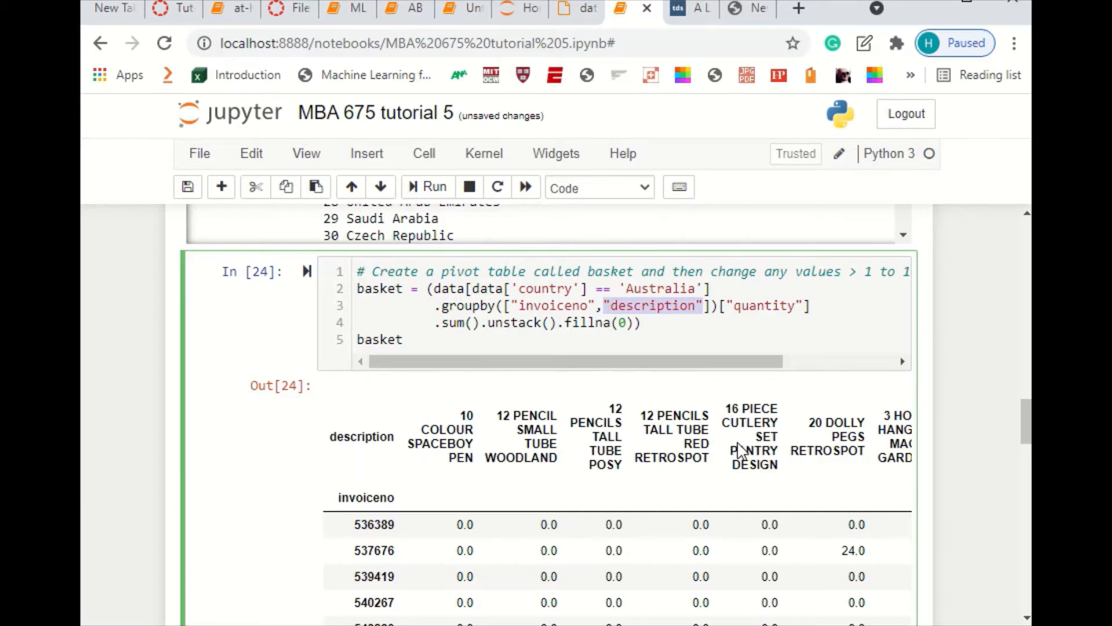
scroll(737, 449, "down", 15)
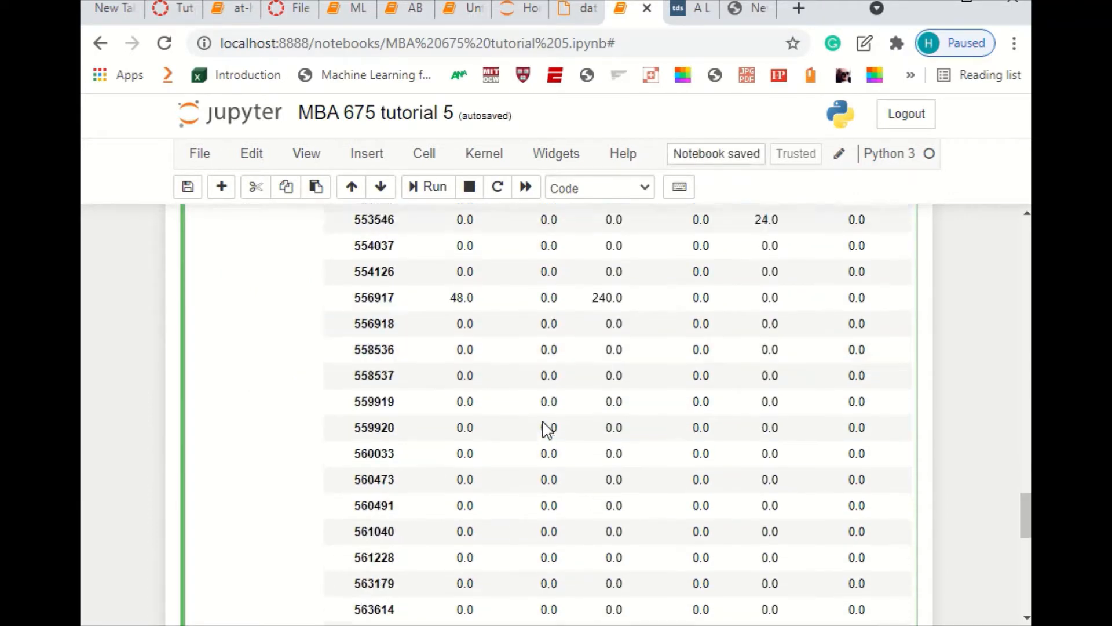
scroll(546, 427, "down", 10)
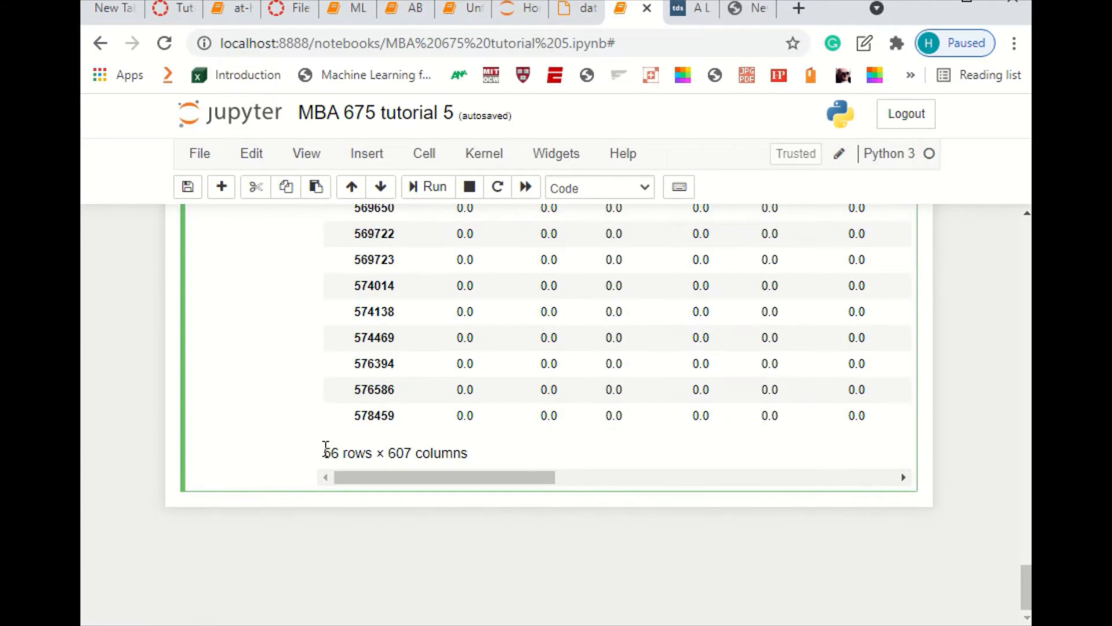
left_click_drag(325, 447, 468, 454)
left_click(390, 452)
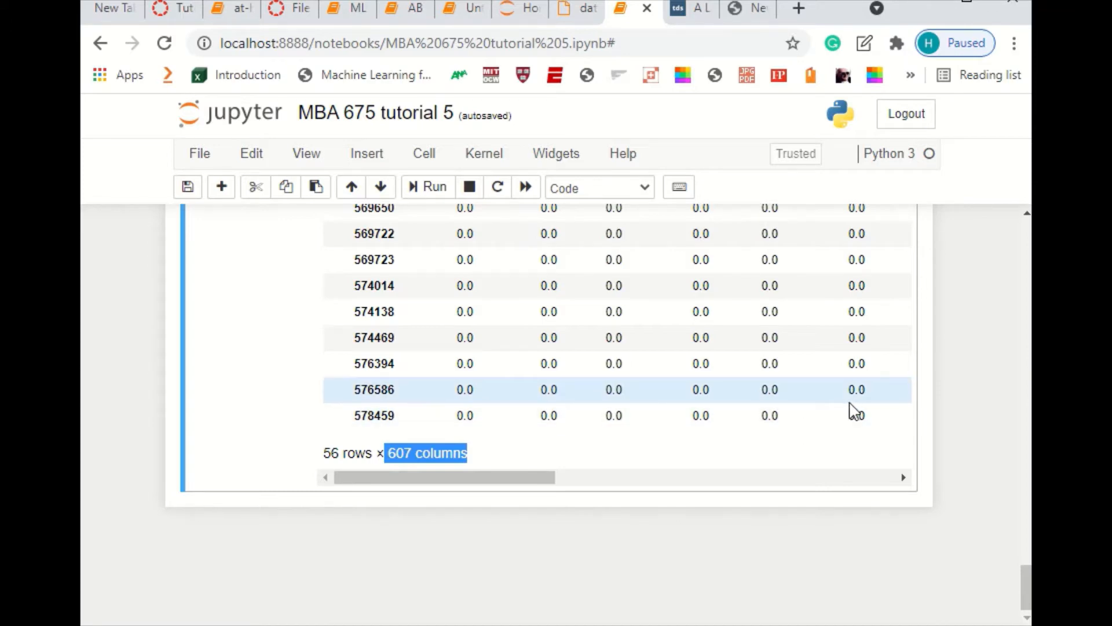
Examine the non-zero quantities in the 12 PENCILS TALL TUBE POSY and 12 PENCIL SMALL TUBE WOODLAND columns and the invoices they belong to
scroll(855, 411, "up", 3)
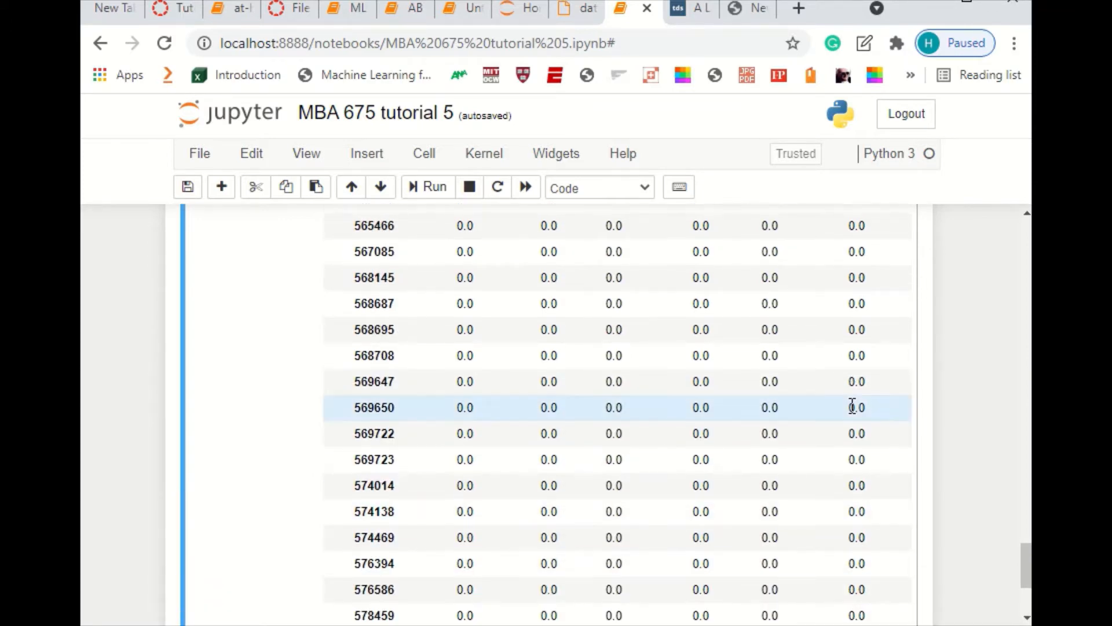
scroll(852, 407, "up", 6)
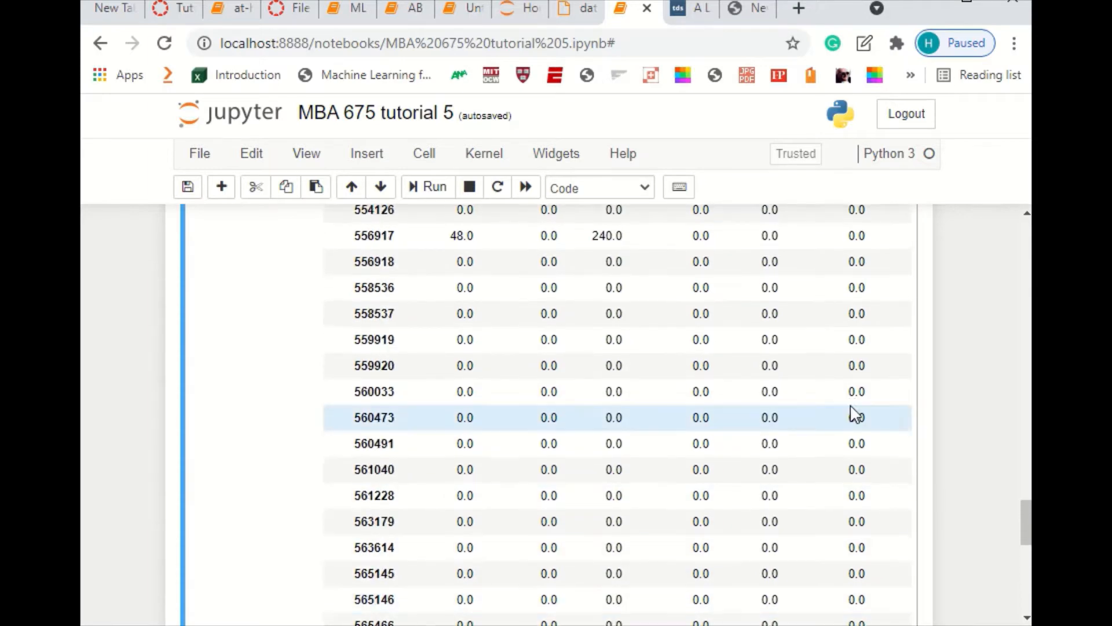
scroll(854, 413, "up", 2)
left_click_drag(592, 335, 628, 338)
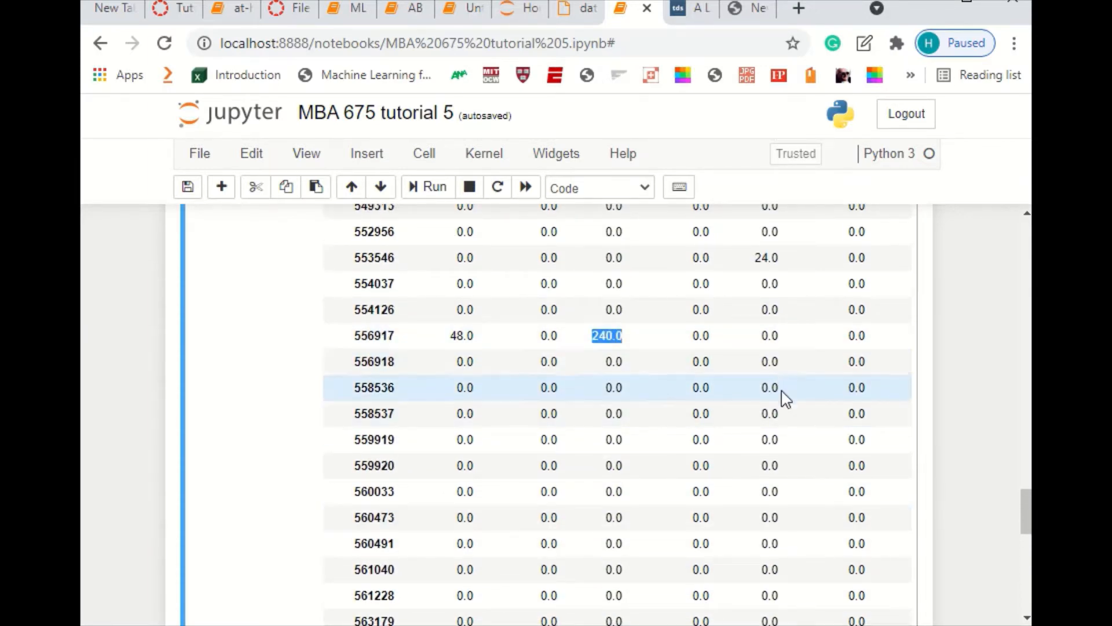
scroll(781, 391, "up", 10)
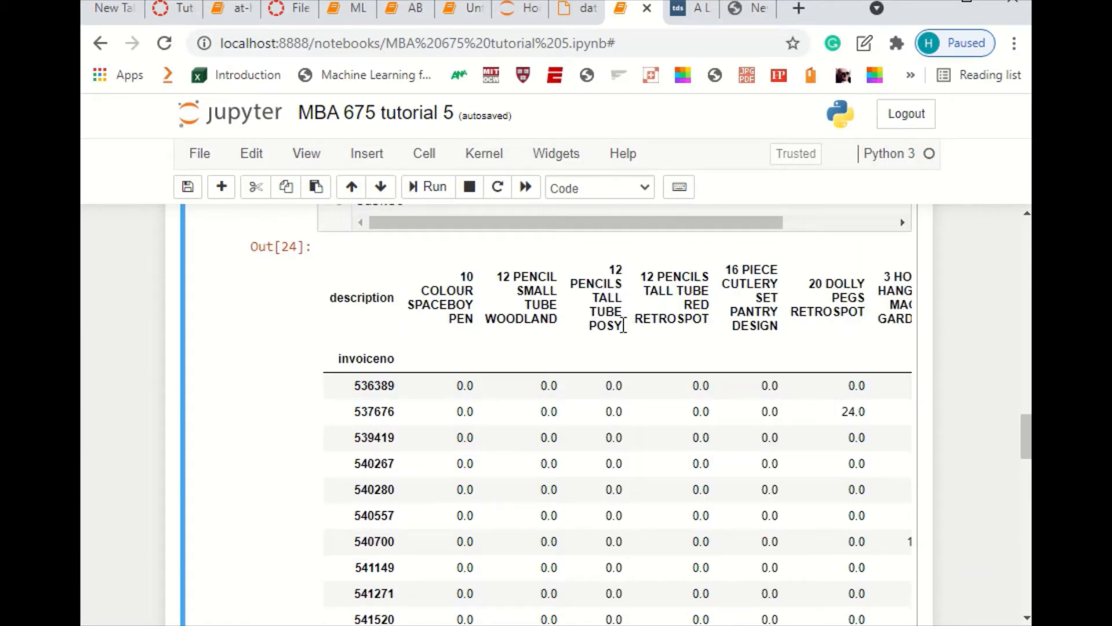
scroll(630, 337, "down", 1)
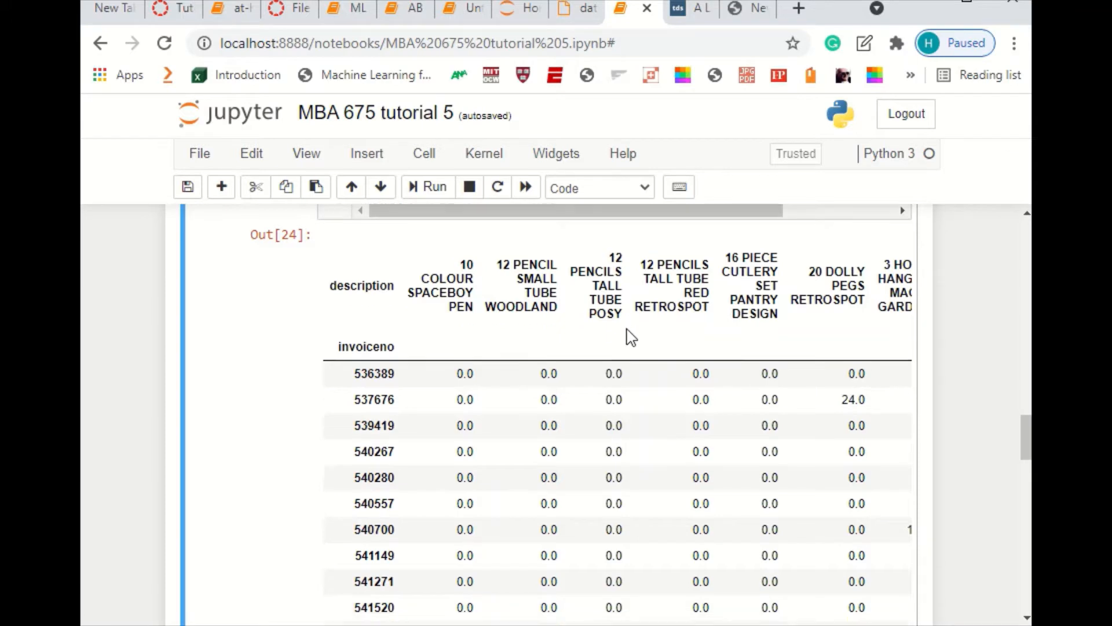
scroll(629, 336, "down", 7)
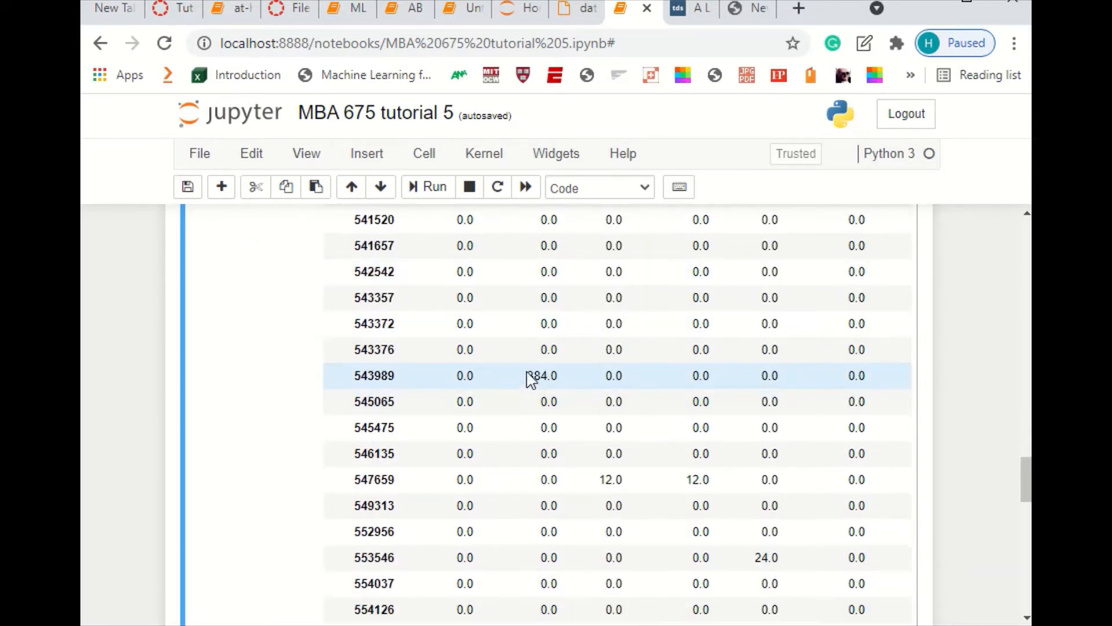
left_click_drag(527, 373, 560, 375)
scroll(549, 385, "up", 8)
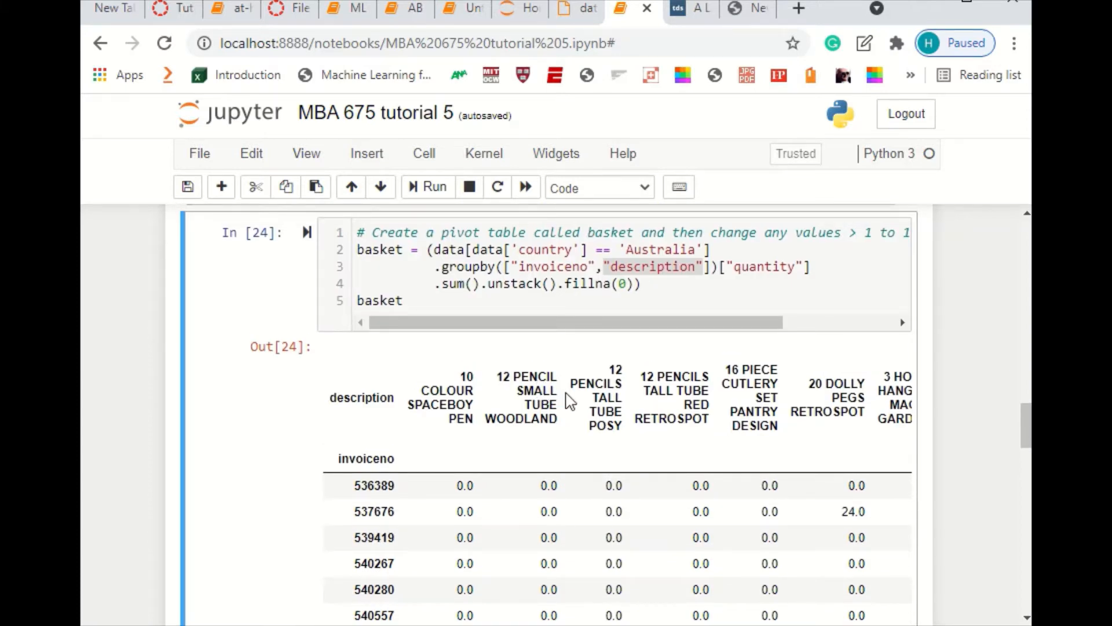
scroll(567, 400, "down", 7)
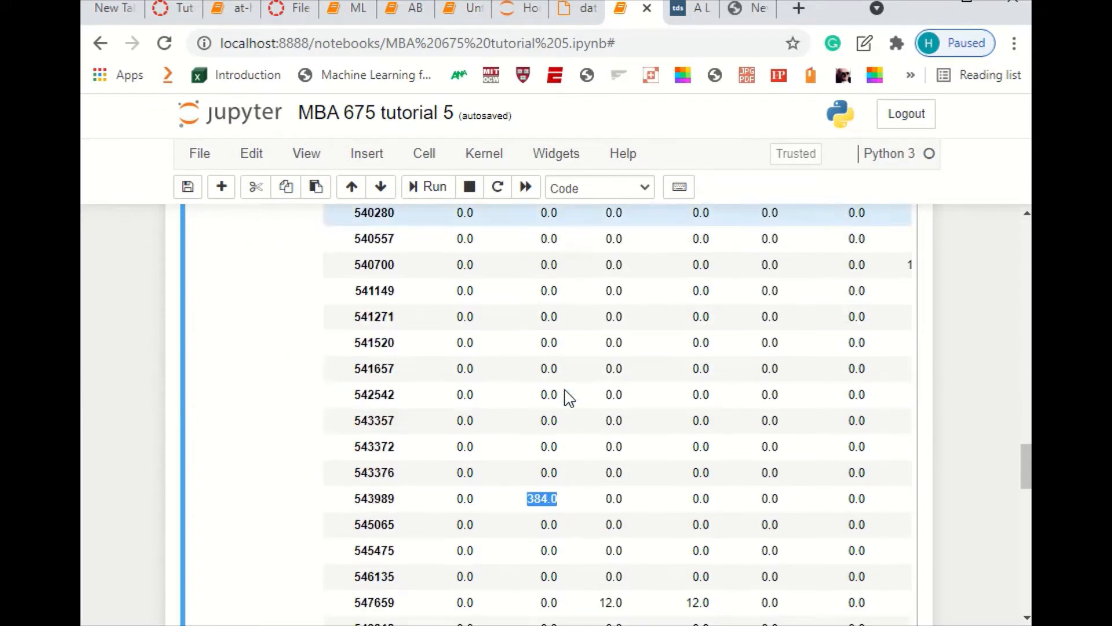
left_click(551, 477)
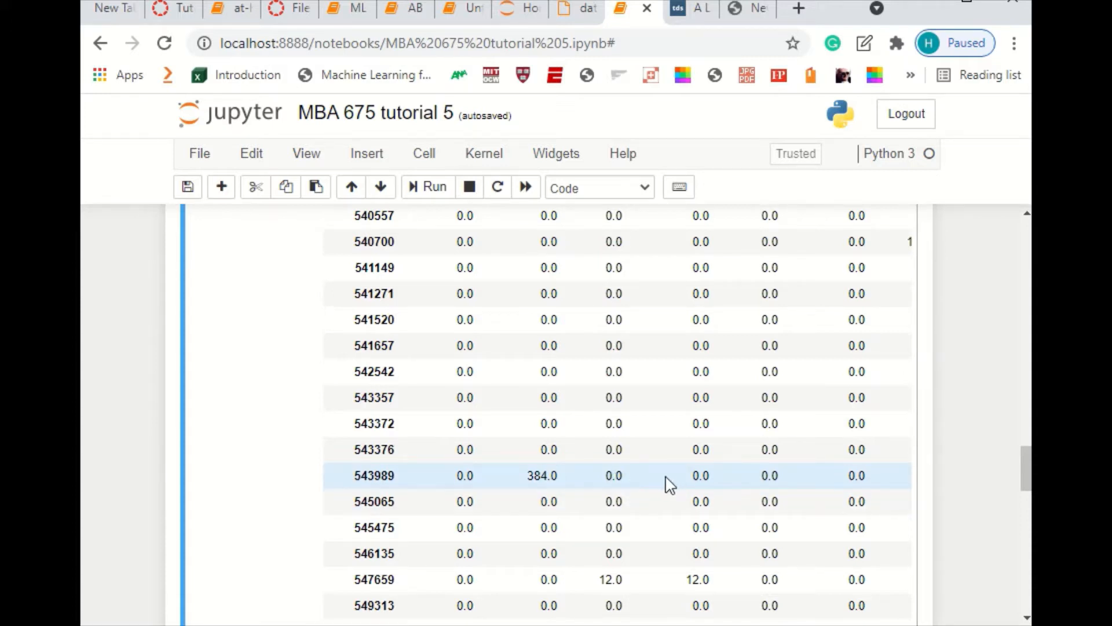
Look through the rest of the basket pivot table's rows and across its full width to the last product columns
scroll(661, 489, "down", 3)
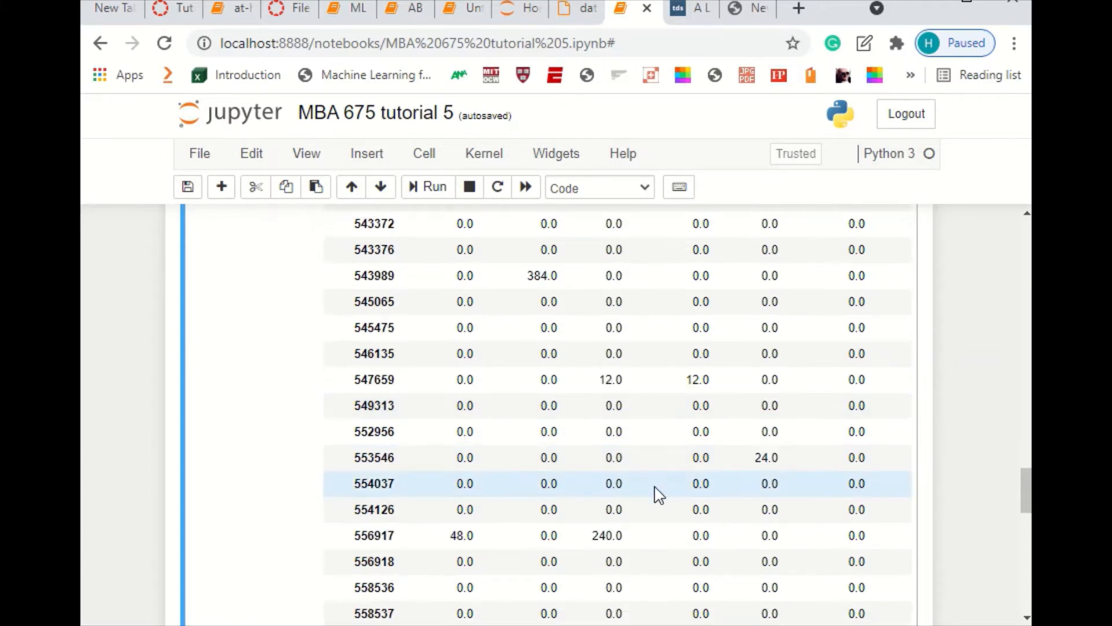
scroll(658, 495, "down", 3)
scroll(658, 496, "down", 10)
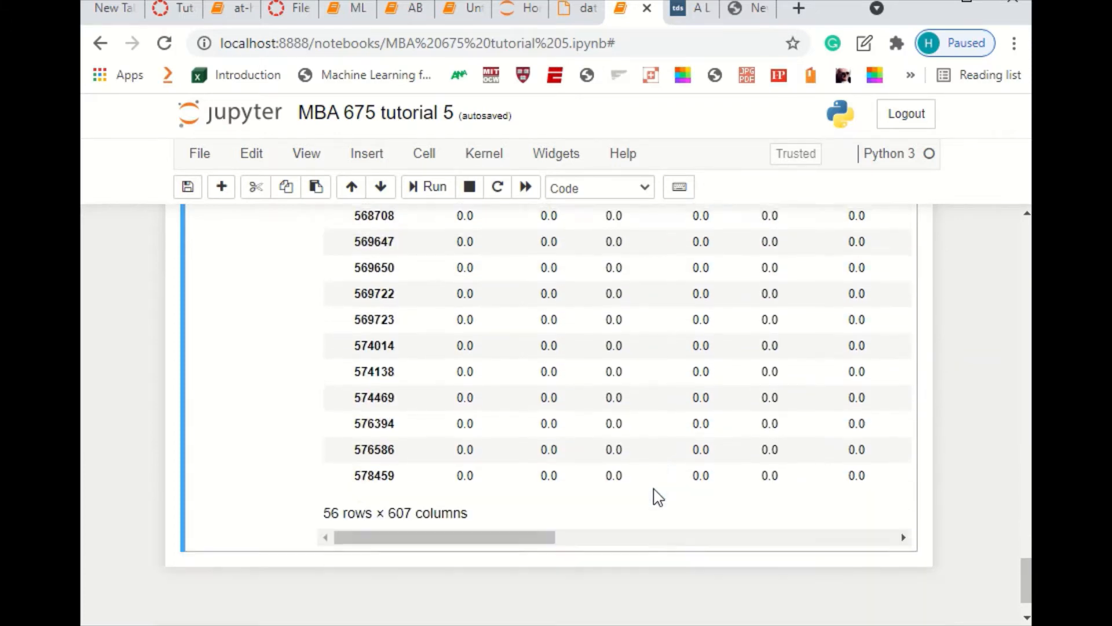
scroll(655, 496, "up", 9)
scroll(654, 496, "down", 9)
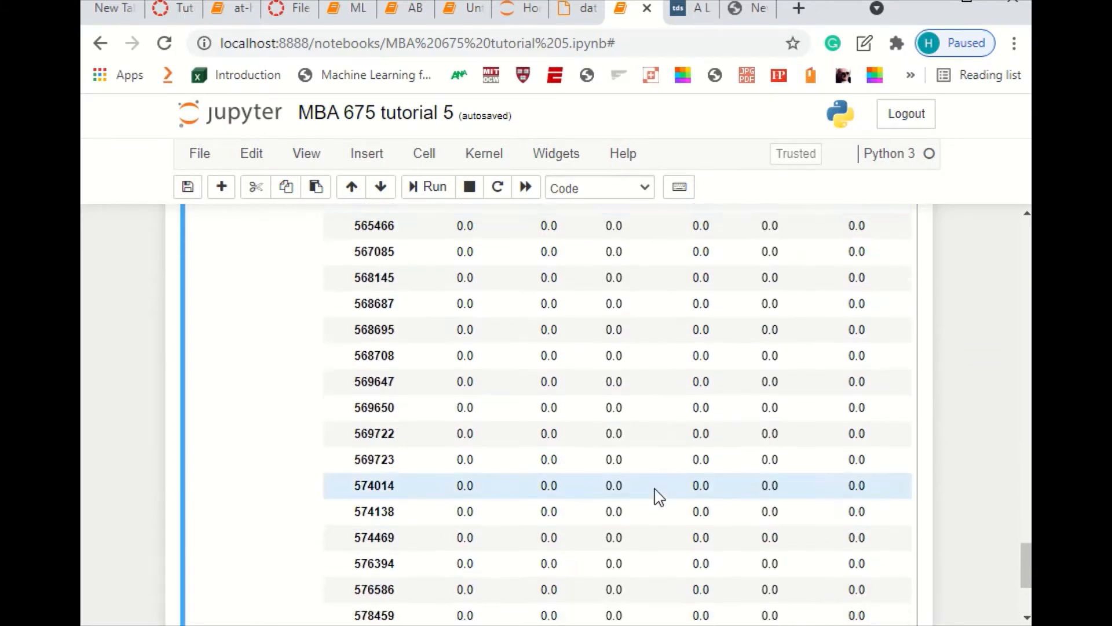
left_click_drag(504, 480, 634, 494)
scroll(635, 494, "up", 8)
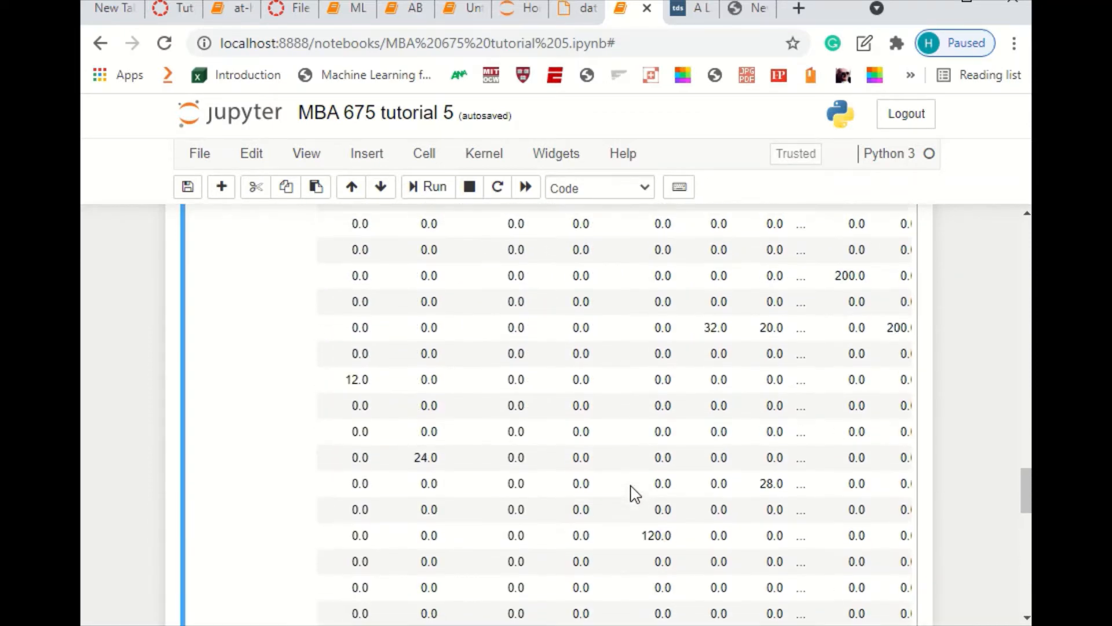
scroll(636, 493, "up", 5)
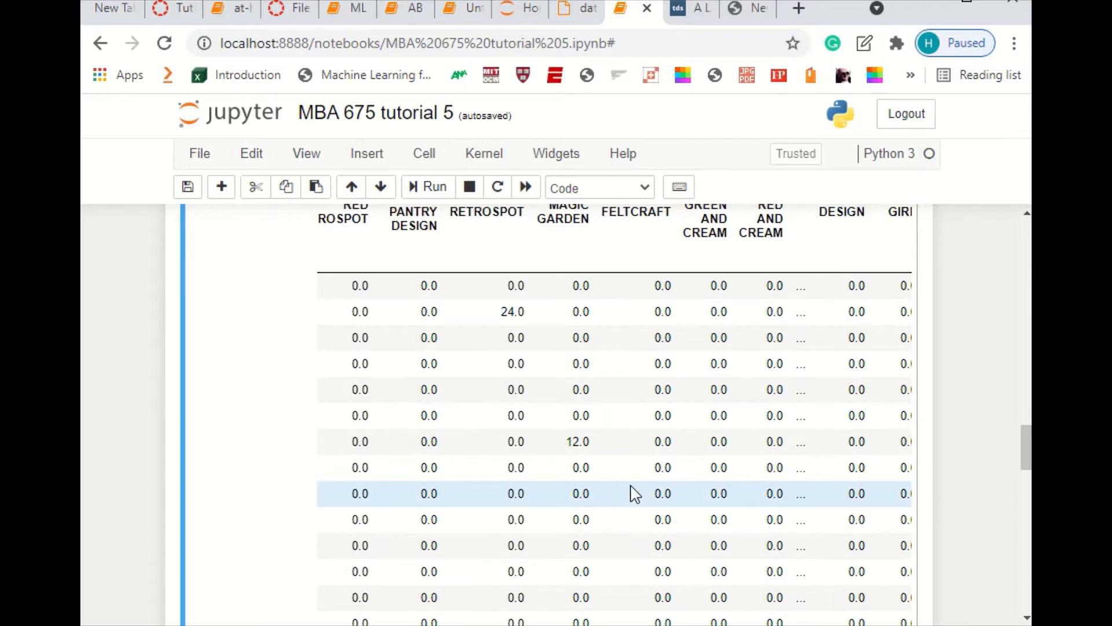
scroll(636, 493, "up", 3)
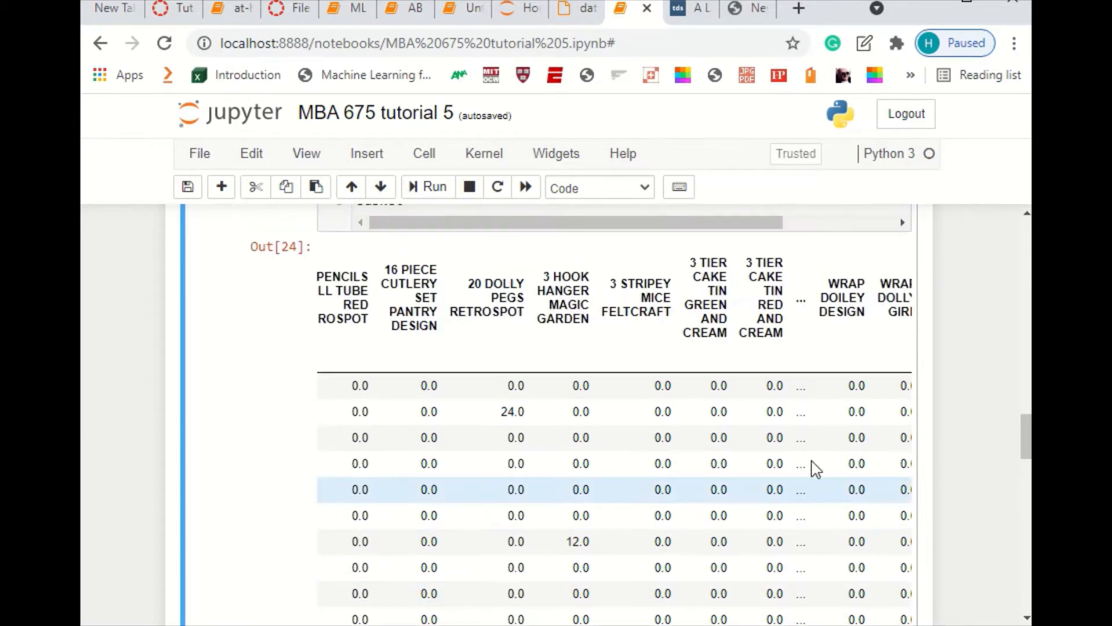
scroll(759, 510, "down", 10)
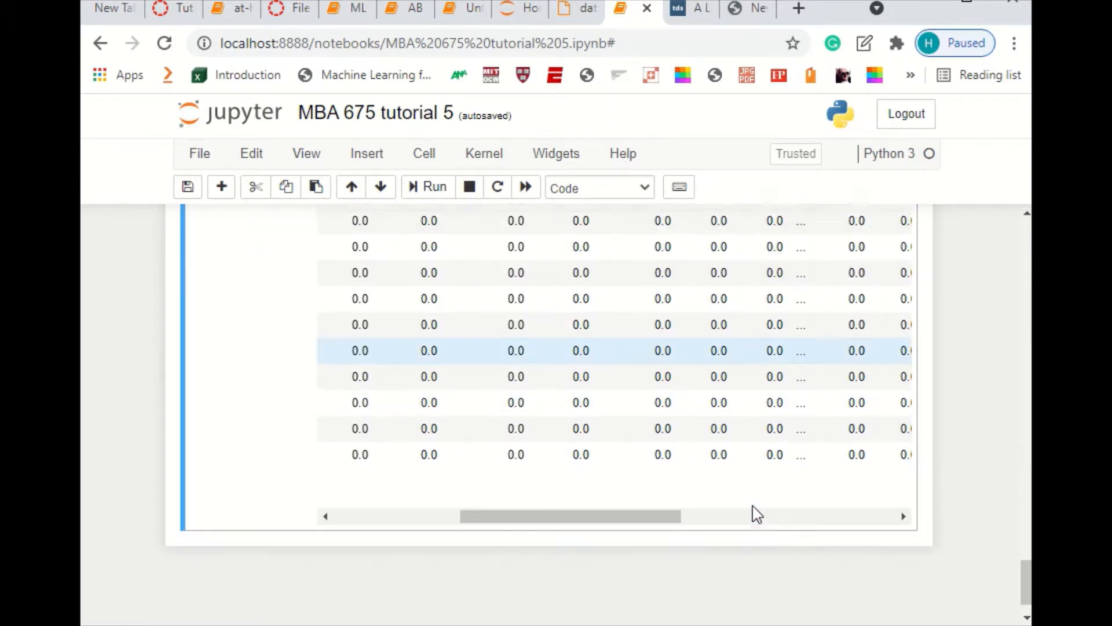
left_click_drag(620, 480, 451, 501)
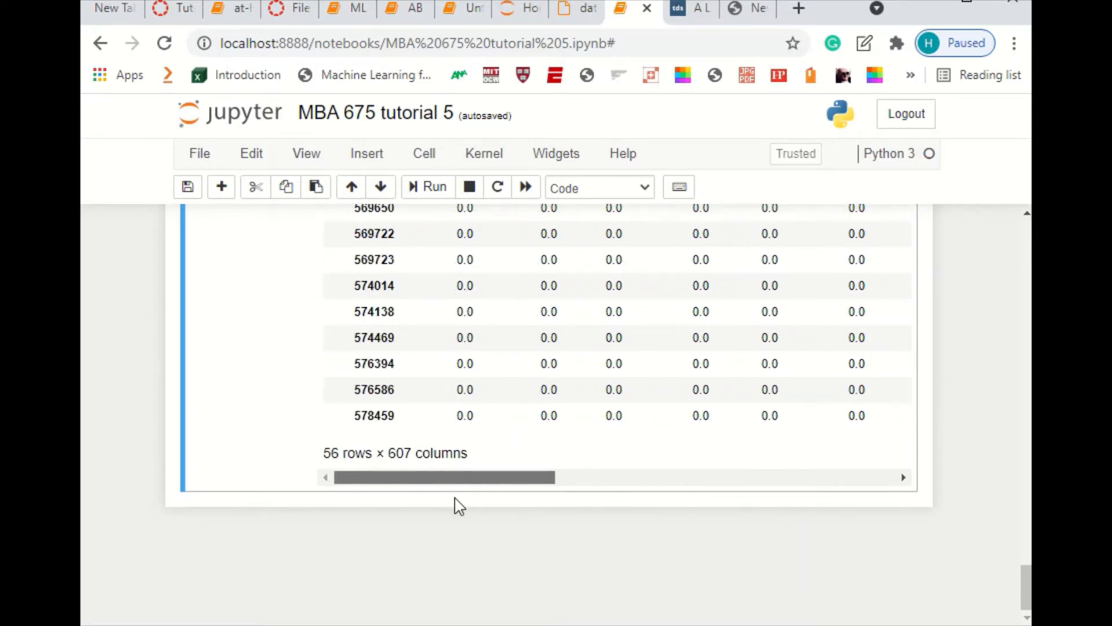
scroll(493, 508, "right", 3)
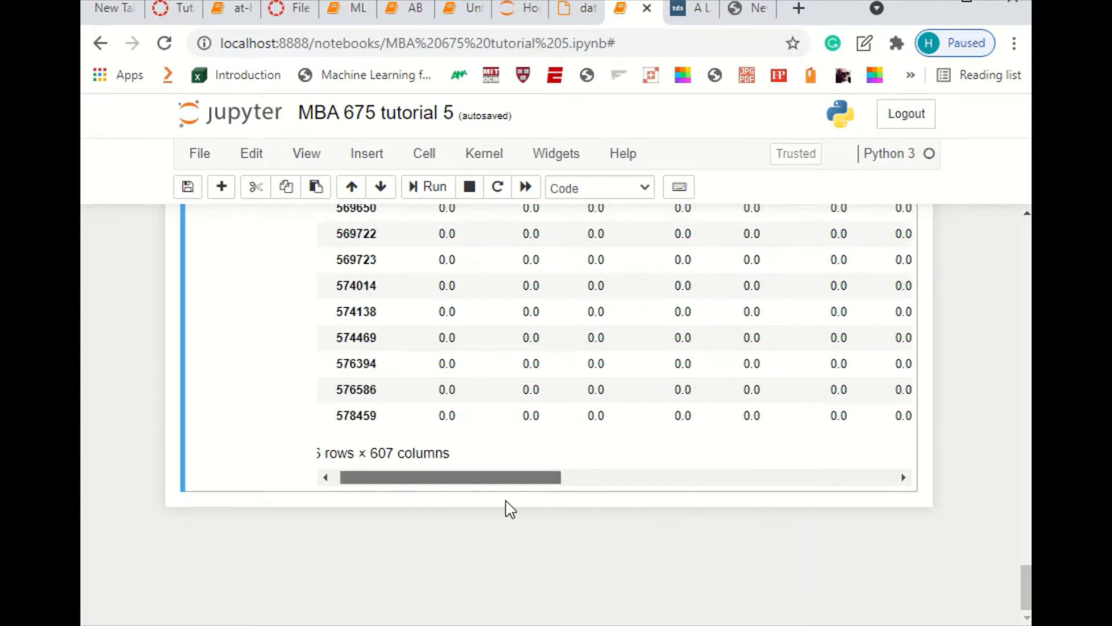
left_click_drag(524, 510, 643, 512)
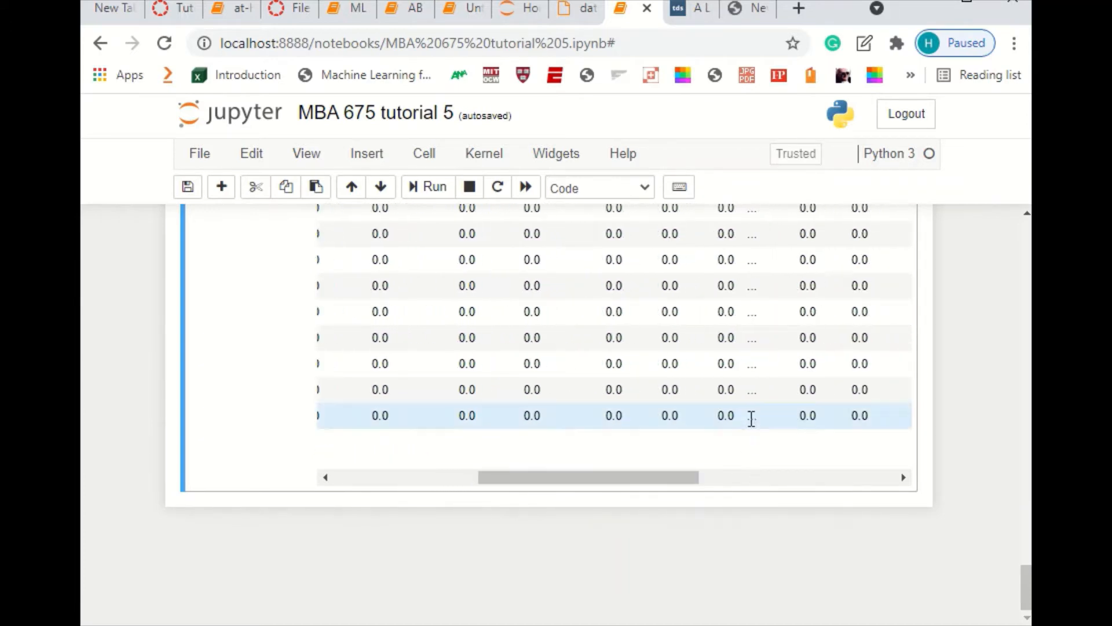
left_click_drag(688, 484, 492, 521)
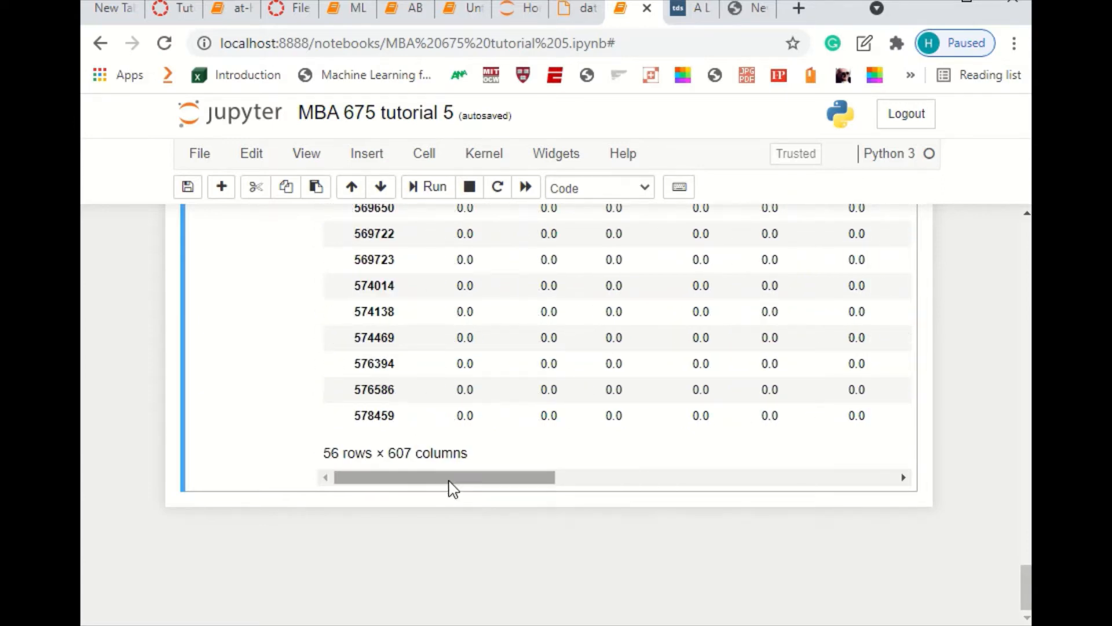
left_click_drag(430, 479, 792, 492)
scroll(723, 465, "up", 3)
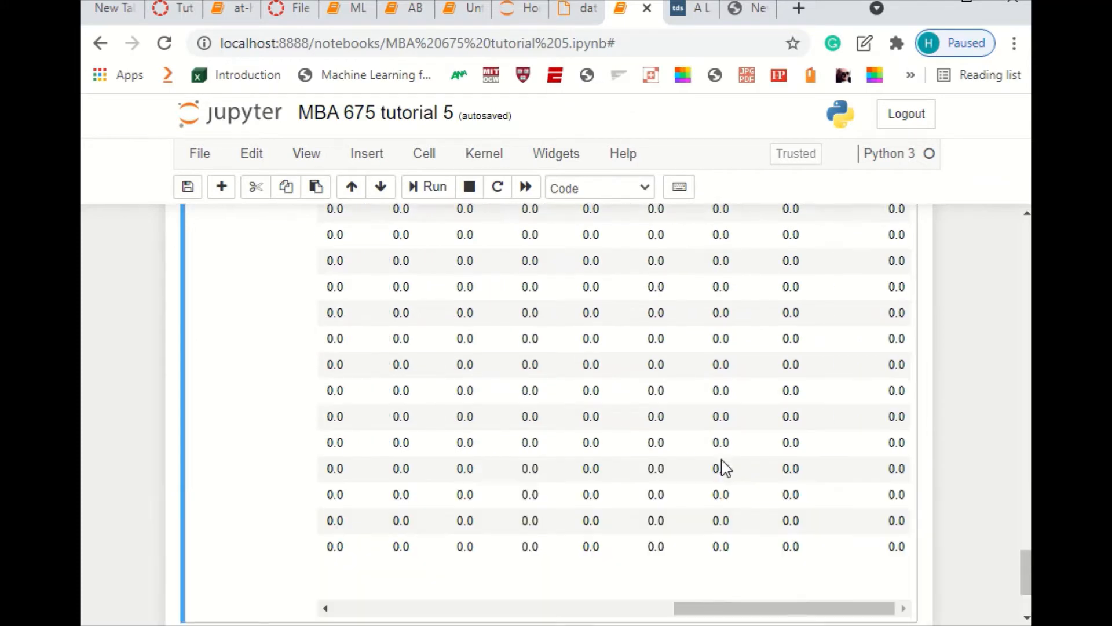
Copy the data.to_csv('data.csv', index=False) line from the data preparation cell to the end of the basket pivot table cell
scroll(733, 488, "up", 10)
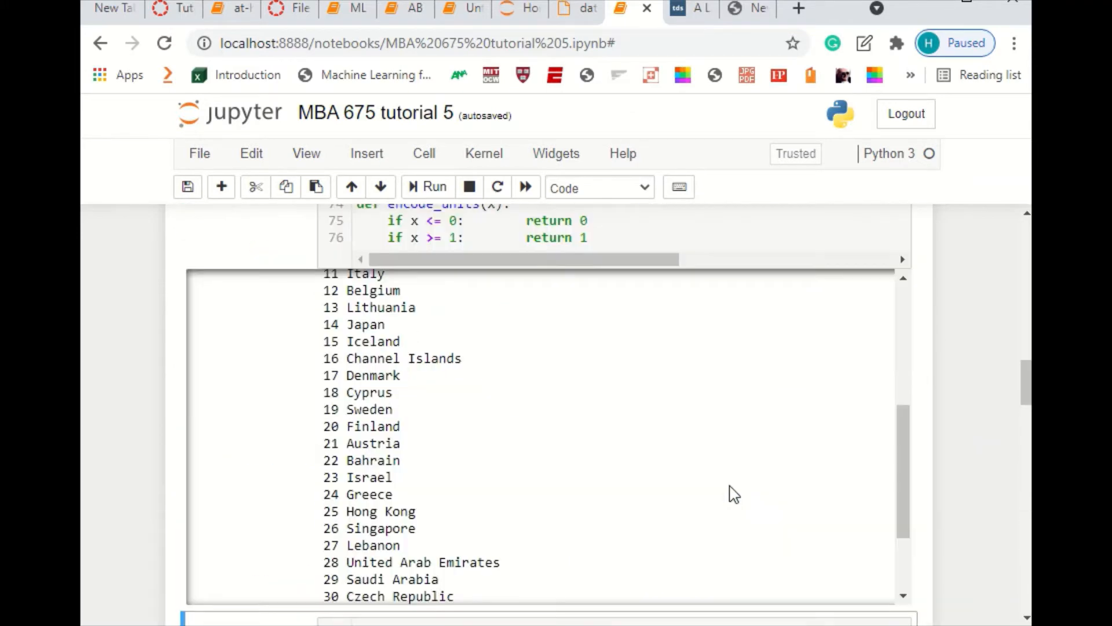
scroll(579, 495, "up", 10)
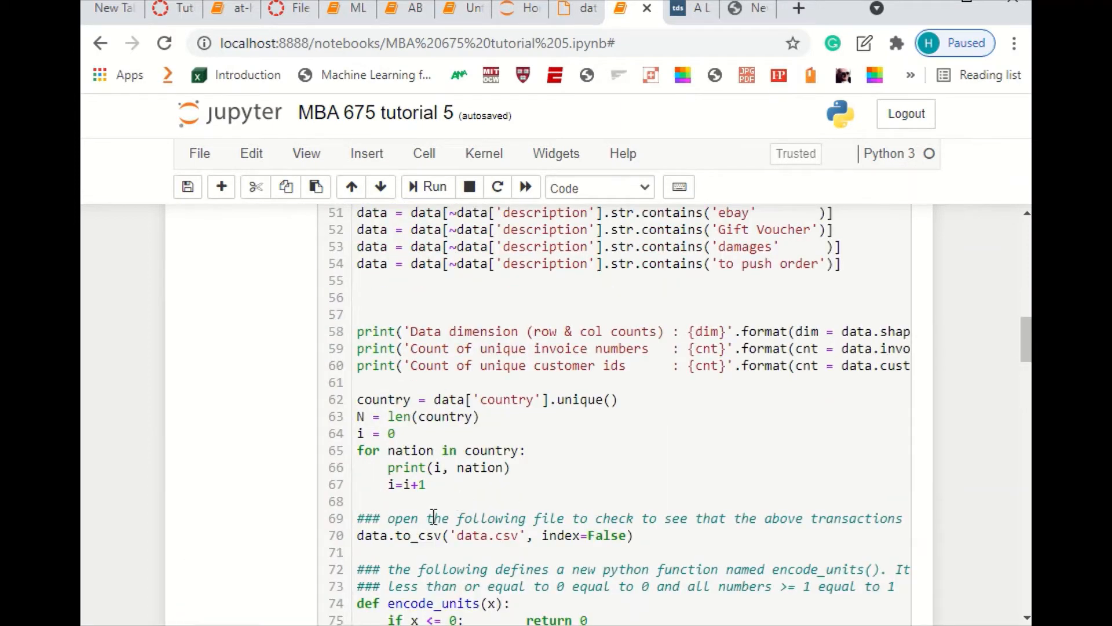
left_click_drag(357, 537, 649, 543)
key("ctrl+c")
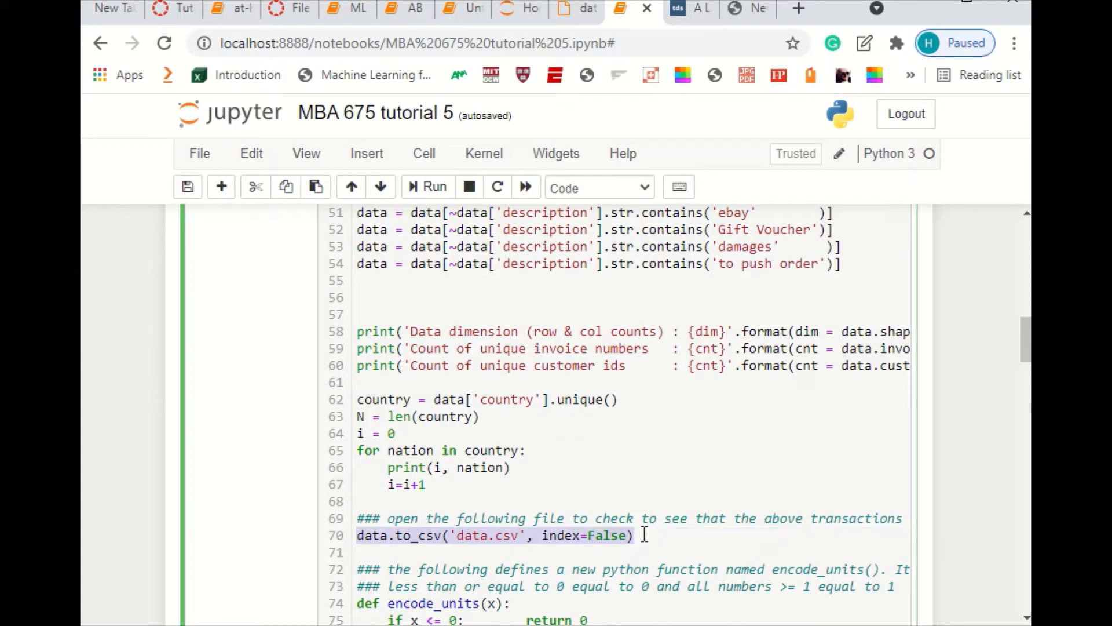
scroll(621, 478, "down", 7)
scroll(476, 399, "down", 7)
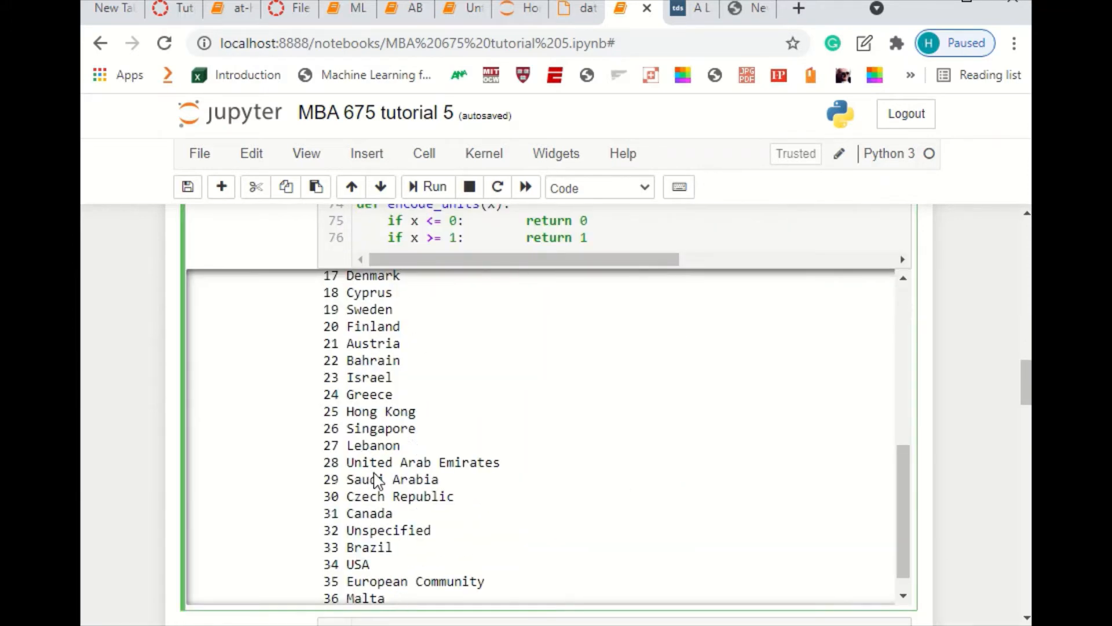
scroll(378, 481, "down", 9)
scroll(390, 380, "up", 3)
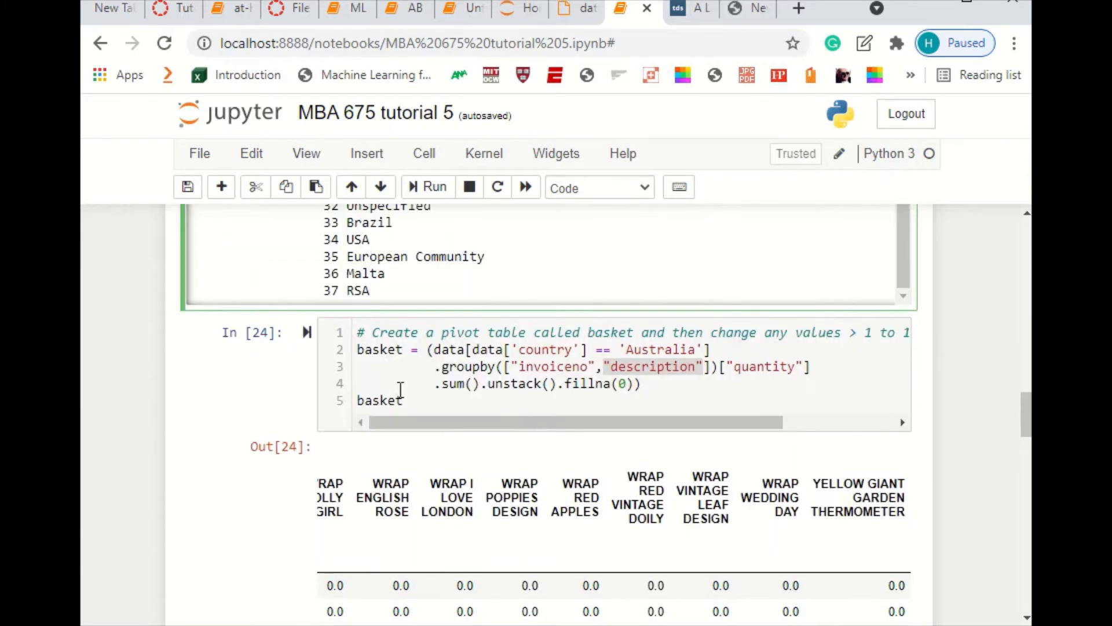
left_click(442, 401)
key("Return")
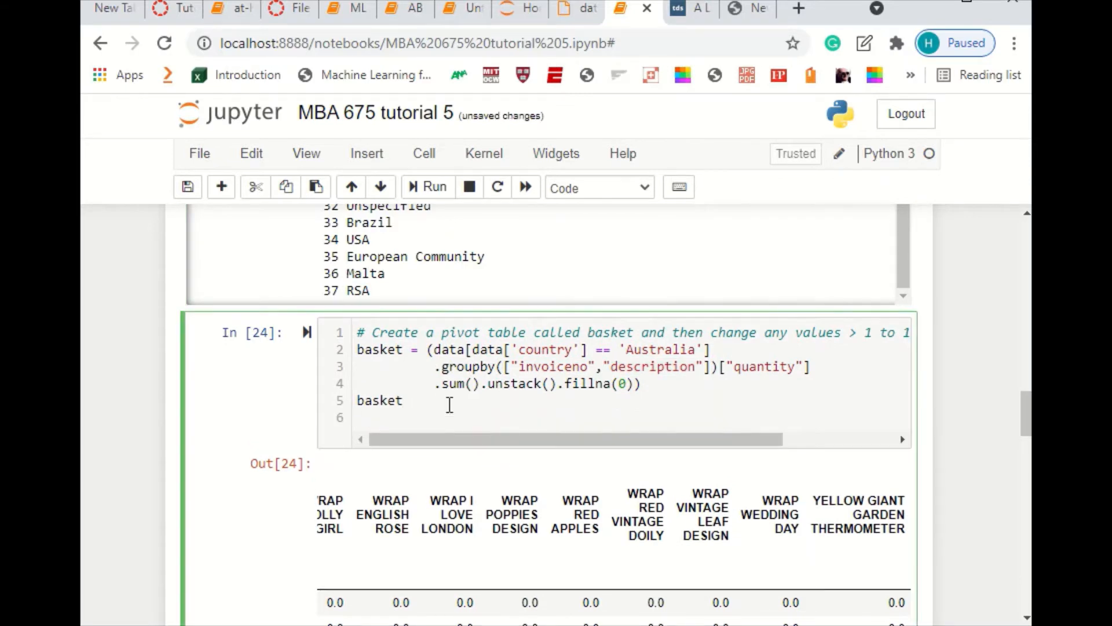
key("Return")
key("ctrl+v")
Change the DataFrame name in the pasted to_csv line from data to basket
key("Up")
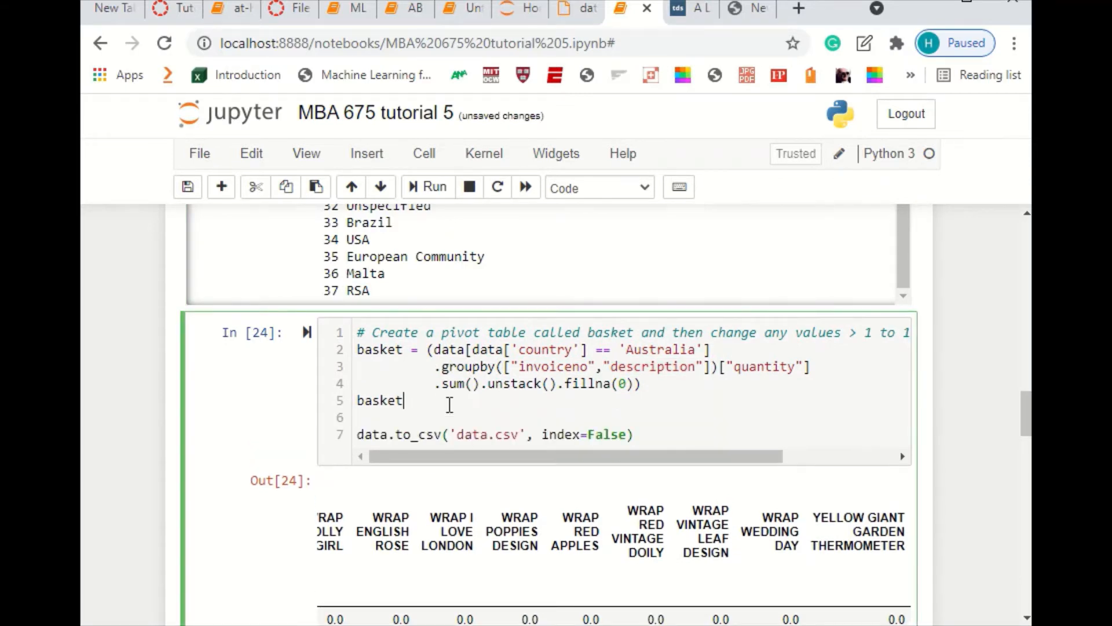
key("shift+Left")
key("shift+Left")
key("shift+Left")
key("shift+Left")
key("shift+Left")
key("shift+Left")
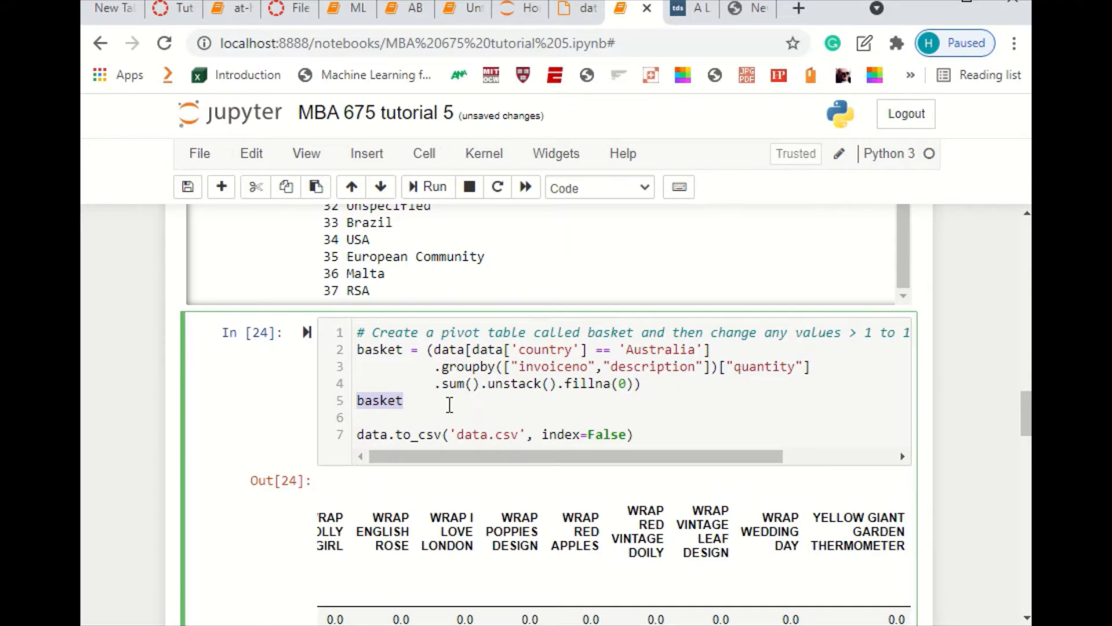
key("Down")
key("Down")
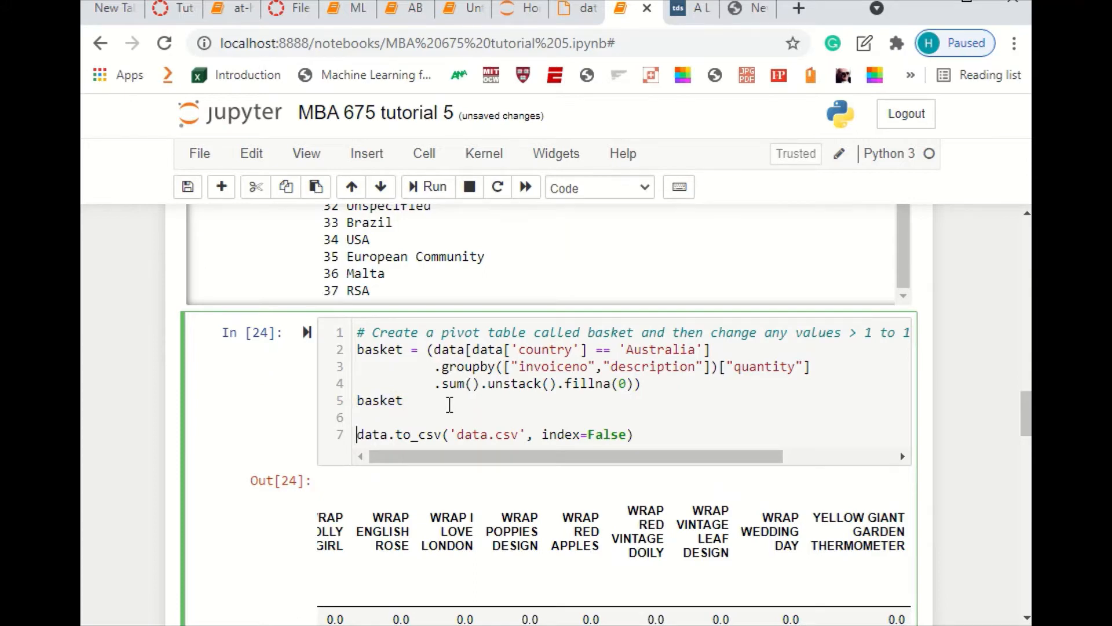
key("shift+Right")
key("shift+Right")
key("shift+Right")
key("shift+Right")
type("basket")
Change the output file name in the basket export line to basket.csv
key("Right")
key("Right")
key("Right")
key("Right")
key("Right")
key("Right")
key("Right")
key("Right")
key("Right")
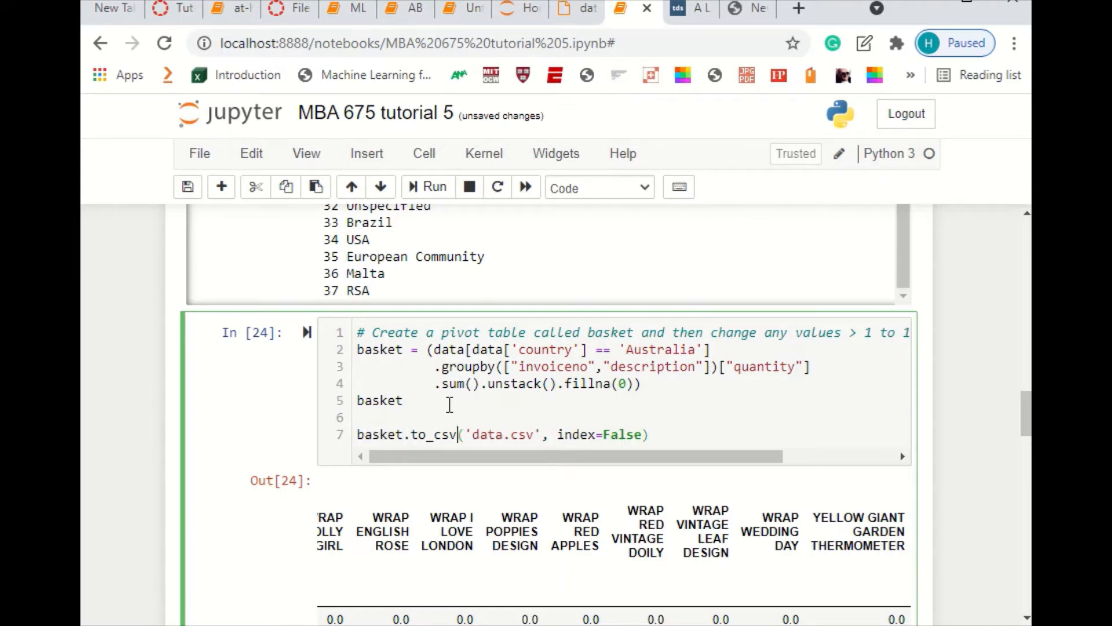
key("shift+Right")
key("shift+Right")
key("shift+Right")
key("shift+Right")
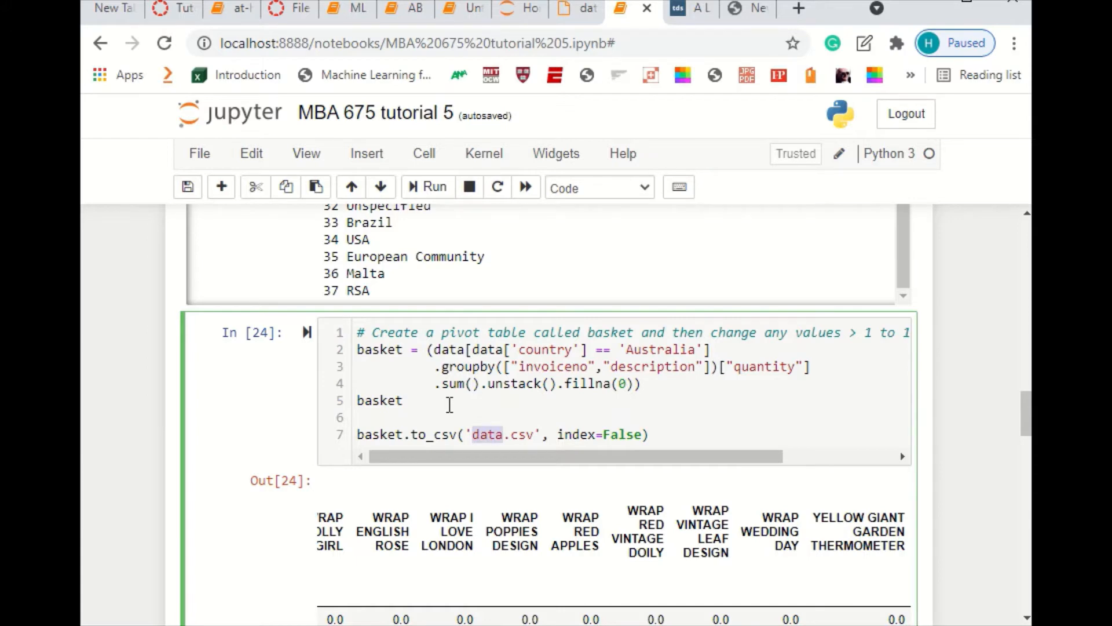
type("basket")
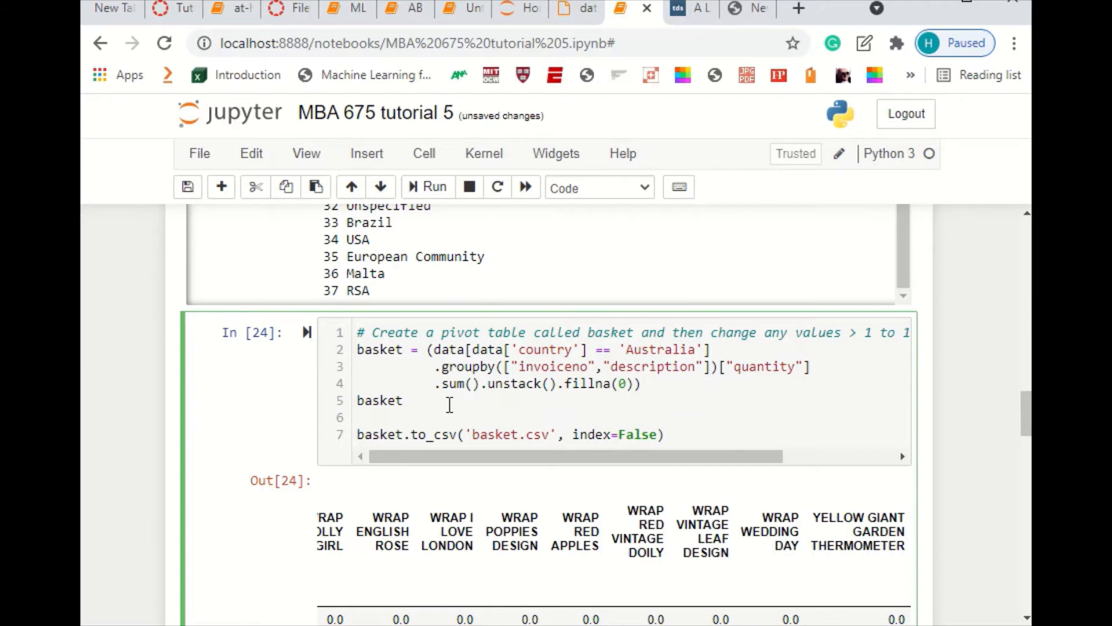
Run the basket cell to export the pivot table as basket.csv
key("ctrl+Return")
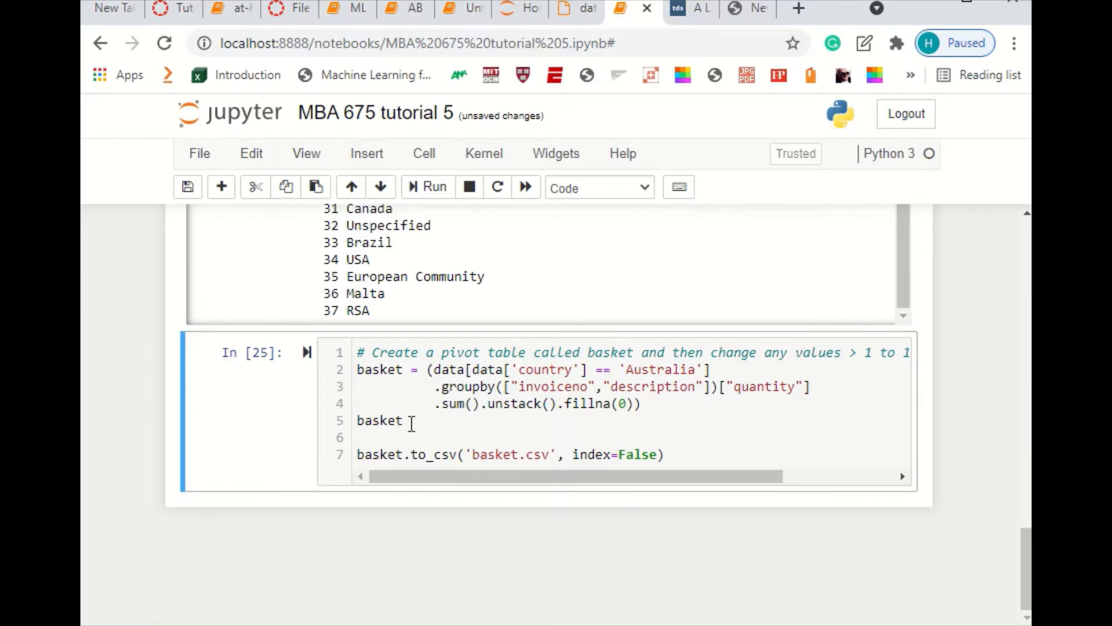
double_click(409, 421)
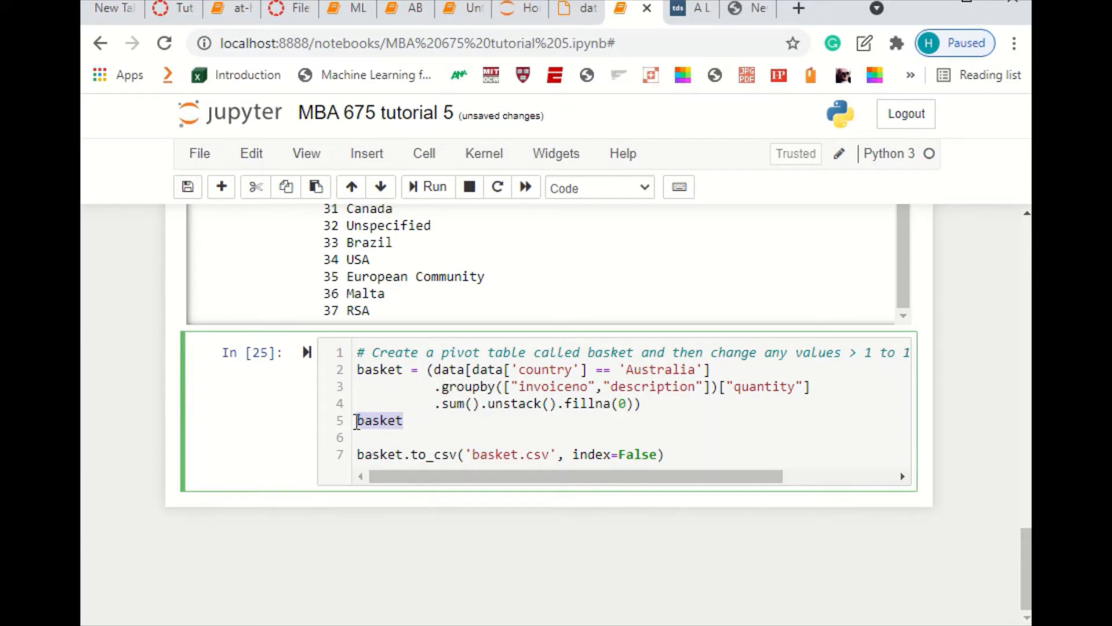
key("Left")
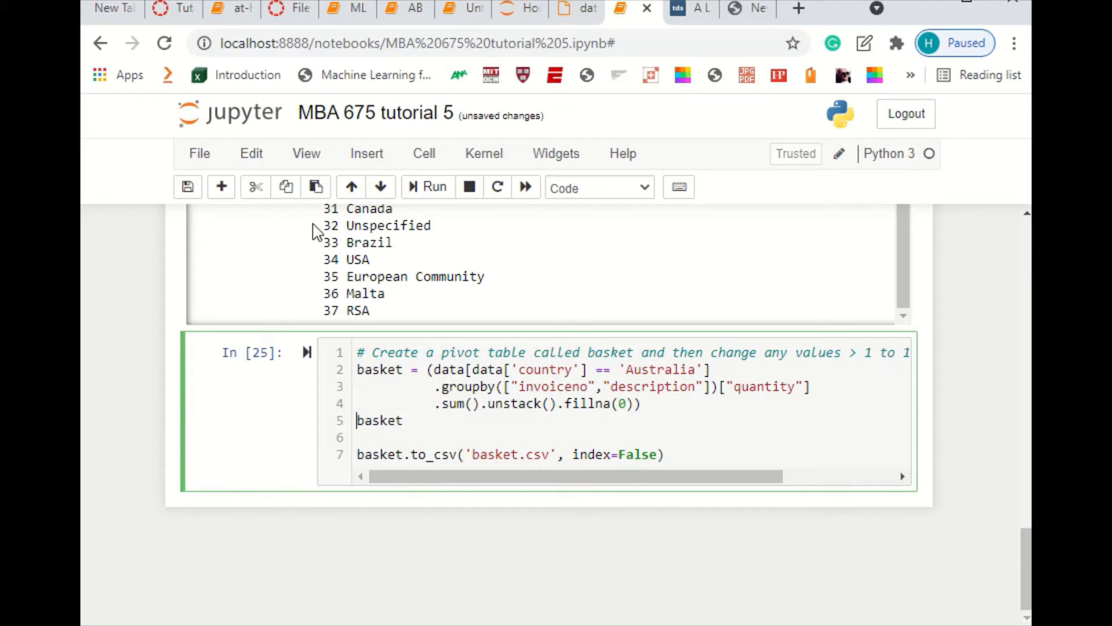
Find the newly exported basket.csv among the most recently modified files in the Jupyter file list and open it
left_click(526, 21)
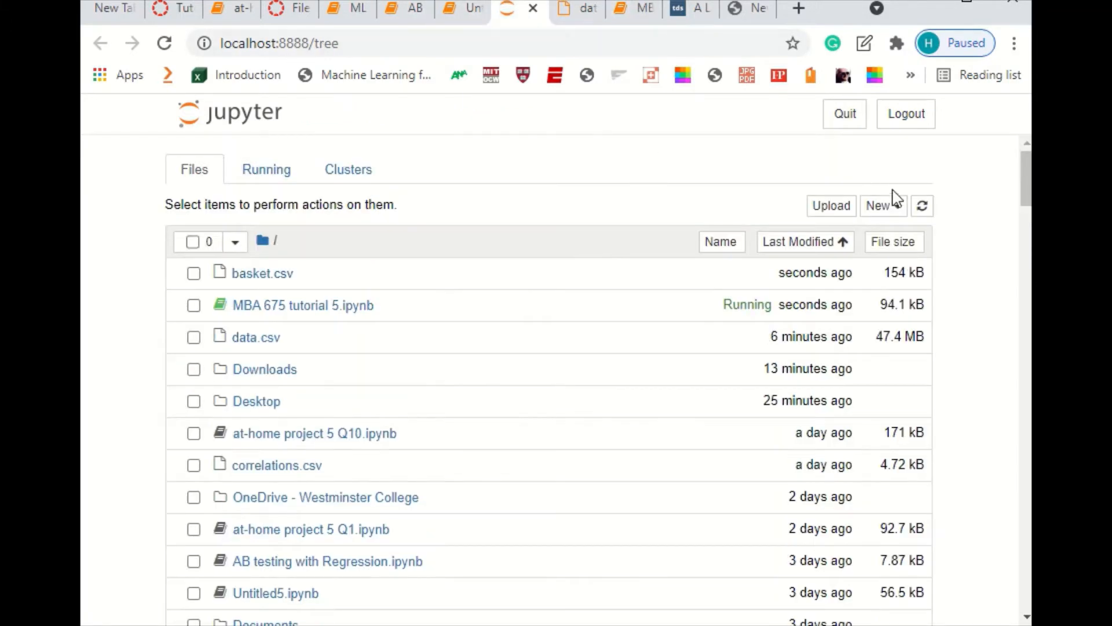
left_click(826, 252)
left_click(825, 252)
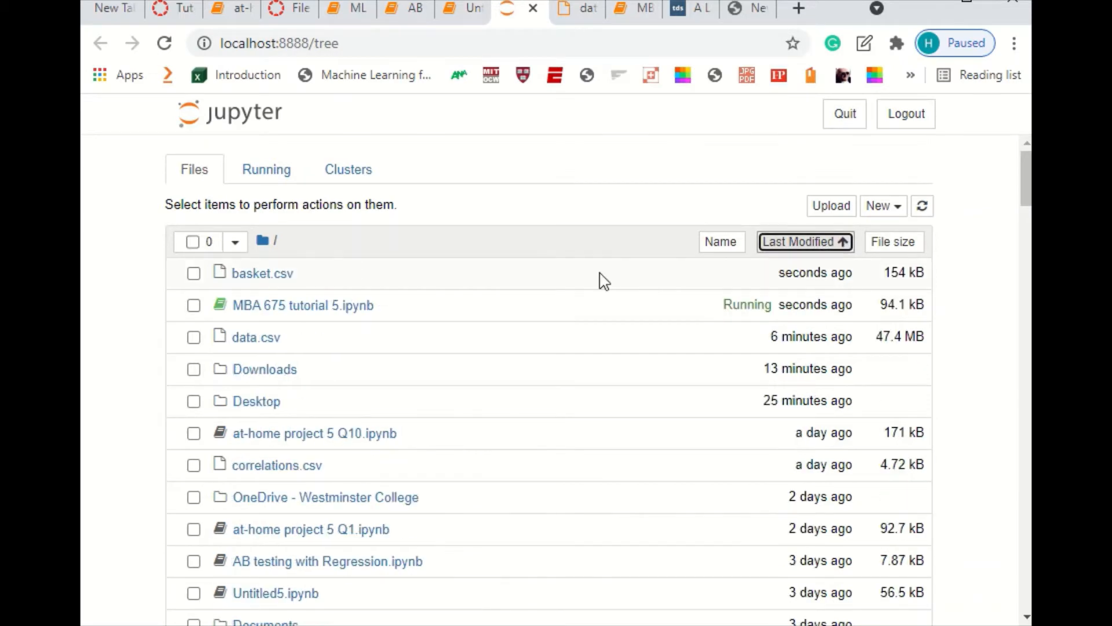
left_click(266, 277)
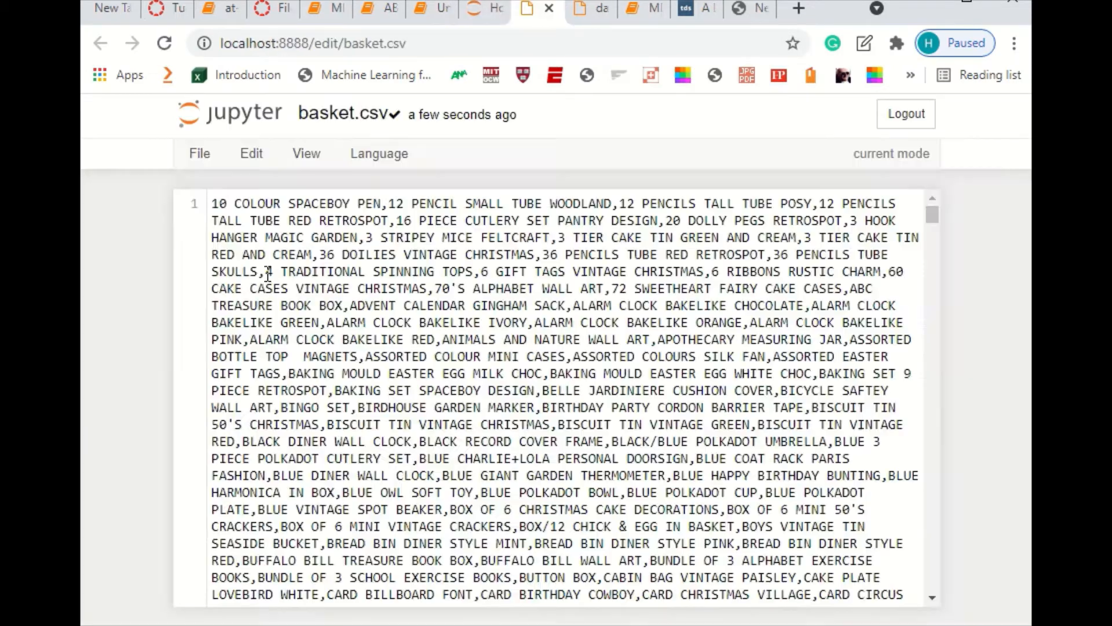
Download basket.csv from the Jupyter text editor and open the downloaded file in Excel
right_click(265, 237)
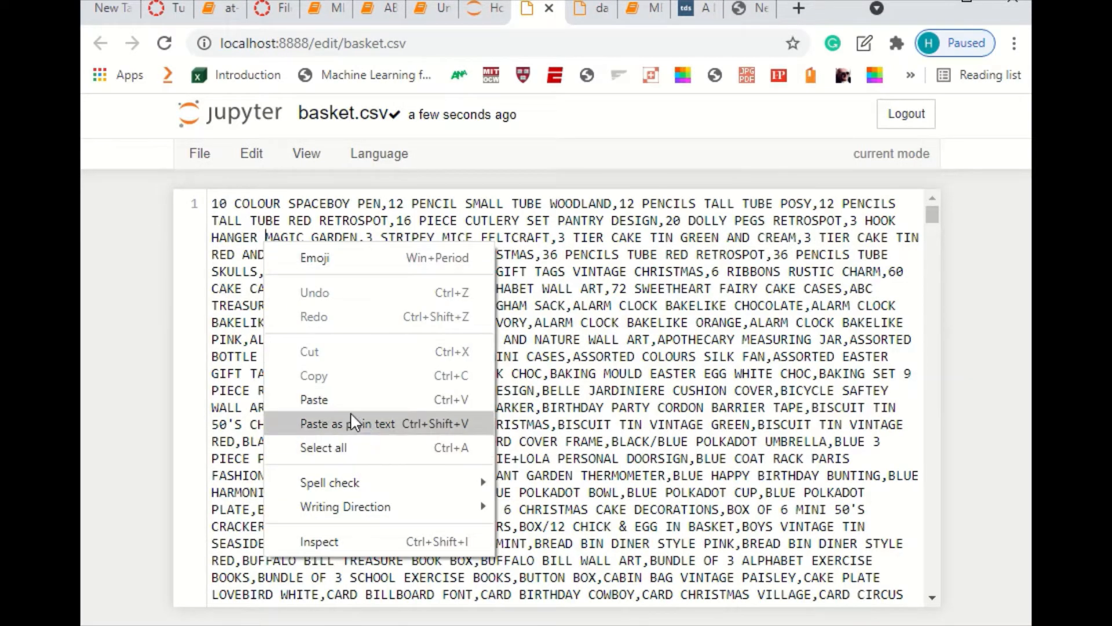
left_click(199, 153)
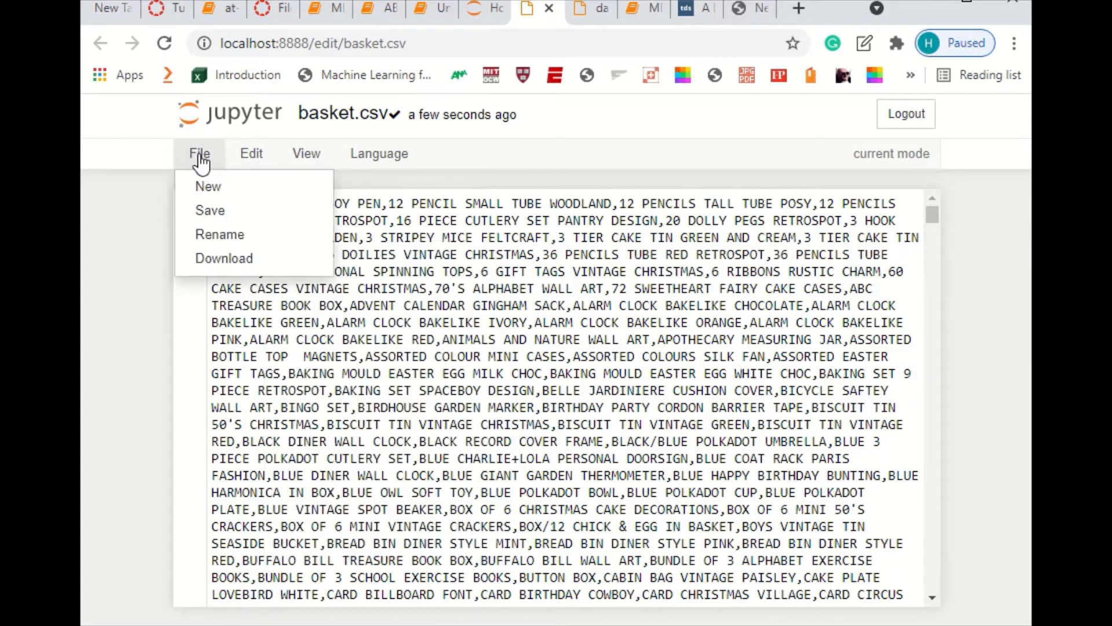
left_click(218, 259)
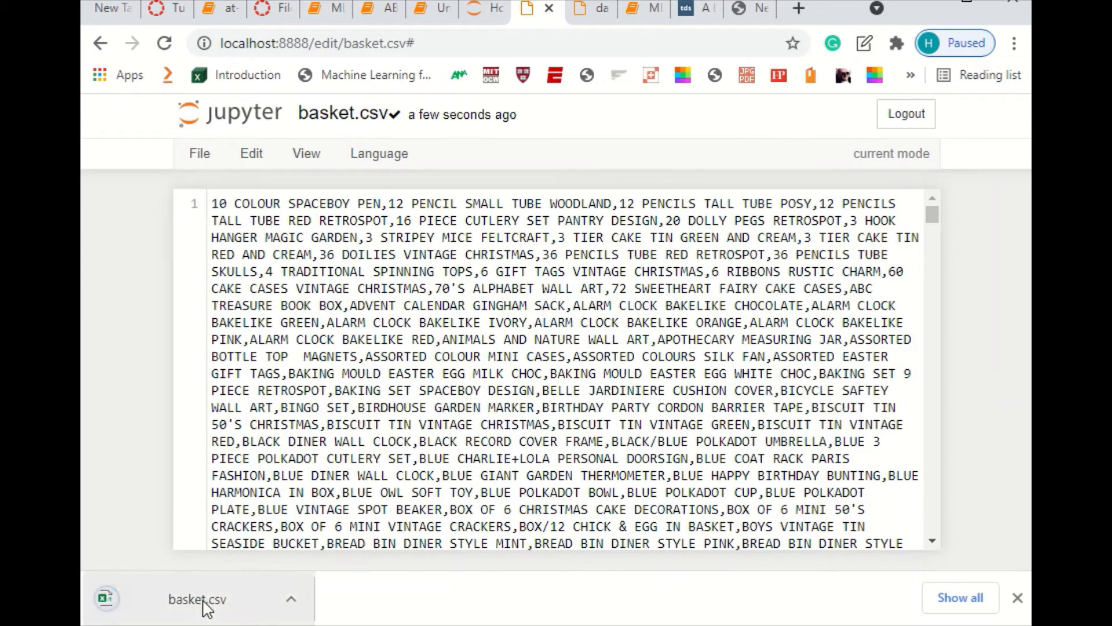
left_click(207, 596)
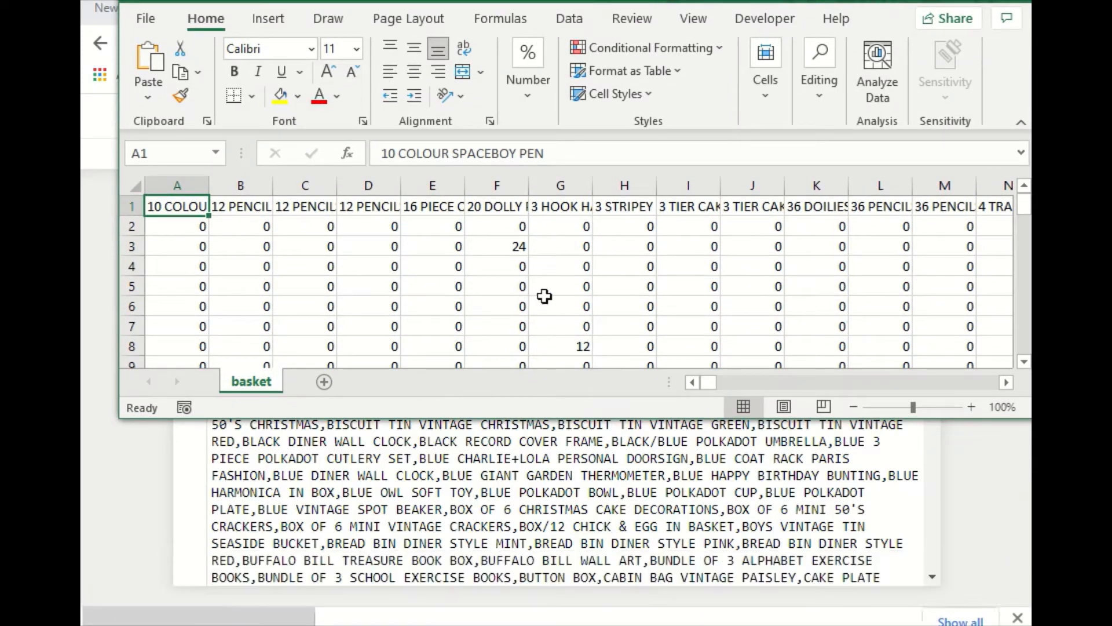
Select the first invoice's quantities in row 2 from column A to S and check their sum
scroll(547, 297, "down", 6)
scroll(551, 298, "up", 6)
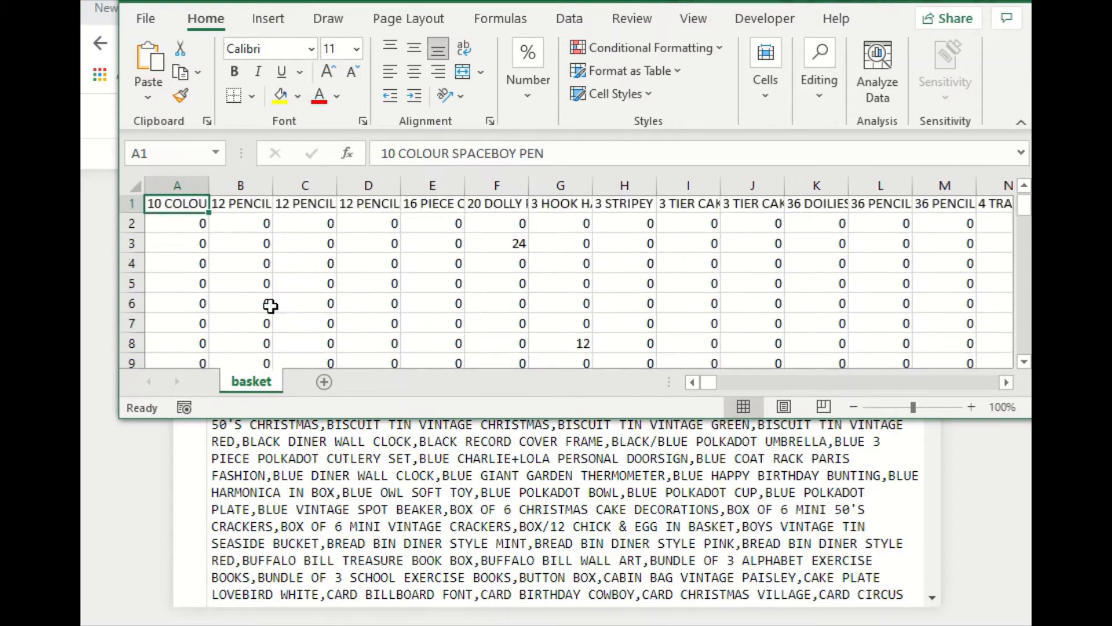
left_click(132, 225)
left_click(169, 223)
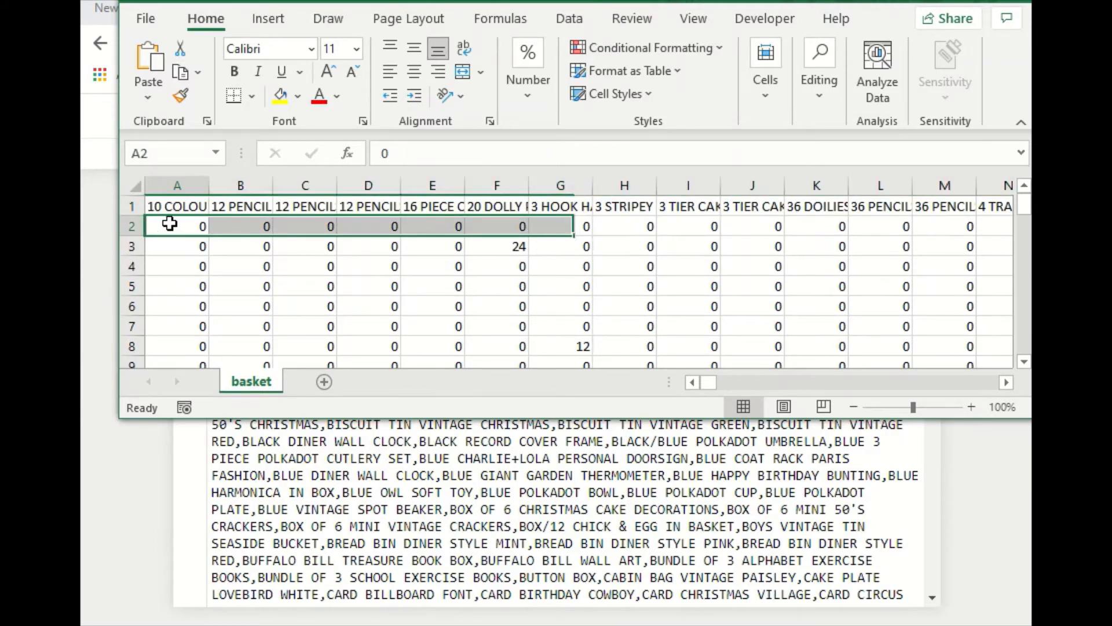
key("shift+Right")
key("shift+Right")
key("shift+Right")
key("shift+Right")
key("shift+Right")
key("shift+Right")
key("shift+Right")
key("shift+Right")
key("shift+Right")
key("shift+Right")
key("shift+Right")
key("shift+Right")
key("shift+Right")
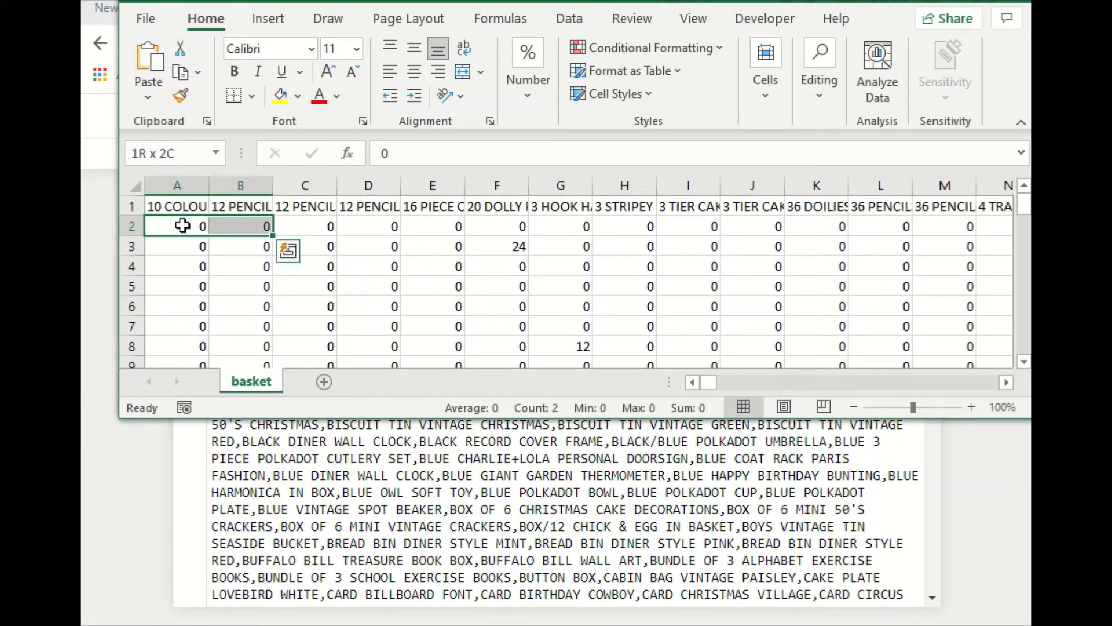
key("shift+Right")
key("shift+Right")
key("shift+Right")
key("shift+Right")
key("shift+Right")
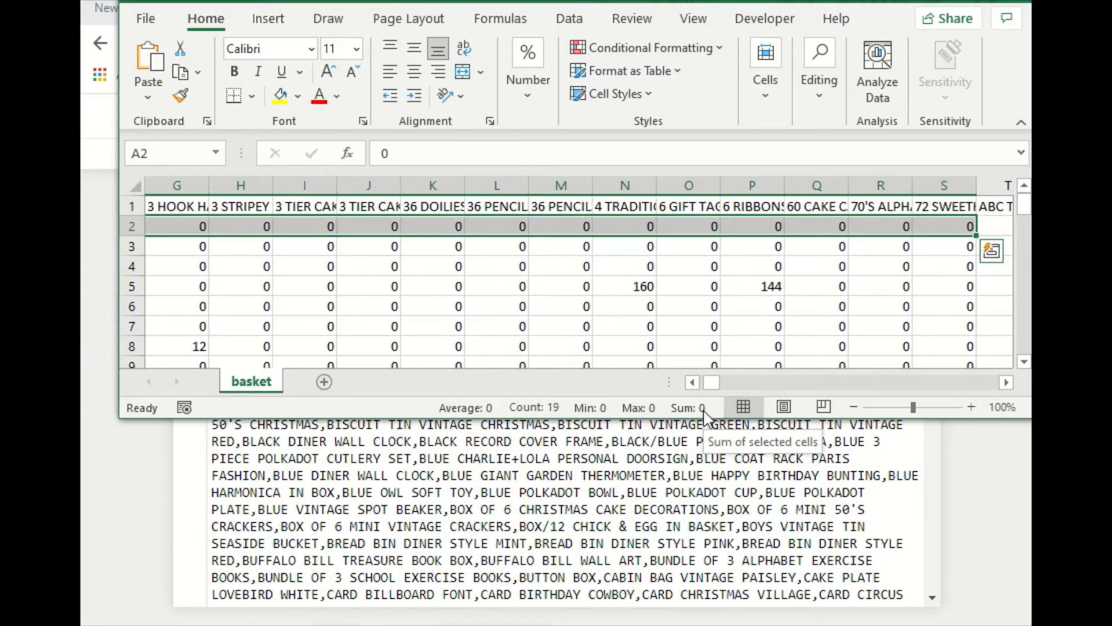
Extend the row 2 selection to column AA, comparing the sum at columns W and AA to locate the first purchased items
key("shift+Right")
key("shift+Right")
key("shift+Right")
key("shift+Right")
key("shift+Right")
key("shift+Right")
key("shift+Right")
key("shift+Right")
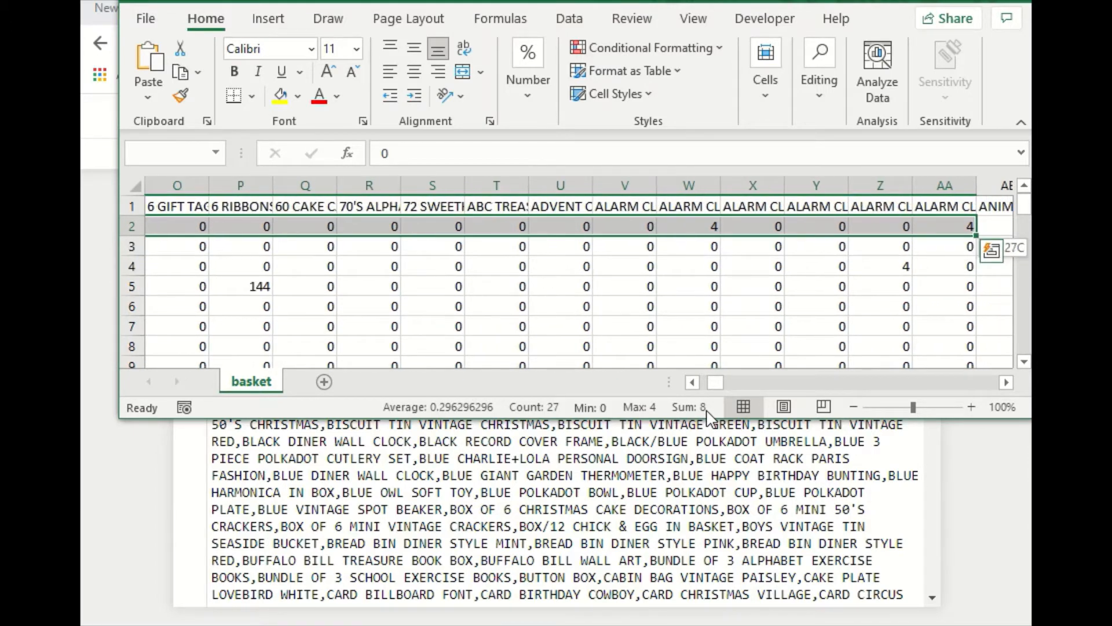
key("shift+Left")
key("shift+Left")
key("shift+Left")
key("shift+Left")
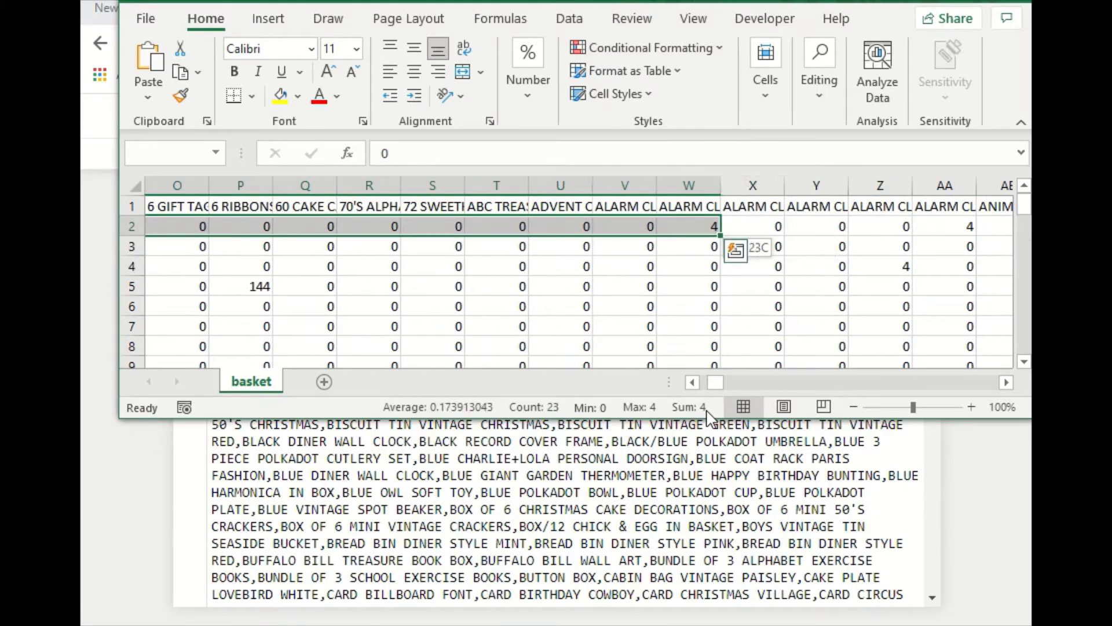
key("shift+Right")
key("shift+Right")
key("shift+Right")
key("shift+Right")
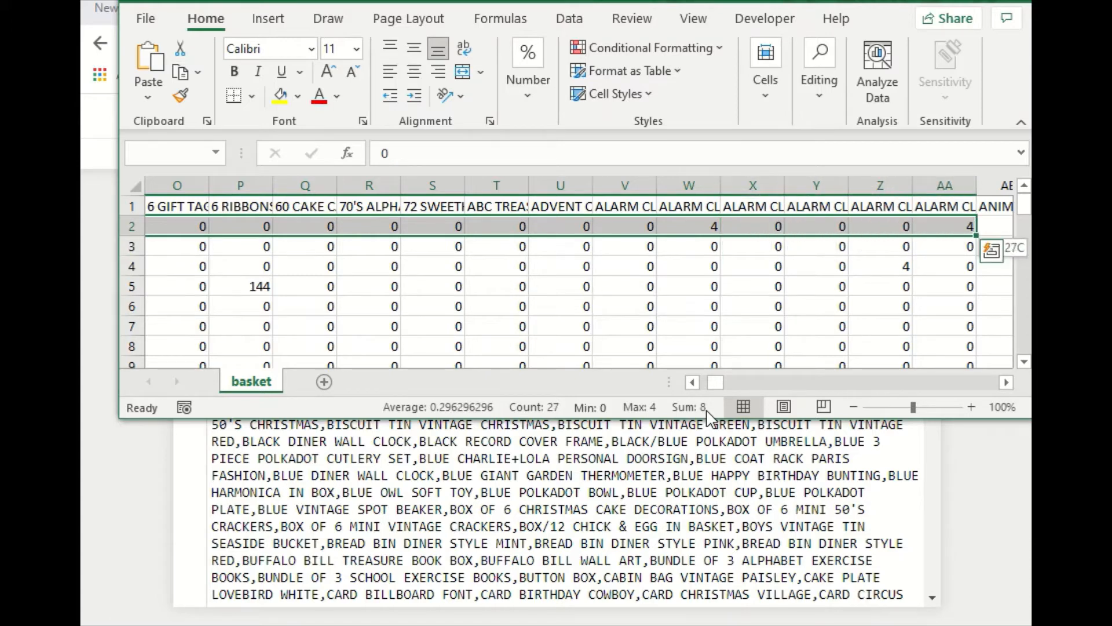
Extend the row 2 selection through the following products to column AW and check the next non-zero quantity against its product heading
key("shift+Right")
key("shift+Right")
key("shift+Right")
key("shift+Right")
key("shift+Right")
key("shift+Right")
key("shift+Right")
key("shift+Right")
key("shift+Right")
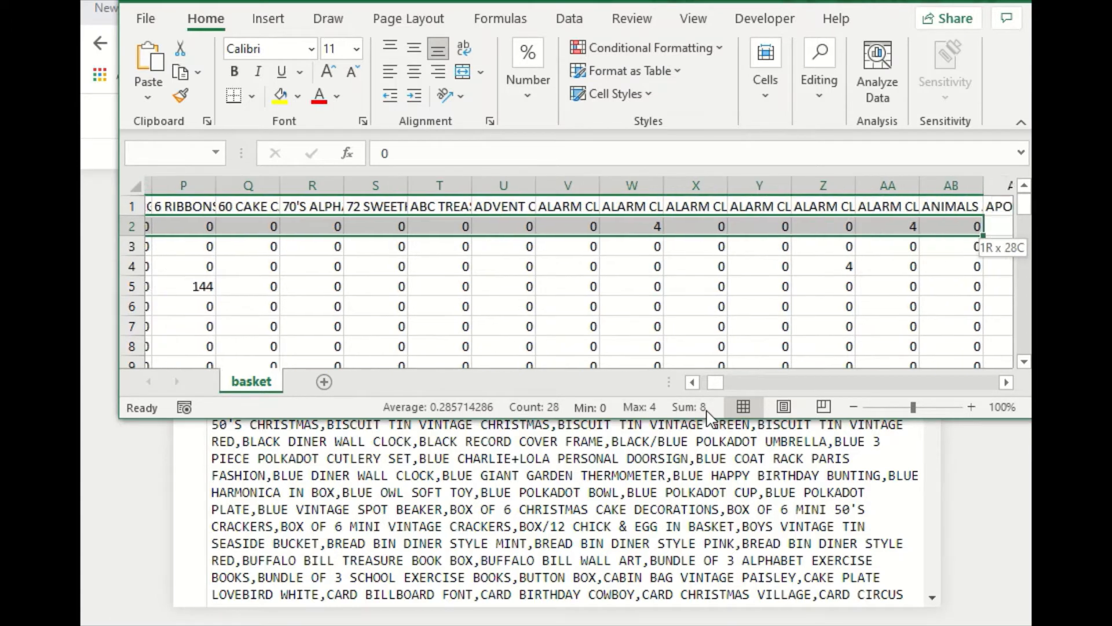
key("shift+Right")
key("shift+Right")
key("shift+Right")
key("shift+Right")
key("shift+Right")
key("shift+Right")
key("shift+Right")
key("shift+Right")
key("shift+Right")
key("shift+Right")
key("shift+Right")
key("shift+Right")
key("shift+Right")
key("shift+Right")
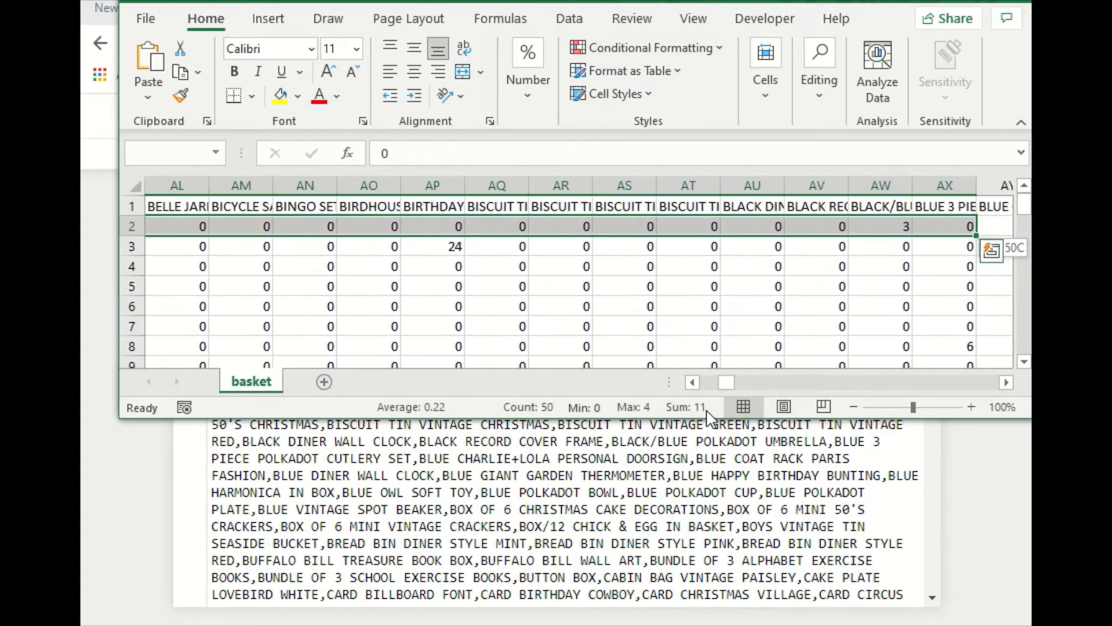
key("shift+Left")
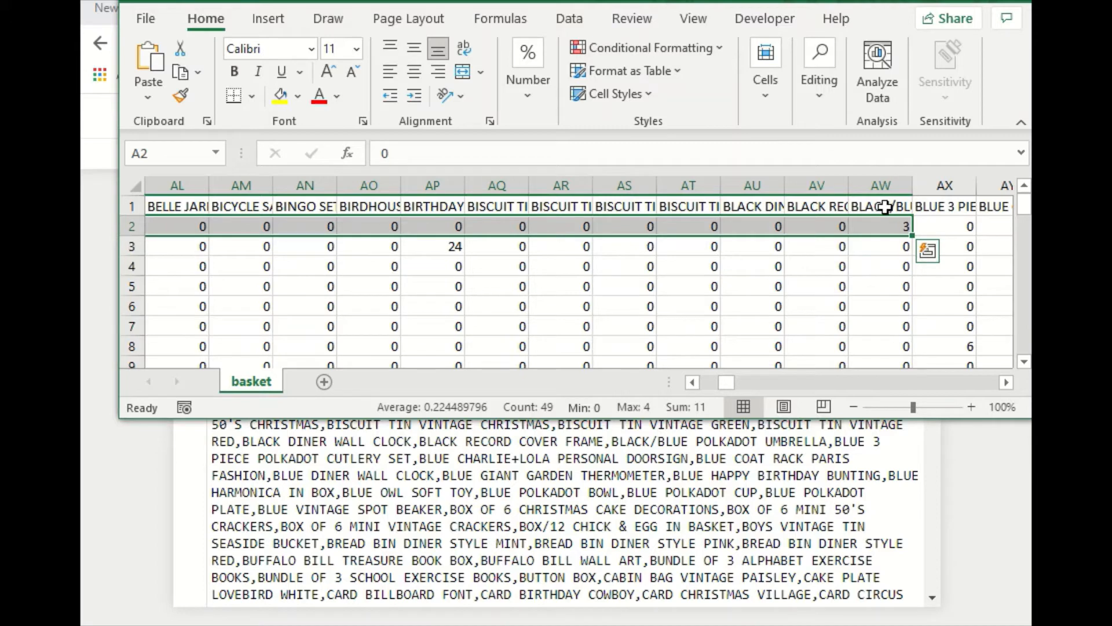
Extend the row 2 selection to column BA and check the quantity under the BLUE DINER WALL CLOCK heading
key("shift+Right")
key("shift+Right")
key("shift+Right")
key("shift+Right")
key("shift+Right")
key("shift+Right")
key("shift+Right")
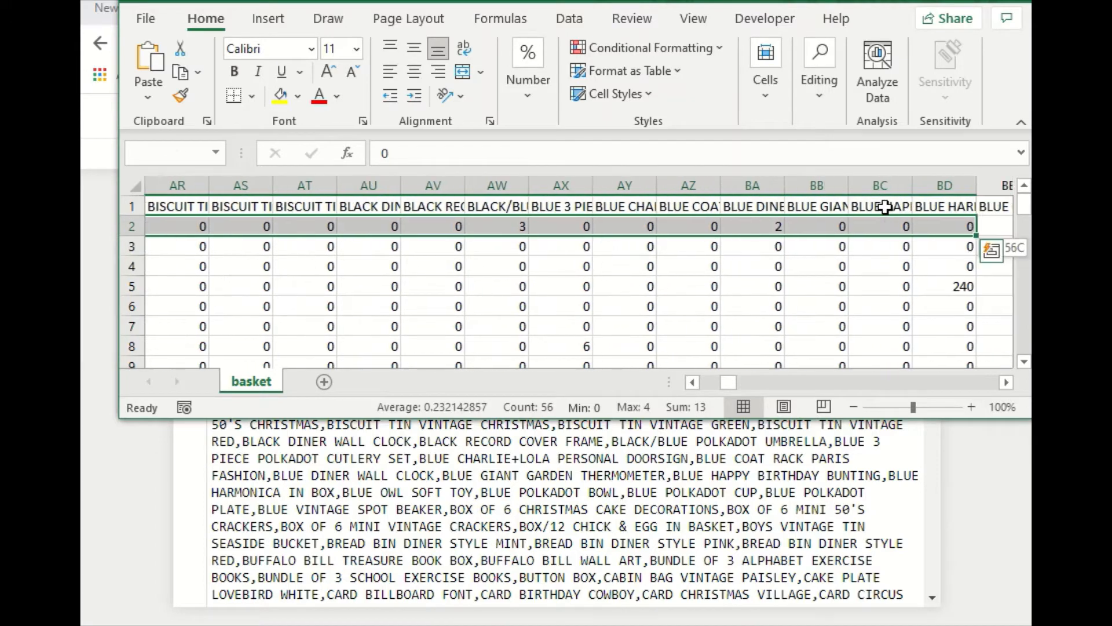
key("shift+Left")
key("shift+Left")
key("shift+Left")
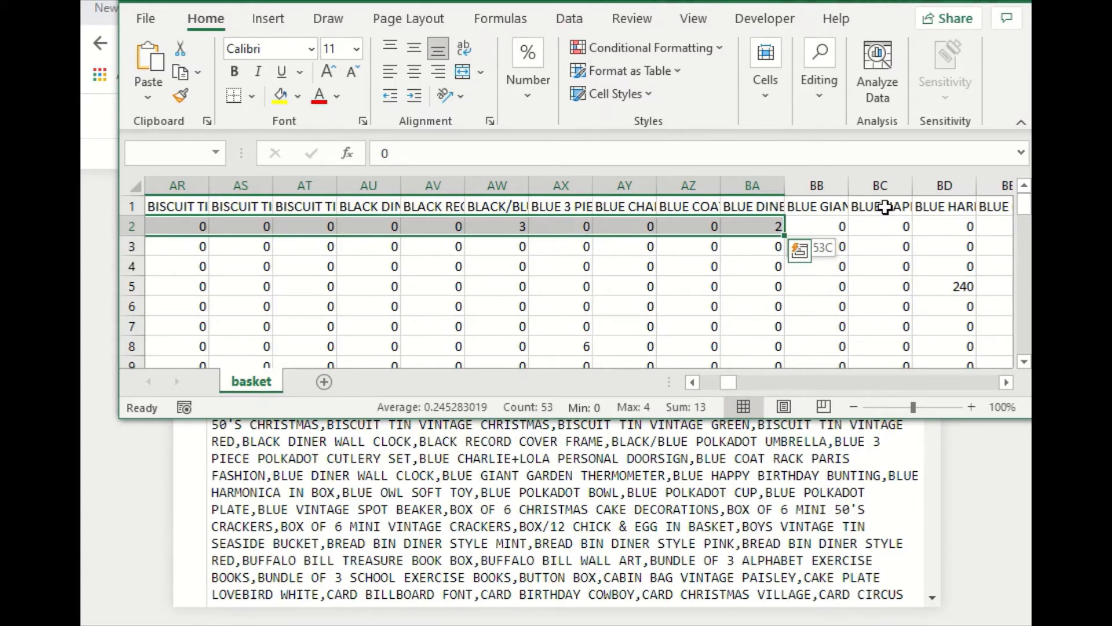
Extend the row 2 selection through the following products to column DB, checking whether the sum changes
key("shift+Right")
key("shift+Right")
key("shift+Right")
key("shift+Right")
key("shift+Right")
key("shift+Right")
key("shift+Right")
key("shift+Right")
key("shift+Right")
key("shift+Right")
key("shift+Right")
key("shift+Right")
key("shift+Right")
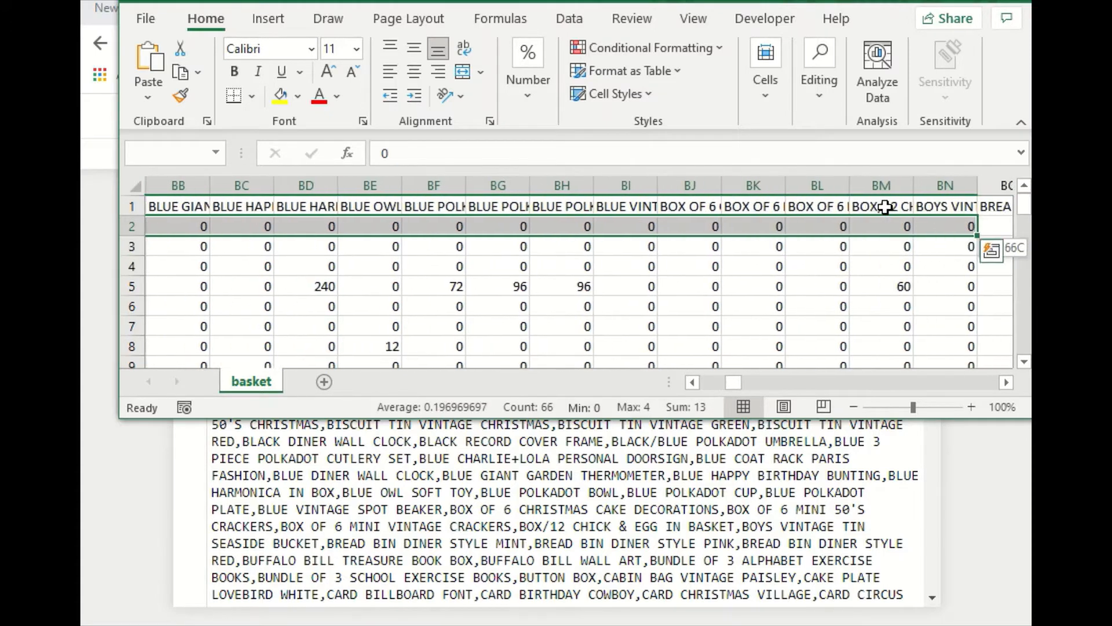
key("shift+Right")
key("shift+Right")
key("shift+Right")
key("shift+Right")
key("shift+Right")
key("shift+Right")
key("shift+Right")
key("shift+Right")
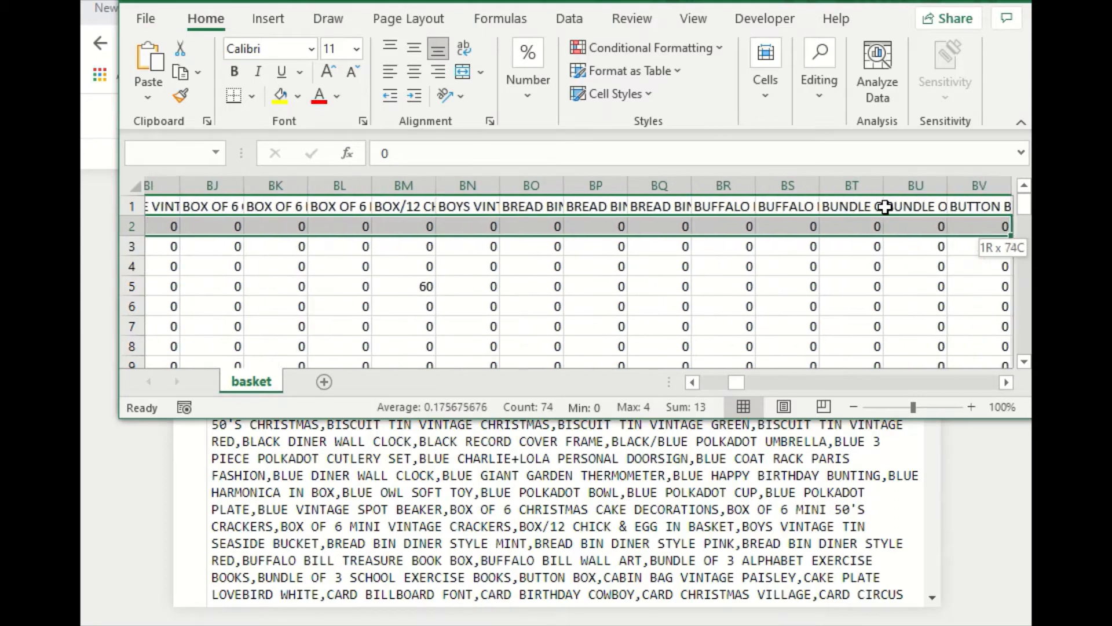
key("shift+Right")
key("shift+Right")
key("shift+Right")
key("shift+Right")
key("shift+Right")
key("shift+Right")
key("shift+Right")
key("shift+Right")
key("shift+Right")
key("shift+Right")
key("shift+Right")
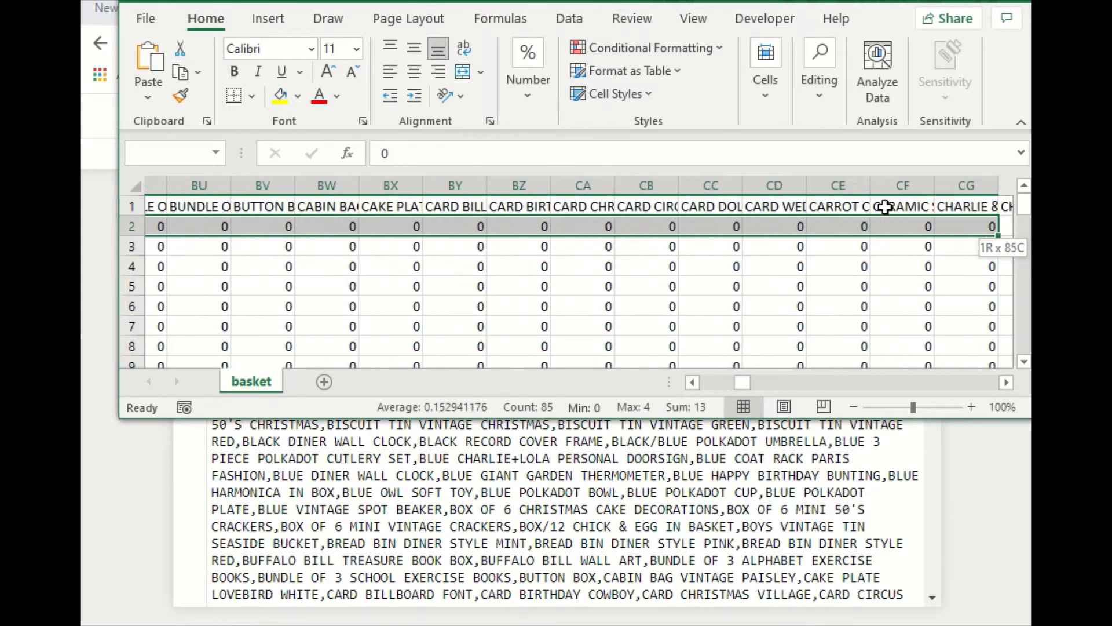
key("shift+Right")
key("shift+Right")
key("shift+Right")
key("shift+Right")
key("shift+Right")
key("shift+Right")
key("shift+Right")
key("shift+Right")
key("shift+Right")
key("shift+Right")
key("shift+Right")
key("shift+Right")
key("shift+Right")
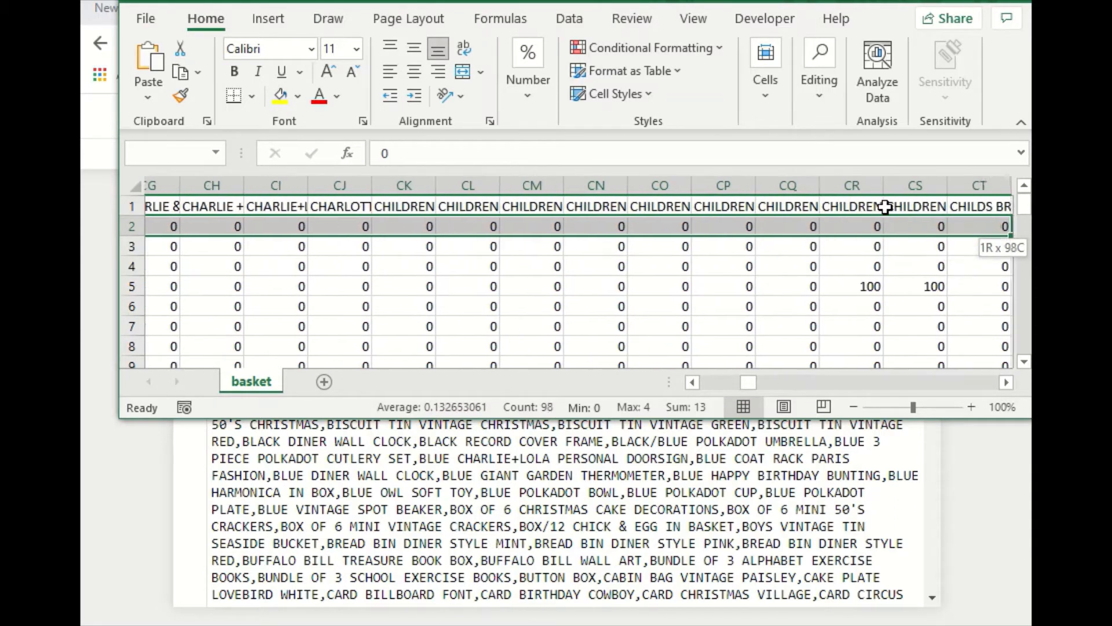
key("shift+Right")
key("shift+Right")
key("shift+Right")
key("shift+Right")
key("shift+Right")
key("shift+Right")
key("shift+Right")
key("shift+Right")
key("shift+Right")
key("shift+Right")
key("shift+Right")
key("shift+Right")
key("shift+Right")
key("shift+Right")
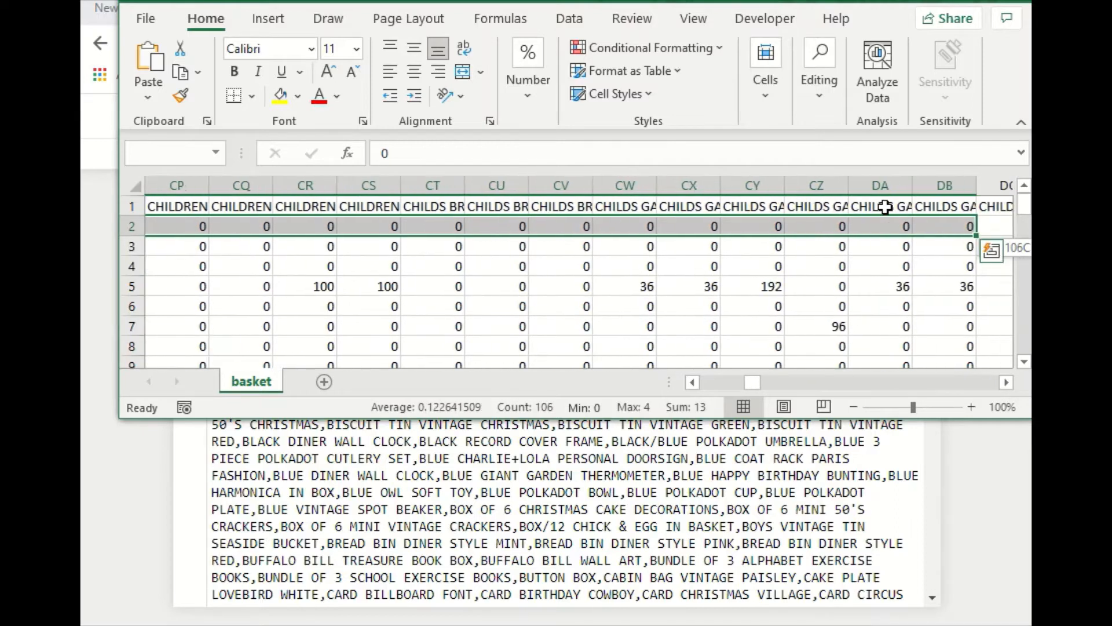
Extend the row 2 selection from column DC to the last product column WI and check the first invoice's total quantity
key("shift+Right")
key("shift+Right")
key("shift+Right")
key("shift+Right")
key("shift+Right")
key("shift+Right")
key("shift+Right")
key("shift+Right")
key("shift+Right")
key("shift+Right")
key("shift+Right")
key("shift+Right")
key("shift+Right")
key("shift+Right")
key("shift+Right")
key("shift+Right")
key("shift+Right")
key("shift+Right")
key("shift+Right")
key("shift+Right")
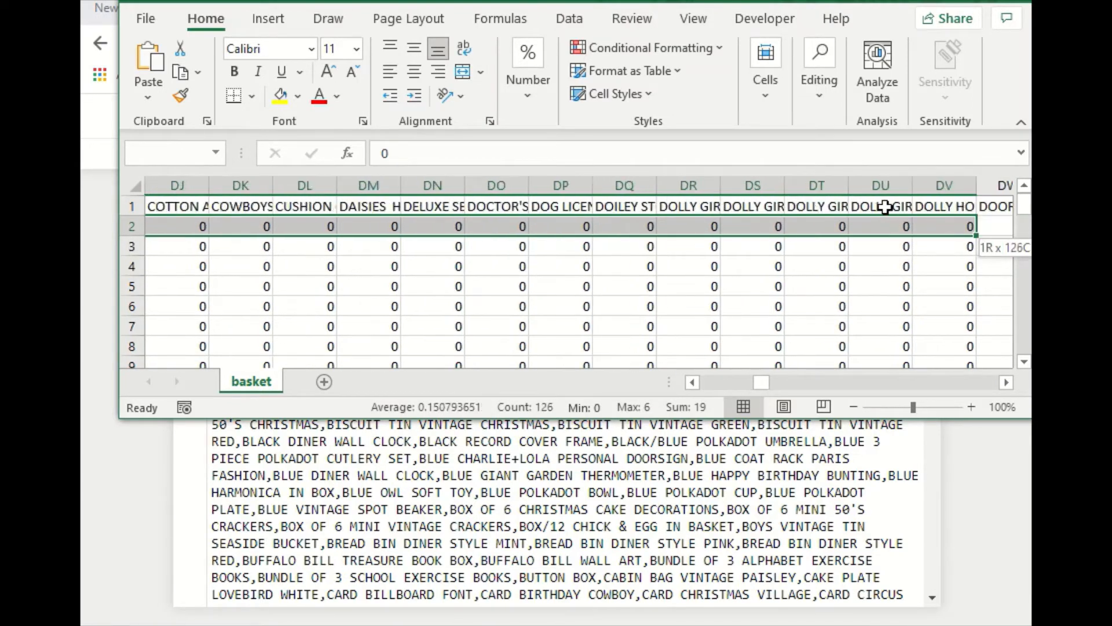
key("shift+Right")
key("shift+Right")
key("shift+Right")
key("shift+Right")
key("shift+Right")
key("shift+Right")
key("shift+Right")
key("shift+Right")
key("shift+Right")
key("shift+Right")
key("shift+Right")
key("shift+Right")
key("shift+Right")
key("shift+Right")
key("shift+Right")
key("shift+Right")
key("shift+Right")
key("shift+Right")
key("shift+Right")
key("shift+Right")
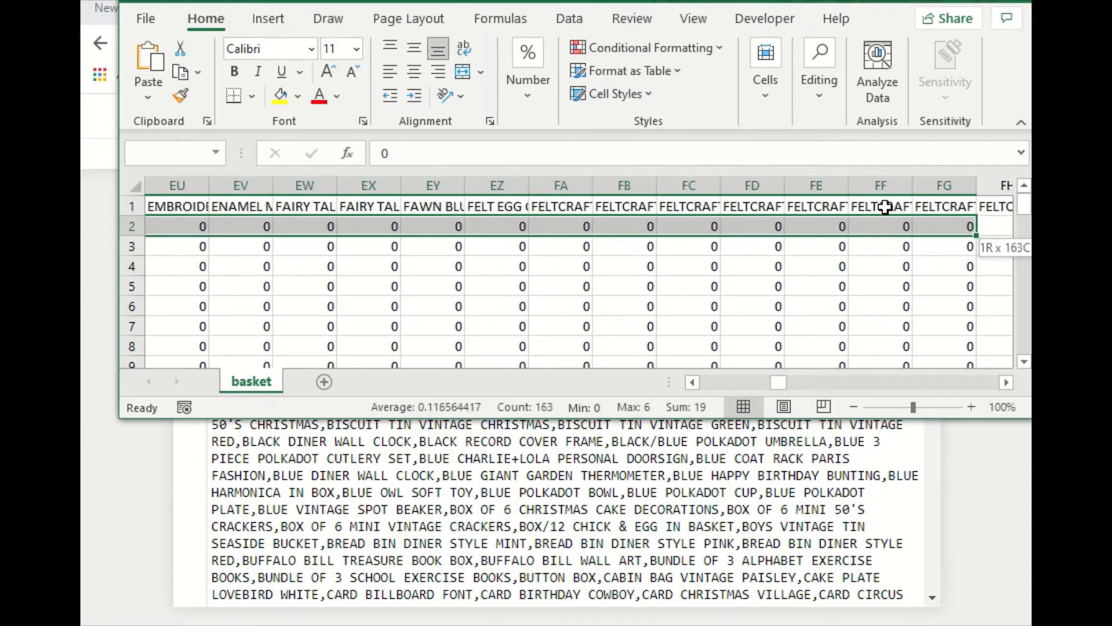
key("shift+Right")
key("shift+Right")
key("shift+Right")
key("shift+Right")
key("shift+Right")
key("shift+Right")
key("shift+Right")
key("shift+Right")
key("shift+Right")
key("shift+Right")
key("shift+Right")
key("shift+Right")
key("shift+Right")
key("shift+Right")
key("shift+Right")
key("shift+Right")
key("shift+Right")
key("shift+Right")
key("shift+Right")
key("shift+Right")
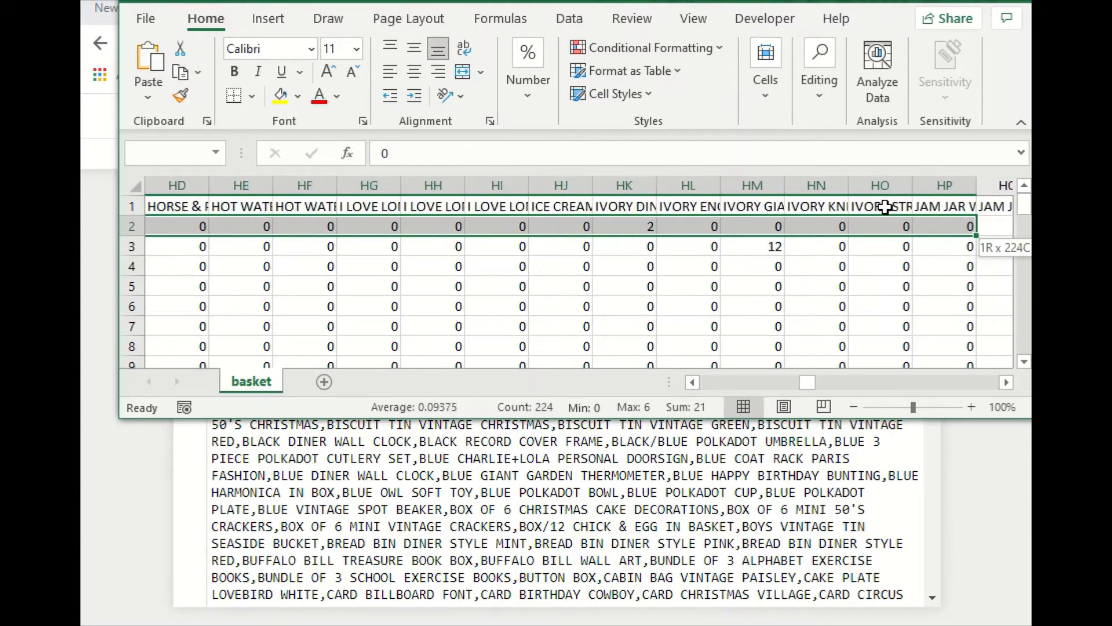
key("shift+Right")
key("shift+Right")
key("shift+Right")
key("shift+Right")
key("shift+Right")
key("shift+Right")
key("shift+Right")
key("shift+Right")
key("shift+Right")
key("shift+Right")
key("shift+Right")
key("shift+Right")
key("shift+Right")
key("shift+Right")
key("shift+Right")
key("shift+Right")
key("shift+Right")
key("shift+Right")
key("shift+Right")
key("shift+Right")
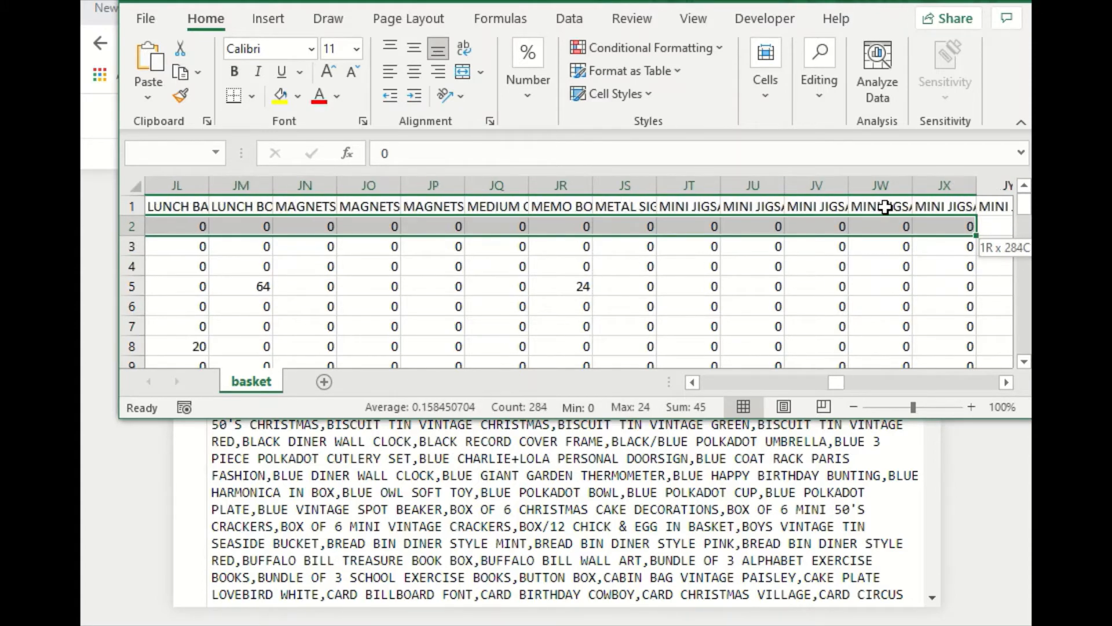
key("ctrl+shift+Right")
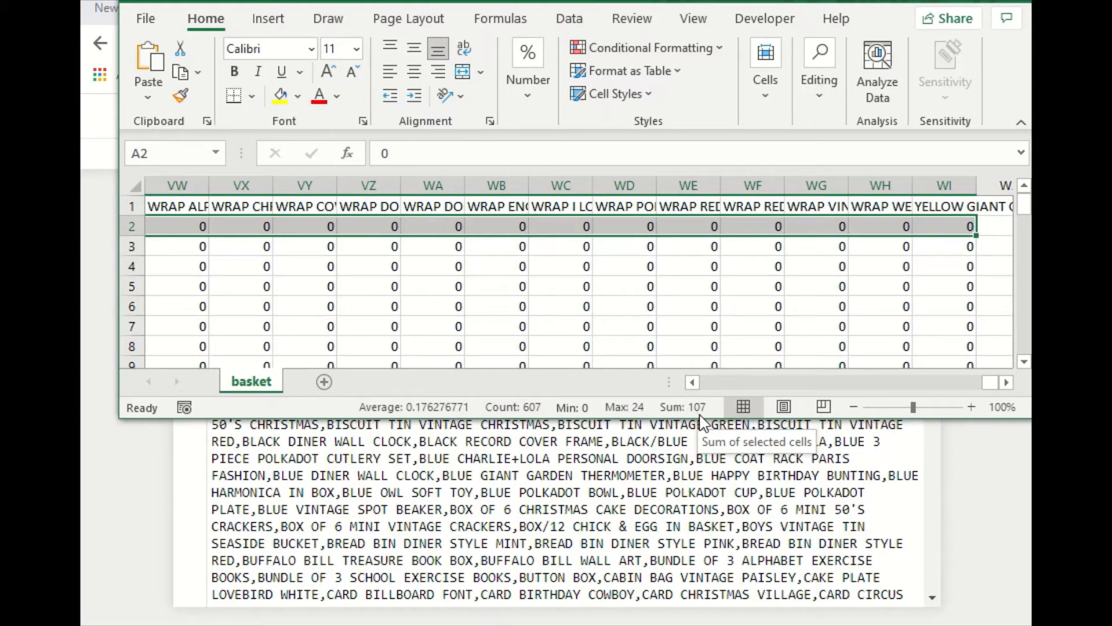
Zoom the basket sheet out to 15% for an overview of purchased quantities, then to 55% to examine the first invoices
left_click_drag(913, 407, 868, 408)
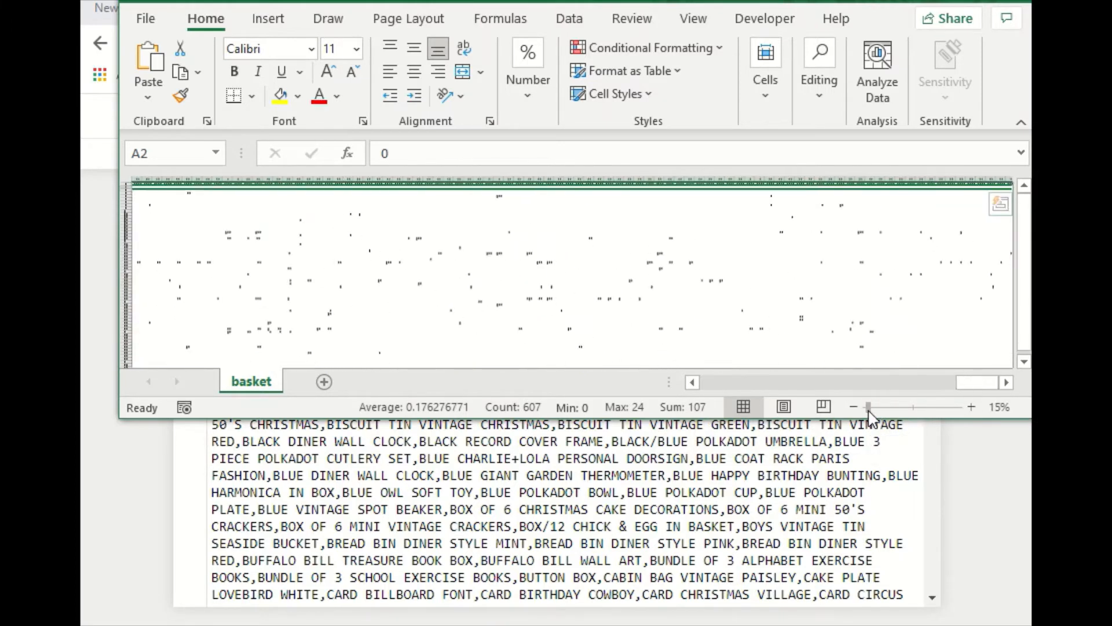
scroll(742, 291, "up", 4, "ctrl")
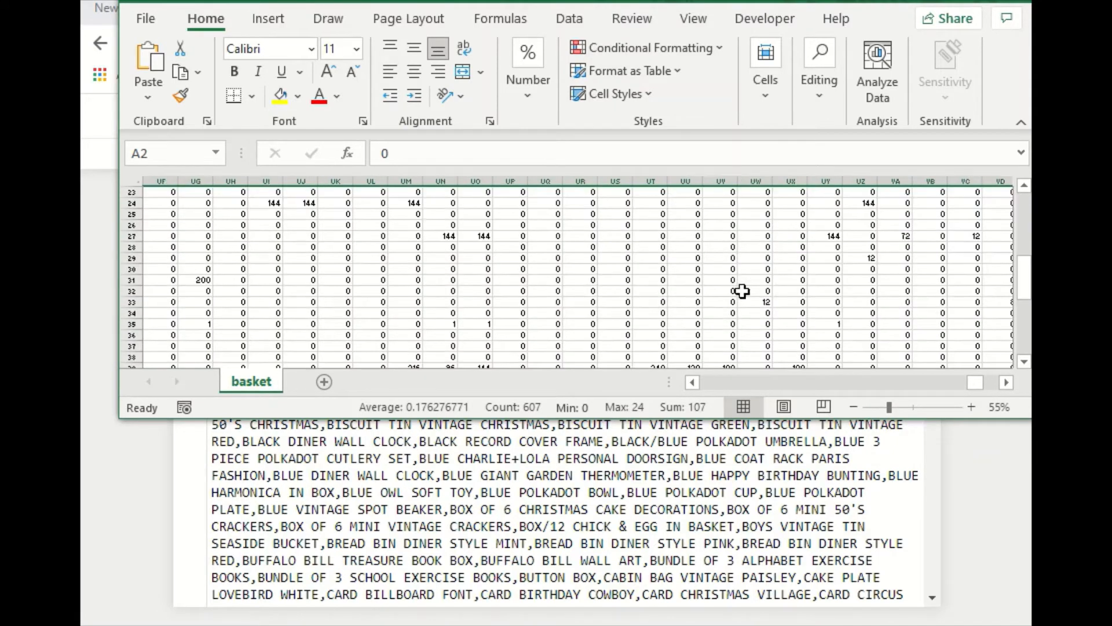
scroll(741, 291, "up", 7)
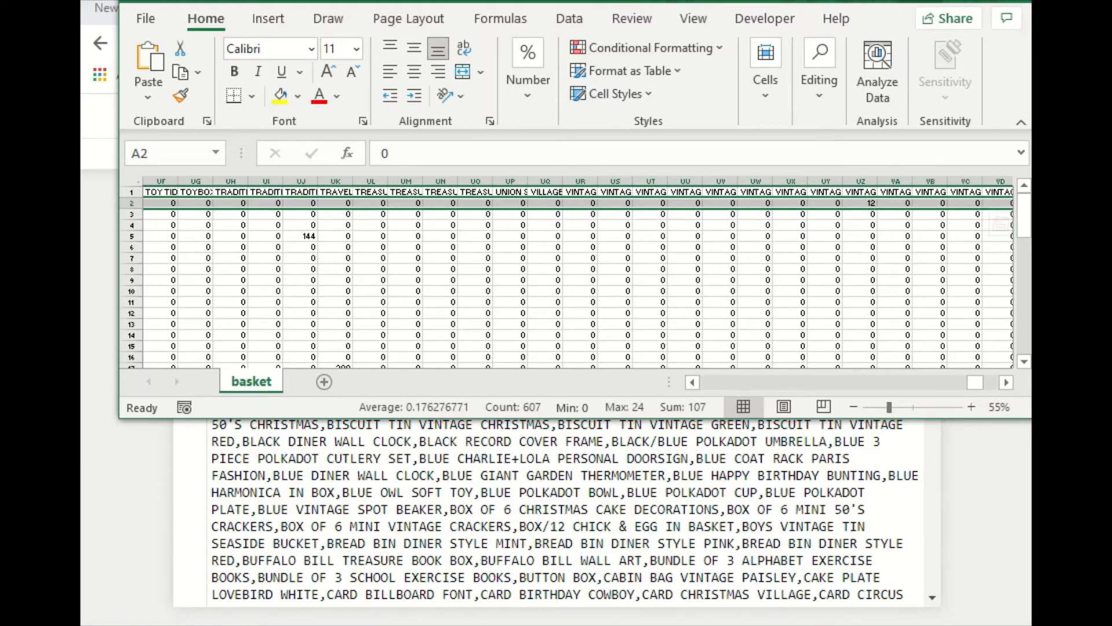
Minimize the basket workbook and switch to the pivot table code cell in the MBA 675 tutorial 5 notebook
left_click(963, 3)
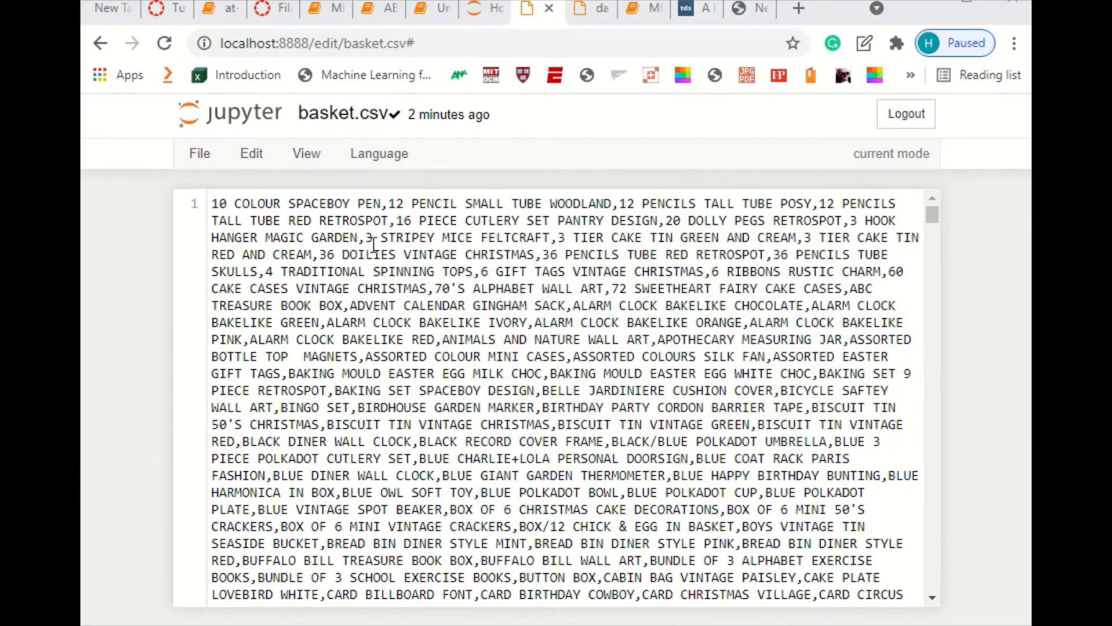
left_click(637, 11)
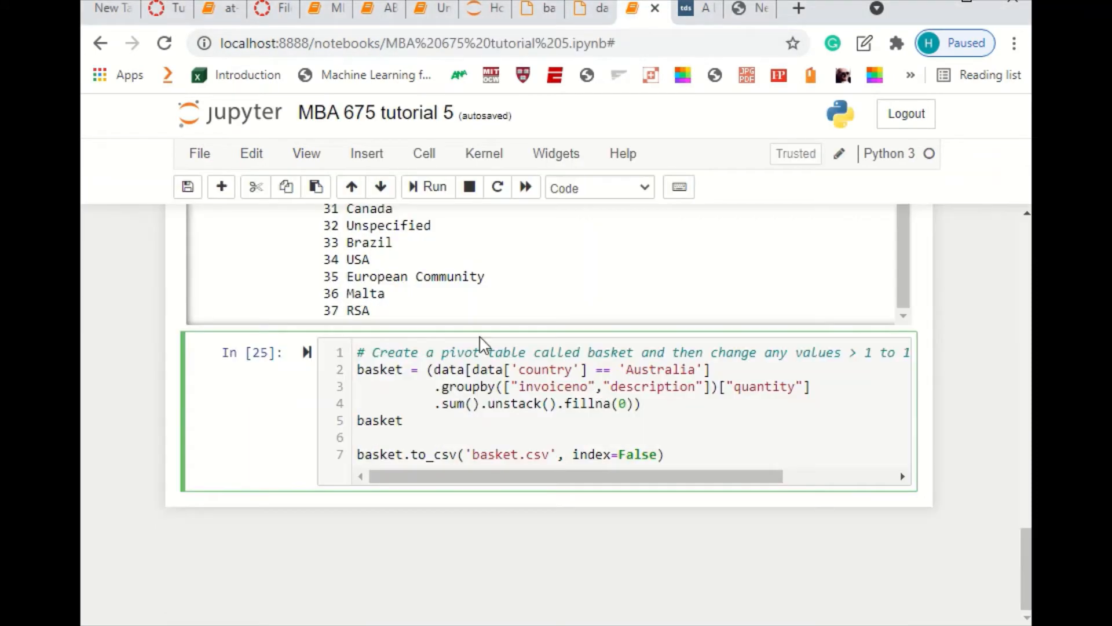
left_click(356, 420)
key("Escape")
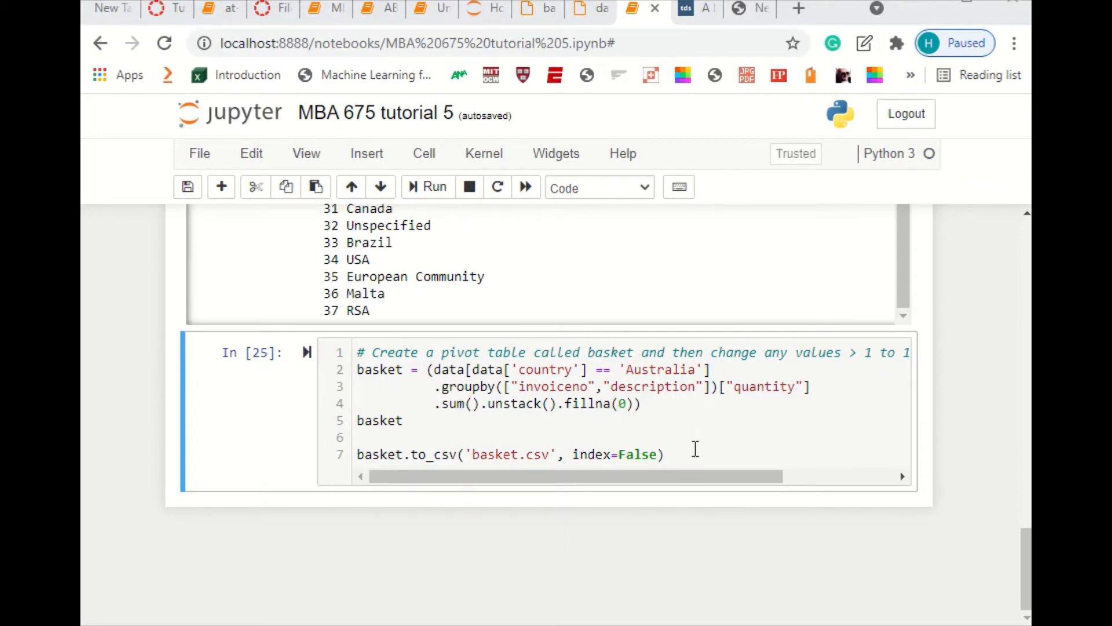
Above the CSV export line, add the comment '# Change values in pivot table that are > 1 to 1 using encode_units' and basket_sets = basket.applymap(encode_units)
left_click(693, 446)
left_click_drag(692, 446, 695, 433)
left_click(696, 432)
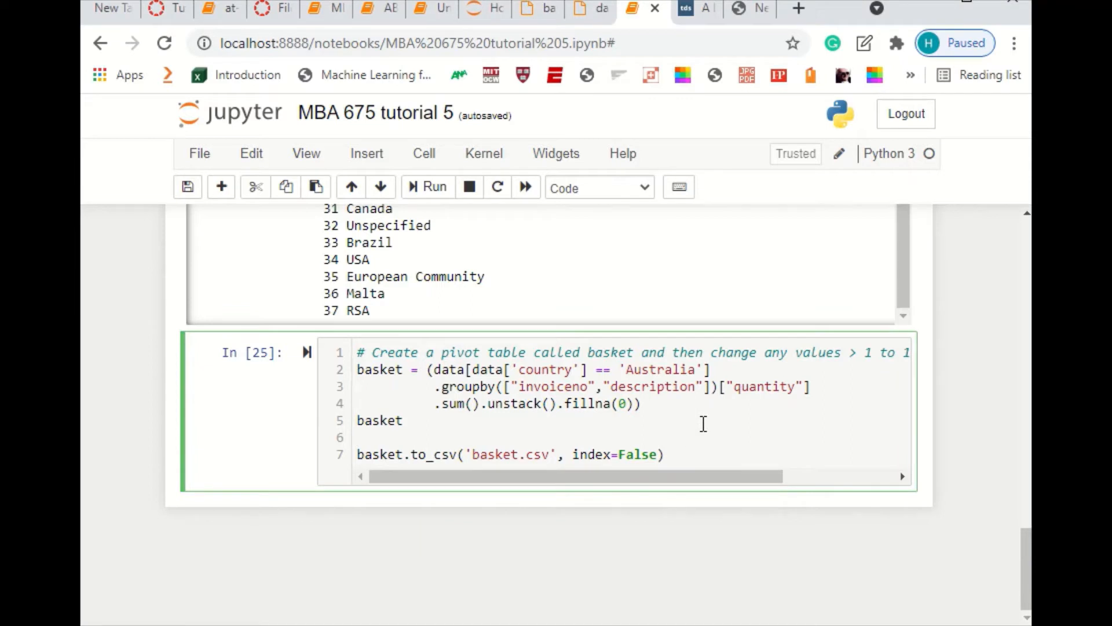
key("Return")
key("Return")
type("# Change values in pivot table that are > 1 to 1 using encode_units basket_sets = basket.applymap(encode_units)")
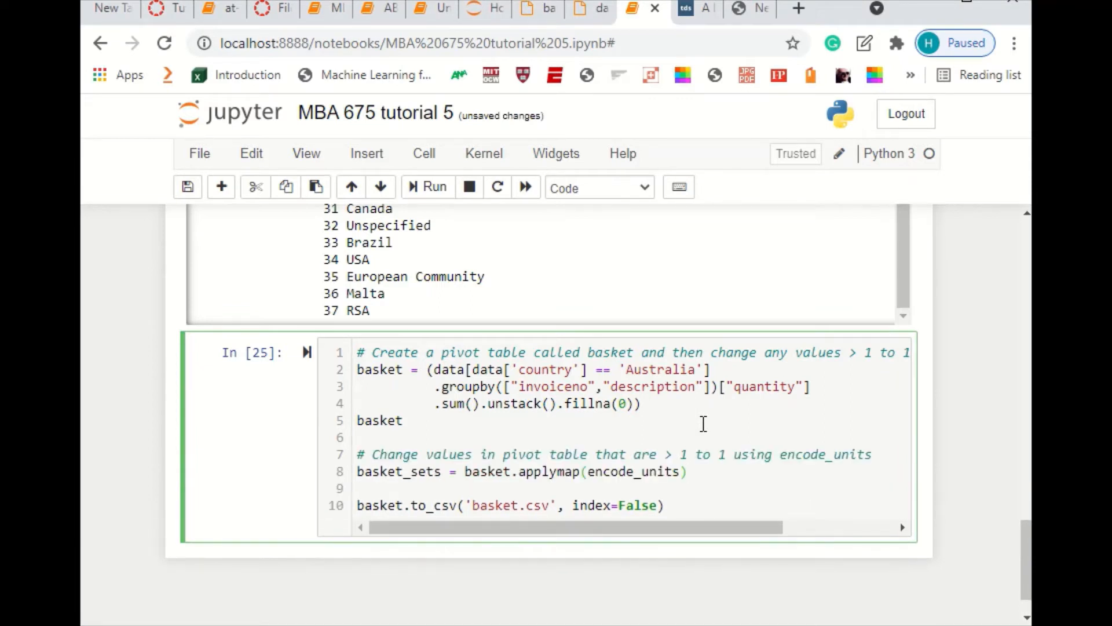
Run the pivot table cell containing the encode_units line and insert an empty code cell below it
key("Down")
key("shift+Right")
key("shift+Right")
key("shift+Right")
key("shift+Right")
key("shift+Right")
key("shift+Right")
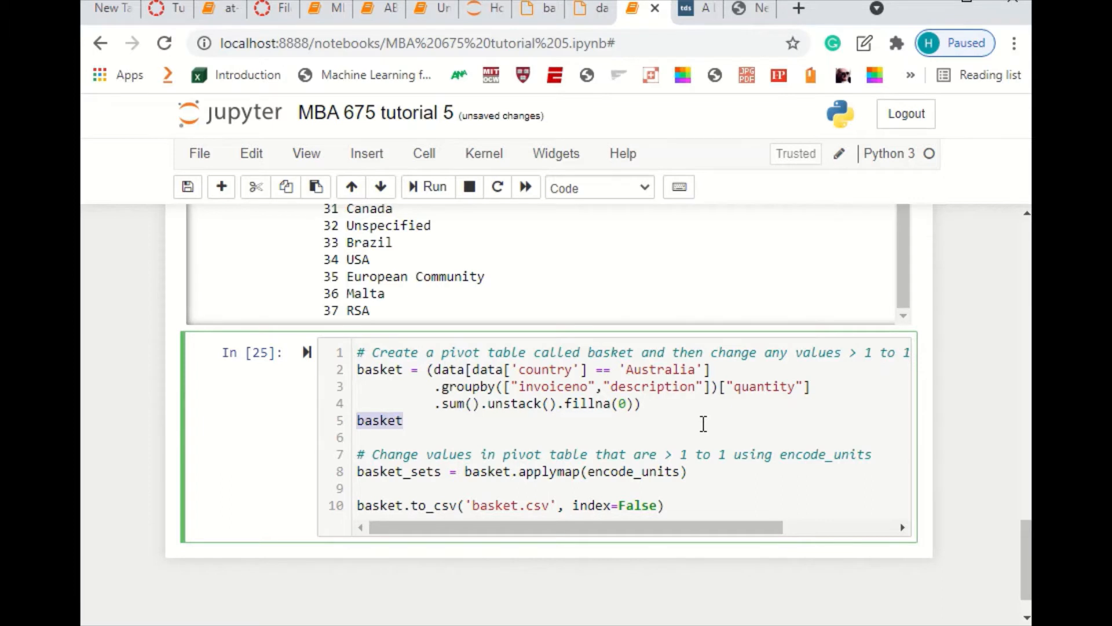
key("Right")
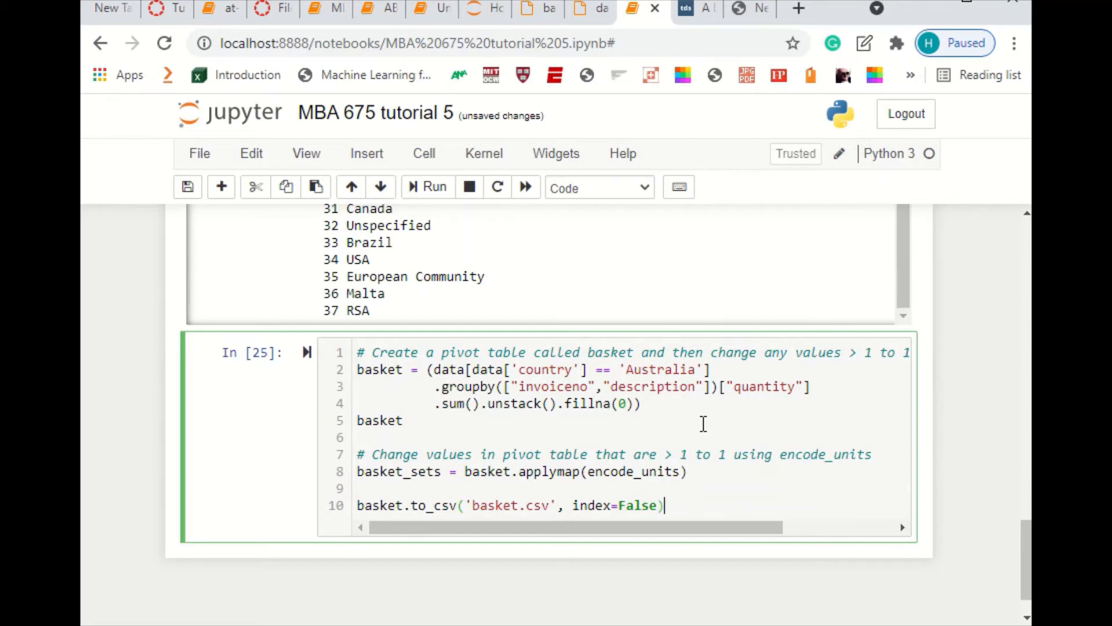
key("alt+Return")
Add basket_sets as the last line of the pivot table cell, separated from the CSV export line by a blank line
left_click(705, 412)
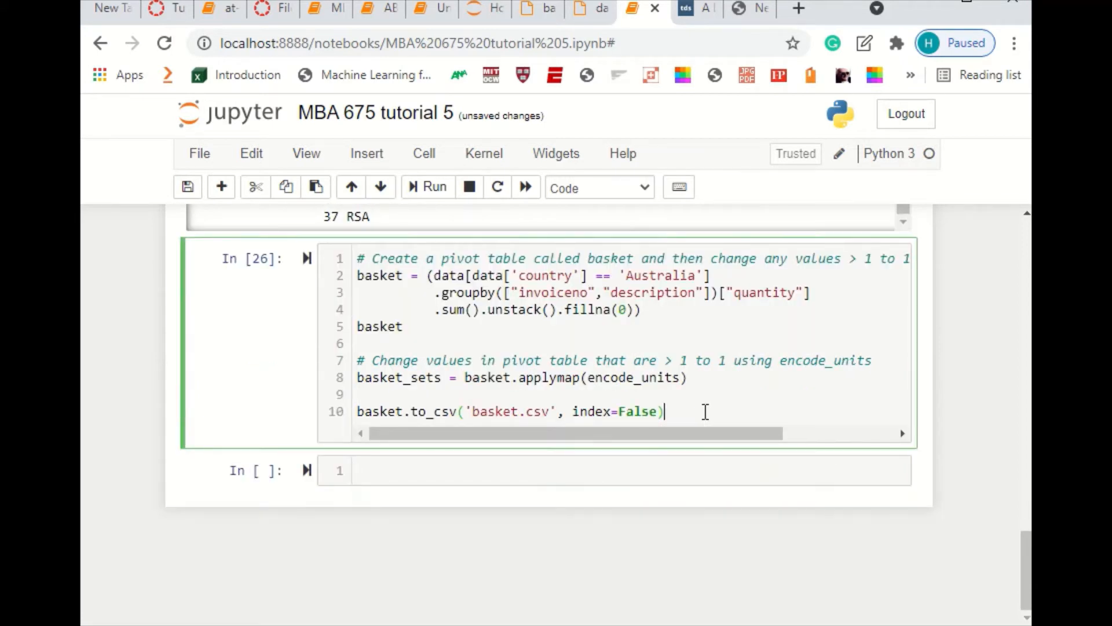
key("Return")
key("Return")
type("basket")
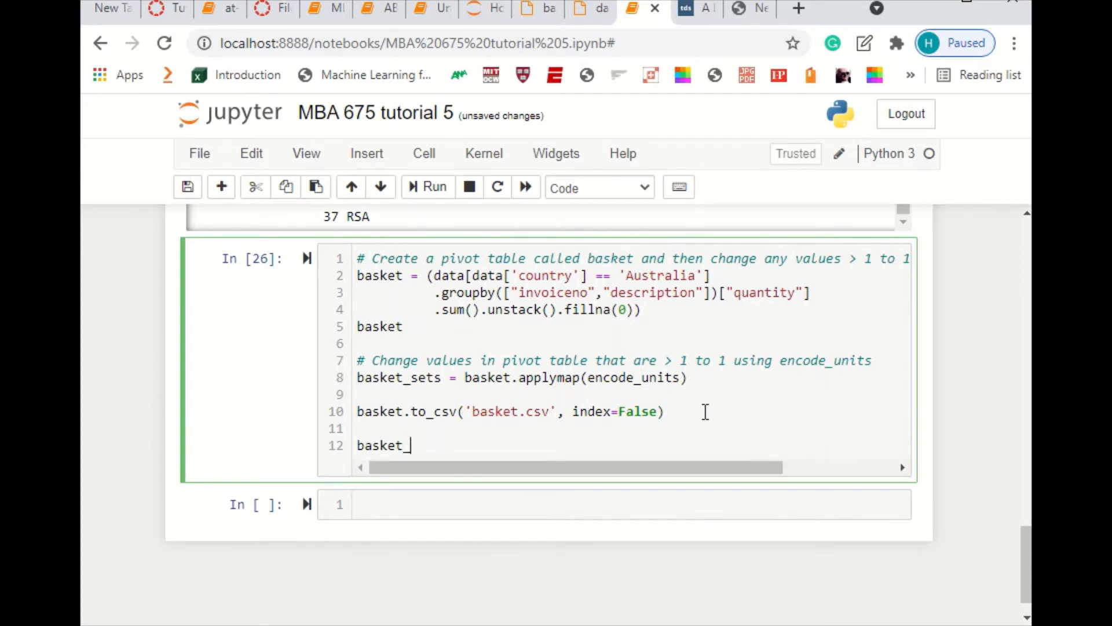
type("_sets")
Remove the standalone basket line below the pivot table definition
key("BackSpace")
key("BackSpace")
key("BackSpace")
key("BackSpace")
key("BackSpace")
key("BackSpace")
key("BackSpace")
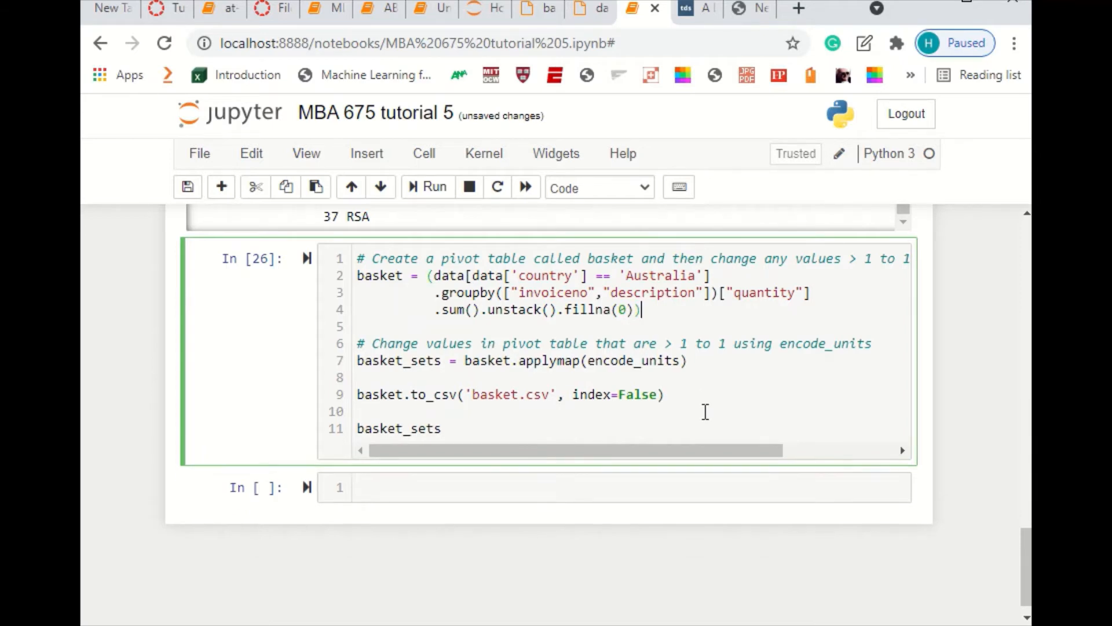
Examine the basket_sets = basket.applymap(encode_units) line, its basket and encode_units parts, and the comment above it
key("Down")
key("Down")
key("Down")
key("Down")
key("Down")
key("Down")
key("Down")
key("Down")
key("Up")
key("Up")
key("Up")
key("Left")
key("shift+Left")
key("shift+Left")
key("shift+Left")
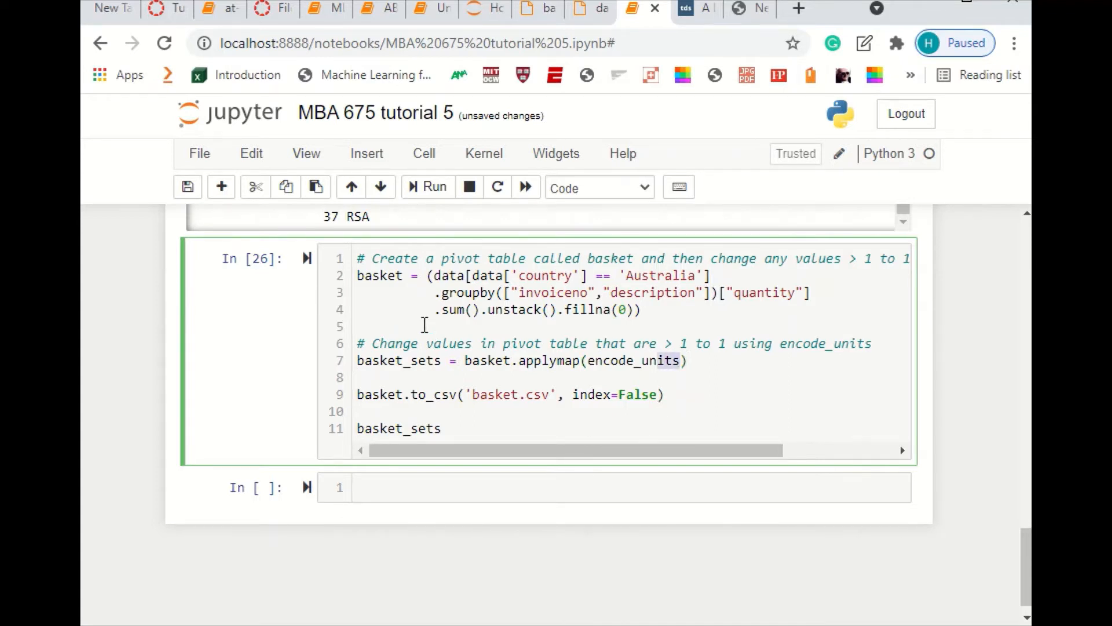
left_click_drag(465, 360, 511, 361)
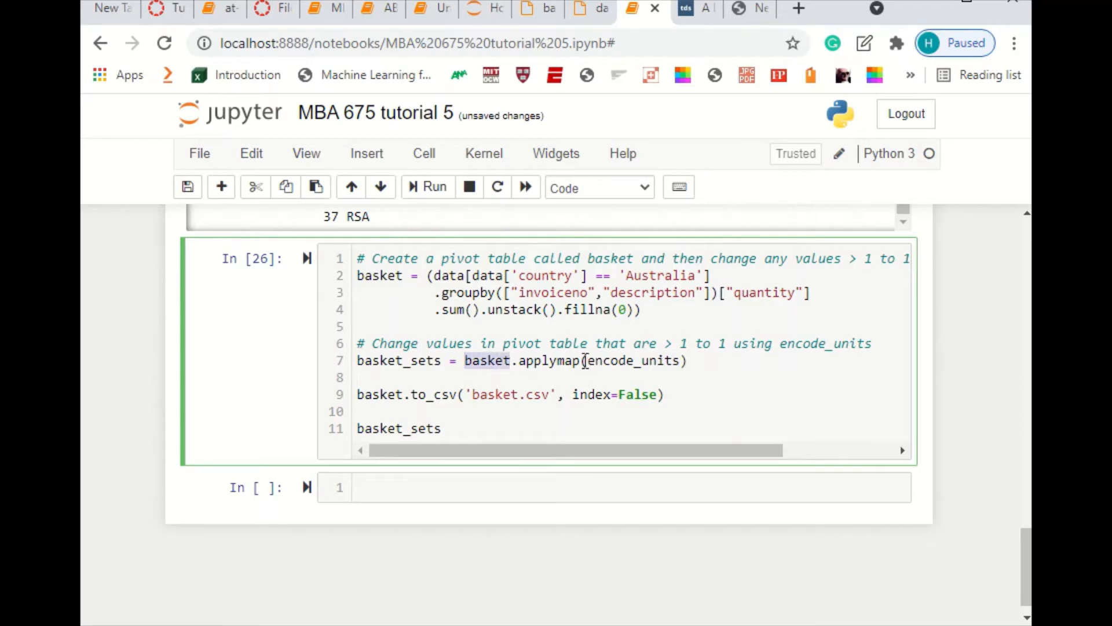
left_click_drag(587, 361, 682, 360)
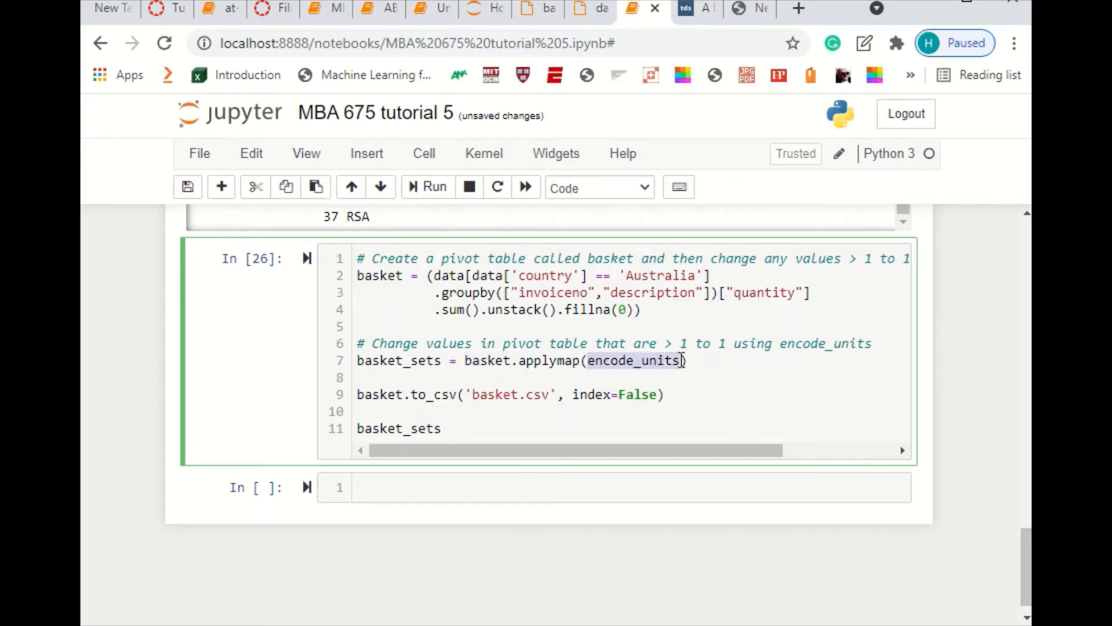
left_click_drag(465, 360, 519, 362)
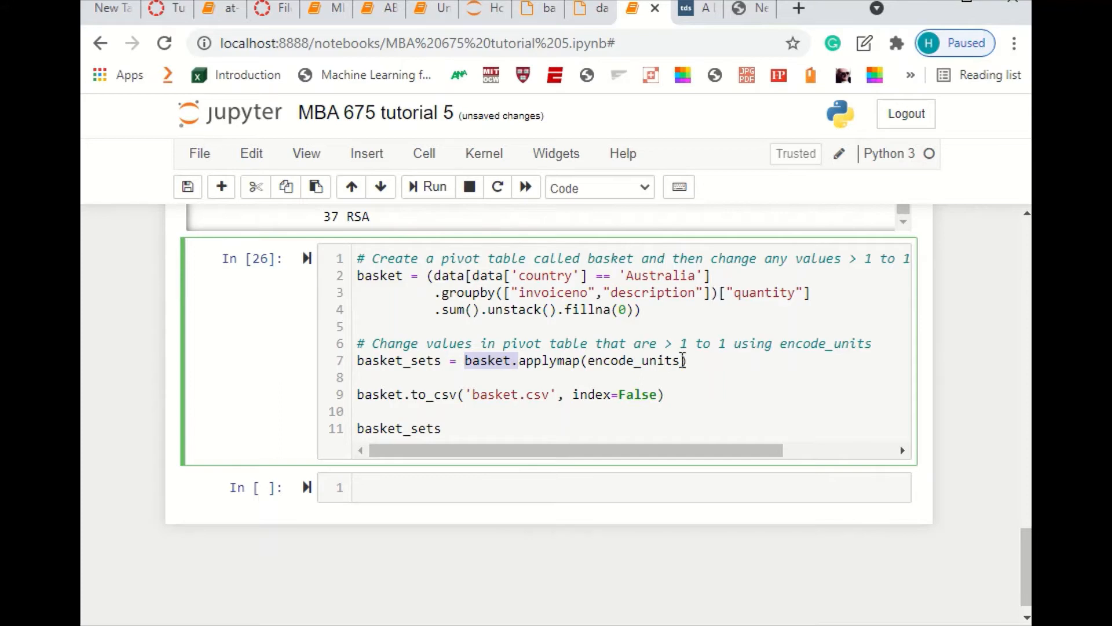
left_click_drag(681, 360, 596, 363)
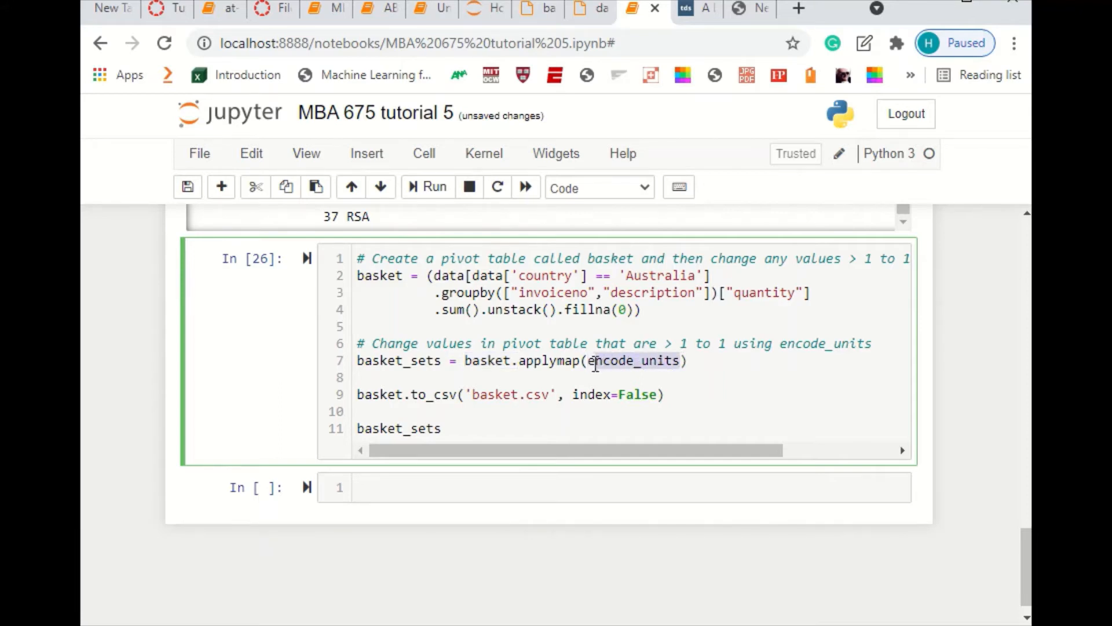
left_click(695, 361)
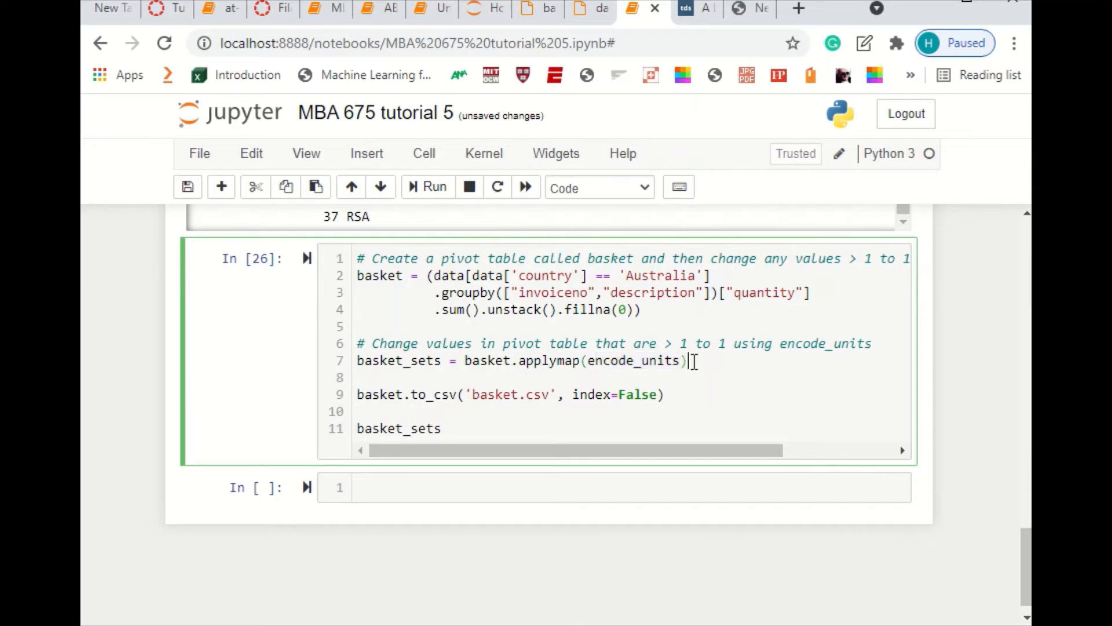
left_click_drag(697, 361, 349, 351)
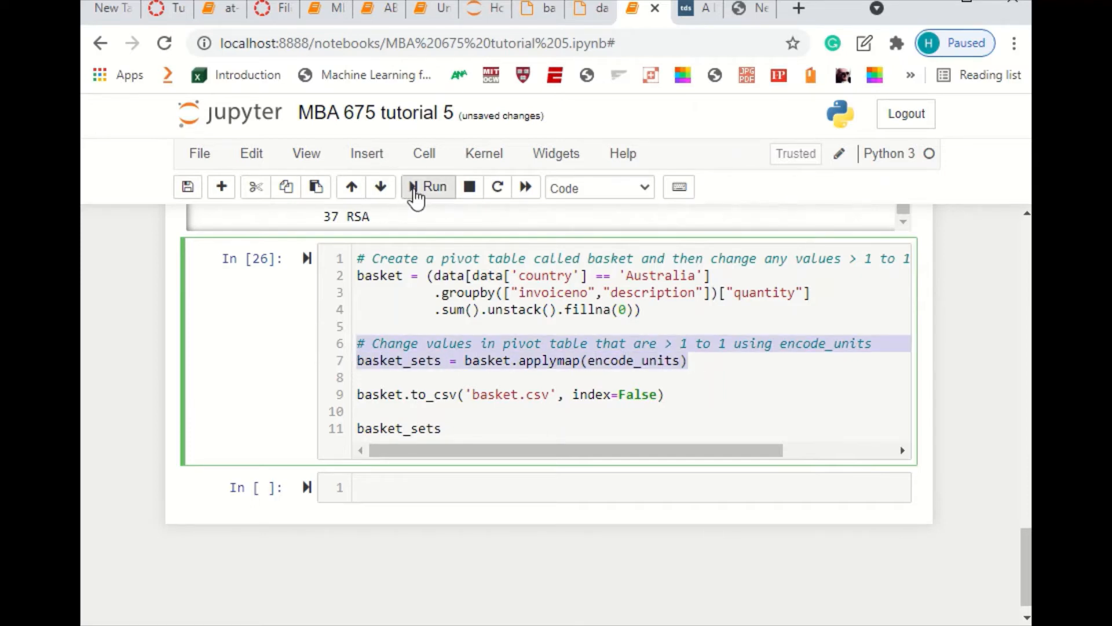
Run the cell that ends with basket_sets and examine the encoded pivot table in its output
left_click_drag(449, 429, 351, 433)
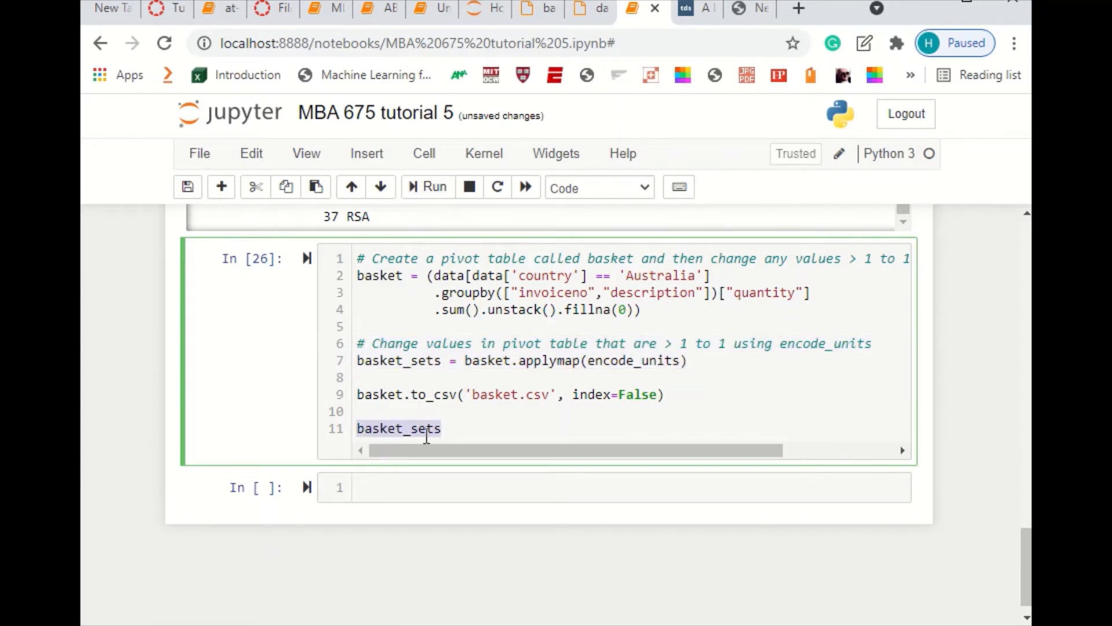
left_click(433, 187)
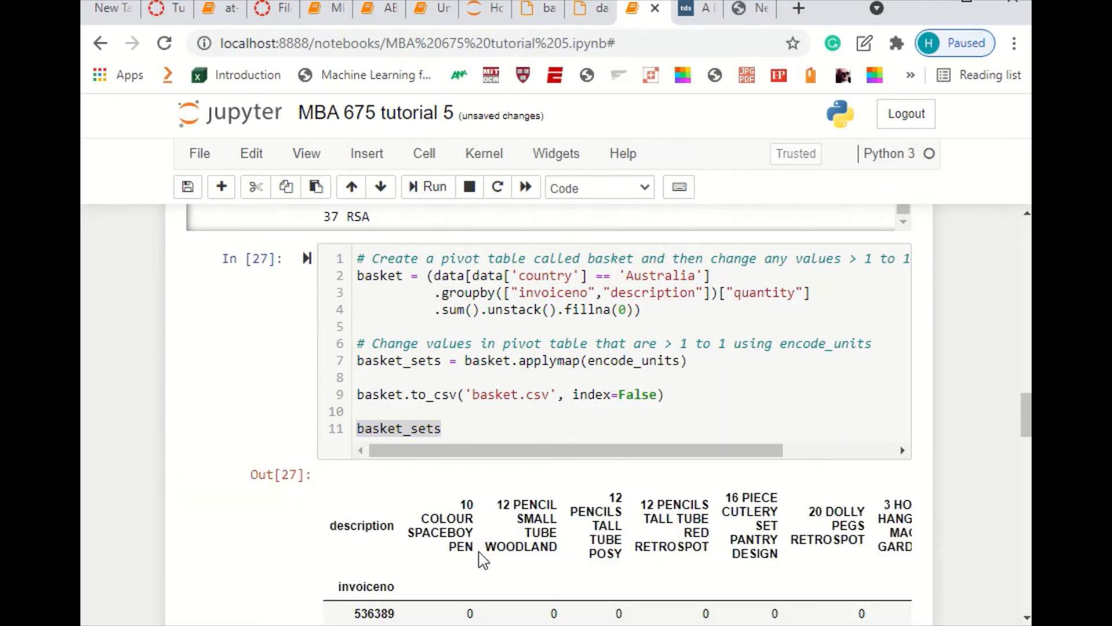
scroll(484, 556, "down", 2)
scroll(516, 536, "down", 2)
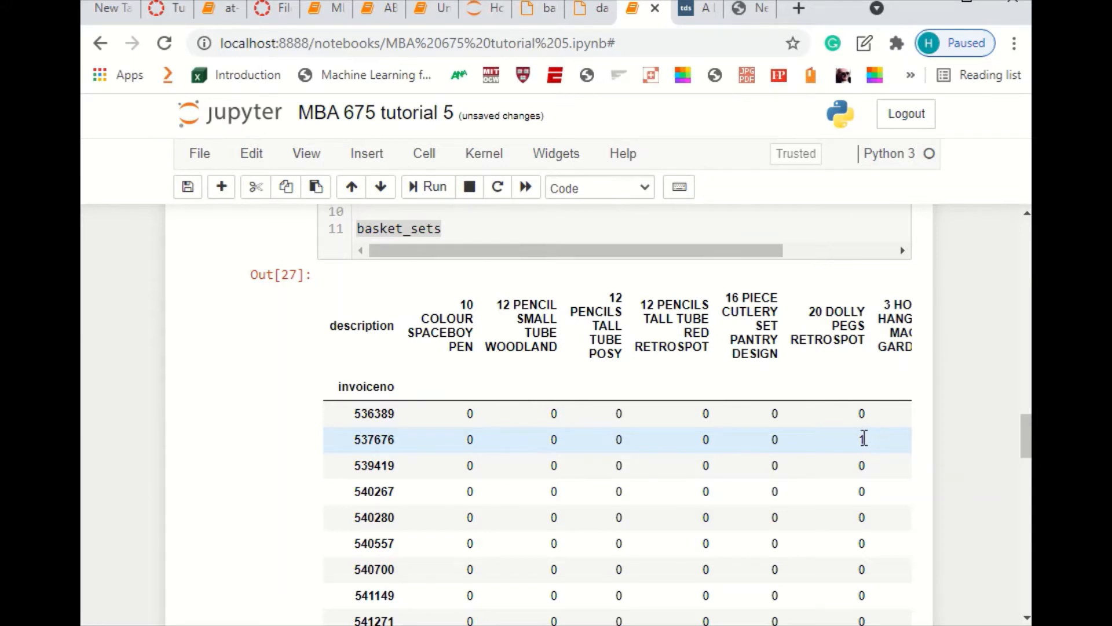
scroll(862, 438, "down", 5)
scroll(862, 437, "up", 5)
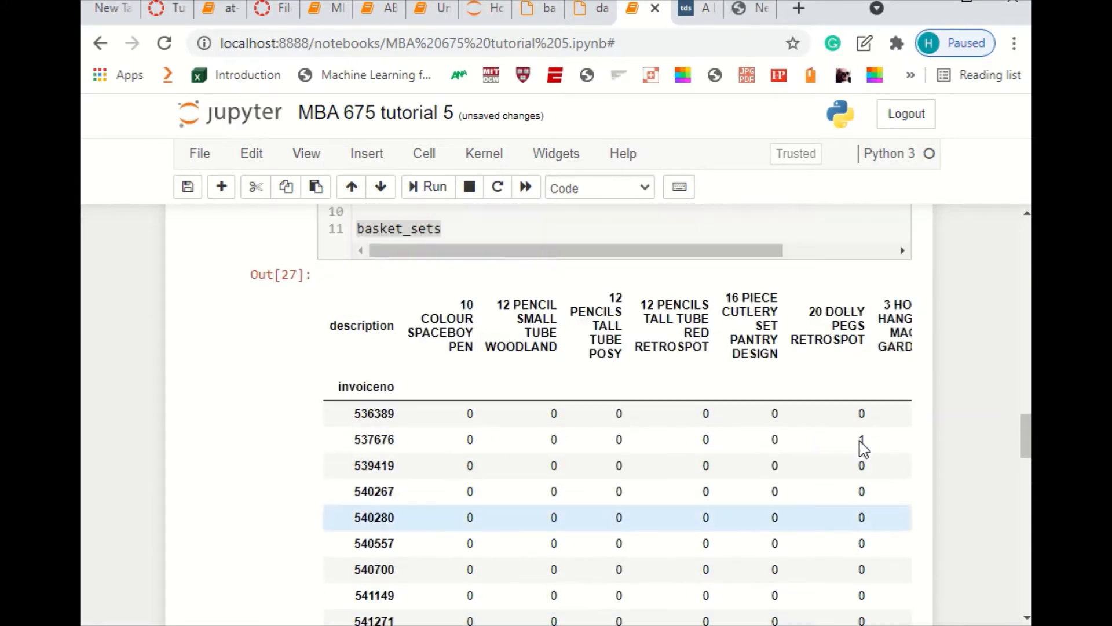
Change the export line to basket_sets.to_csv('basket_sets.csv', index=False) and rerun the cell
scroll(586, 439, "up", 3)
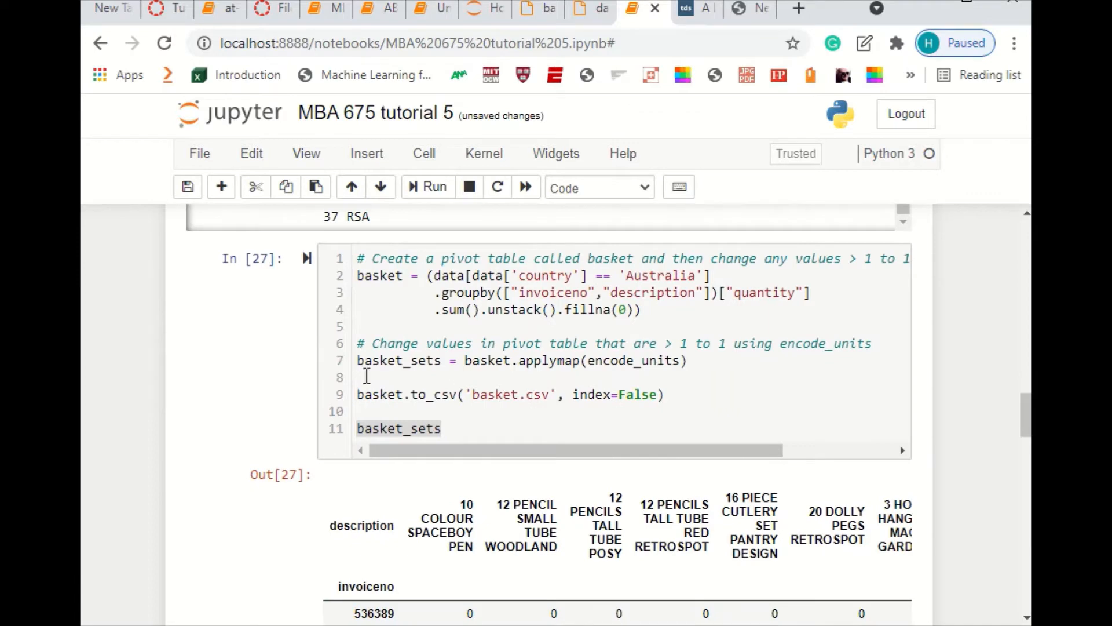
left_click_drag(442, 361, 404, 370)
key("ctrl+c")
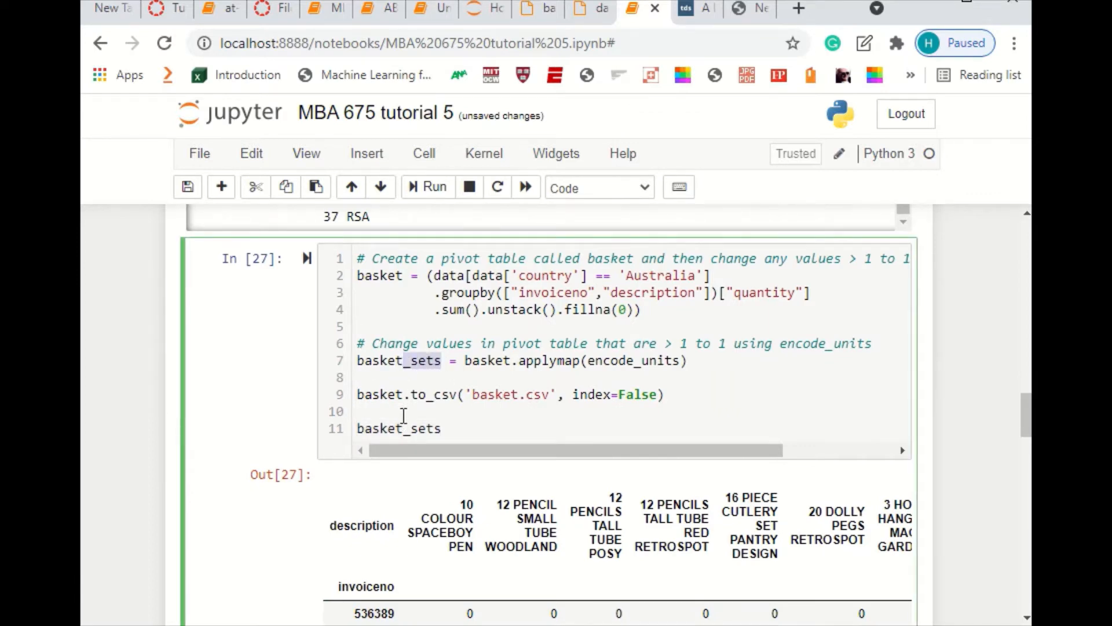
left_click(403, 395)
key("ctrl+v")
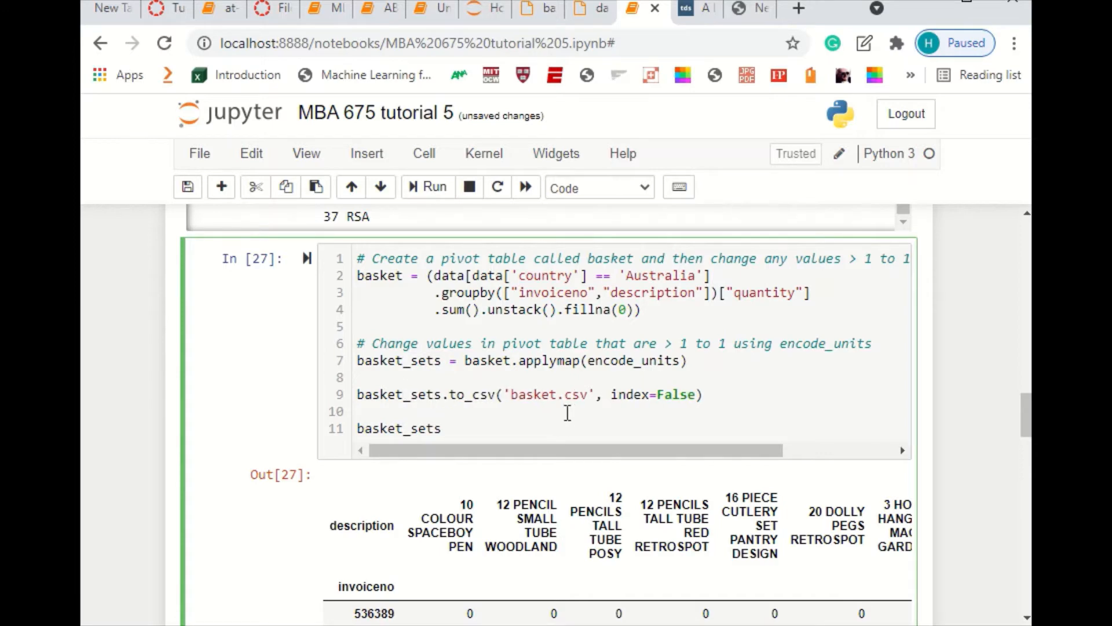
left_click(558, 395)
key("ctrl+v")
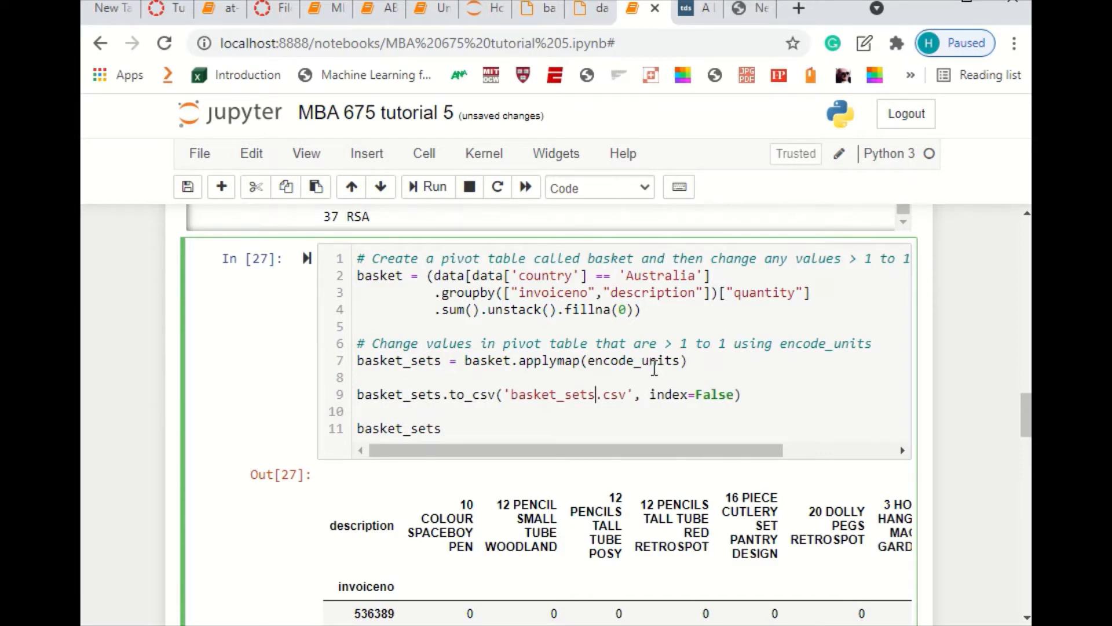
left_click(436, 188)
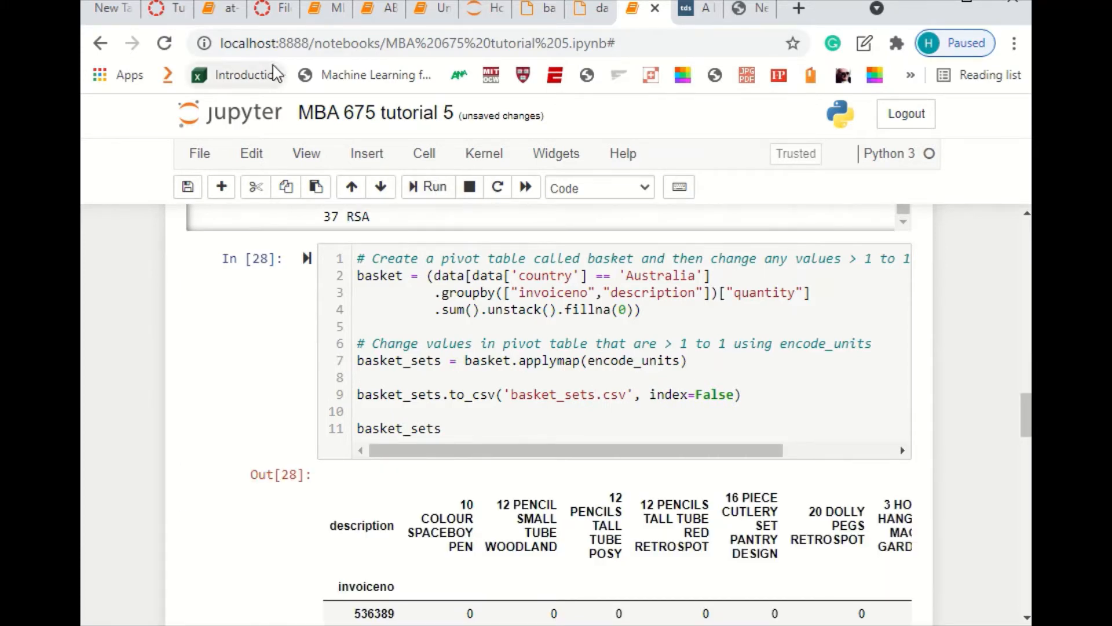
Switch to the Jupyter file list ordered by last modification and open basket_sets.csv
left_click(485, 9)
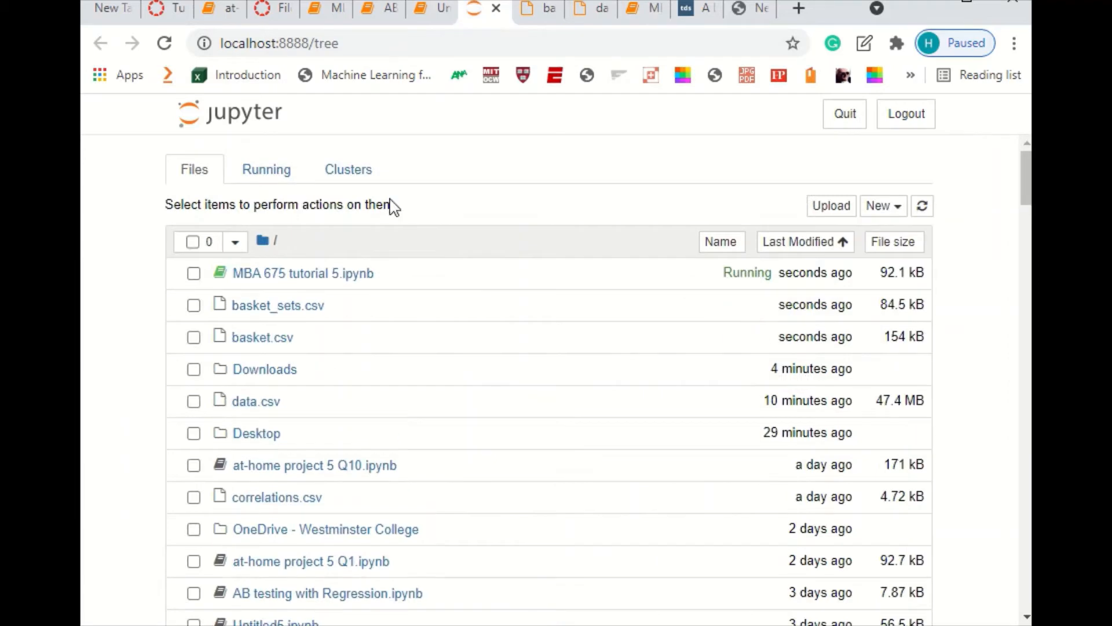
left_click(814, 246)
left_click(814, 246)
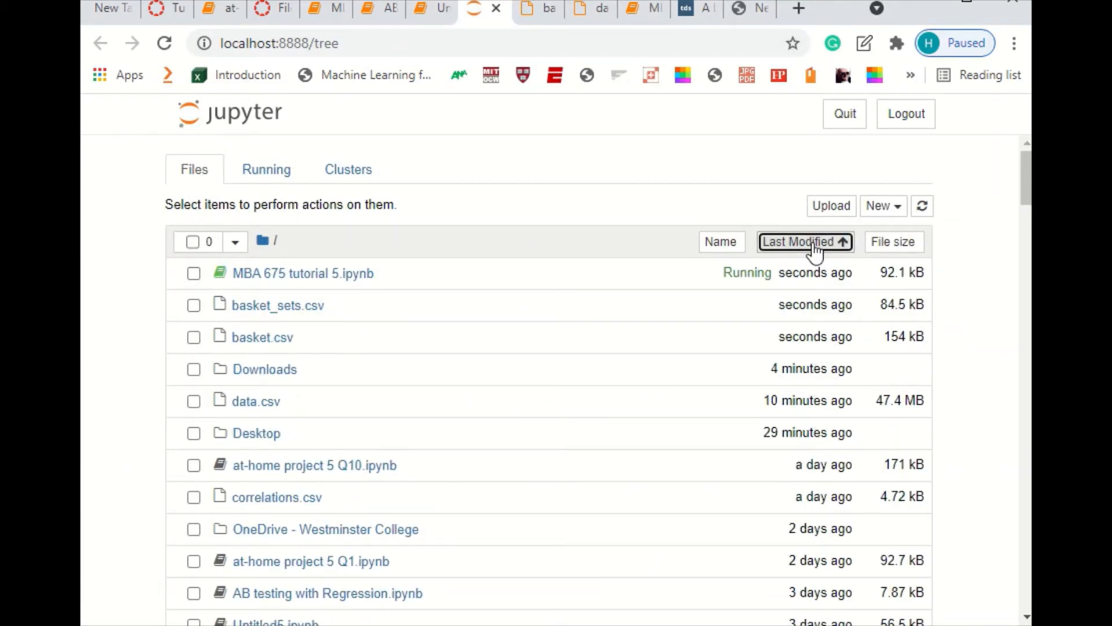
left_click(283, 306)
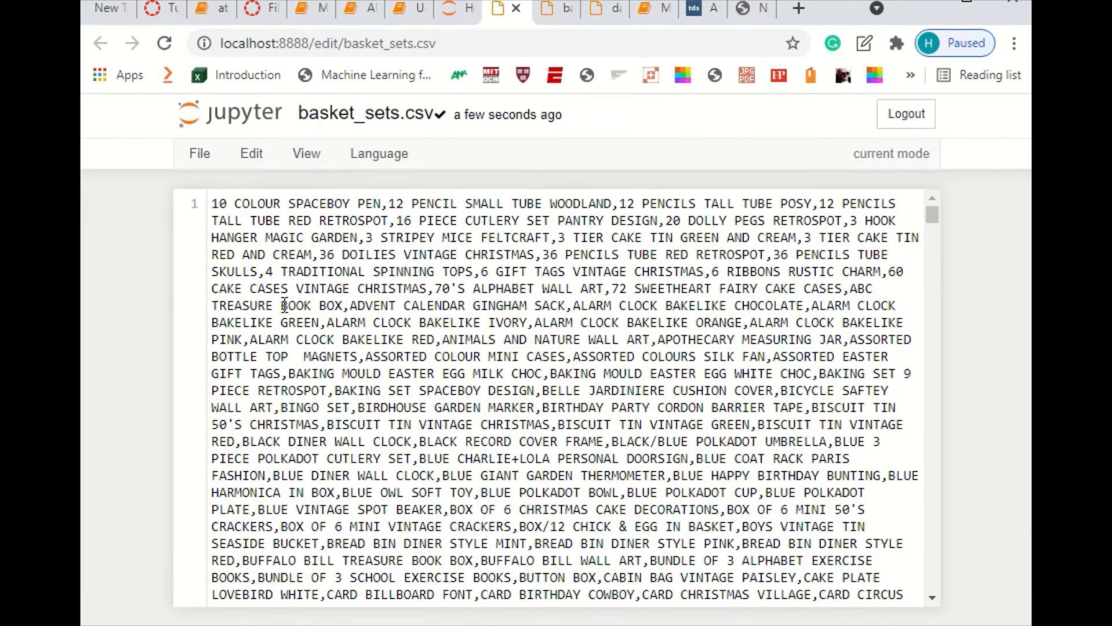
Download basket_sets.csv, open it in Excel and move the workbook window fully into view
left_click(198, 154)
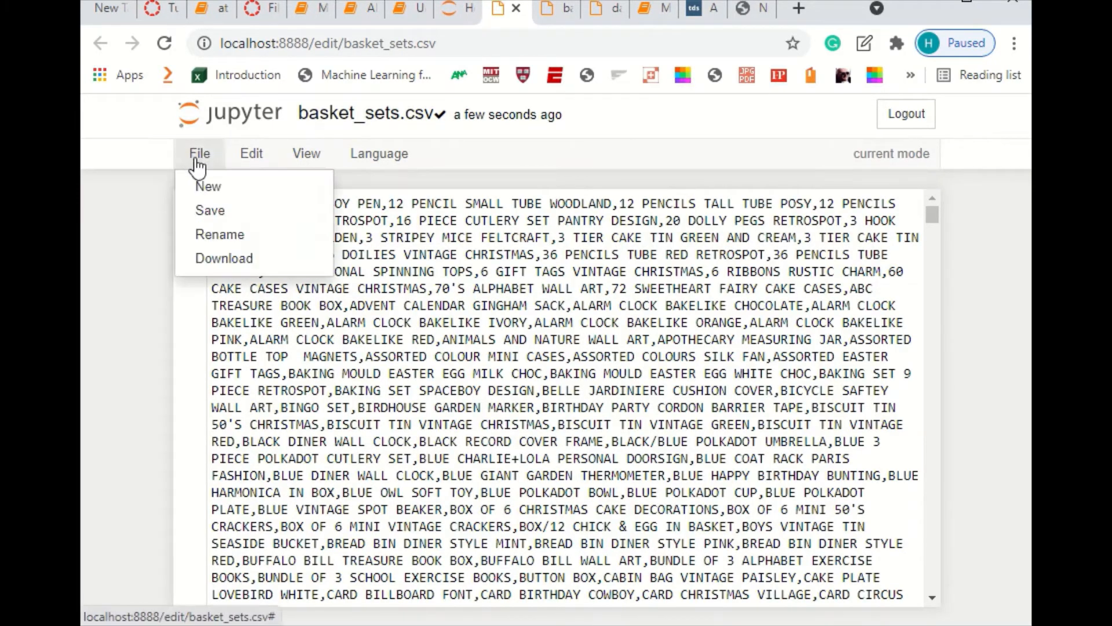
left_click(225, 259)
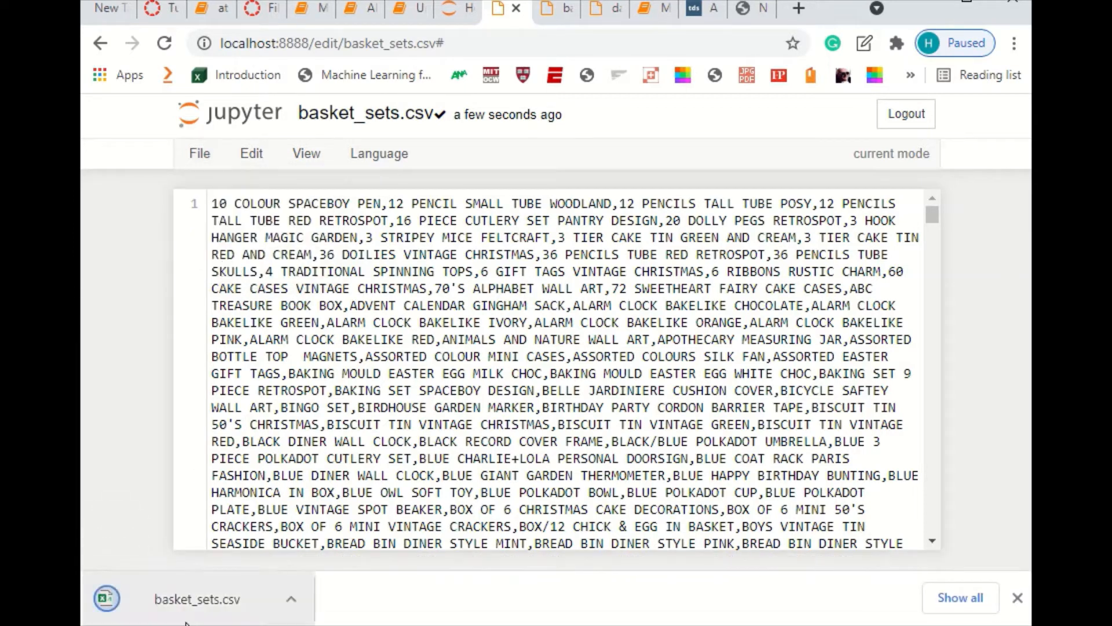
left_click(196, 603)
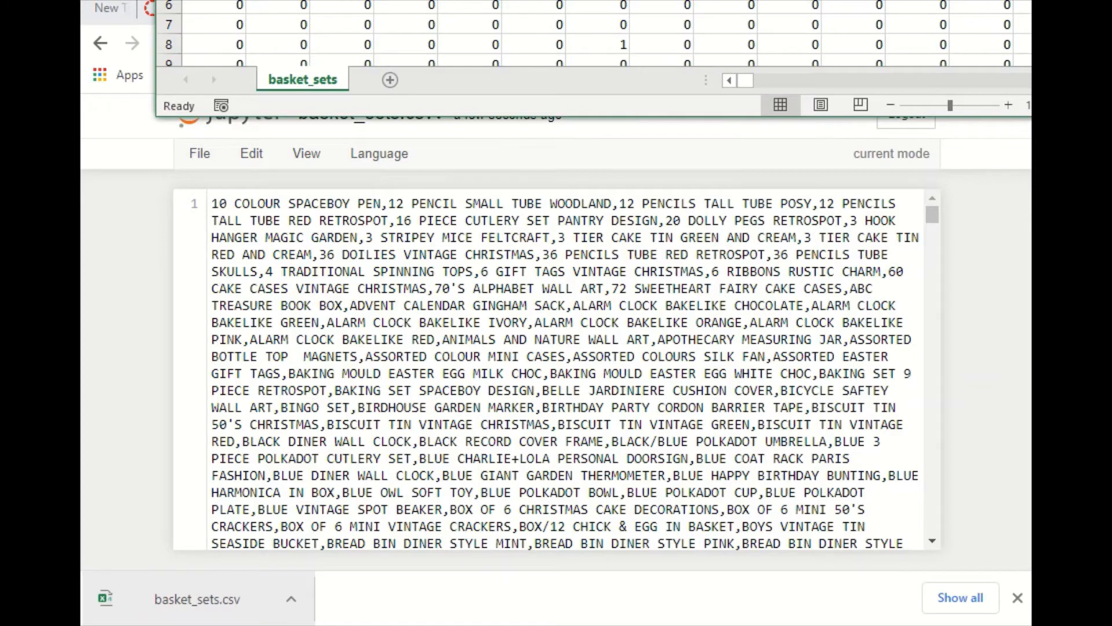
left_click_drag(703, 0, 633, 57)
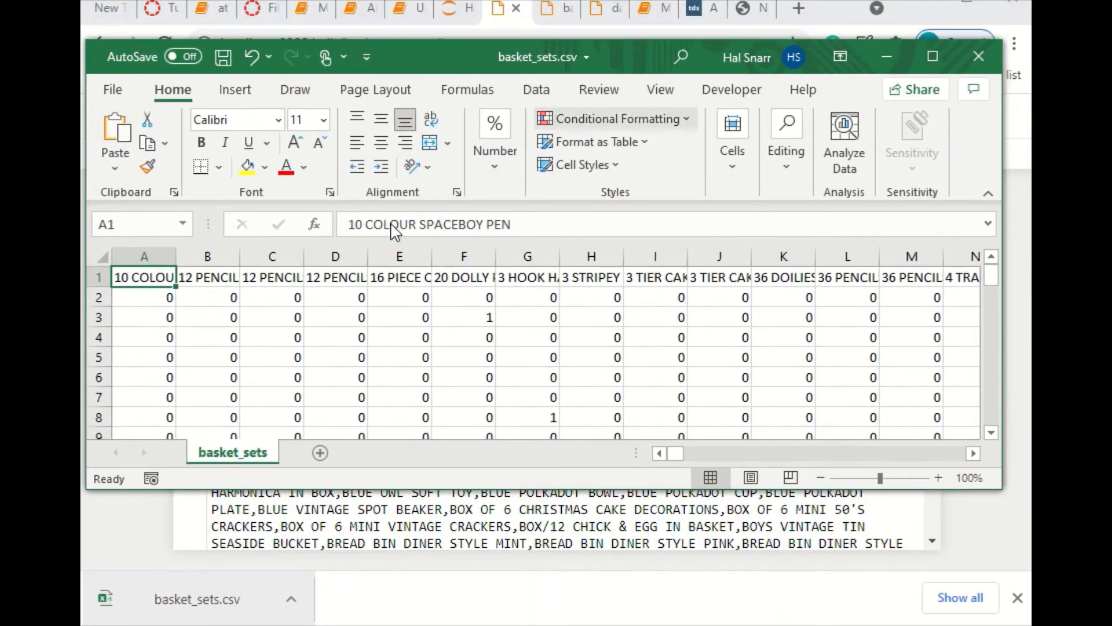
Check the item totals of rows 2, 3 and 4 by selecting each from column A to WI, and minimize the workbook
left_click(141, 290)
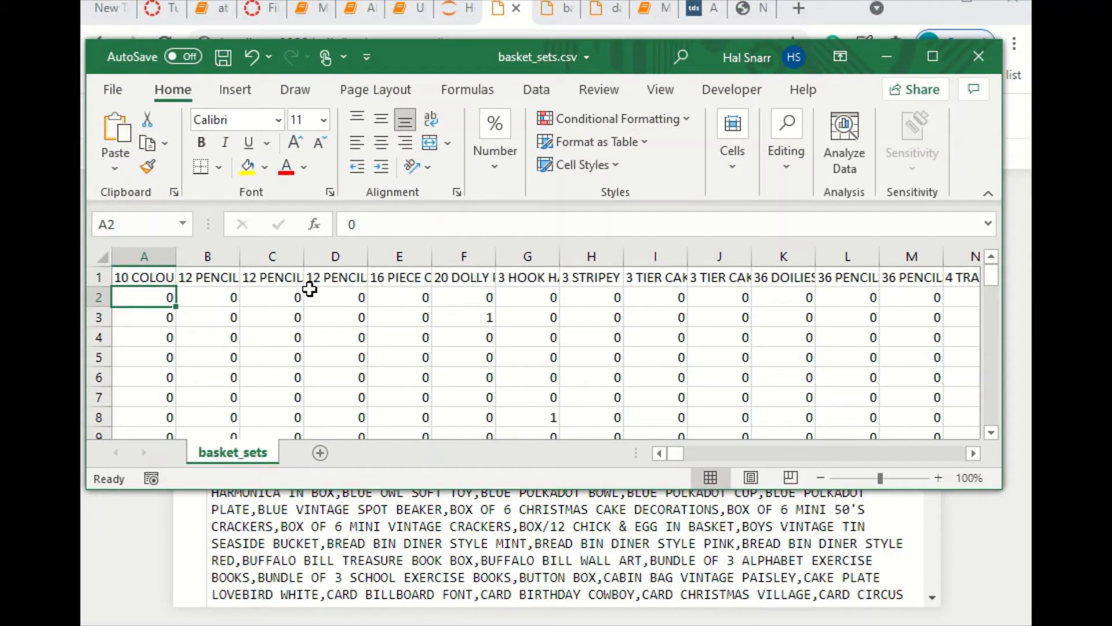
key("ctrl+shift+Right")
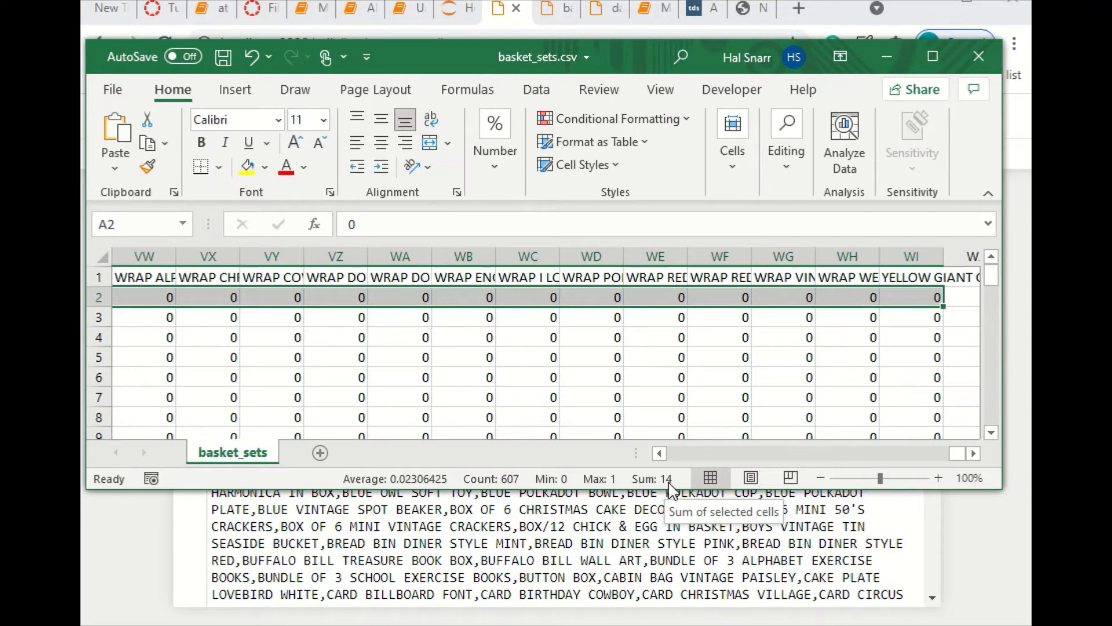
key("Home")
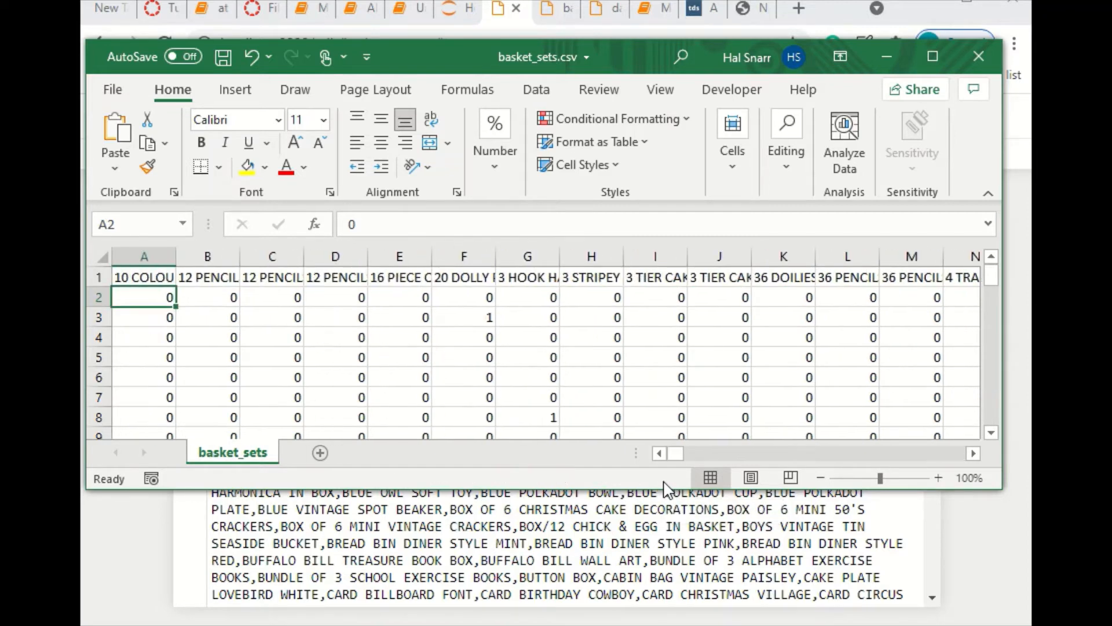
key("Down")
key("ctrl+shift+Right")
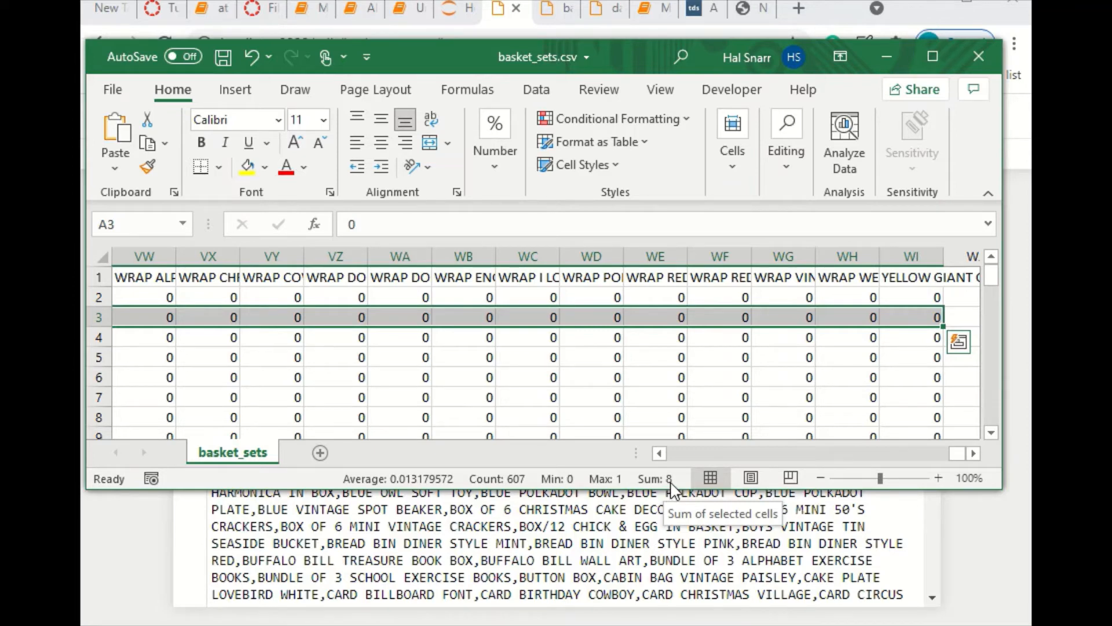
key("Home")
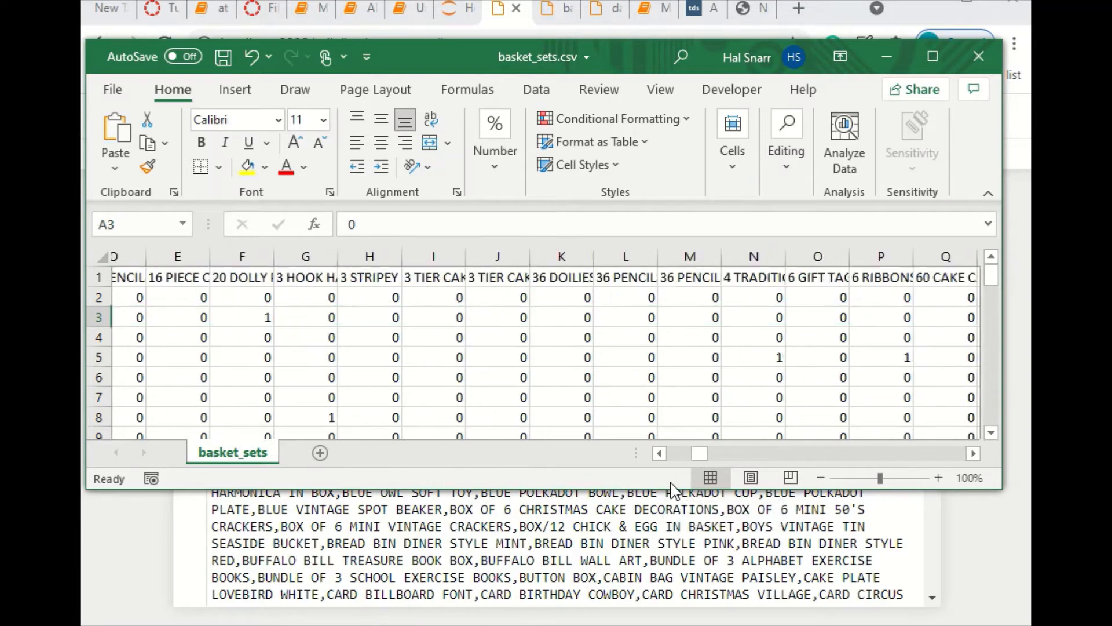
key("Down")
key("ctrl+shift+Right")
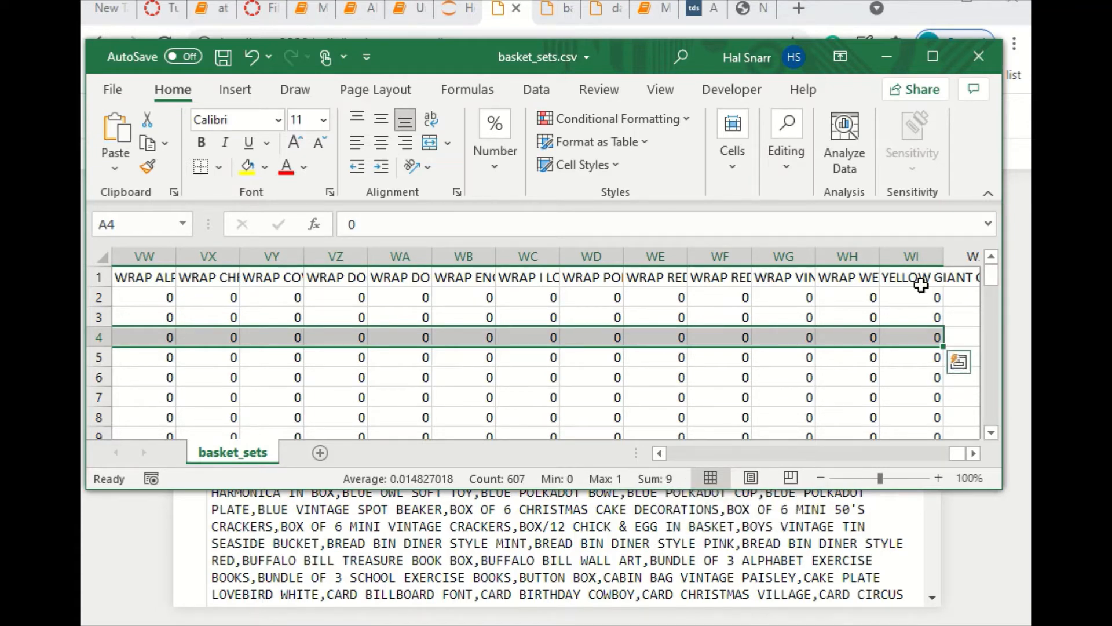
left_click(888, 56)
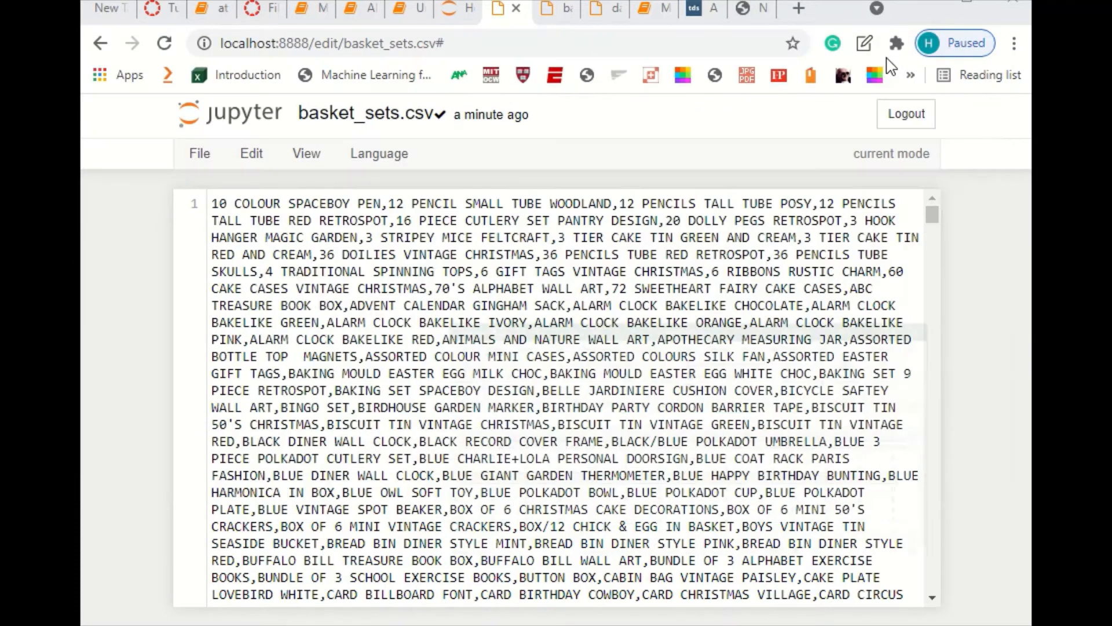
Return to the MBA 675 tutorial 5 notebook, remove the to_csv and basket_sets display lines from the pivot table cell, and rerun it
left_click(648, 18)
left_click(451, 429)
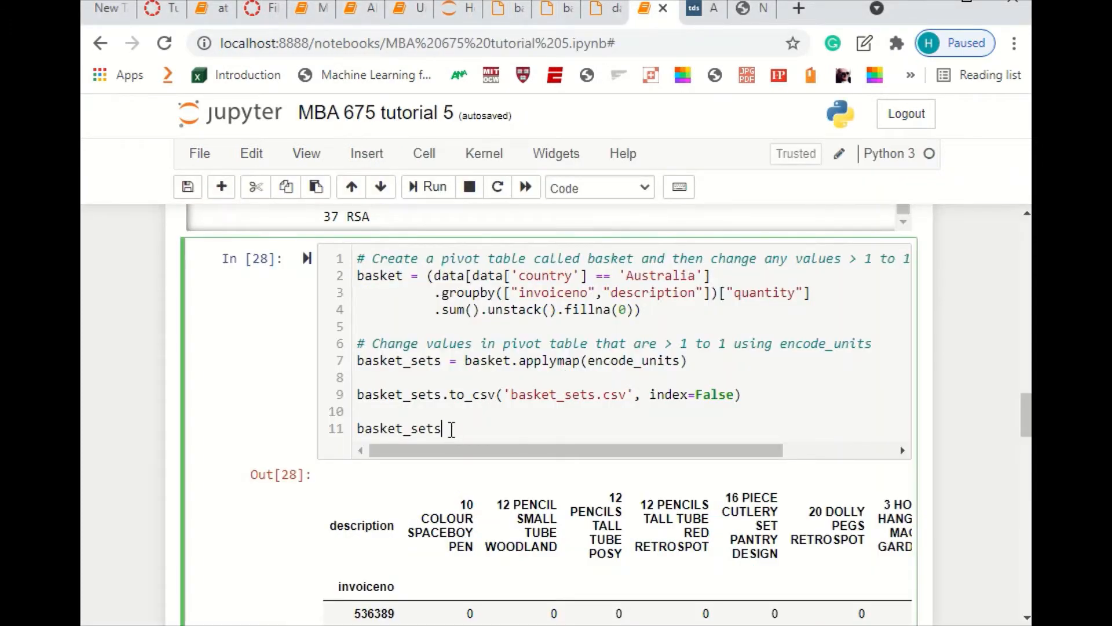
left_click_drag(452, 429, 335, 429)
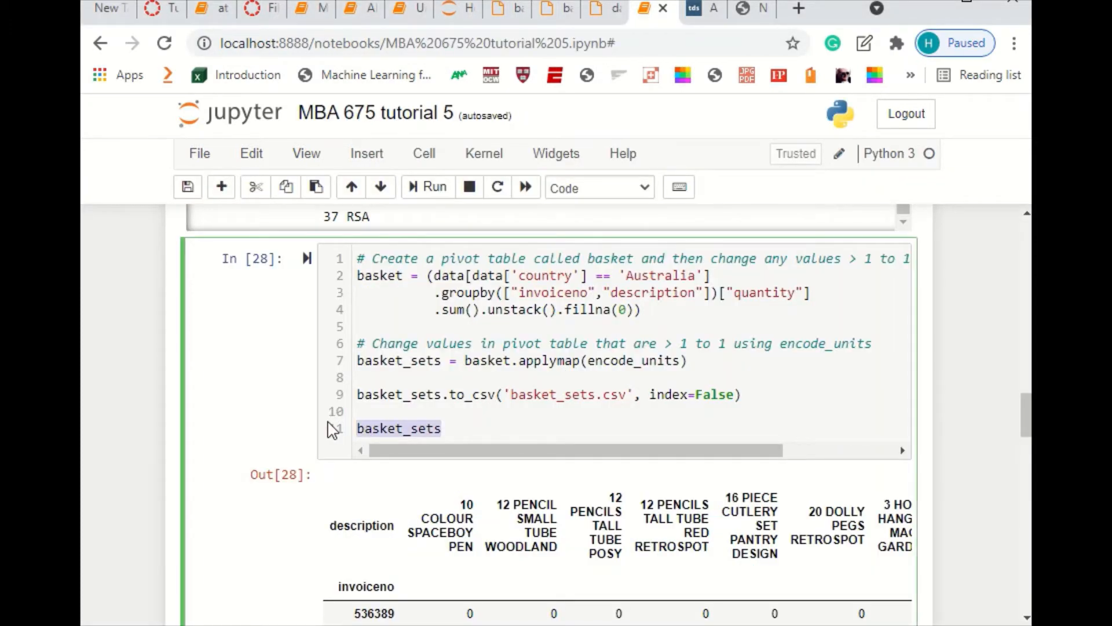
key("BackSpace")
key("BackSpace")
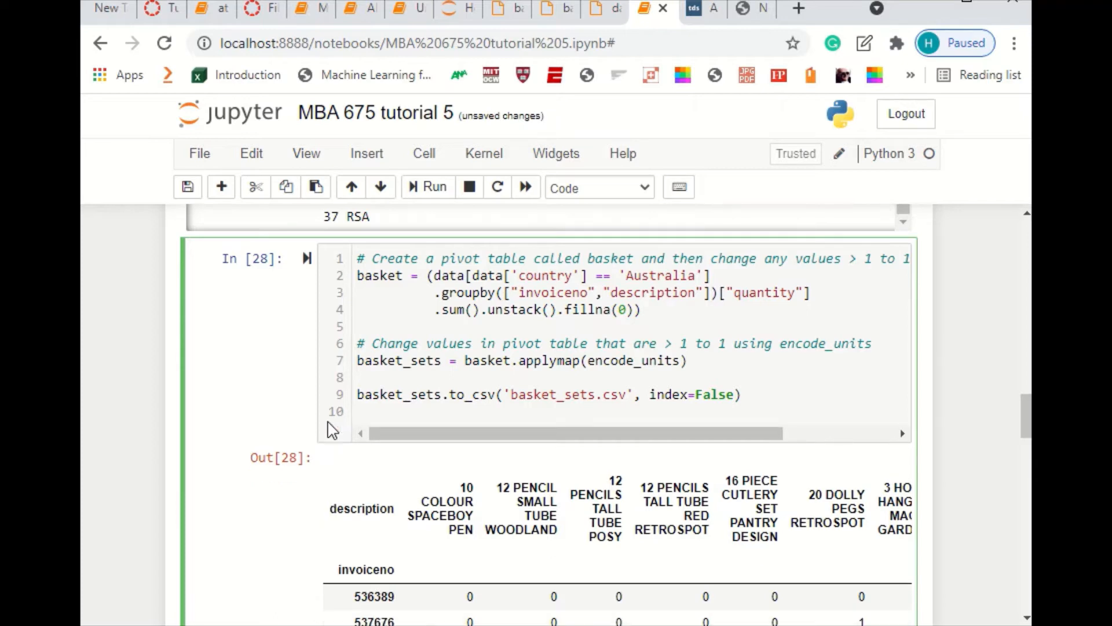
key("BackSpace")
key("shift+Home")
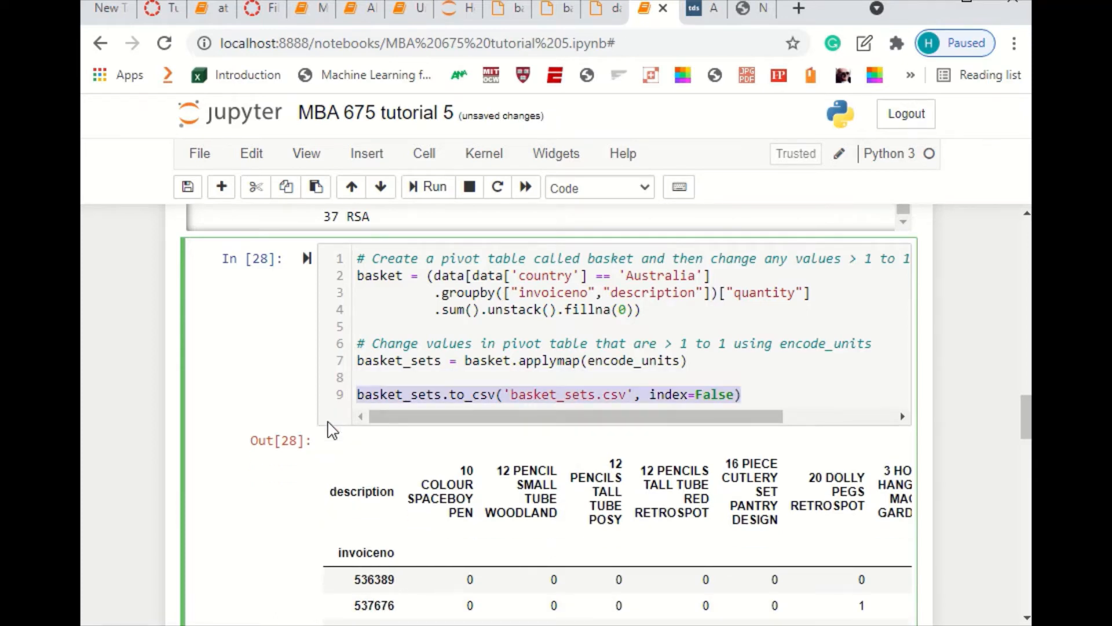
key("BackSpace")
key("BackSpace")
key("BackSpace")
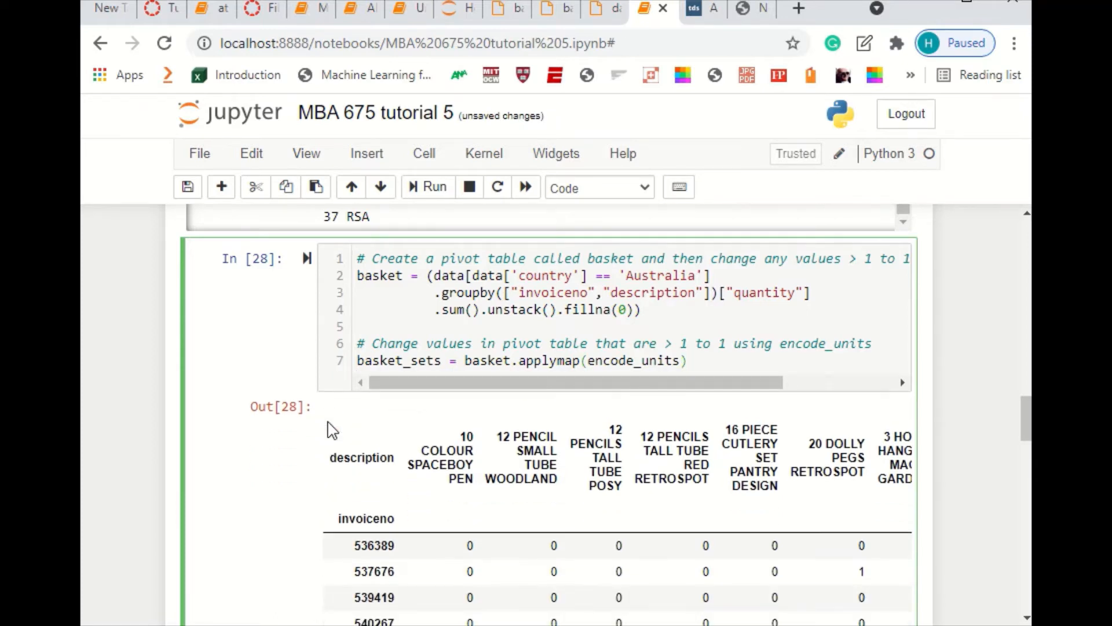
key("ctrl+Return")
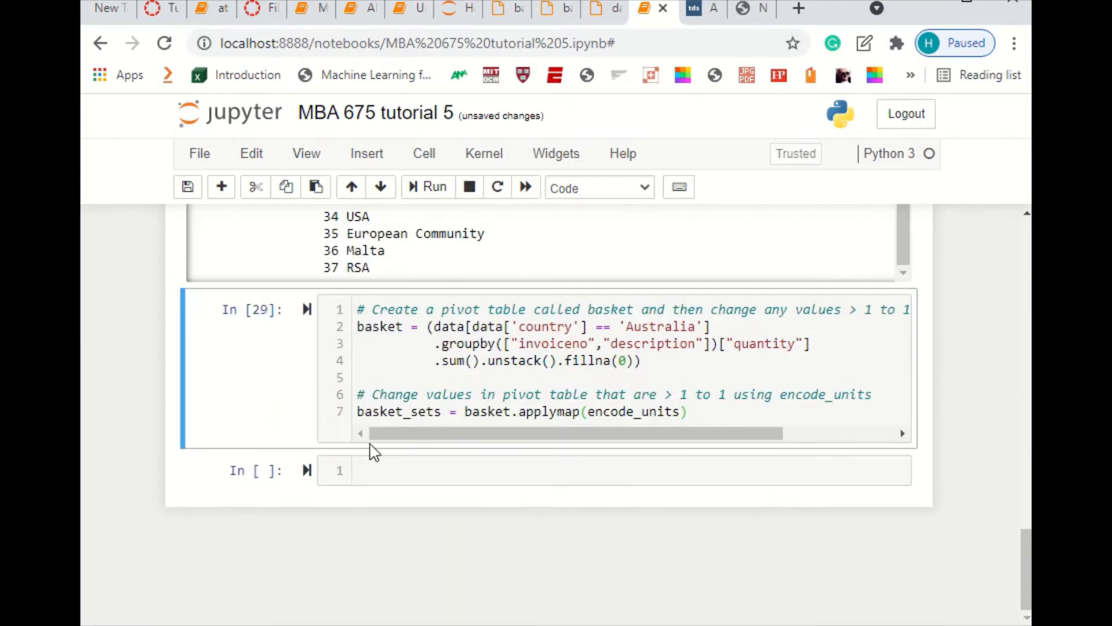
Append frequent_itemsets = apriori(basket_sets, min_support=0.07, use_colnames=True) to the pivot table cell, after a blank line
left_click(722, 411)
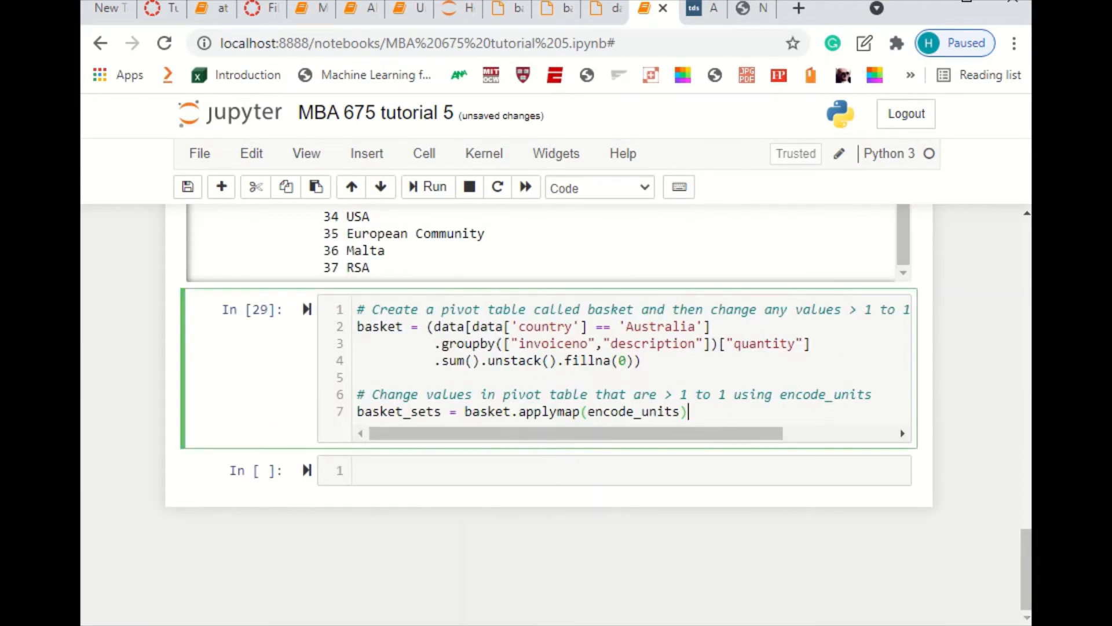
key("Escape")
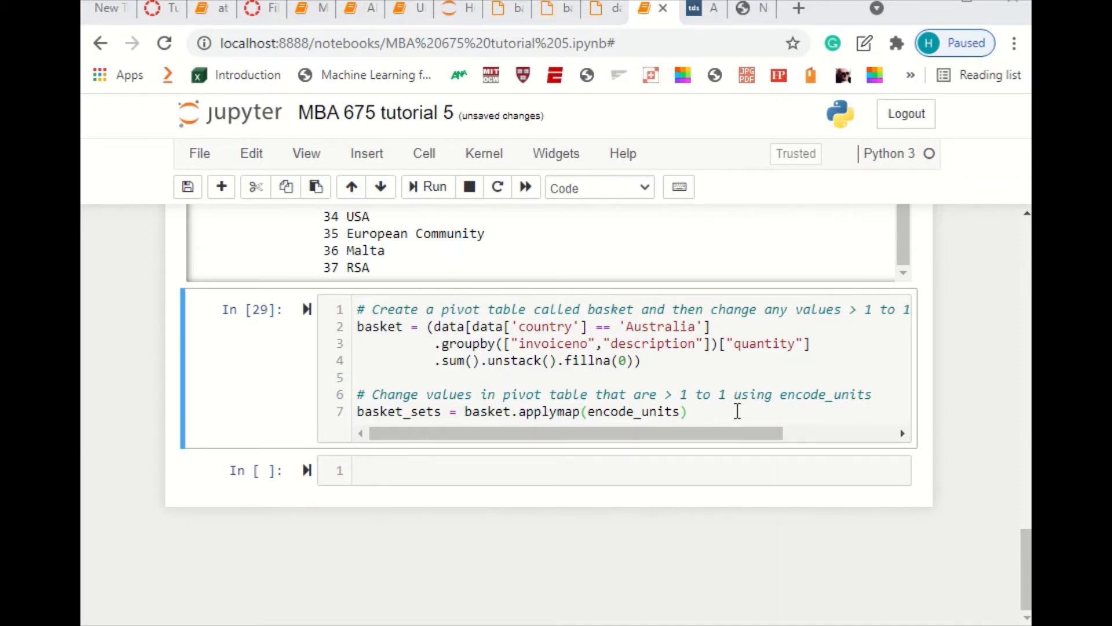
left_click(739, 410)
key("Return")
key("Return")
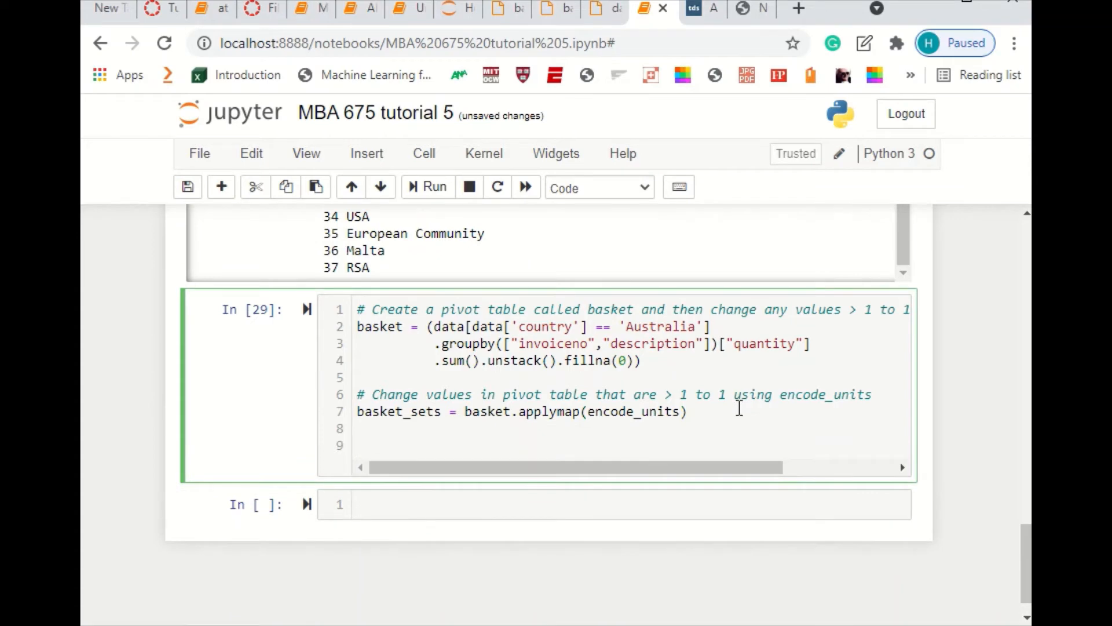
type("frequent_itemsets = apriori(basket_sets, min_support=0.07, use_colnames=True)")
Review the apriori line part by part, from the frequent_itemsets variable through the basket_sets, min_support and use_colnames arguments
key("Home")
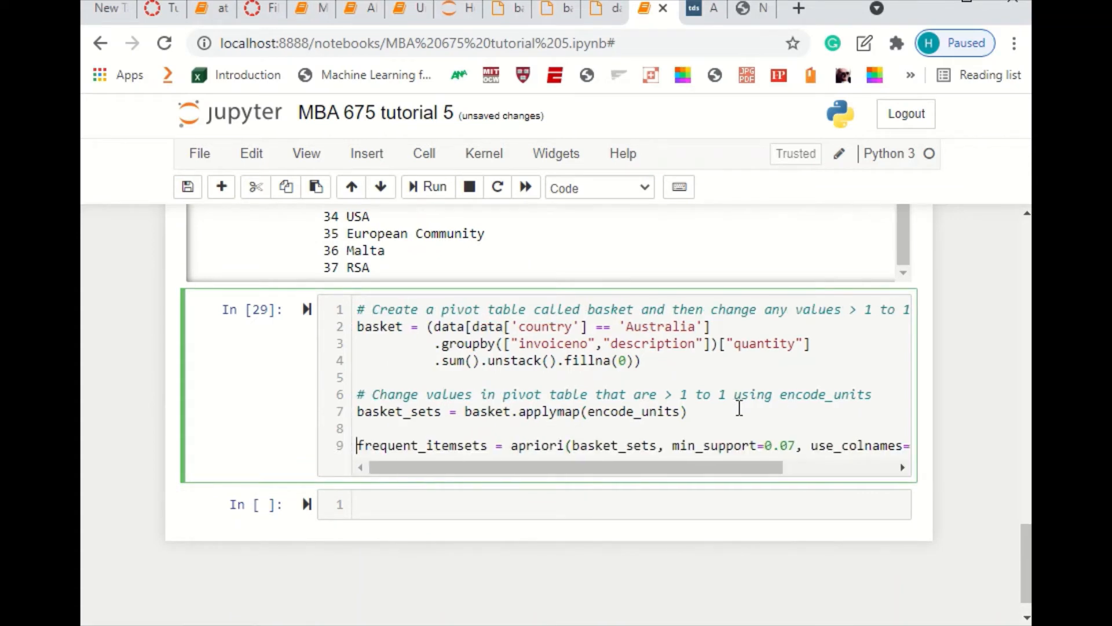
key("shift+Right")
key("shift+Right")
key("shift+Right")
key("shift+Right")
key("shift+Right")
key("shift+Right")
key("shift+Right")
key("shift+Right")
key("shift+Right")
key("shift+Right")
key("shift+Right")
key("shift+Right")
key("shift+Right")
key("shift+Right")
key("shift+Right")
key("shift+Right")
key("shift+Right")
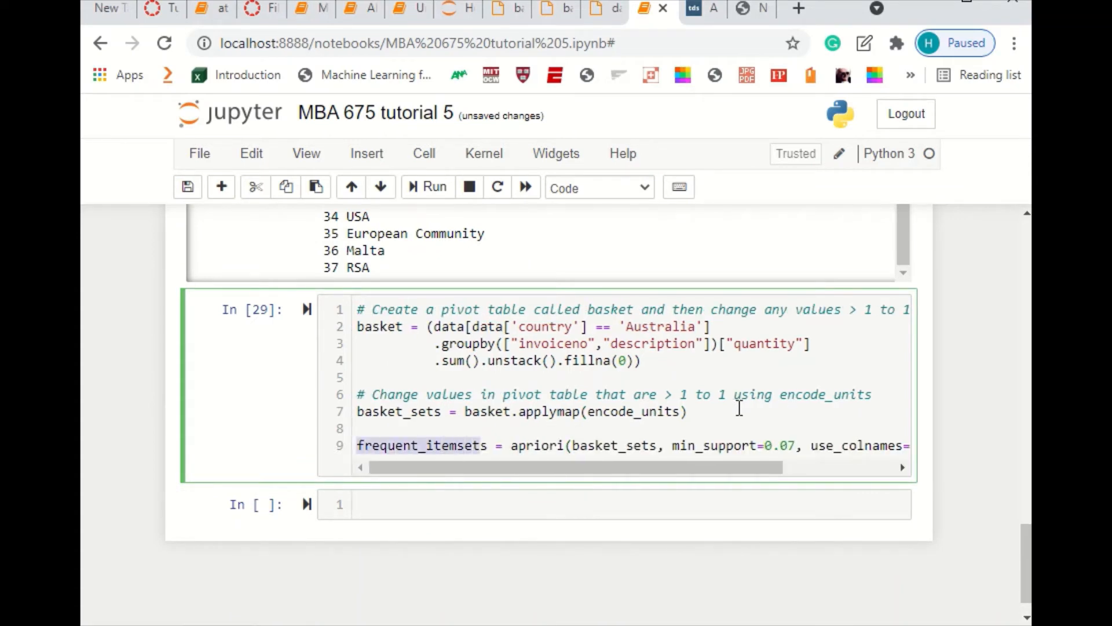
key("Right")
key("Right")
key("Right")
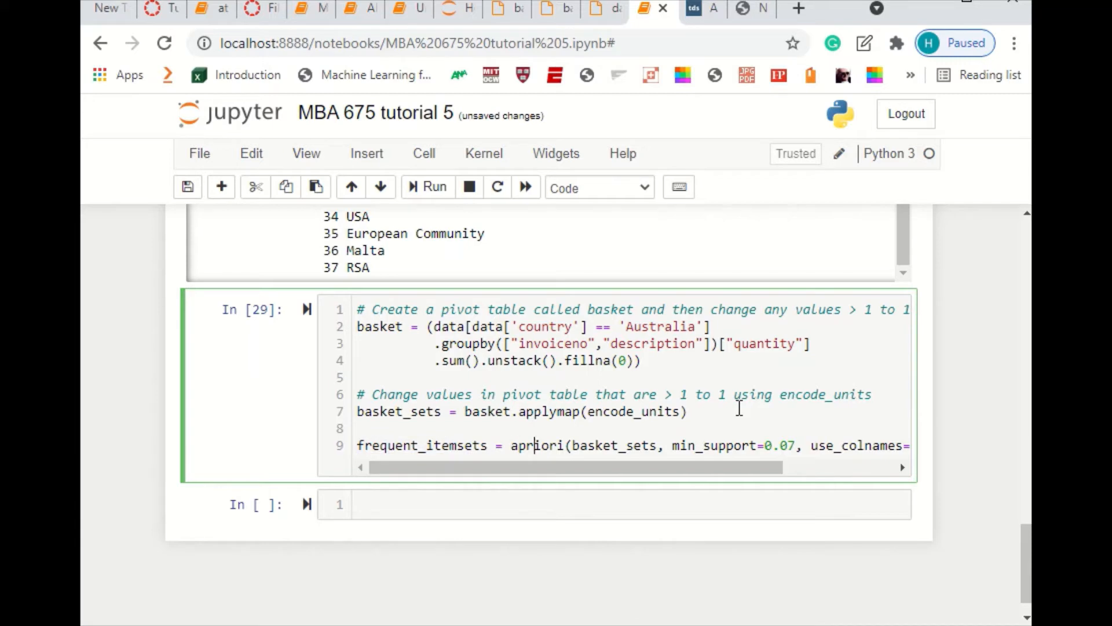
key("Right")
key("Right")
key("Right")
key("Right")
key("Right")
key("shift+Right")
key("shift+Right")
key("shift+Right")
key("shift+Right")
key("shift+Right")
key("shift+Right")
key("shift+Right")
key("shift+Right")
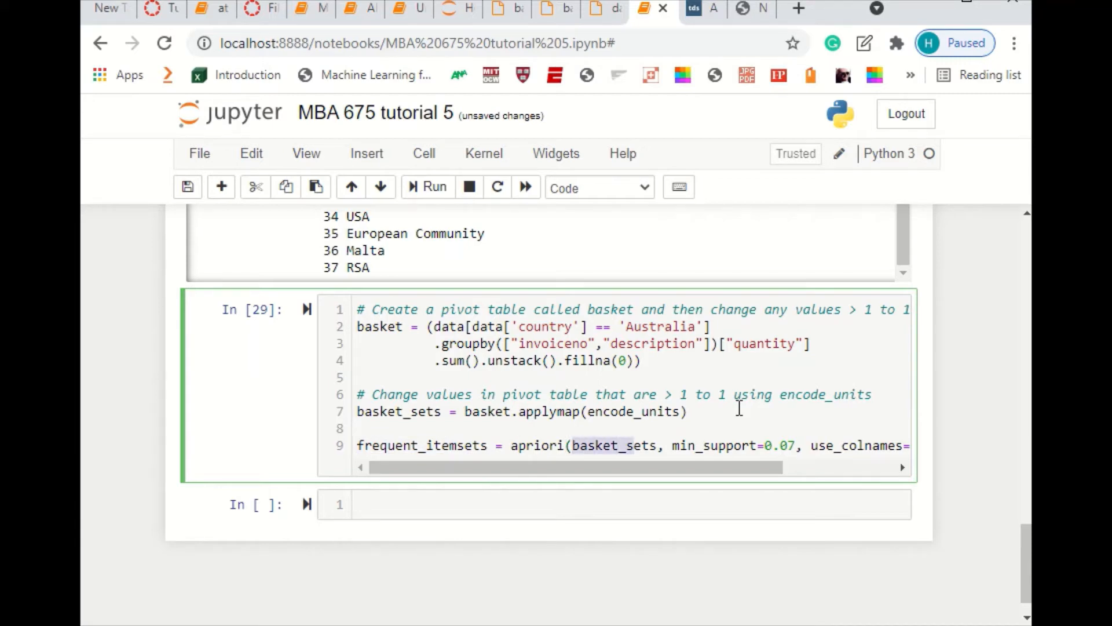
key("shift+Right")
key("shift+Right")
key("Right")
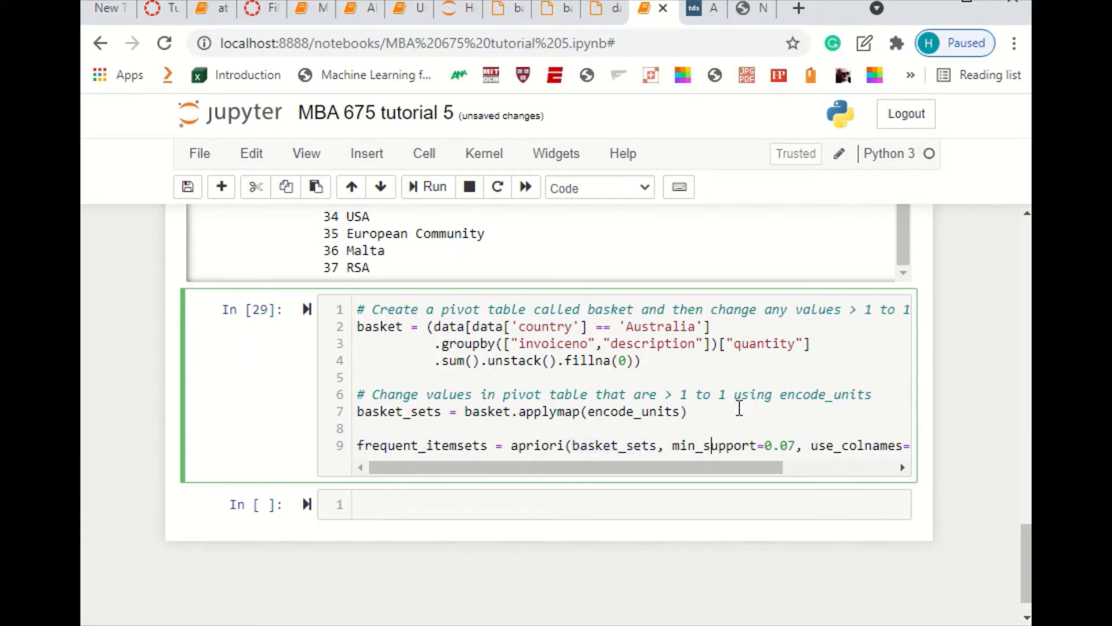
key("Right")
key("Right")
key("Right")
key("Right")
key("Right")
key("Right")
key("Right")
key("Right")
key("Right")
key("Right")
key("Right")
key("Right")
key("Right")
key("Right")
key("Right")
key("Right")
key("Right")
key("Right")
key("Right")
key("Right")
key("Right")
key("Right")
key("Right")
key("Right")
key("Right")
key("Right")
key("Right")
Copy the name frequent_itemsets onto a new last line below the apriori call and run the cell
key("Home")
key("shift+Right")
key("shift+Right")
key("shift+Right")
key("shift+Right")
key("shift+Right")
key("shift+Right")
key("shift+Right")
key("shift+Right")
key("shift+Right")
key("shift+Right")
key("shift+Right")
key("shift+Right")
key("shift+Right")
key("shift+Right")
key("shift+Right")
key("shift+Right")
key("shift+Right")
key("ctrl+c")
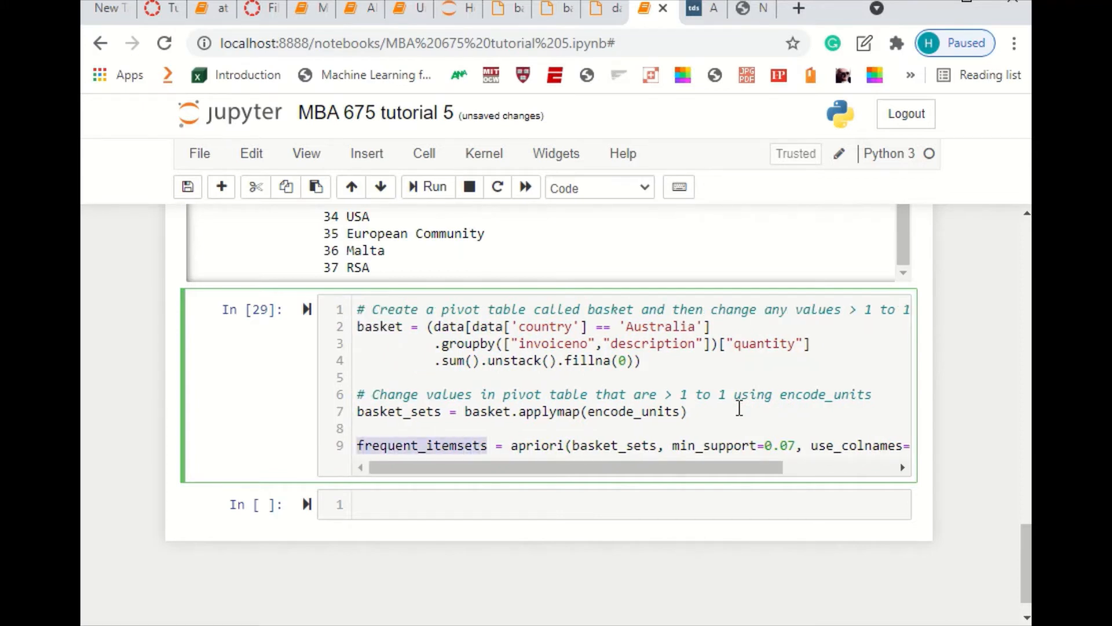
key("Right")
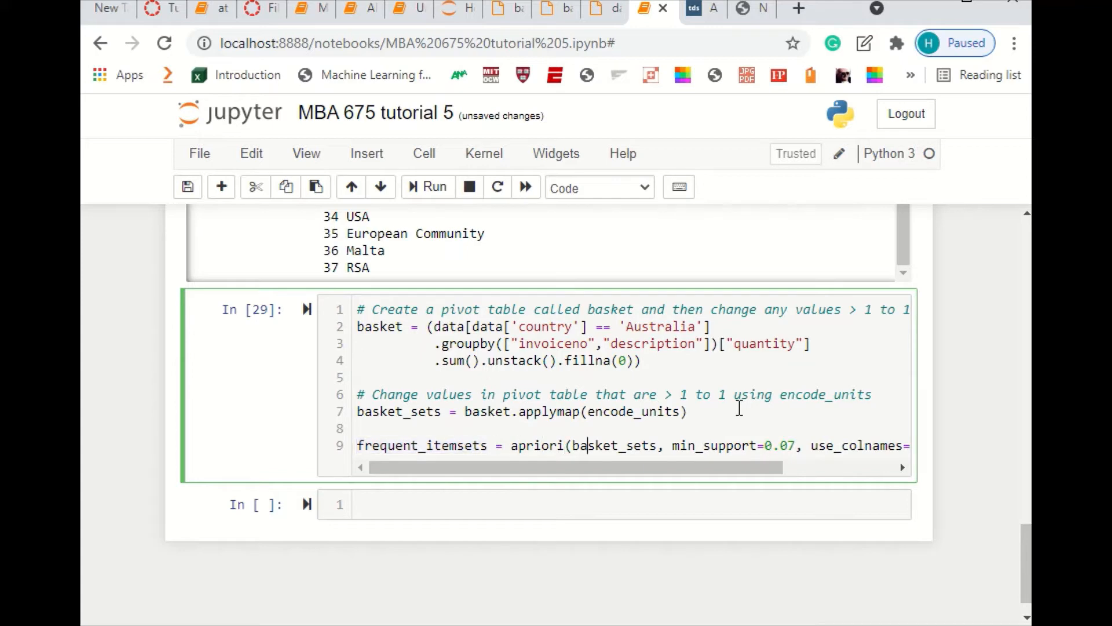
key("Right")
key("Right")
key("Right")
key("Right")
key("shift+Right")
key("shift+Right")
key("shift+Right")
key("shift+Right")
key("shift+Right")
key("shift+Right")
key("shift+Right")
key("shift+Right")
key("shift+Right")
key("shift+Right")
key("shift+Right")
key("shift+Right")
key("shift+Right")
key("shift+Right")
key("shift+Right")
key("shift+Right")
key("shift+Right")
key("shift+Right")
key("shift+Right")
key("shift+Right")
key("Right")
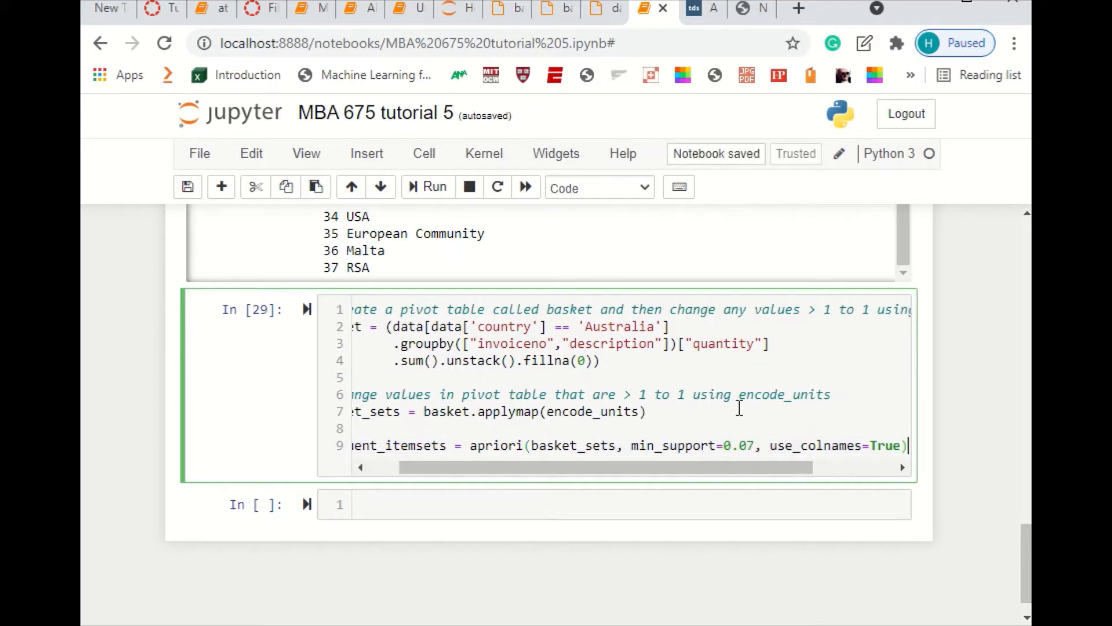
key("Return")
key("ctrl+v")
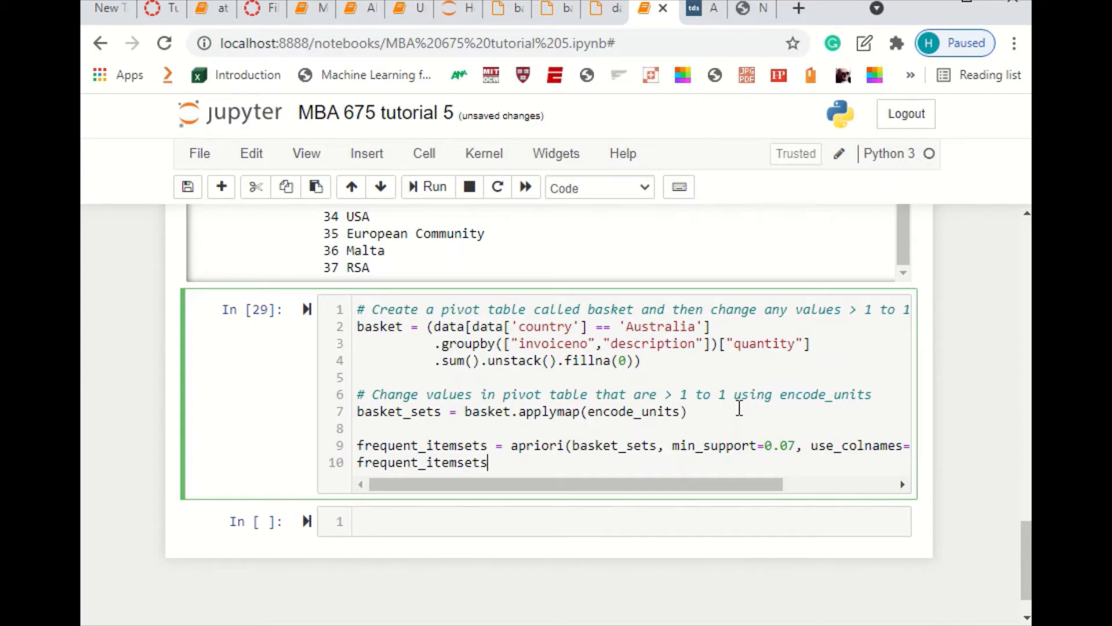
key("ctrl+Return")
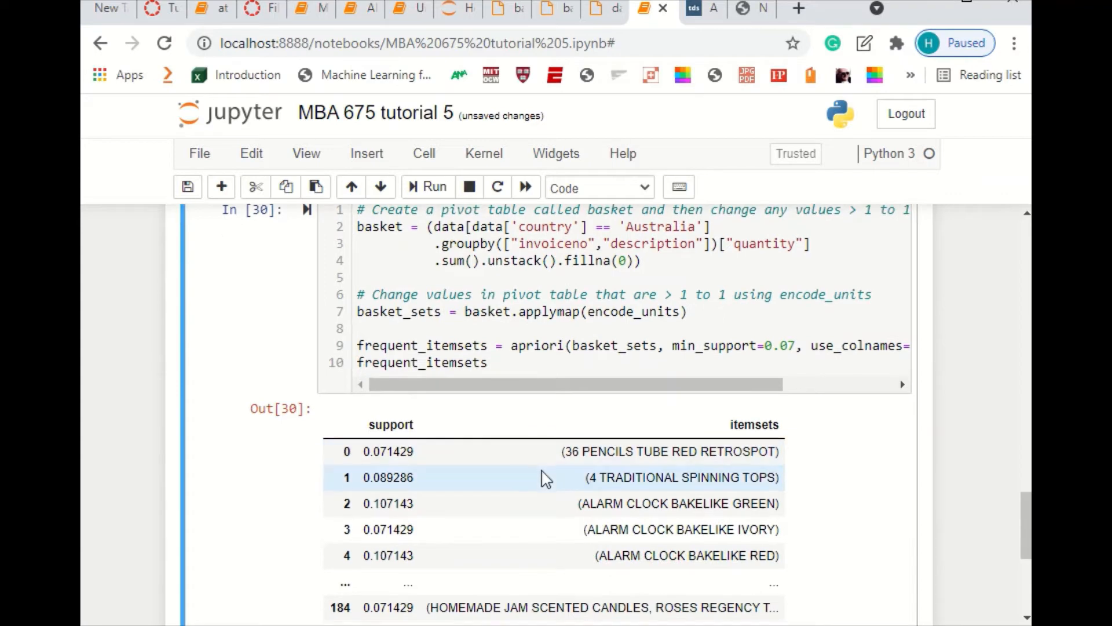
Extend the last line to frequent_itemsets.sort_values(by=['support'],ascending=False) and rerun the cell
scroll(625, 468, "down", 2)
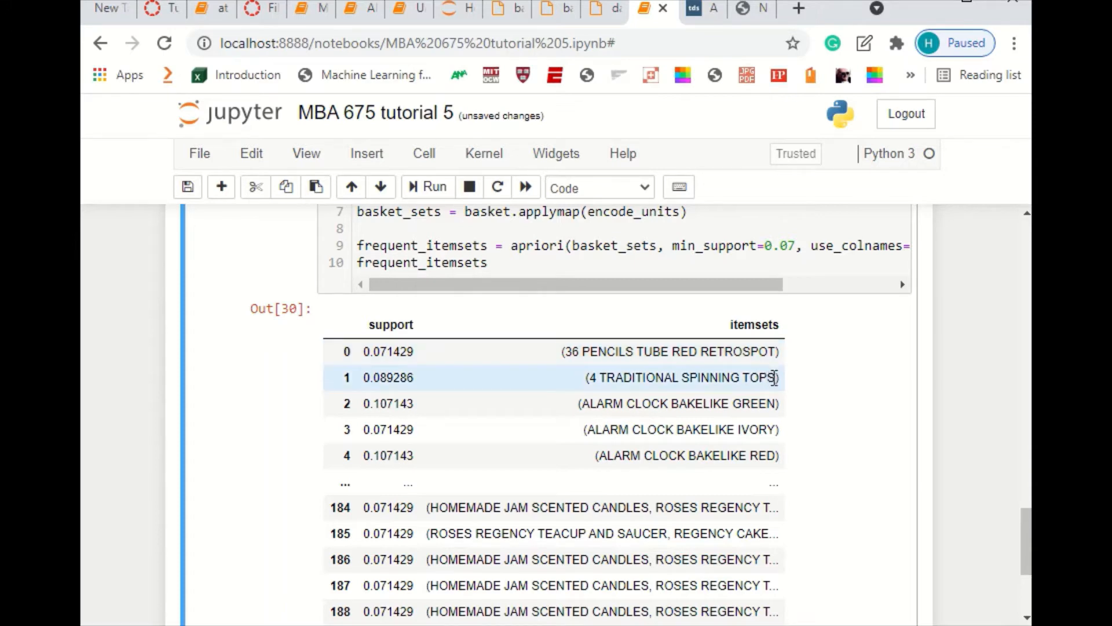
scroll(774, 377, "up", 2)
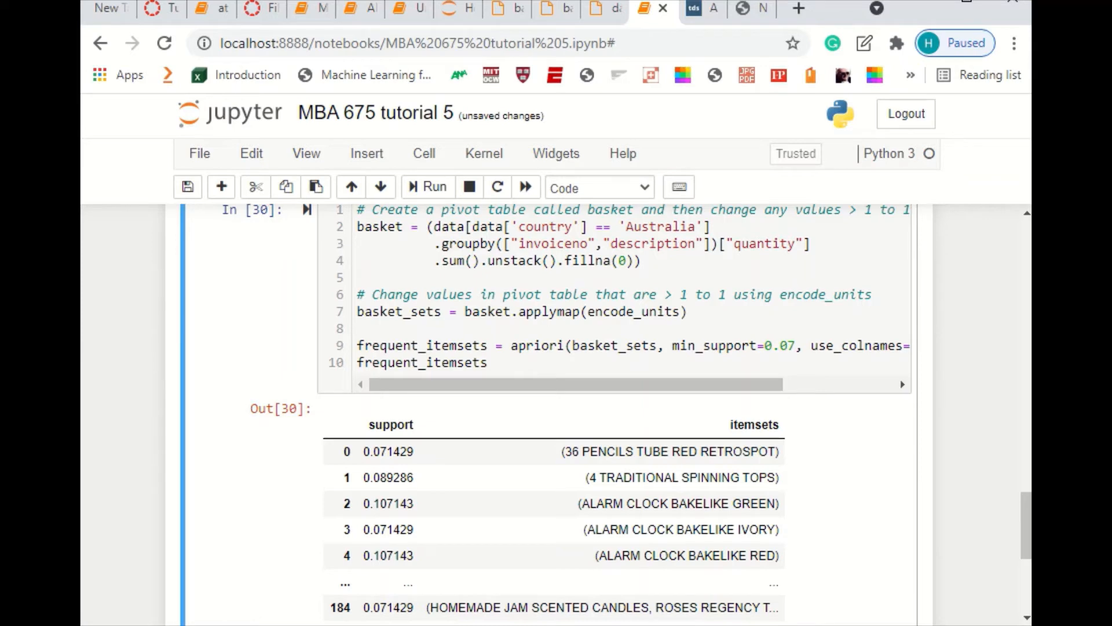
type(".sort_values(by=['support'],ascending=False)")
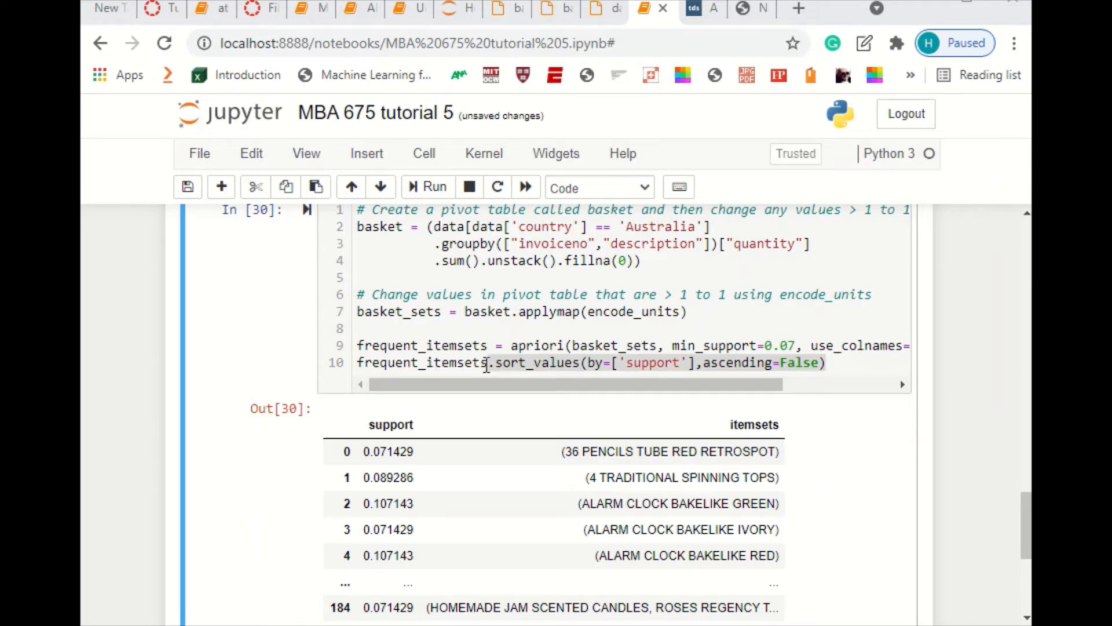
left_click(489, 362)
left_click_drag(489, 363, 358, 363)
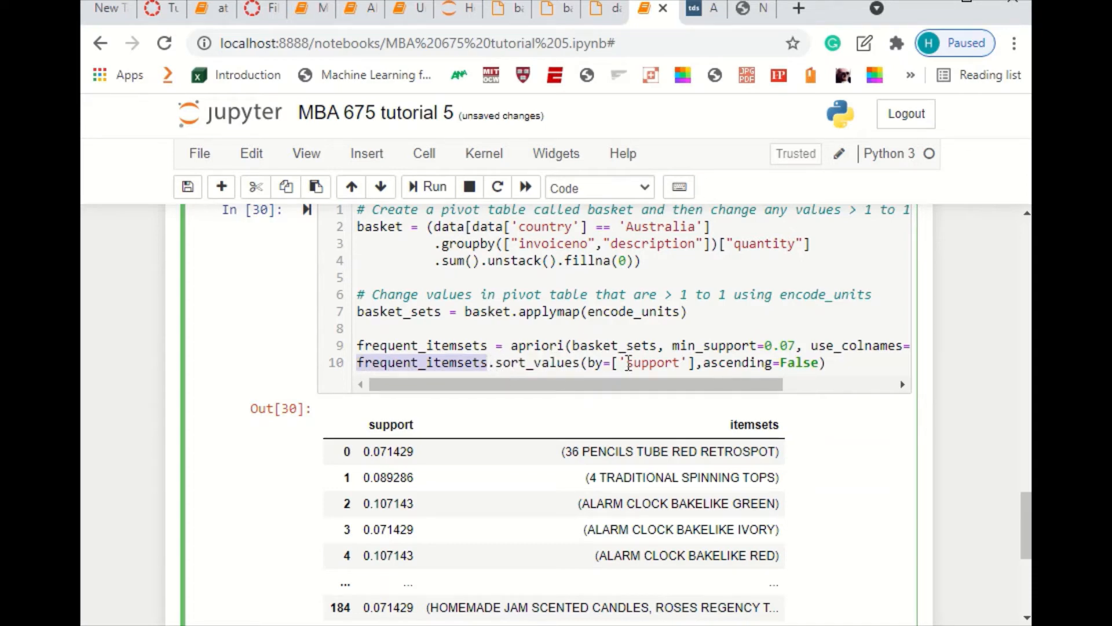
left_click_drag(629, 364, 681, 364)
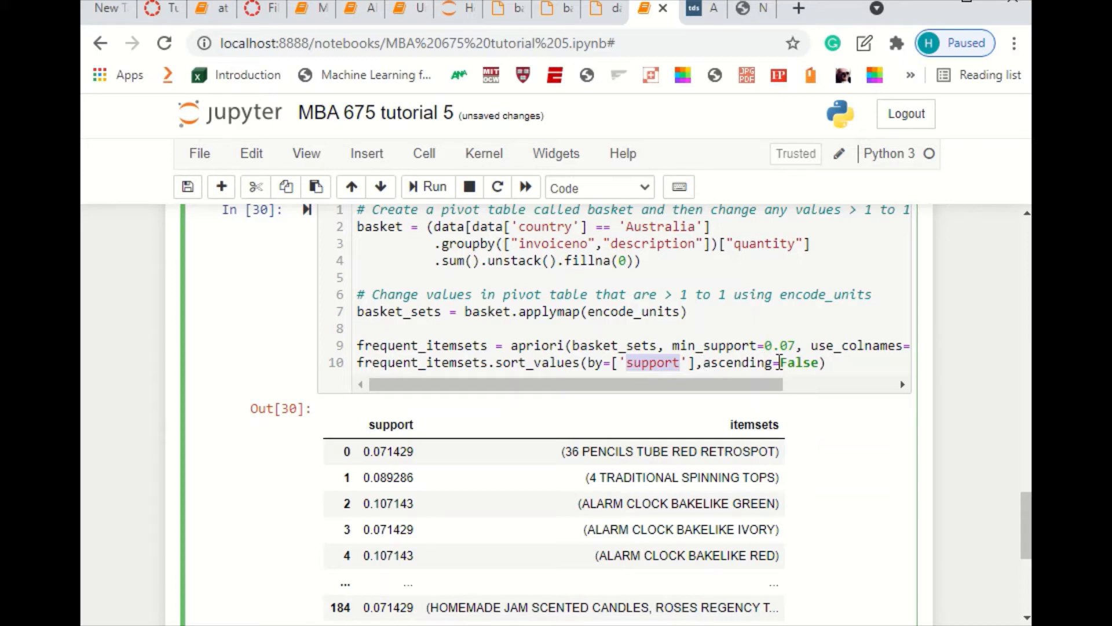
left_click(847, 364)
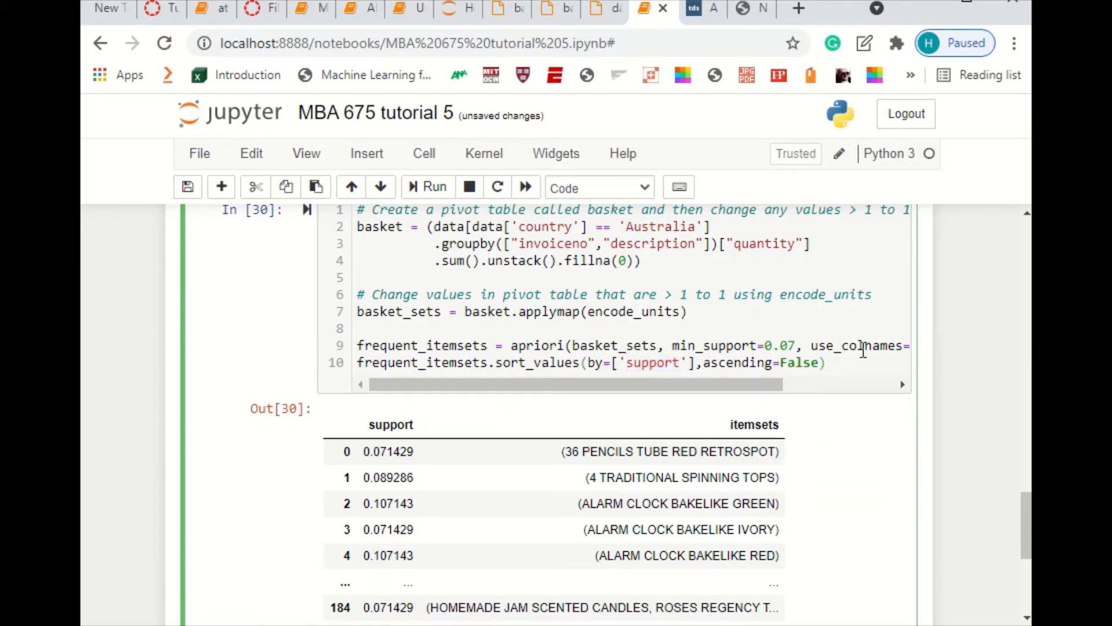
key("ctrl+Return")
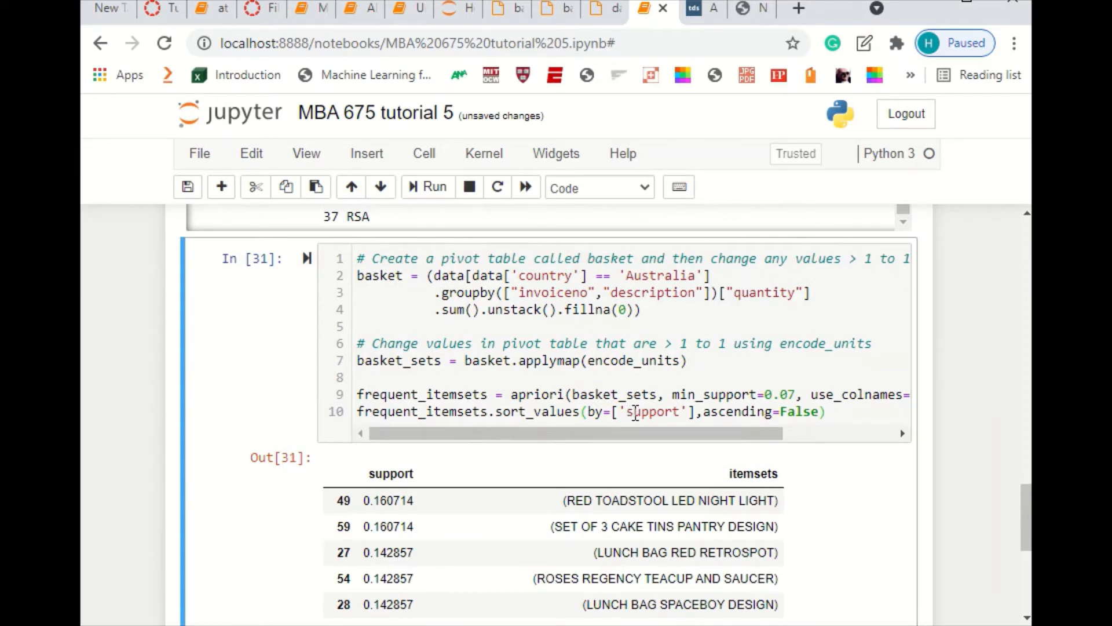
Review the sorted itemsets, set min_support to 0.06 in the apriori call, and rerun the cell
scroll(615, 414, "down", 2)
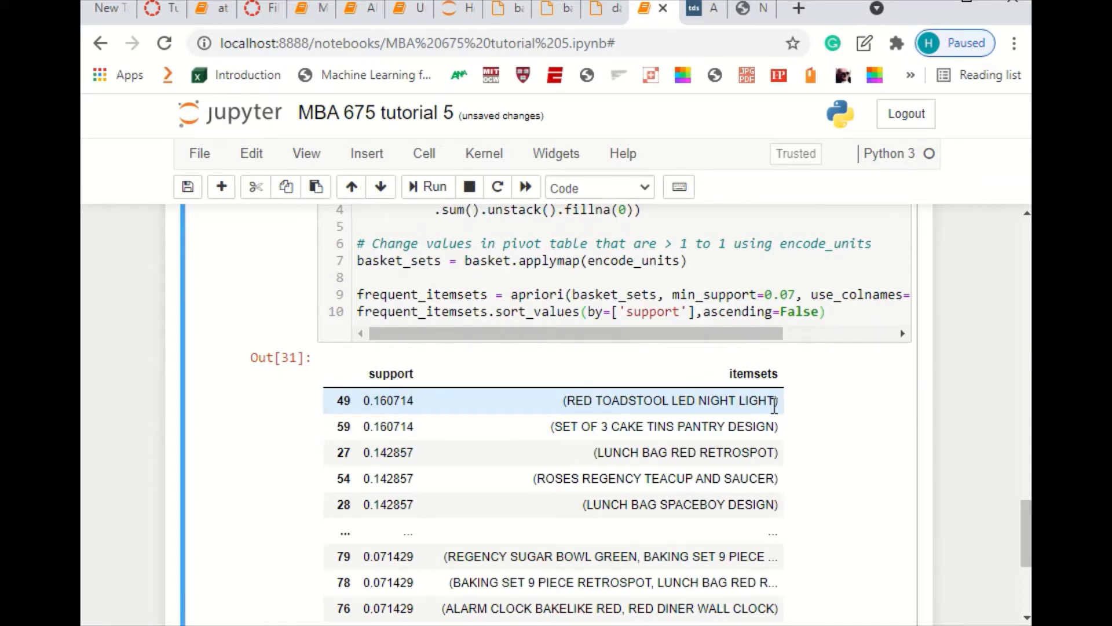
scroll(775, 399, "down", 2)
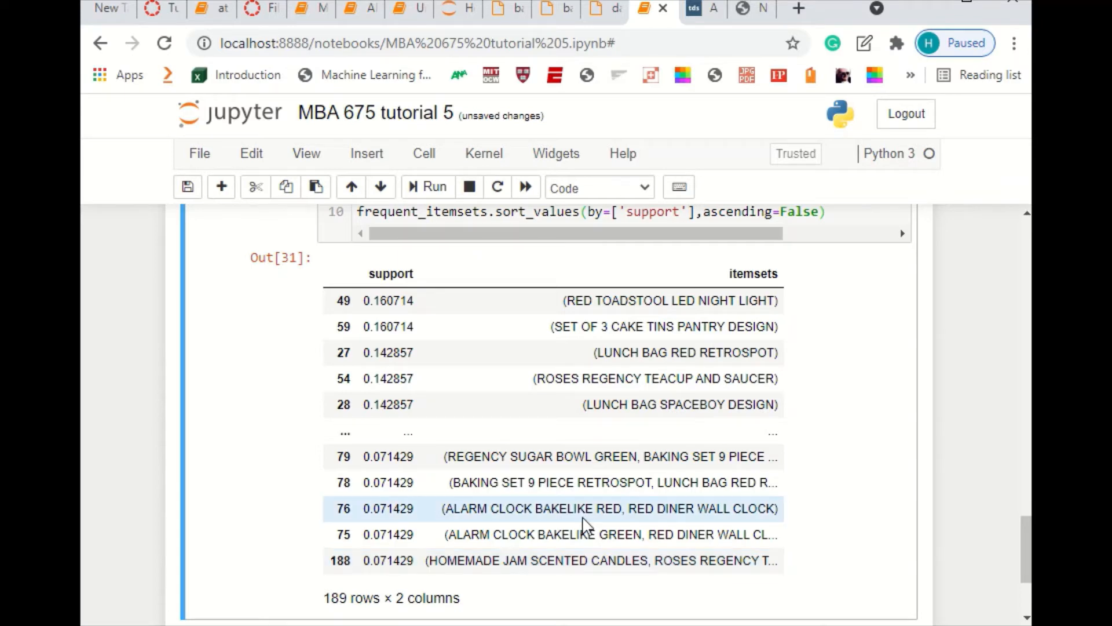
scroll(589, 524, "up", 2)
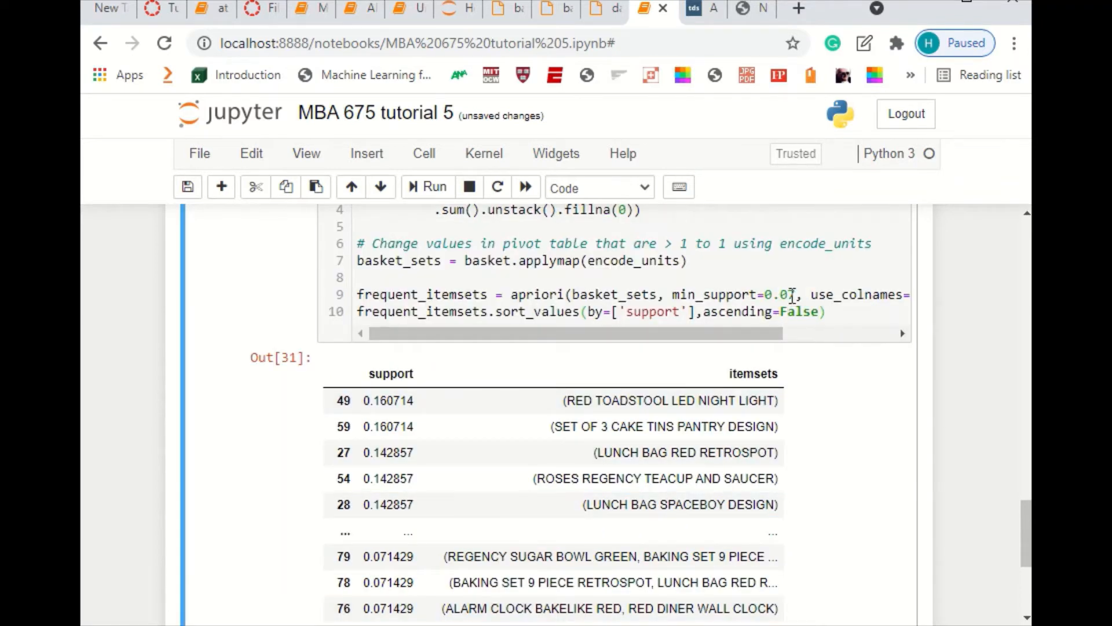
scroll(795, 296, "down", 2)
scroll(795, 295, "up", 2)
left_click(795, 296)
key("BackSpace")
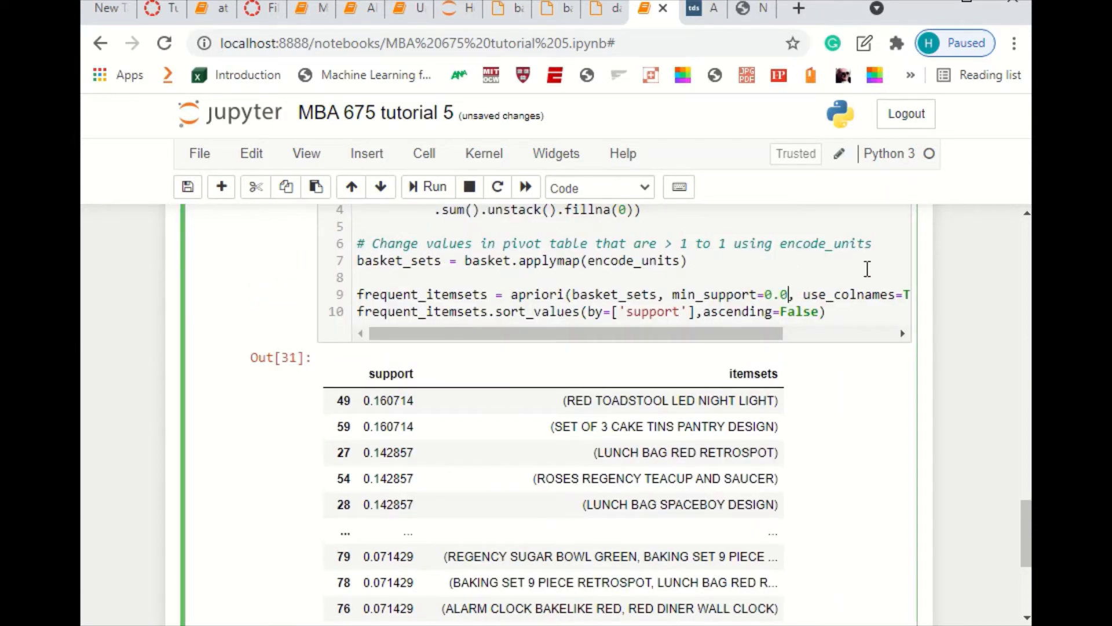
type("6")
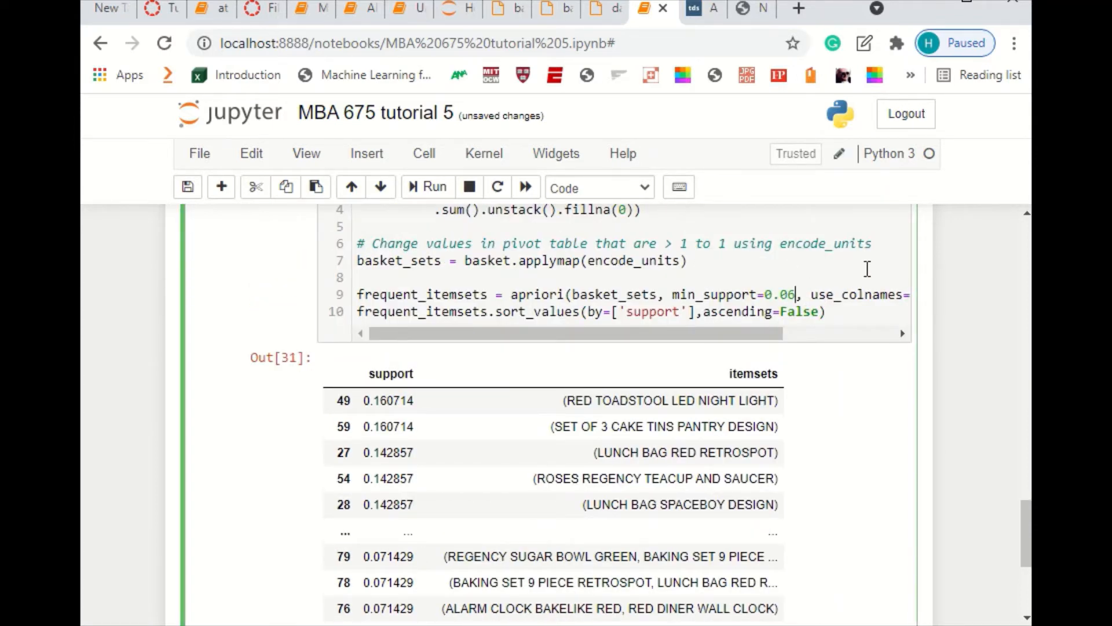
key("ctrl+Return")
scroll(562, 367, "down", 7)
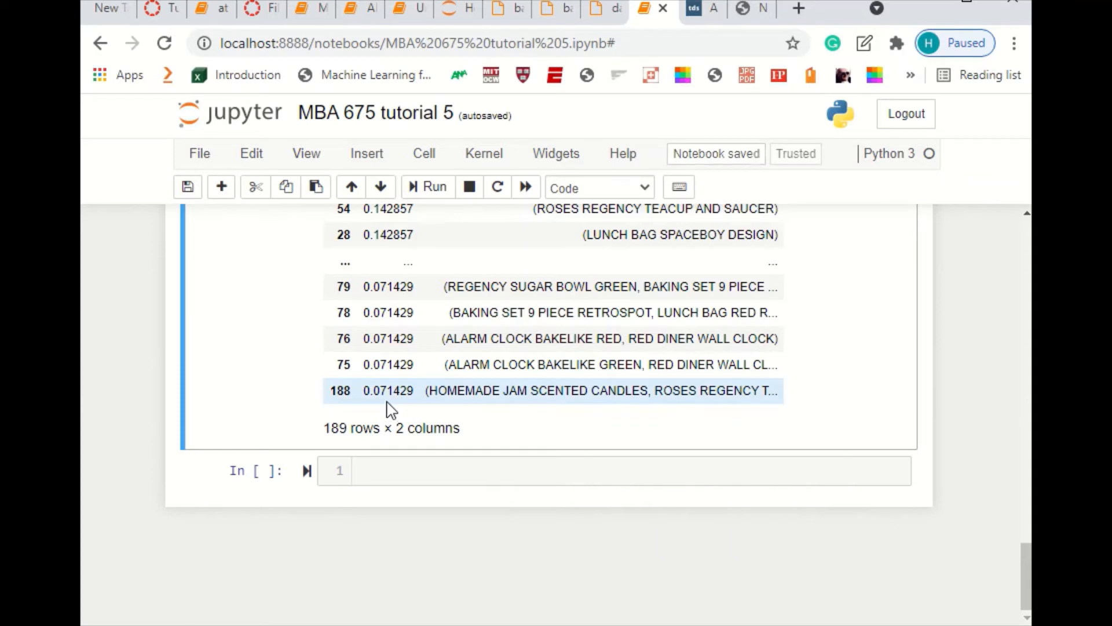
Set min_support to 0.08 in the apriori call and rerun the cell
scroll(391, 408, "up", 2)
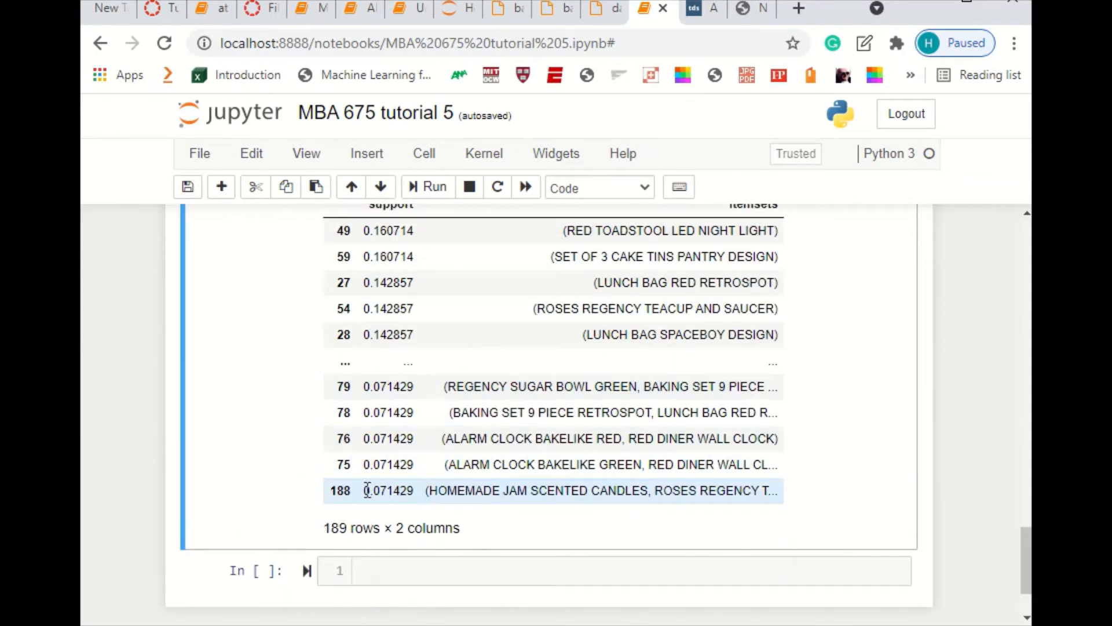
scroll(493, 480, "up", 3)
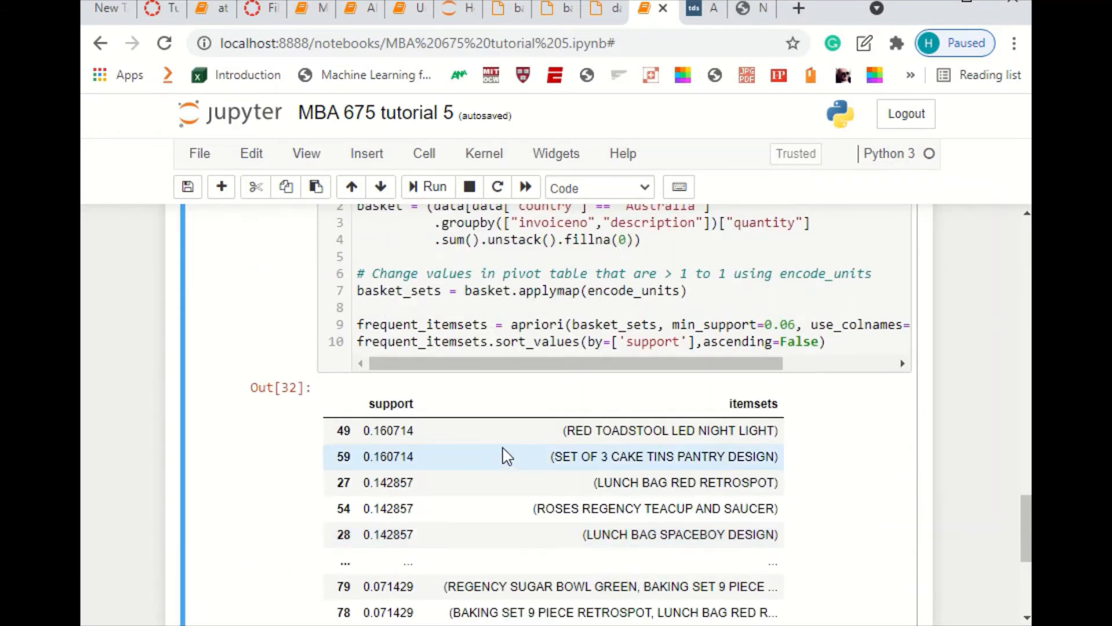
left_click(797, 325)
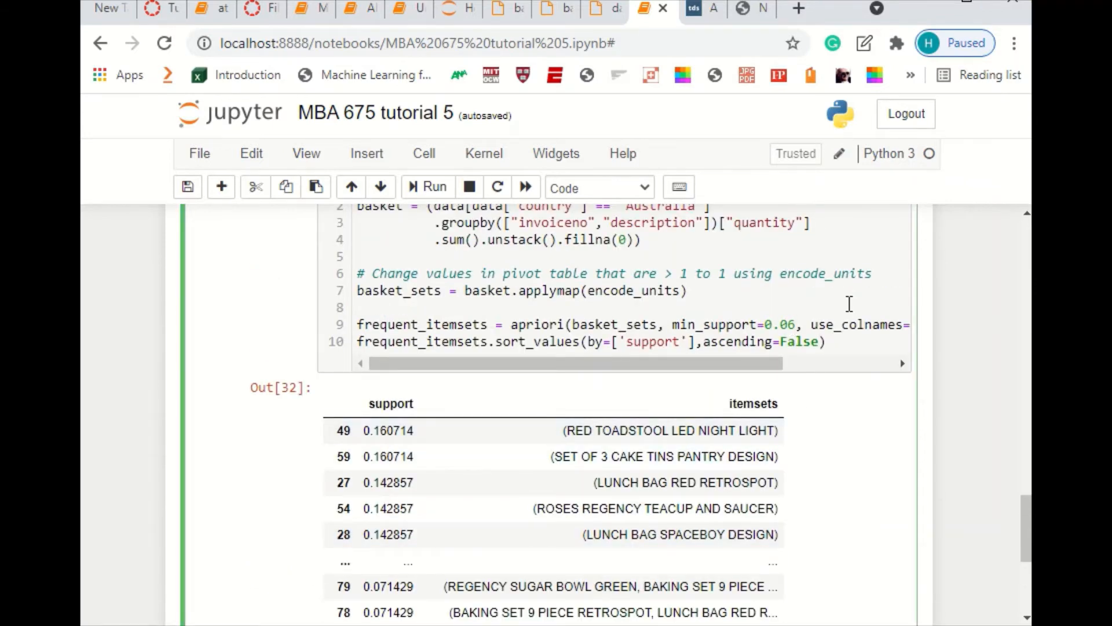
key("BackSpace")
type("08")
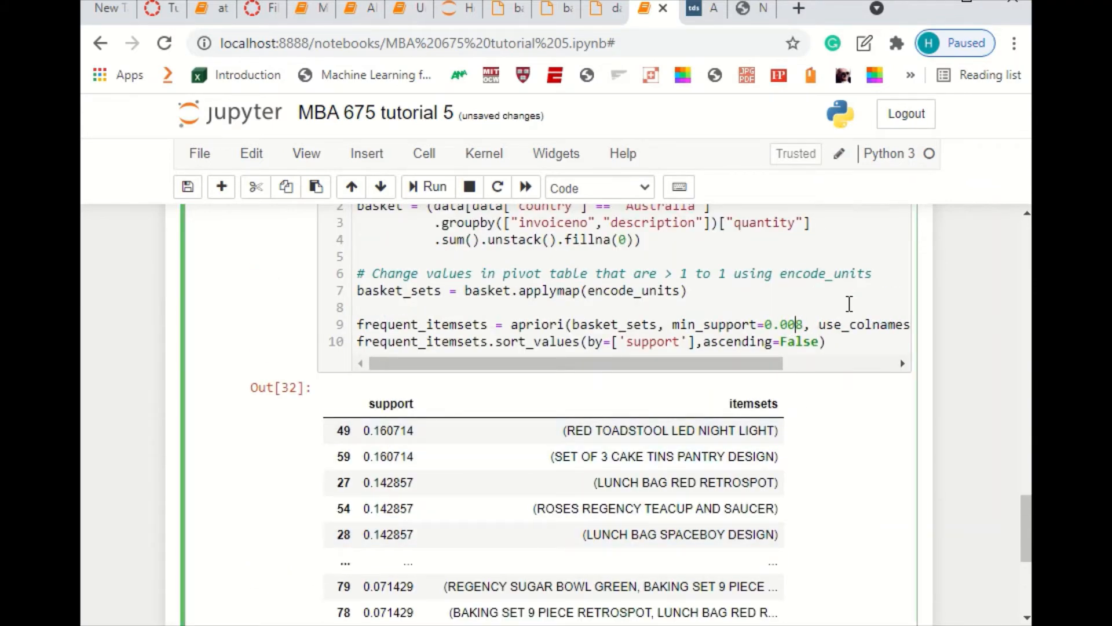
key("BackSpace")
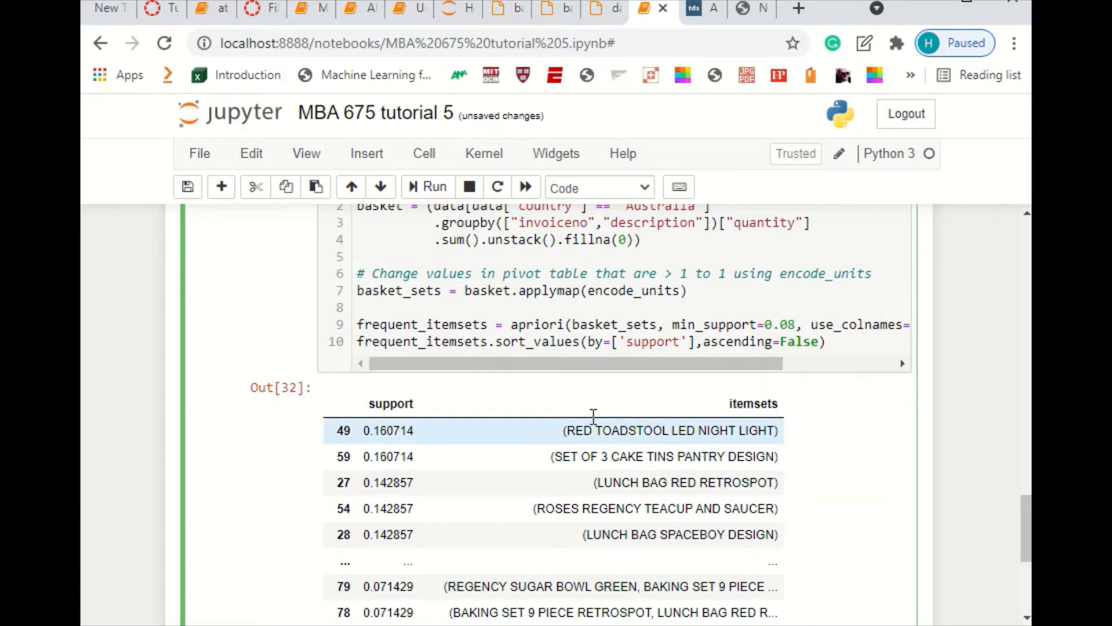
scroll(591, 417, "down", 3)
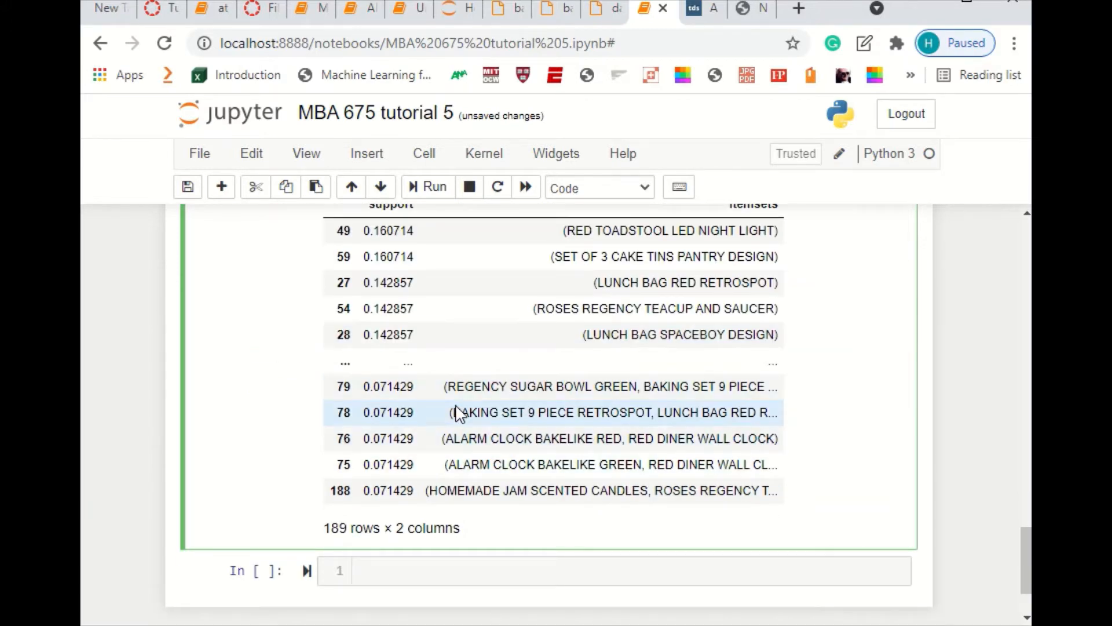
scroll(457, 413, "up", 6)
left_click(834, 545)
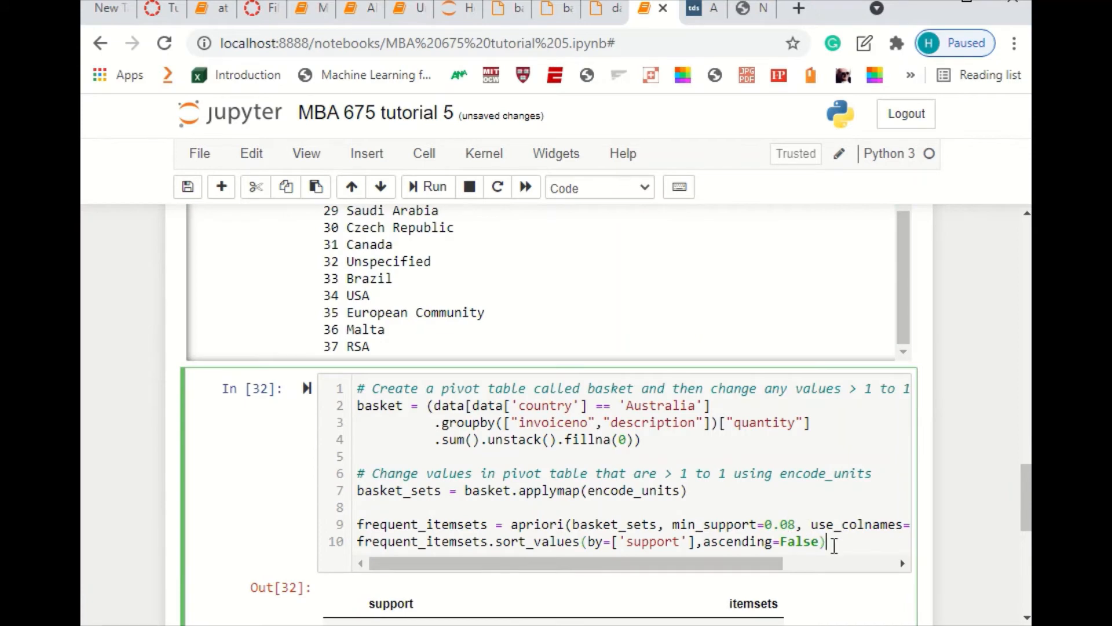
key("ctrl+Return")
scroll(659, 466, "down", 6)
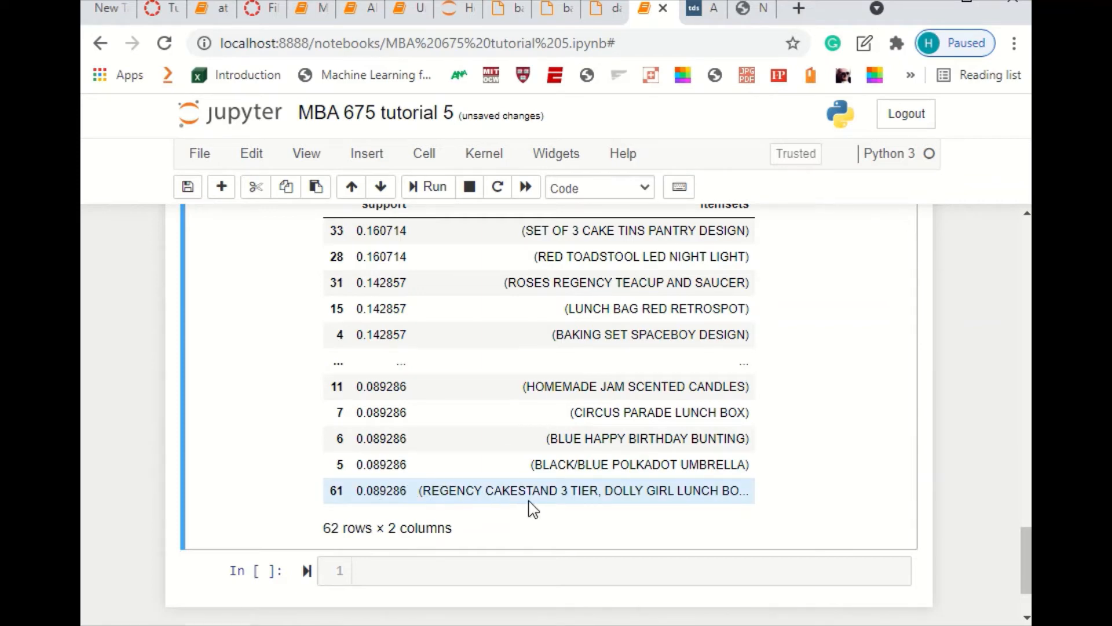
Compare the lowest supports in the output with the threshold, set min_support to 0.07, and rerun the cell
scroll(530, 507, "up", 1)
scroll(534, 506, "up", 1)
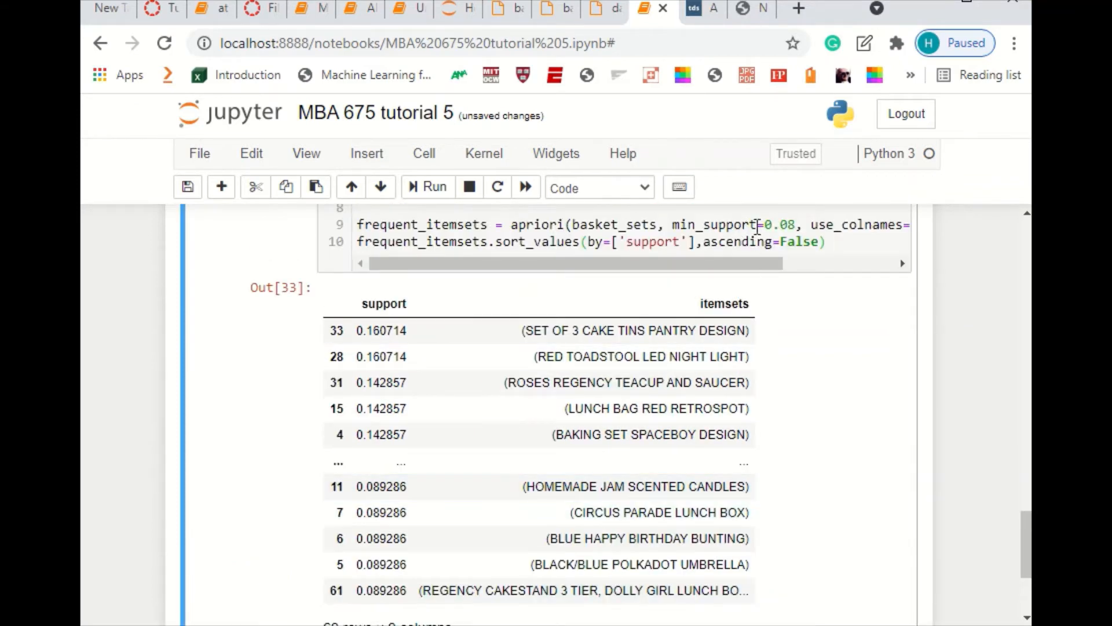
left_click_drag(796, 223, 765, 223)
scroll(733, 336, "down", 3)
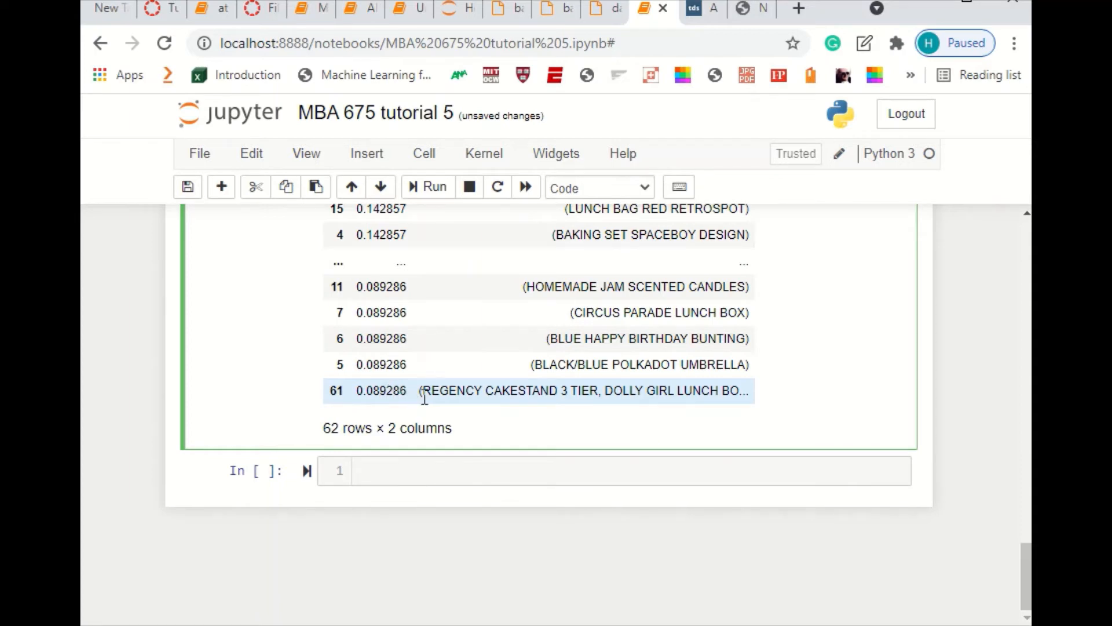
scroll(516, 390, "up", 3)
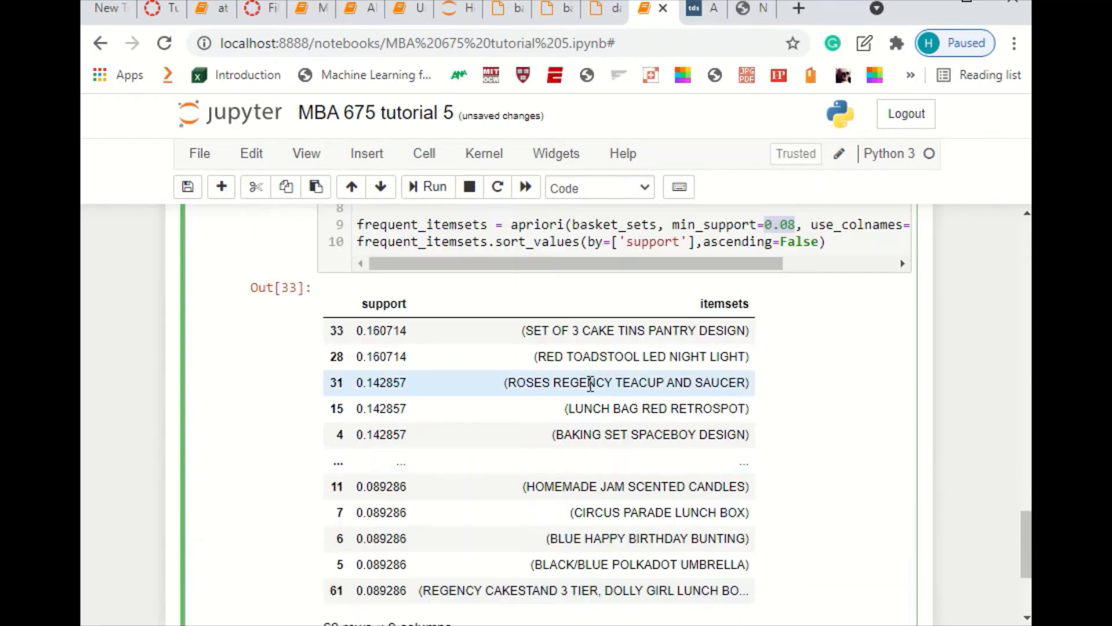
left_click(790, 225)
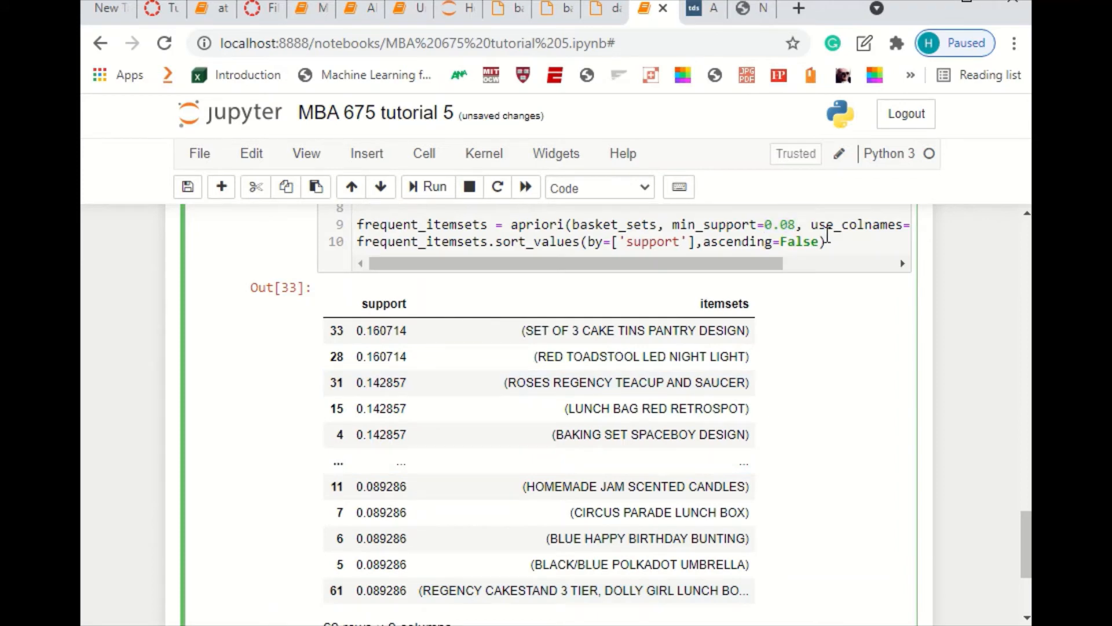
key("Delete")
type("7")
key("ctrl+Return")
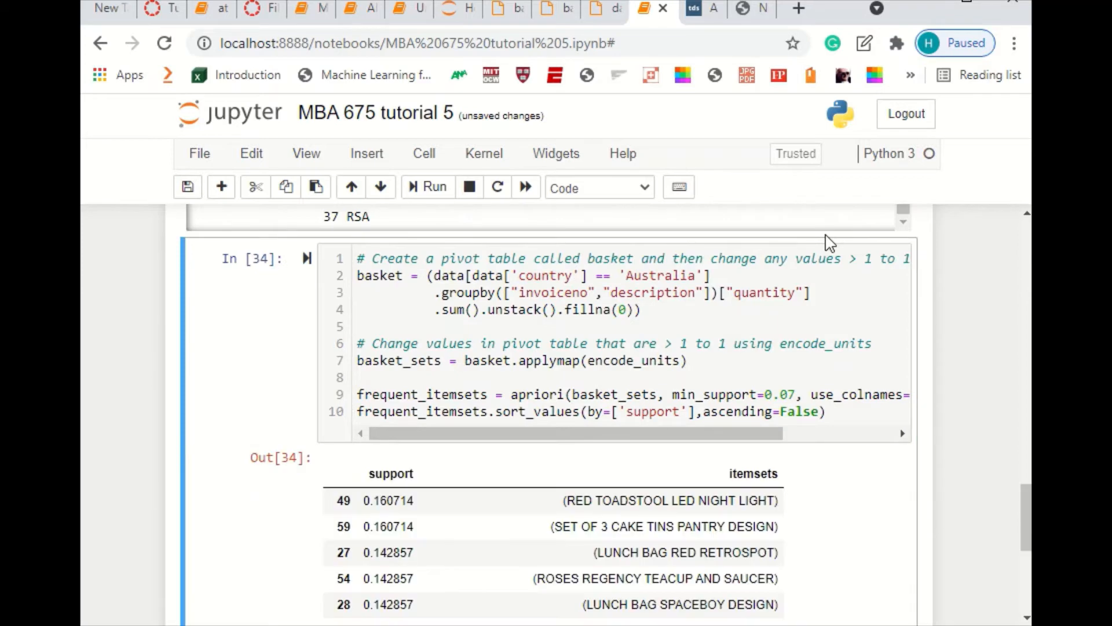
Examine the sorted itemsets, comparing the single-item set in the first row with the multi-item set in the last row
scroll(509, 368, "down", 5)
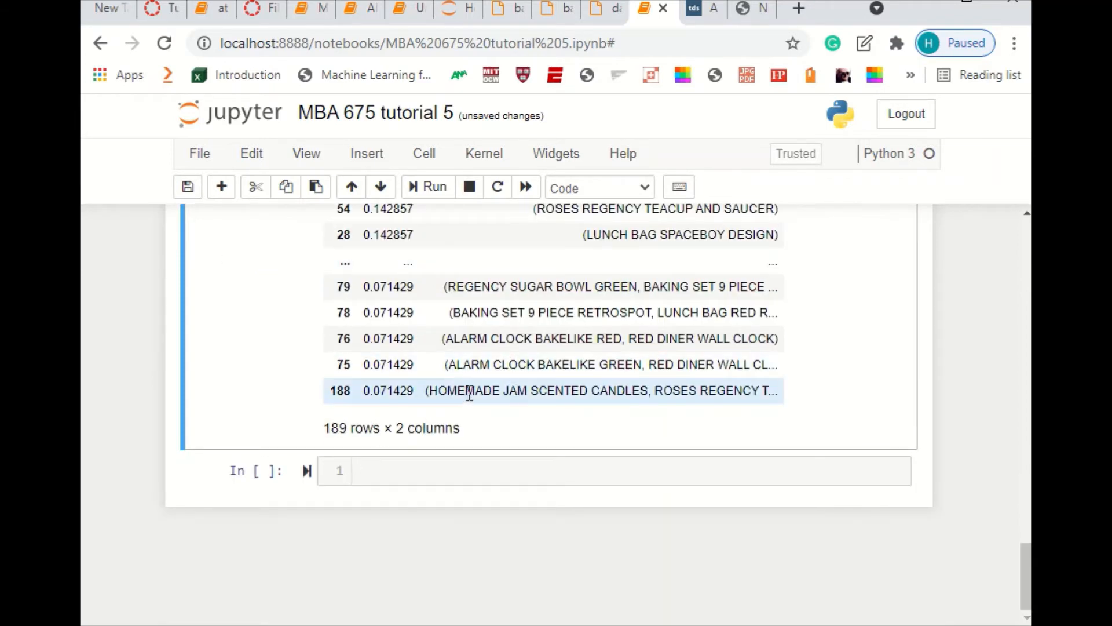
scroll(469, 386, "up", 2)
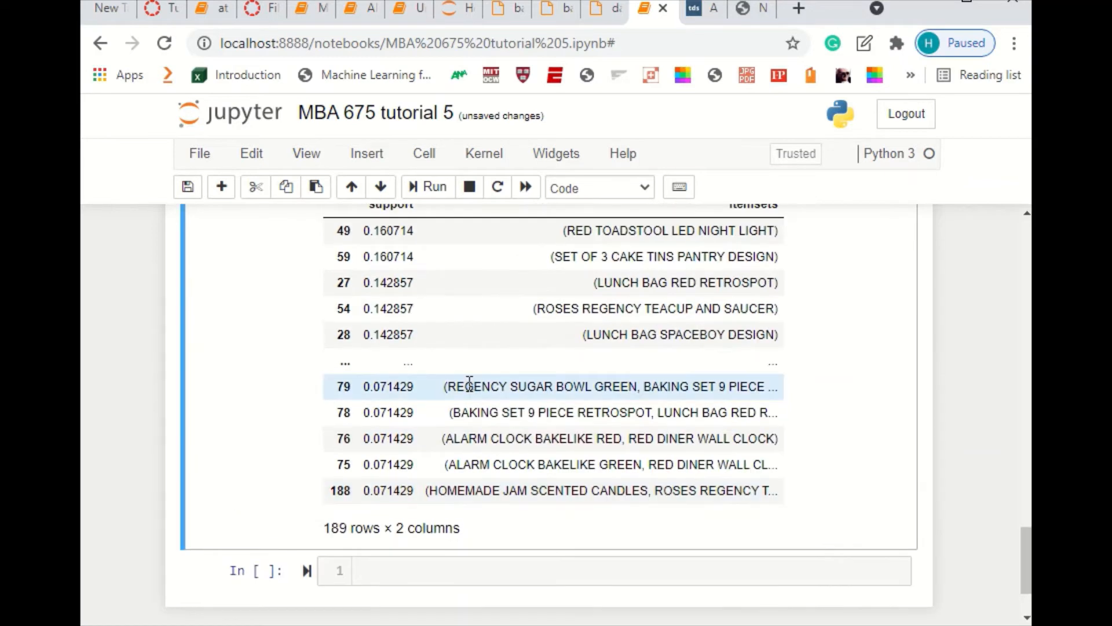
scroll(469, 385, "up", 2)
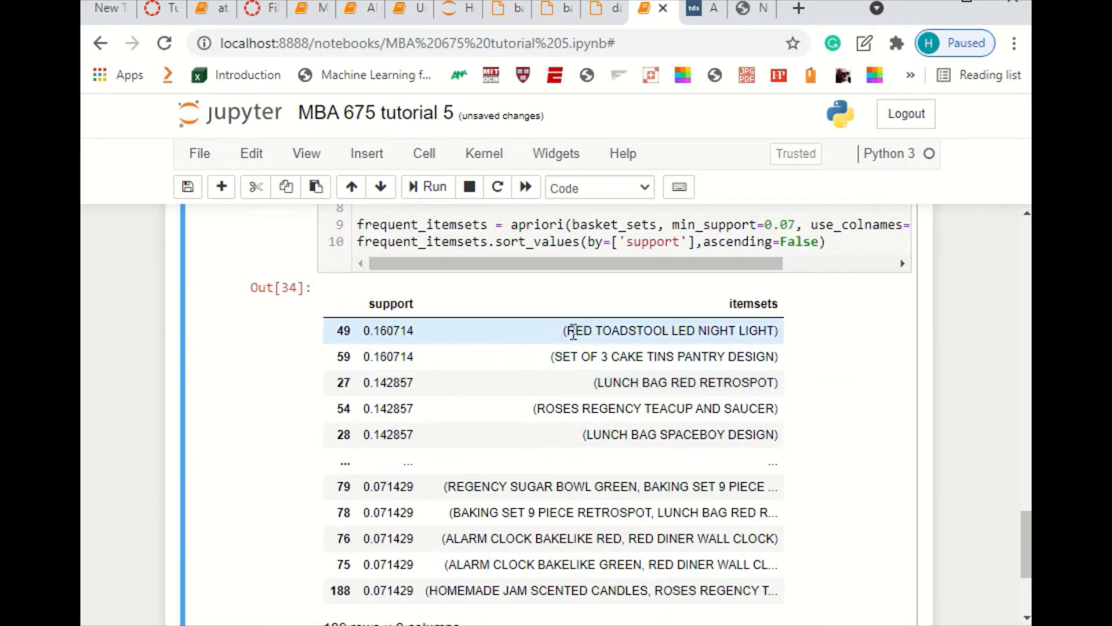
left_click_drag(567, 331, 776, 348)
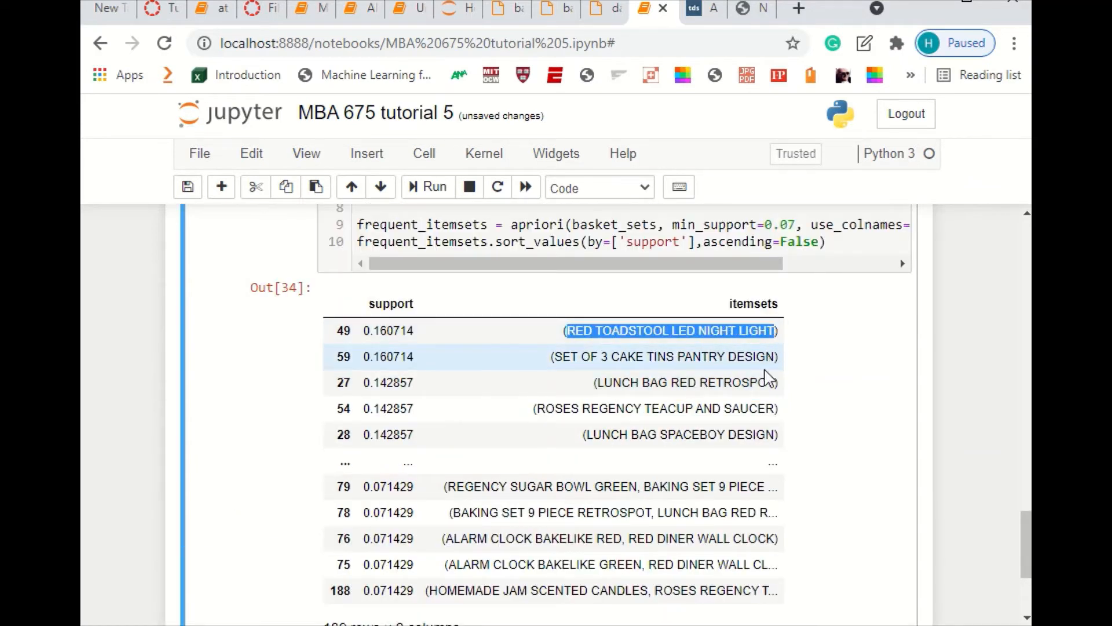
scroll(477, 429, "down", 4)
left_click_drag(434, 387, 774, 390)
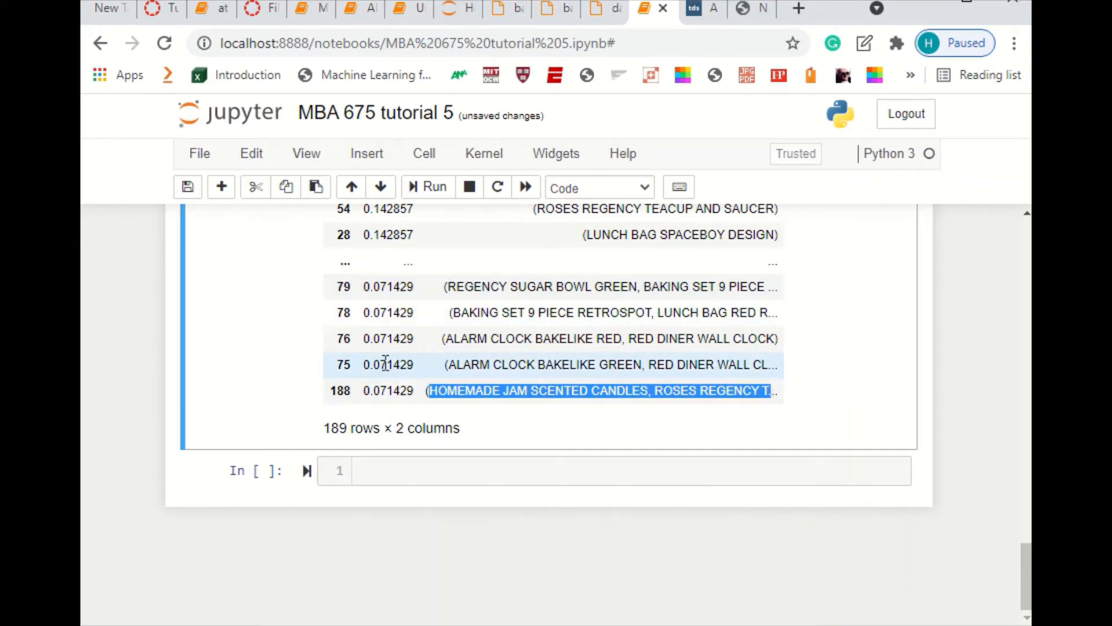
Delete the frequent_itemsets.sort_values line below the apriori call
scroll(417, 366, "up", 5)
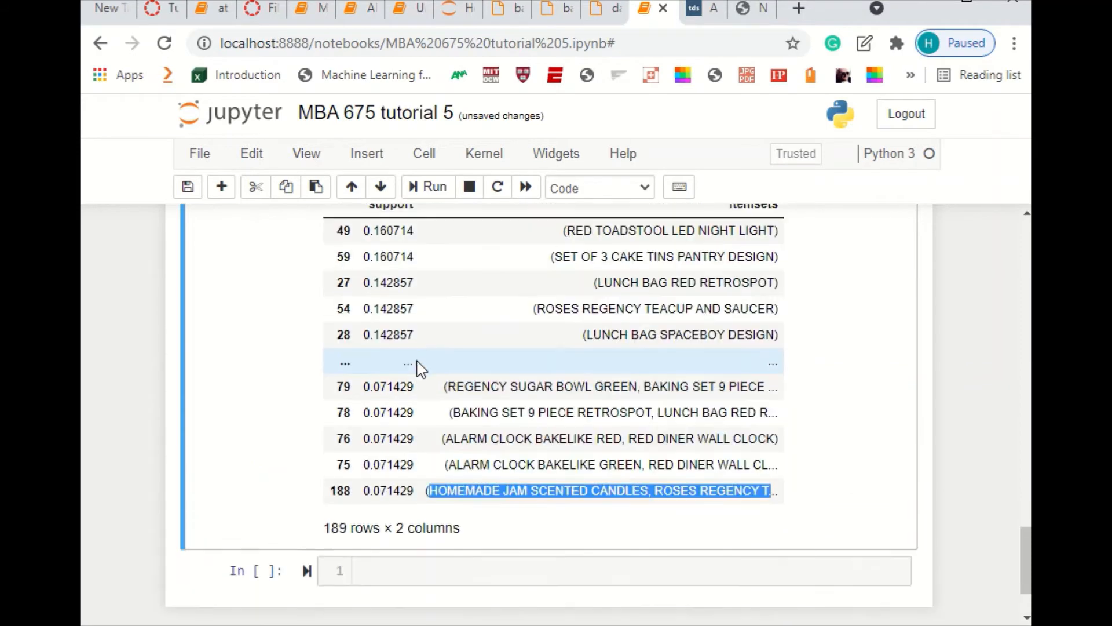
scroll(417, 366, "up", 2)
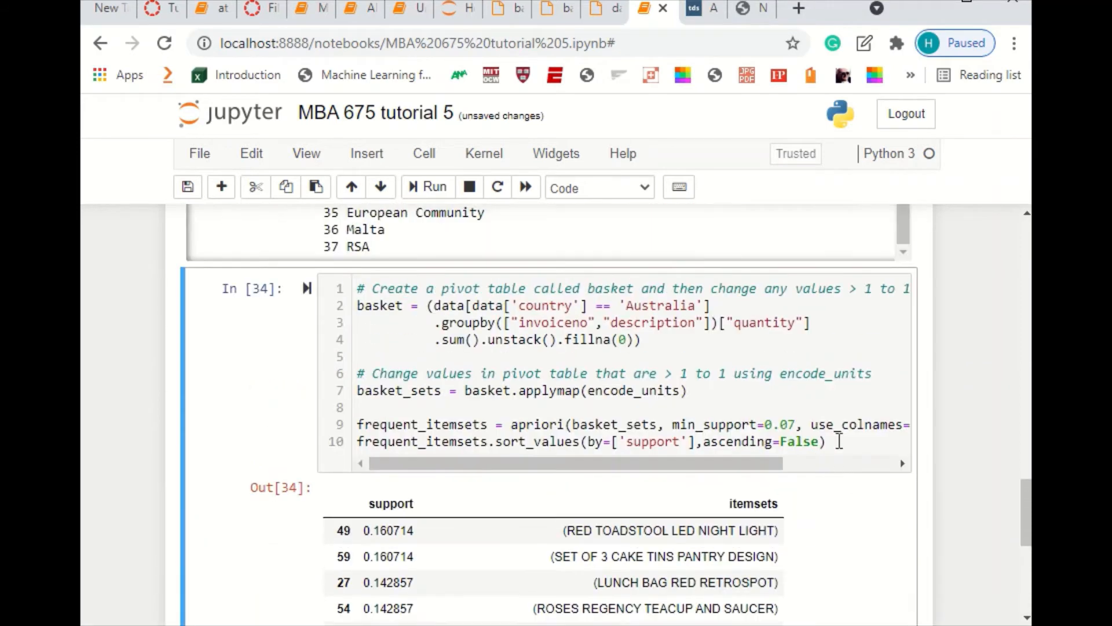
left_click(840, 441)
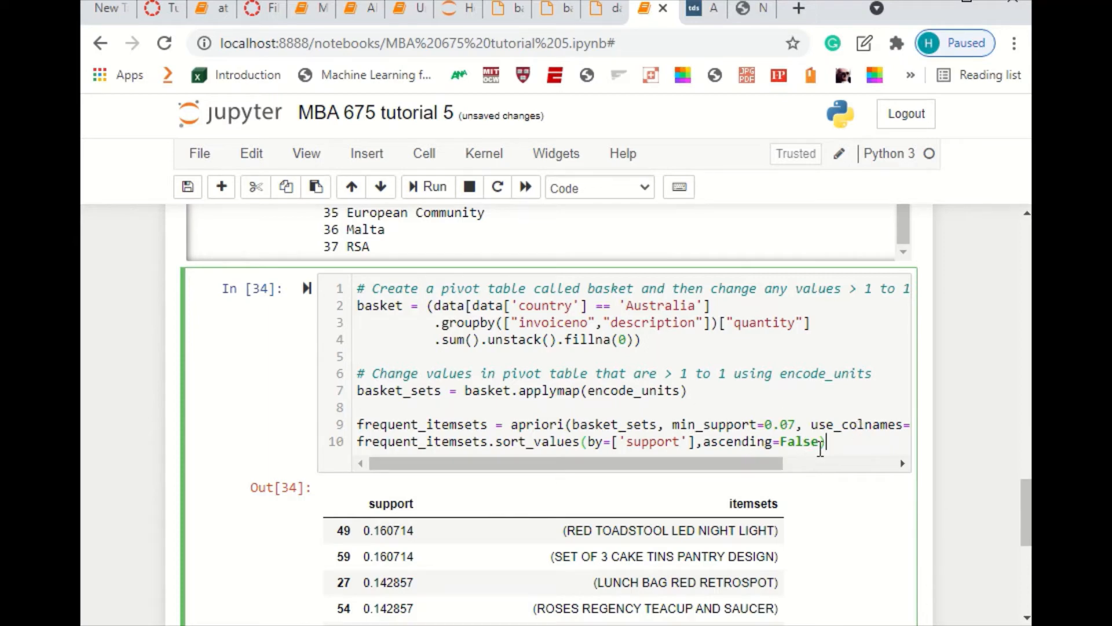
left_click_drag(825, 444, 339, 455)
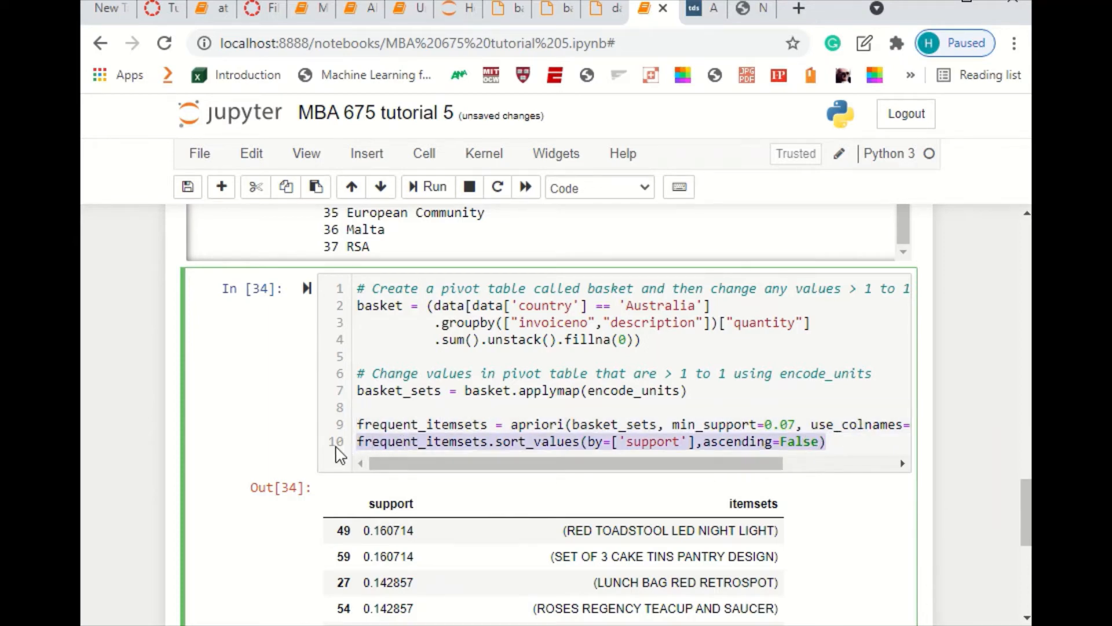
key("BackSpace")
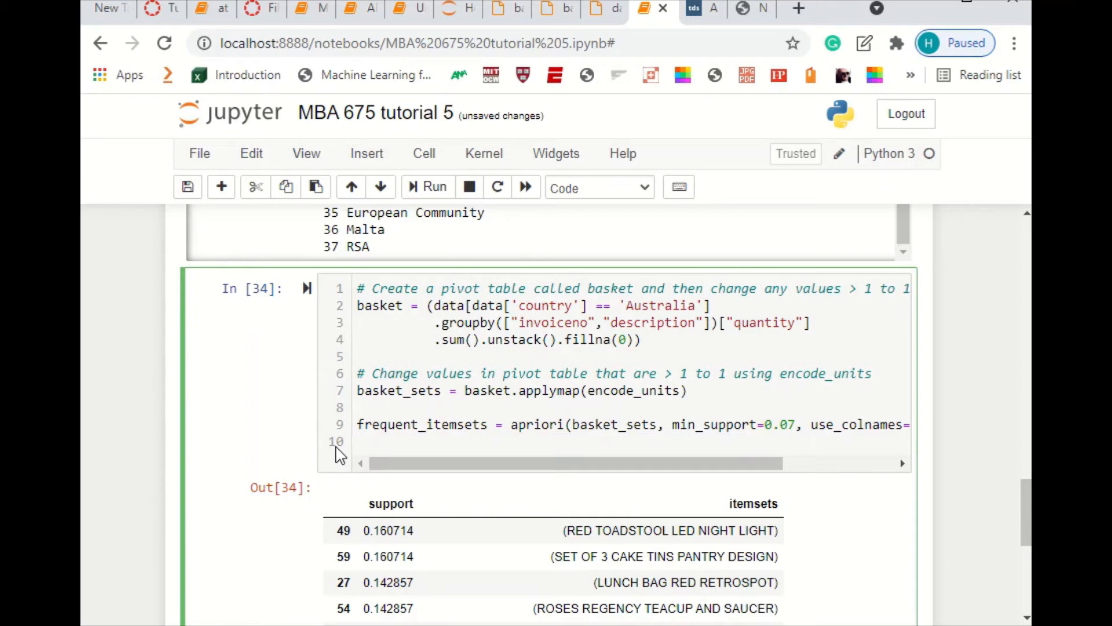
key("BackSpace")
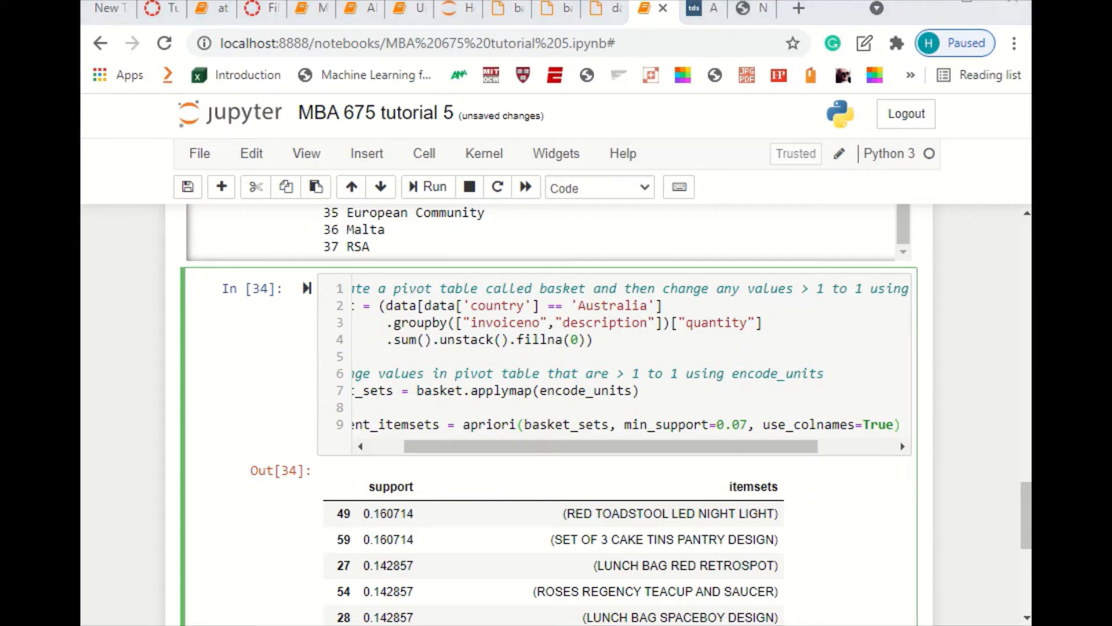
key("Escape")
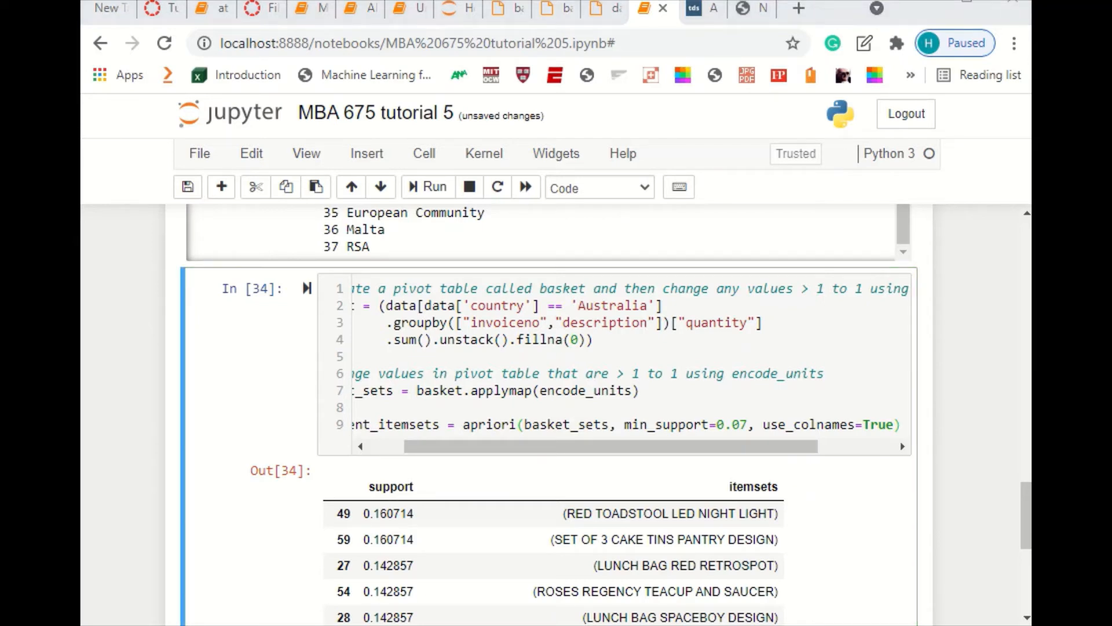
Below the apriori call, assign assoc the association_rules of frequent_itemsets with metric="lift" and min_threshold=1, chained with .sort_values(by=['lift'],ascending=False)
scroll(493, 400, "down", 2)
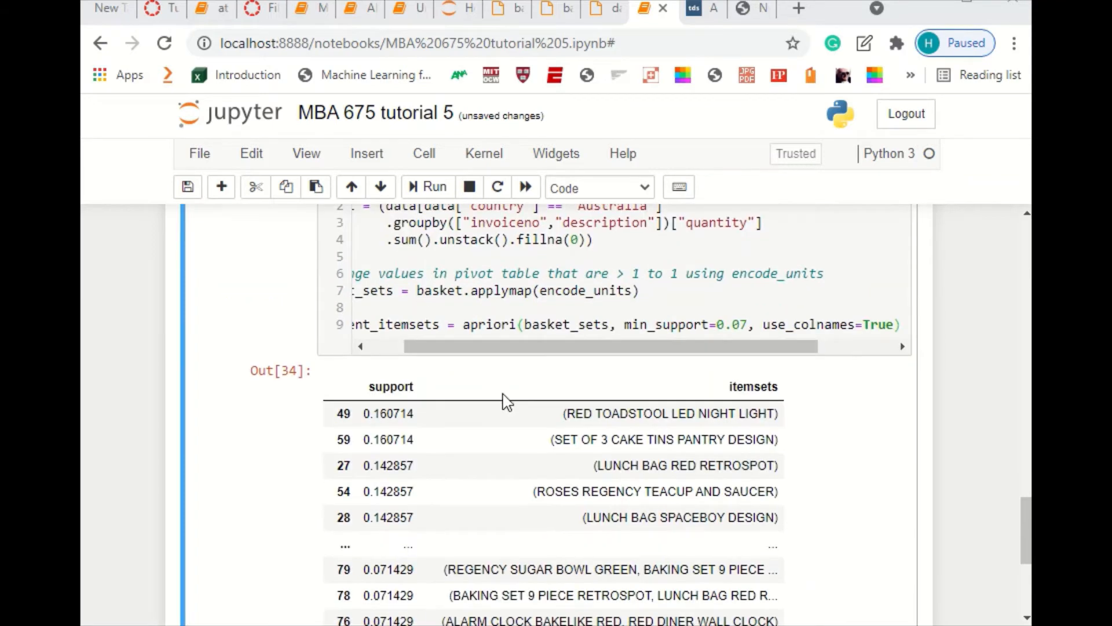
left_click(557, 324)
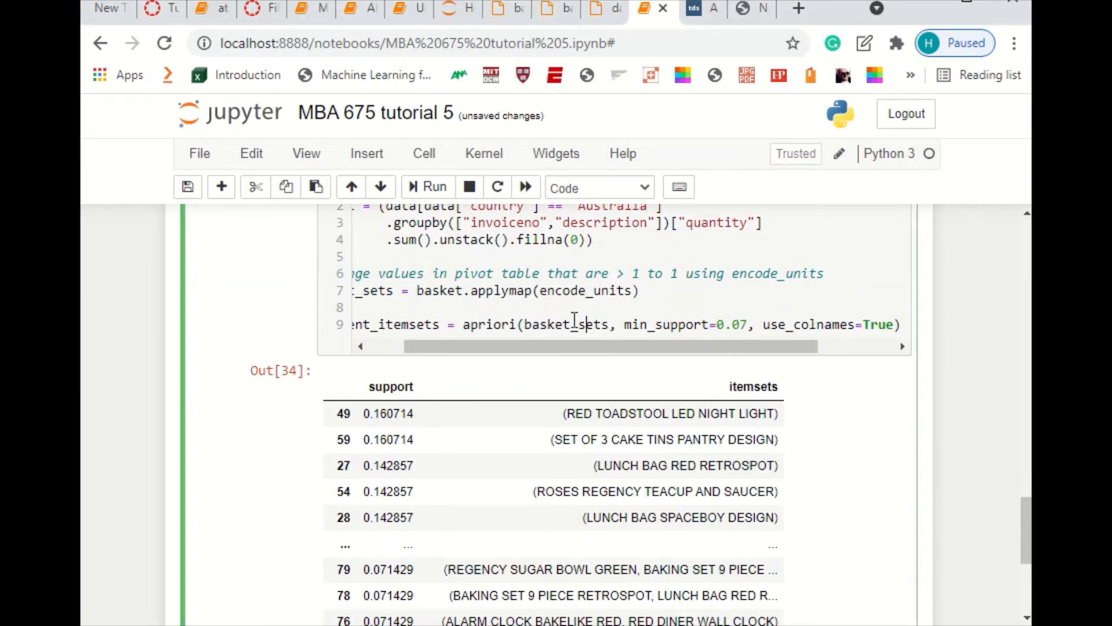
key("Right")
key("Right")
key("Right")
key("Right")
key("Right")
key("Right")
key("Right")
key("Right")
key("Right")
key("Right")
key("Right")
key("Right")
key("Right")
key("Right")
key("Right")
key("Right")
key("Right")
key("Right")
key("Right")
key("Right")
key("Right")
key("Right")
key("Right")
key("Right")
key("Return")
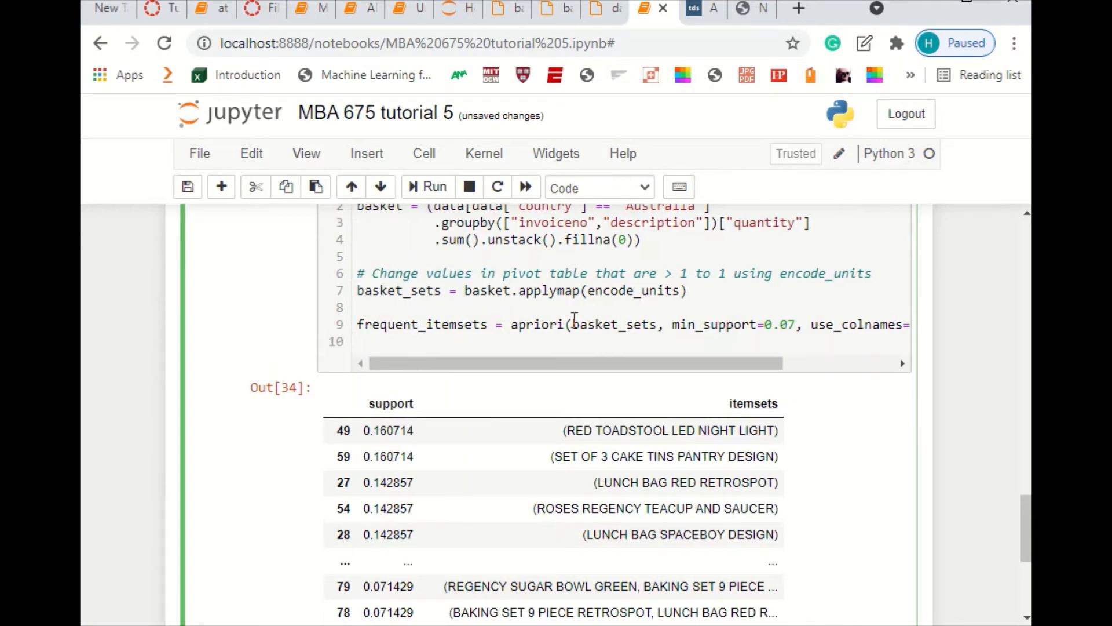
type("assoc = (association_rules(frequent_itemsets,                            metric=\"lift\",                            min_threshold=1)          .sort_values(by=['lift'],ascending=False))")
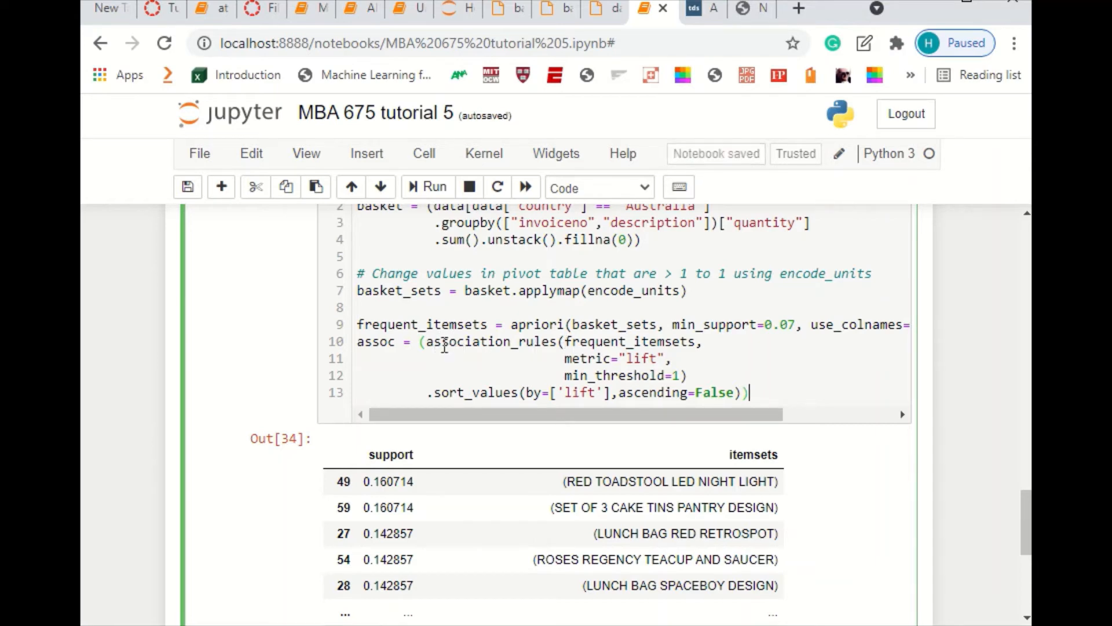
Review the assoc statement part by part: association_rules, its frequent_itemsets input, the lift metric, min_threshold and the sort_values call
left_click_drag(427, 343, 560, 343)
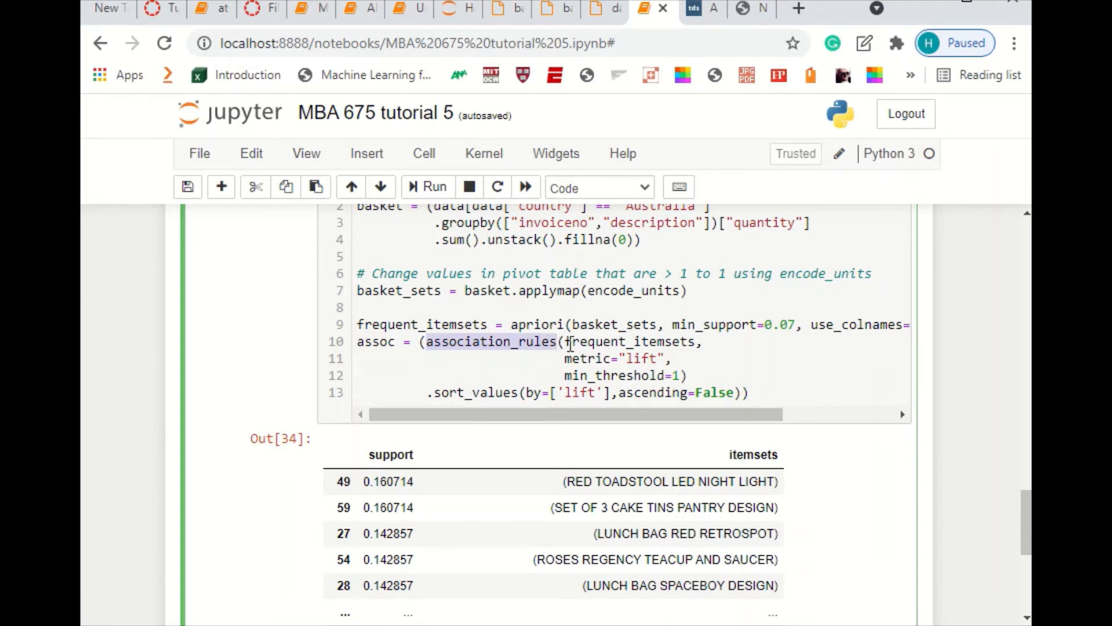
left_click_drag(357, 327, 487, 327)
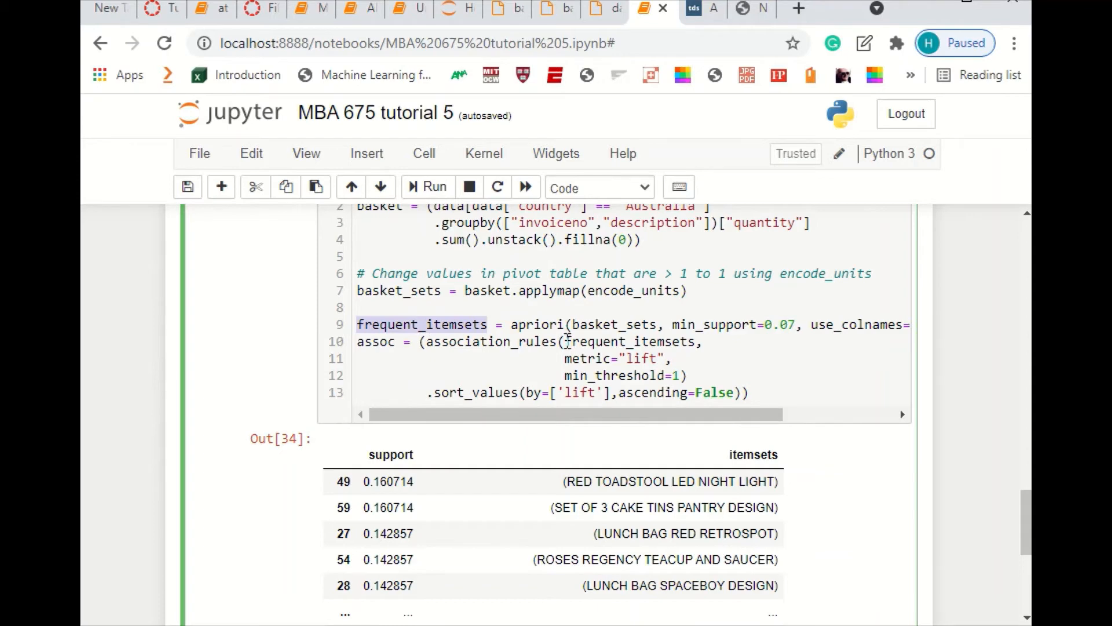
left_click_drag(565, 342, 695, 345)
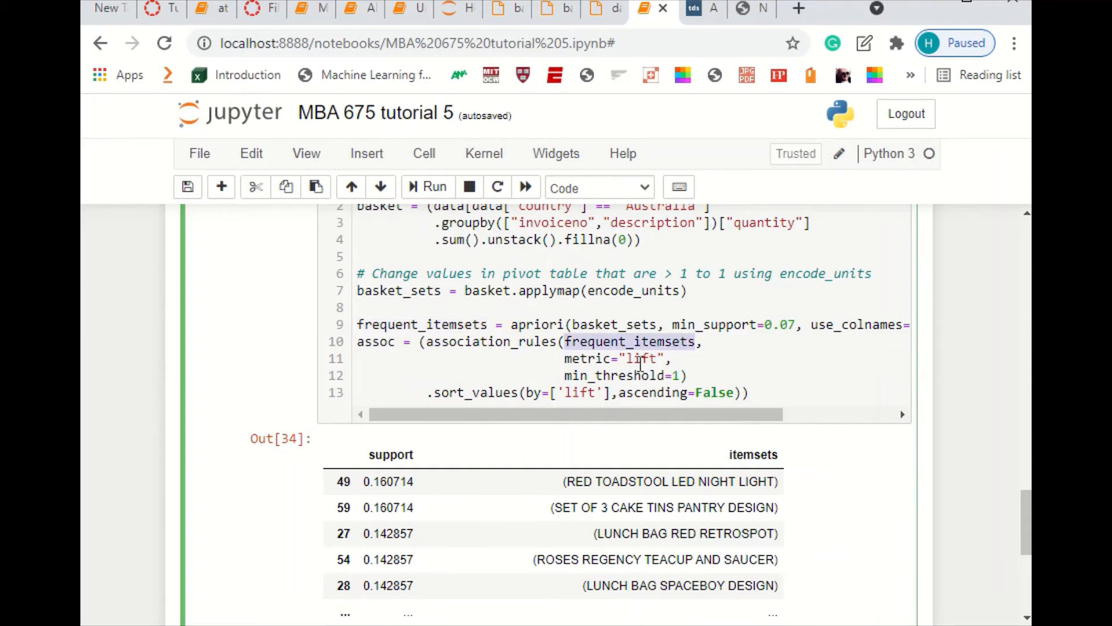
double_click(641, 358)
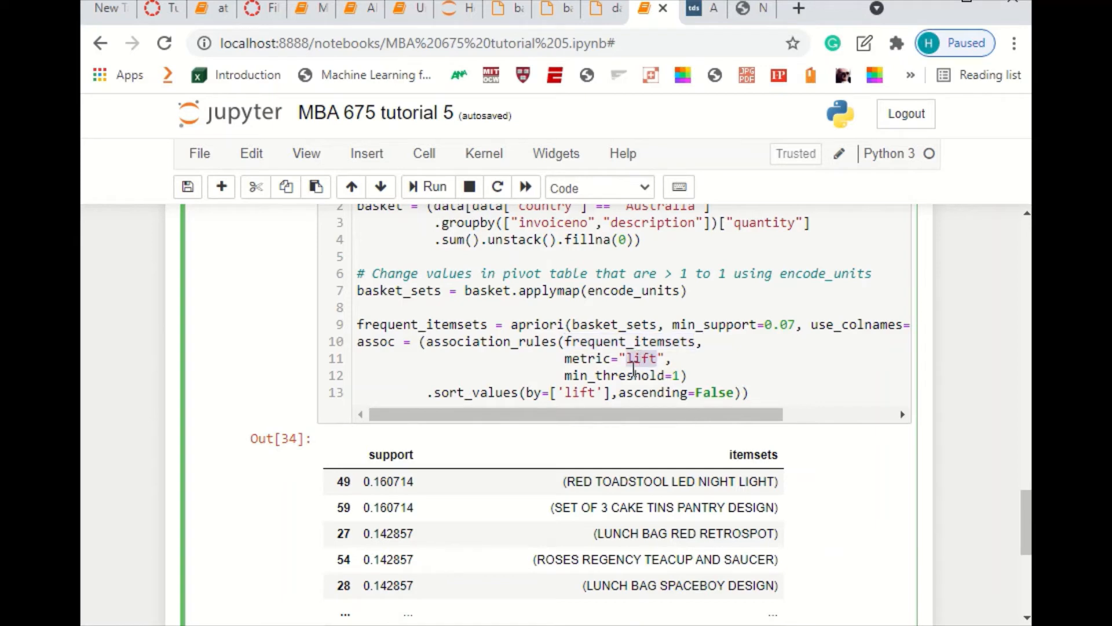
left_click_drag(565, 375, 678, 374)
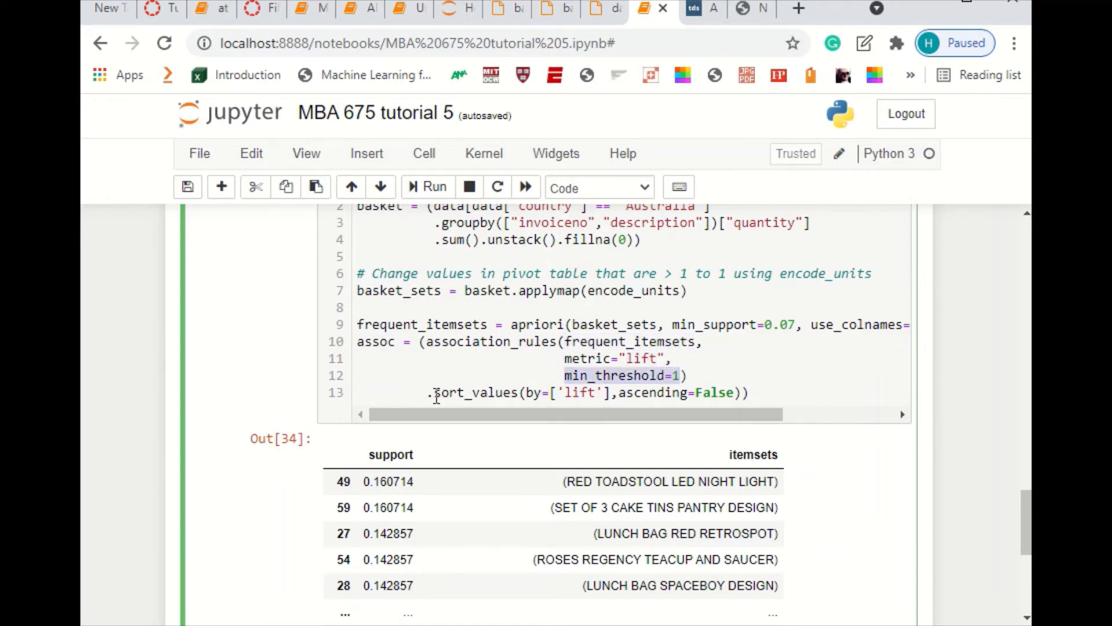
left_click_drag(429, 392, 754, 393)
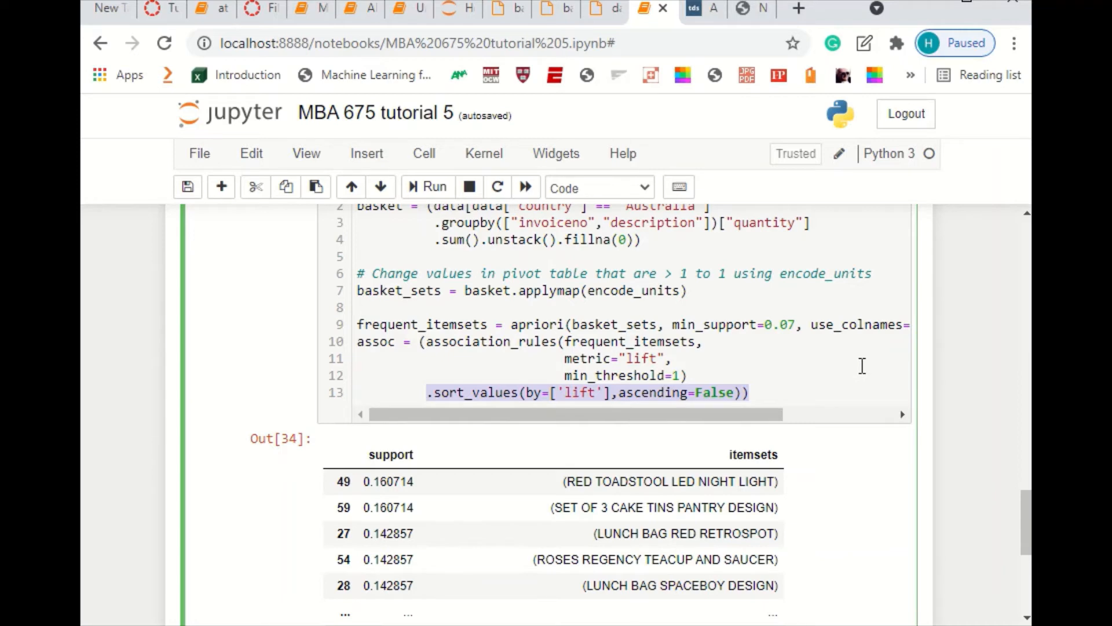
Add a final line containing assoc below the sort_values call and run the cell to output the rules table
key("End")
key("Return")
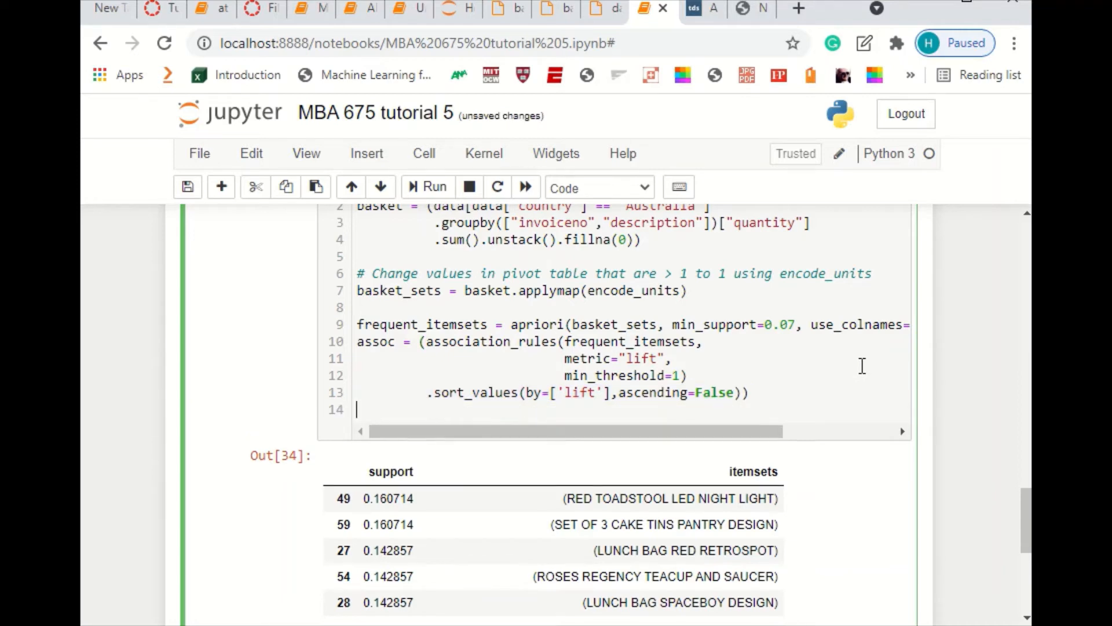
type("assco")
key("BackSpace")
key("BackSpace")
type("oc")
key("ctrl+Return")
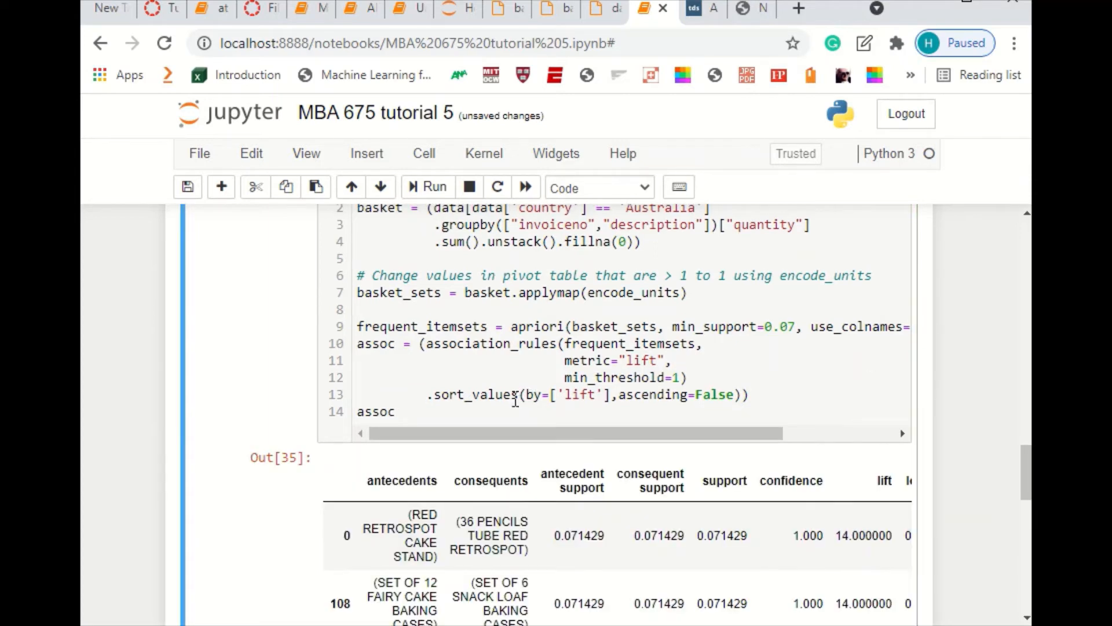
Examine the first association rule's lift, support and antecedent support, along with its antecedent and consequent items
scroll(515, 400, "down", 2)
scroll(513, 394, "down", 2)
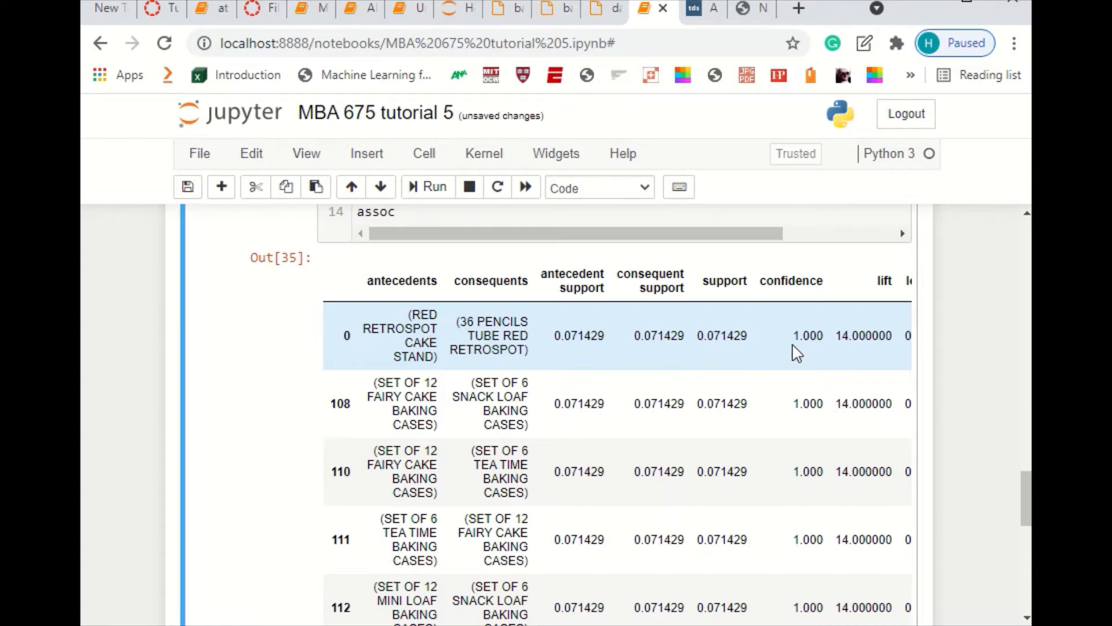
left_click_drag(793, 336, 891, 336)
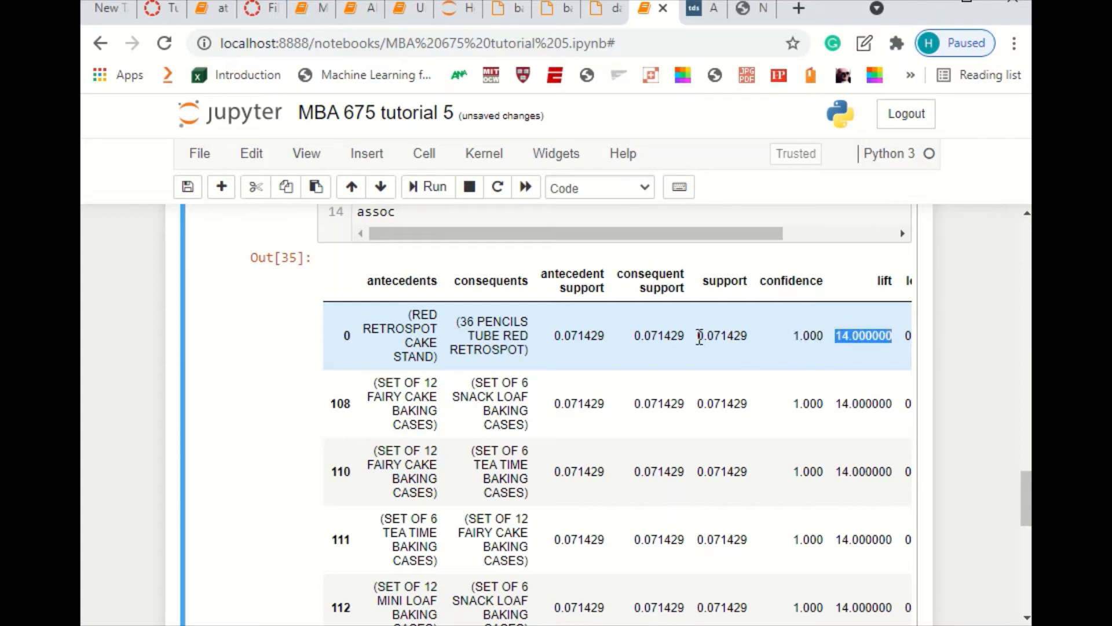
left_click_drag(697, 336, 748, 335)
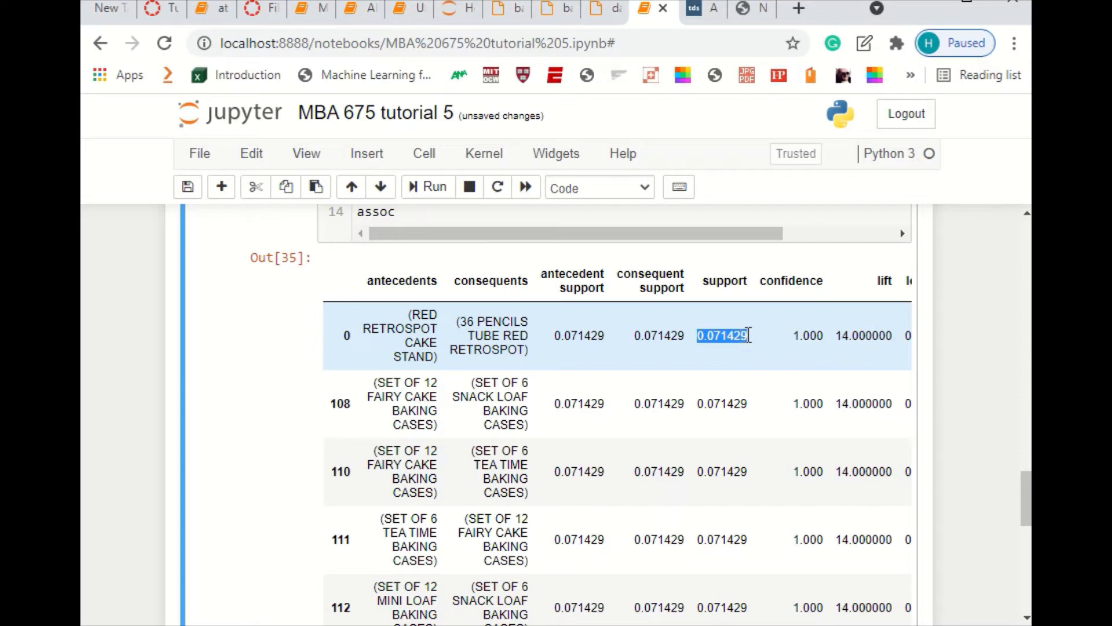
left_click_drag(555, 336, 605, 337)
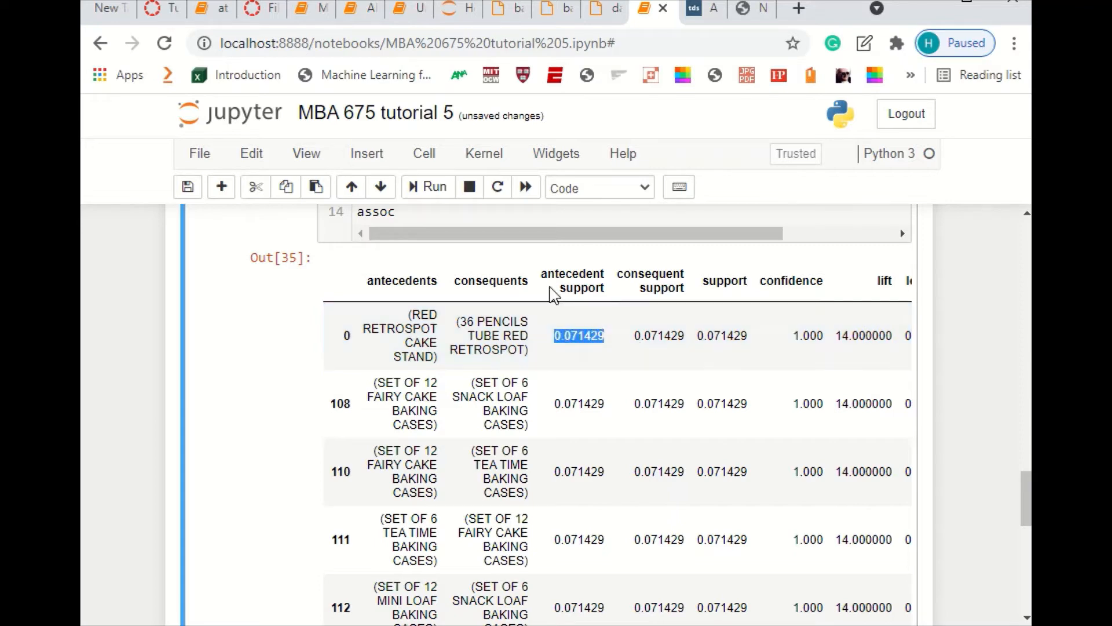
left_click_drag(414, 313, 526, 351)
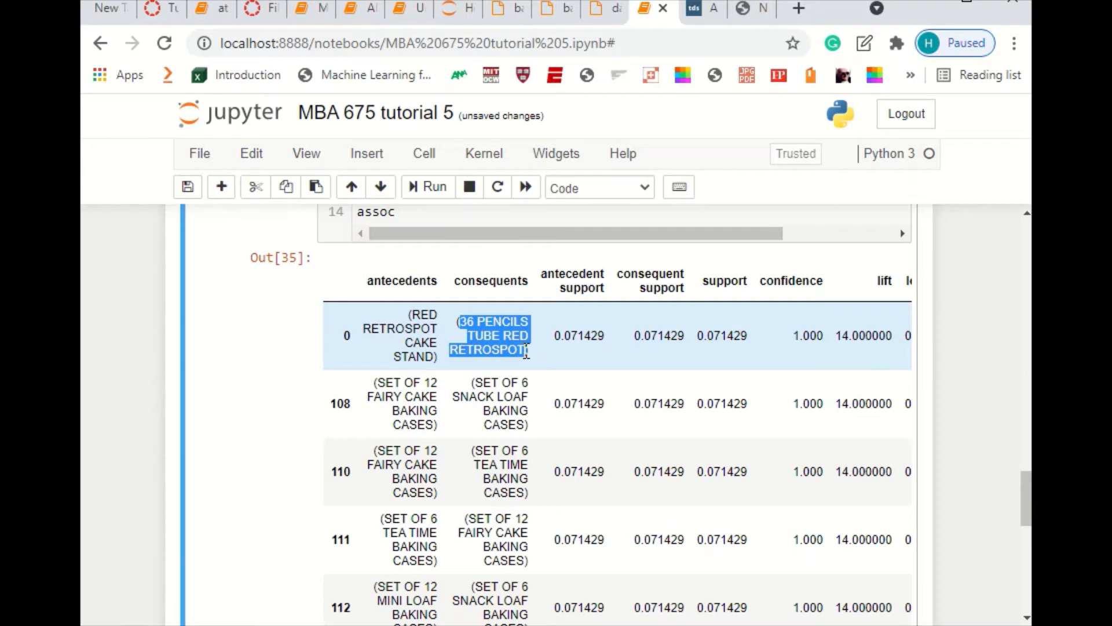
left_click_drag(698, 336, 747, 342)
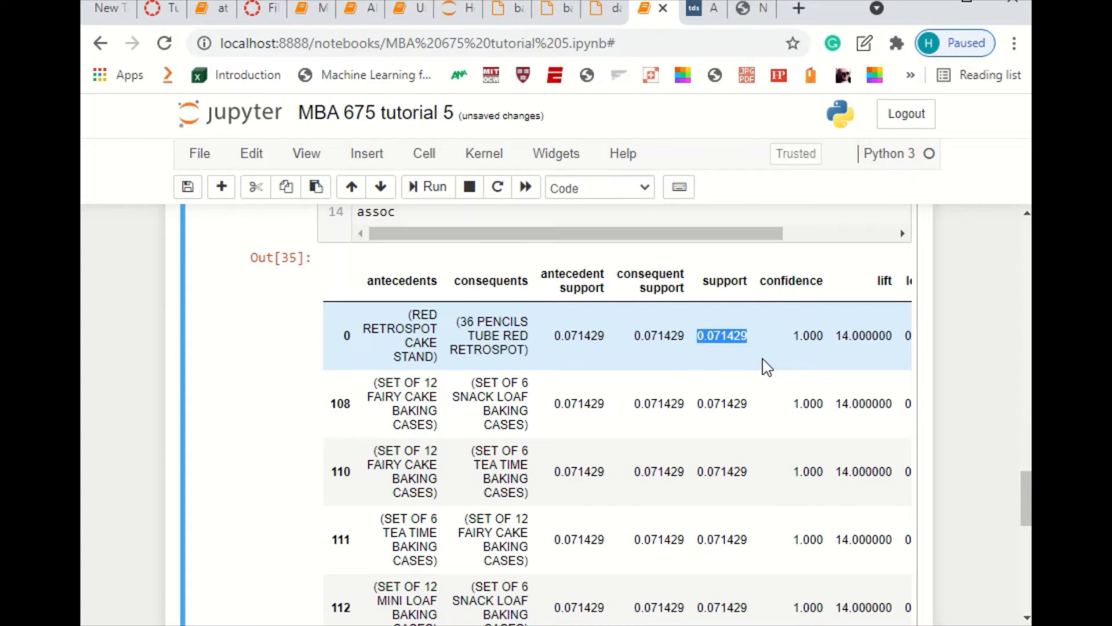
Examine the antecedent, consequent, confidence and support values of rule 0 in the association rules table
left_click_drag(458, 321, 525, 351)
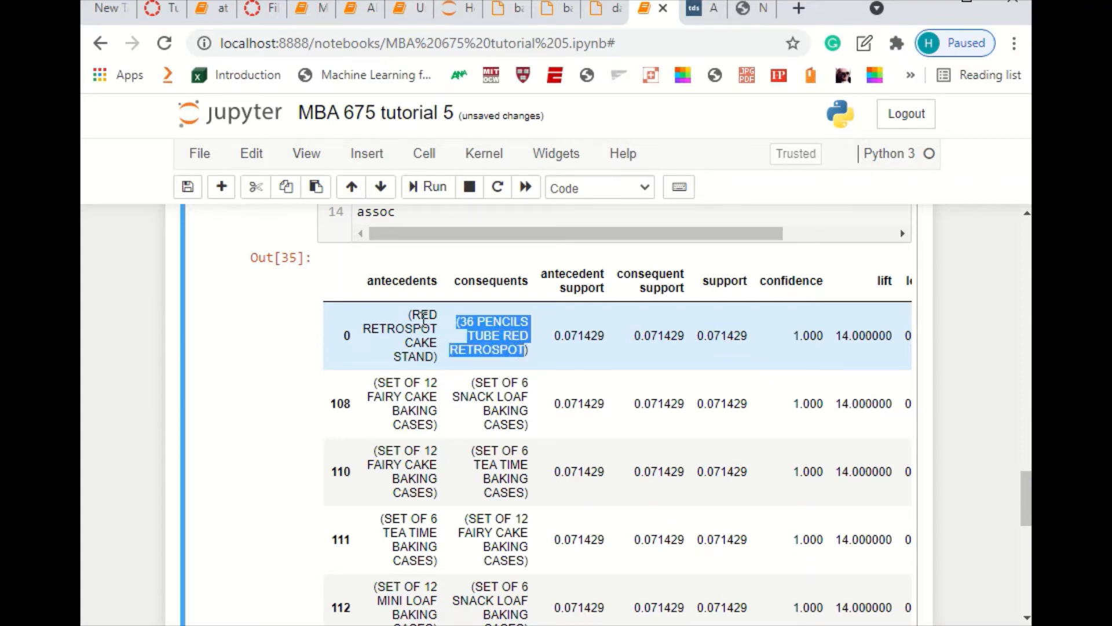
left_click_drag(412, 314, 433, 360)
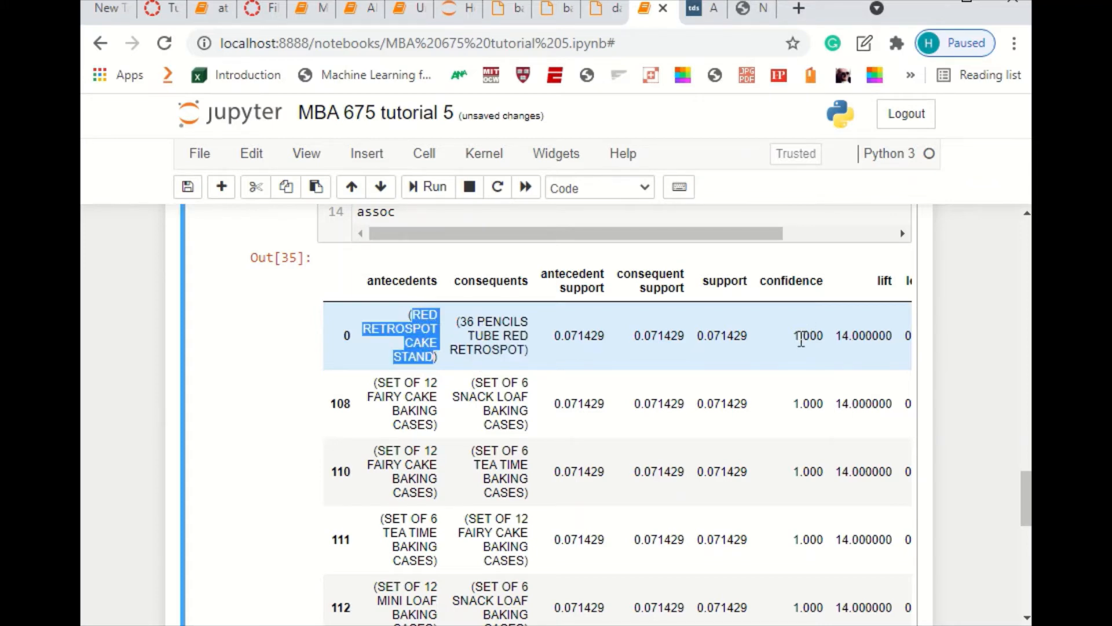
left_click_drag(793, 336, 823, 339)
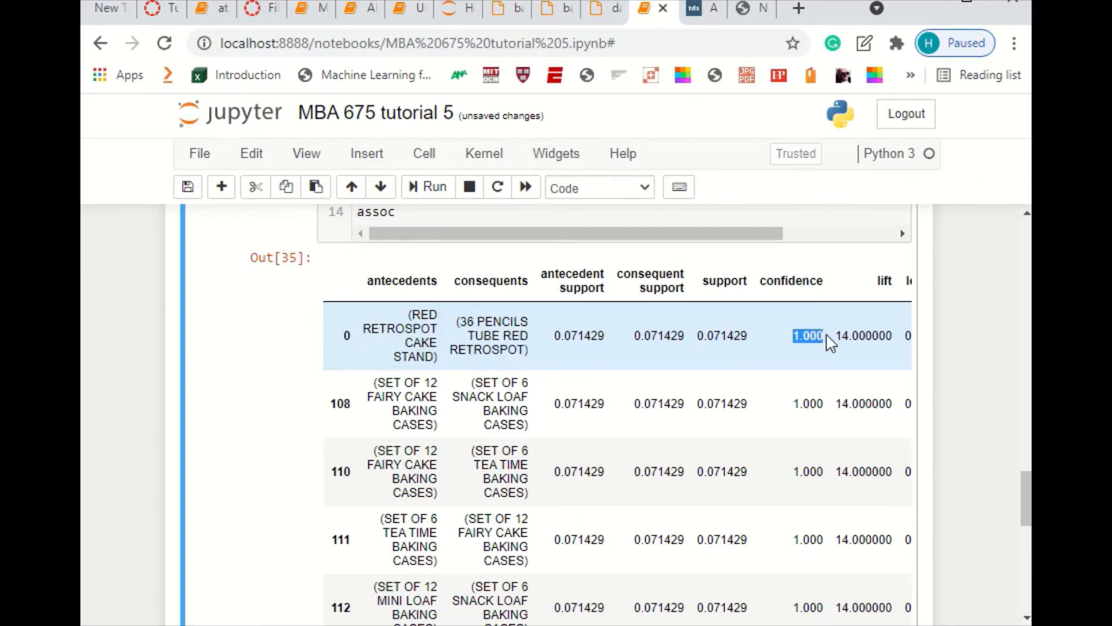
left_click_drag(412, 314, 437, 355)
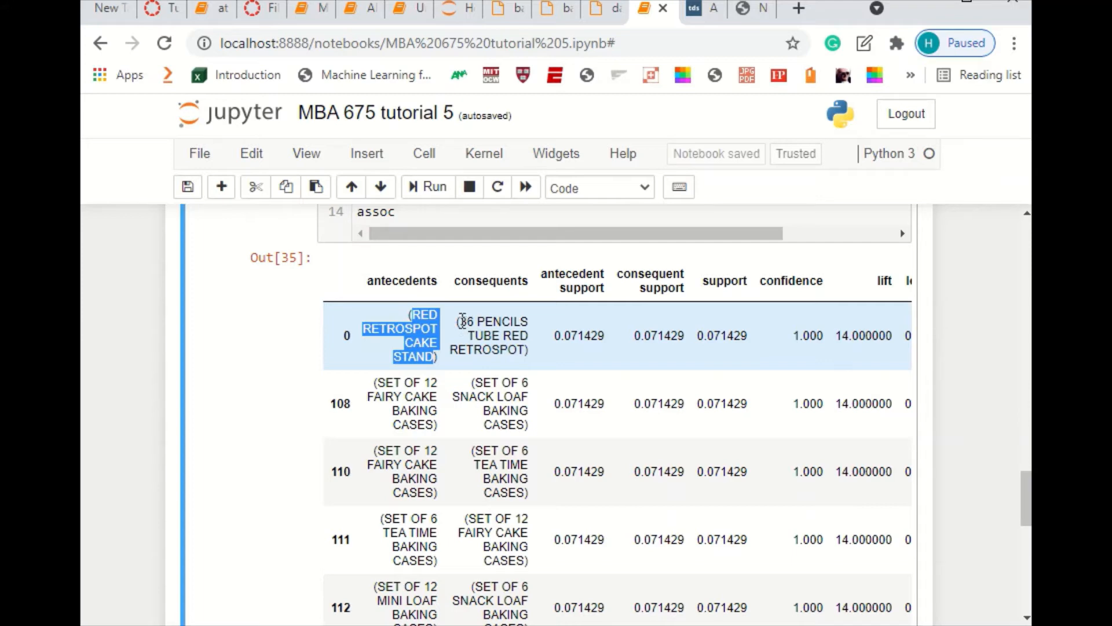
mouse_move(460, 322)
left_mouse_down()
mouse_move(527, 336)
mouse_move(524, 352)
left_mouse_up()
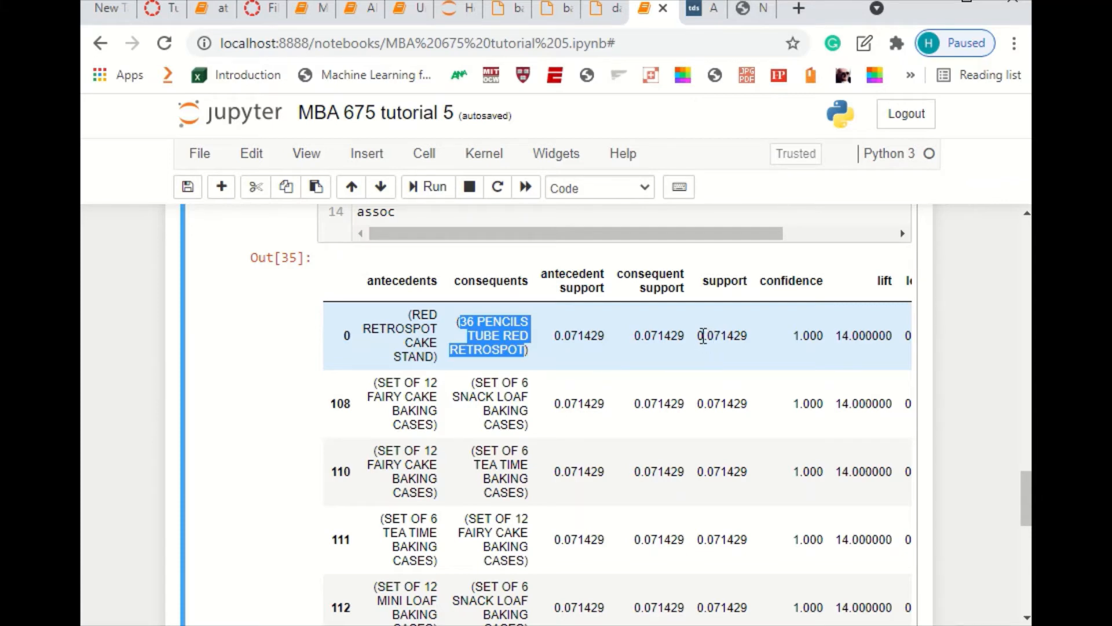
left_click_drag(698, 336, 759, 346)
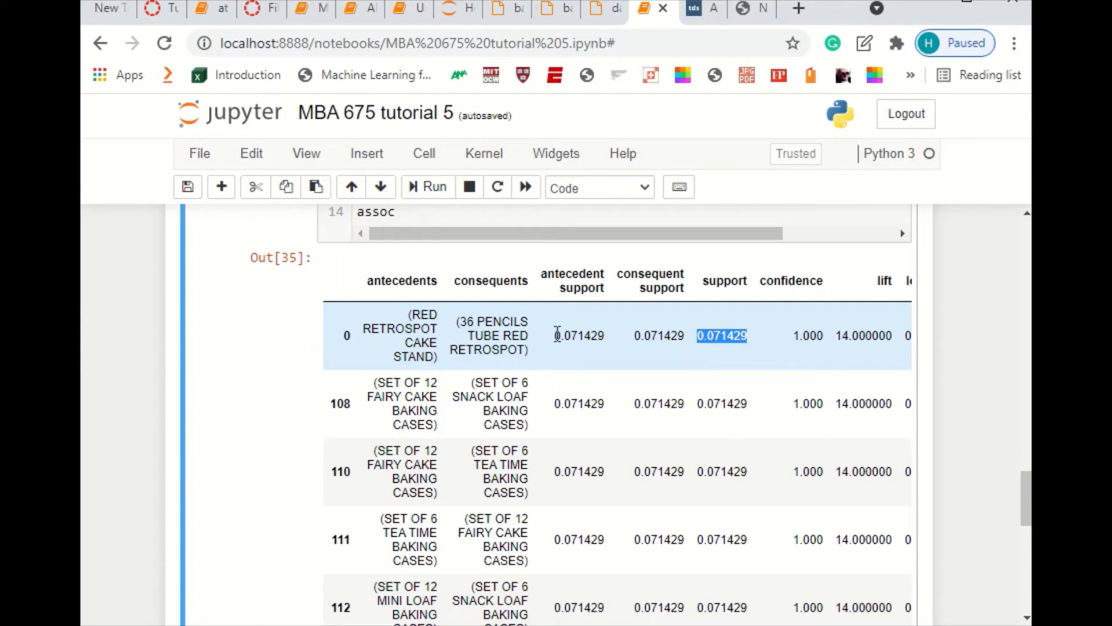
left_click_drag(554, 336, 608, 345)
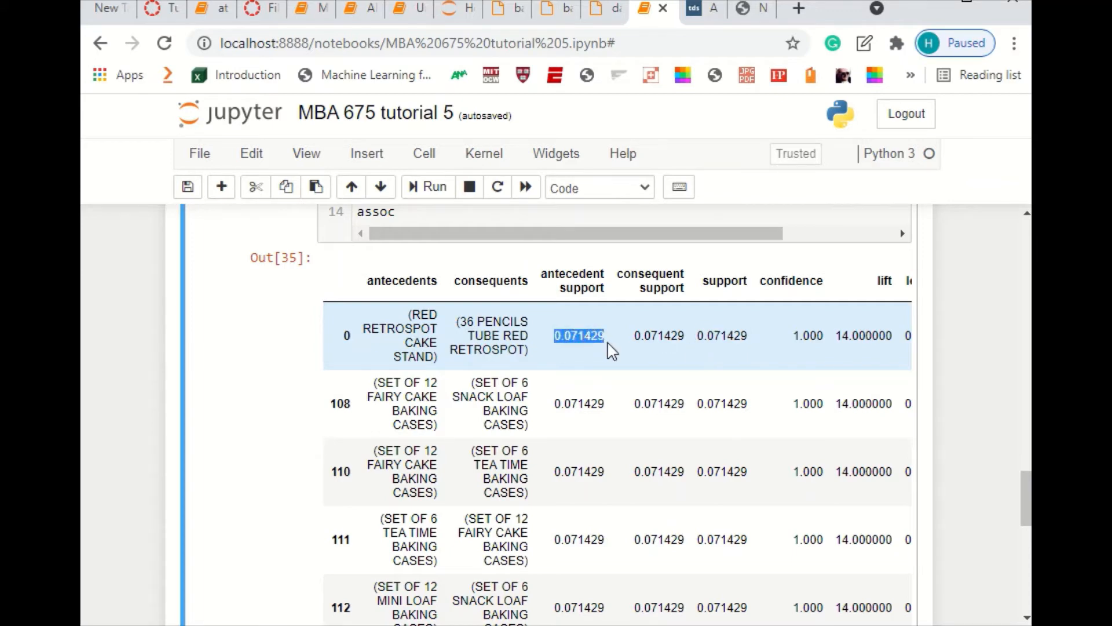
left_click_drag(697, 336, 752, 343)
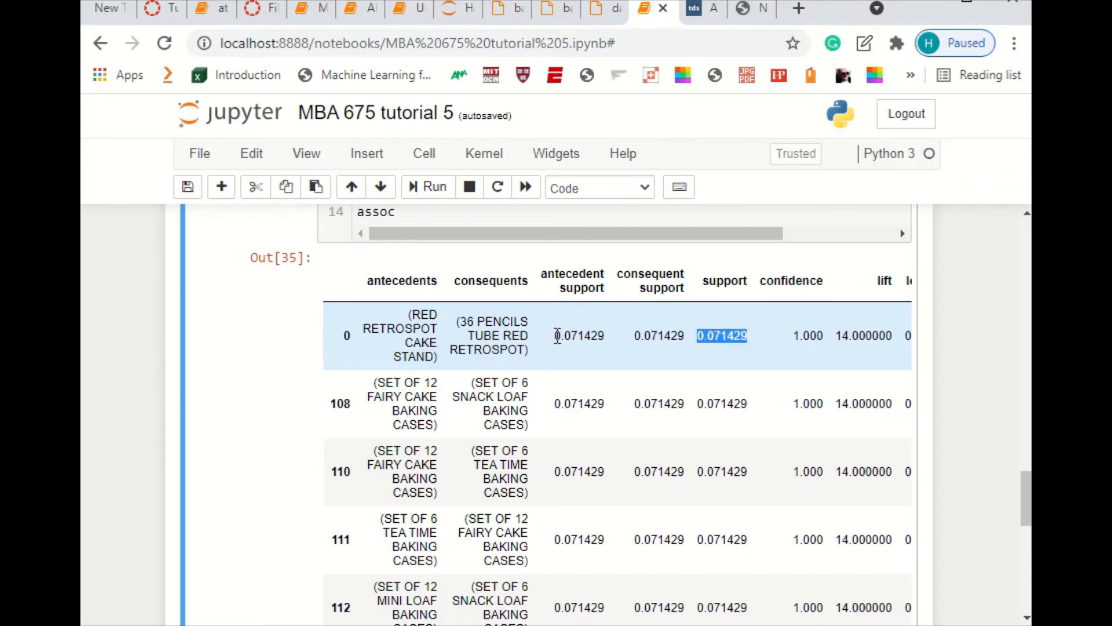
left_click_drag(555, 336, 609, 340)
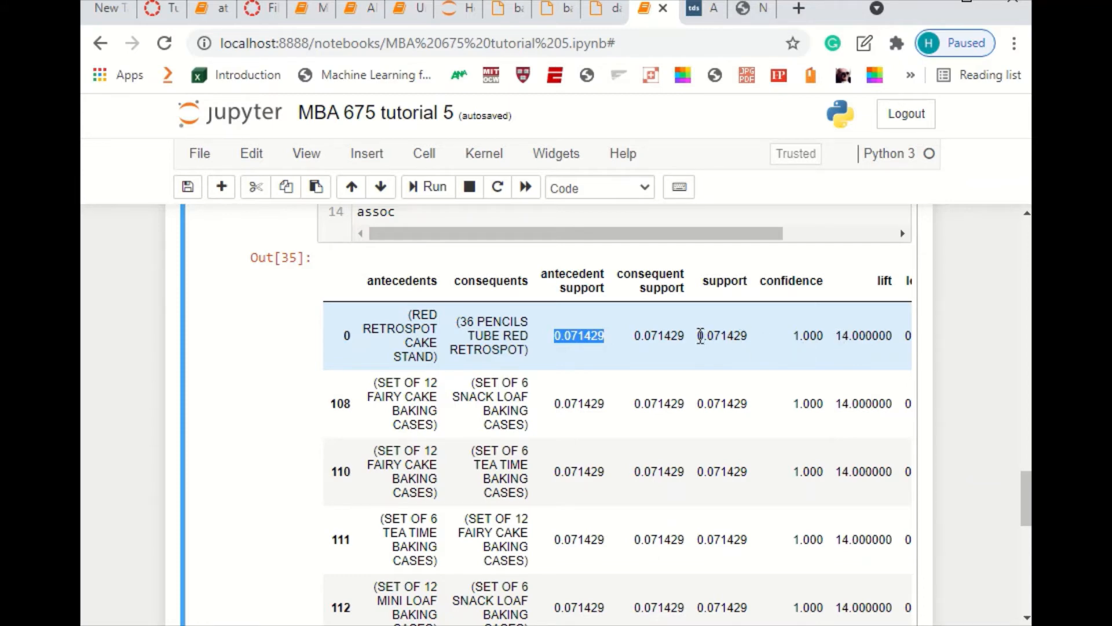
left_click_drag(700, 336, 749, 338)
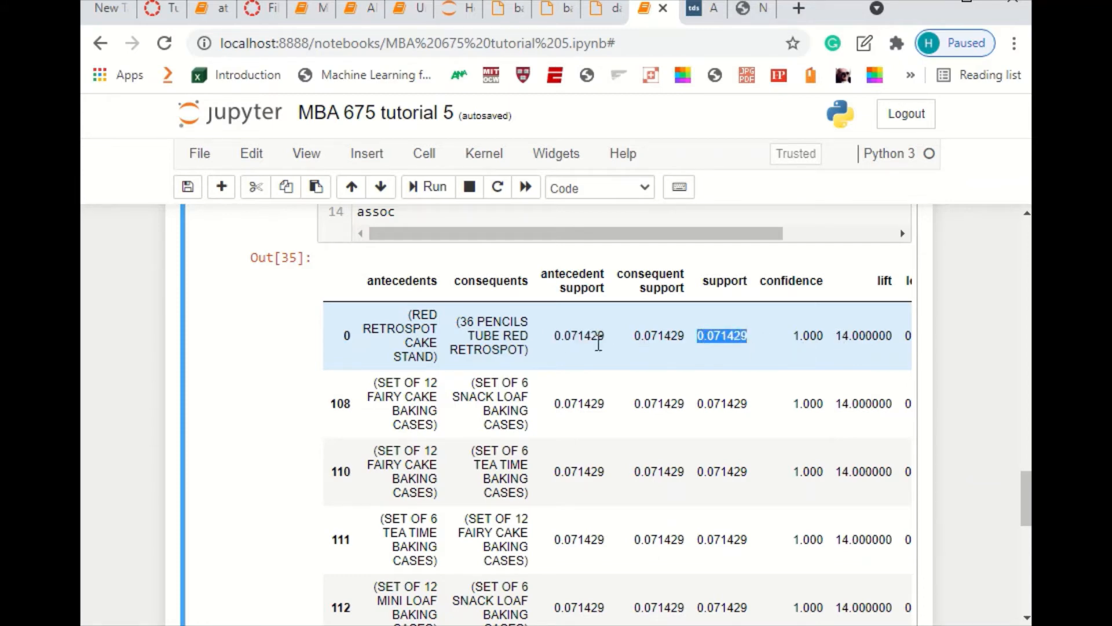
left_click_drag(555, 336, 605, 336)
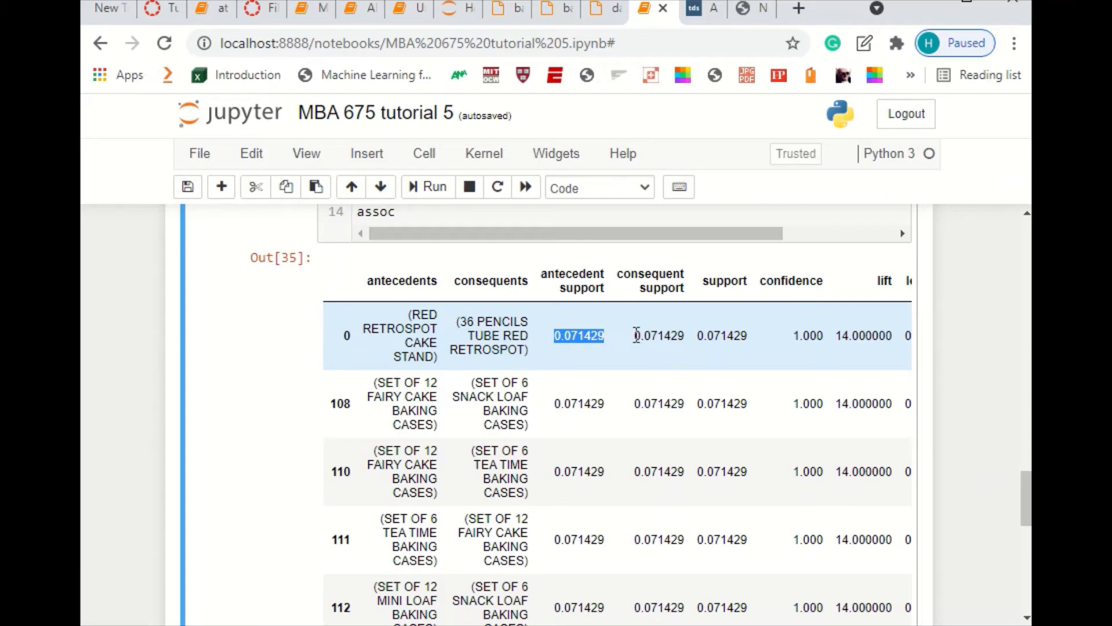
left_click_drag(635, 336, 697, 340)
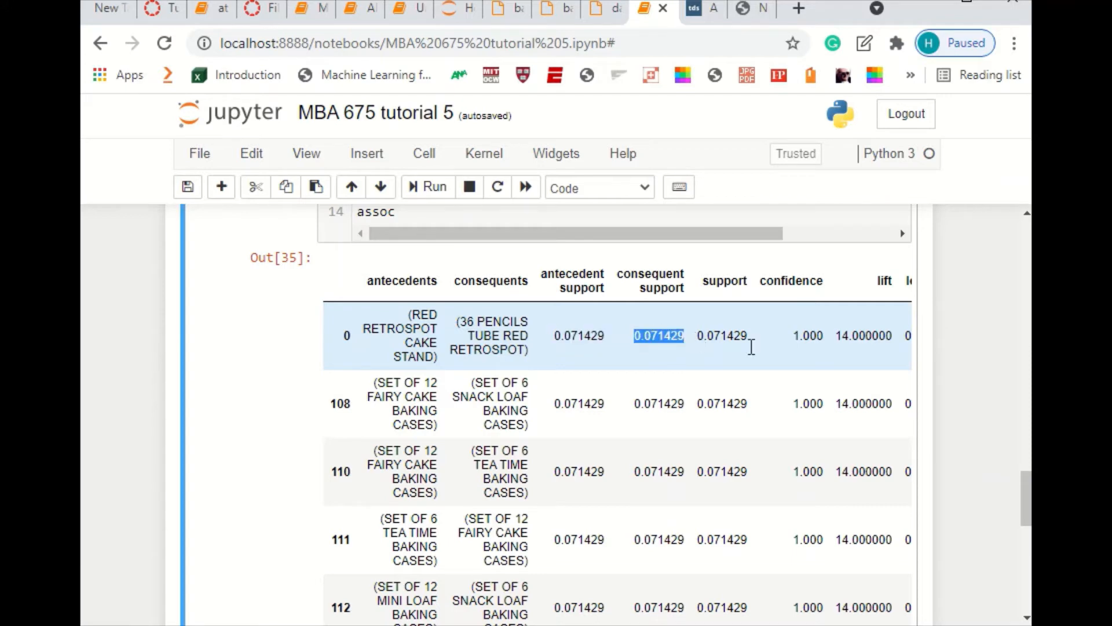
Examine the lift of rule 0 in relation to its cake stand antecedent and pencil tube consequent
left_click(839, 336)
left_click_drag(839, 336, 948, 337)
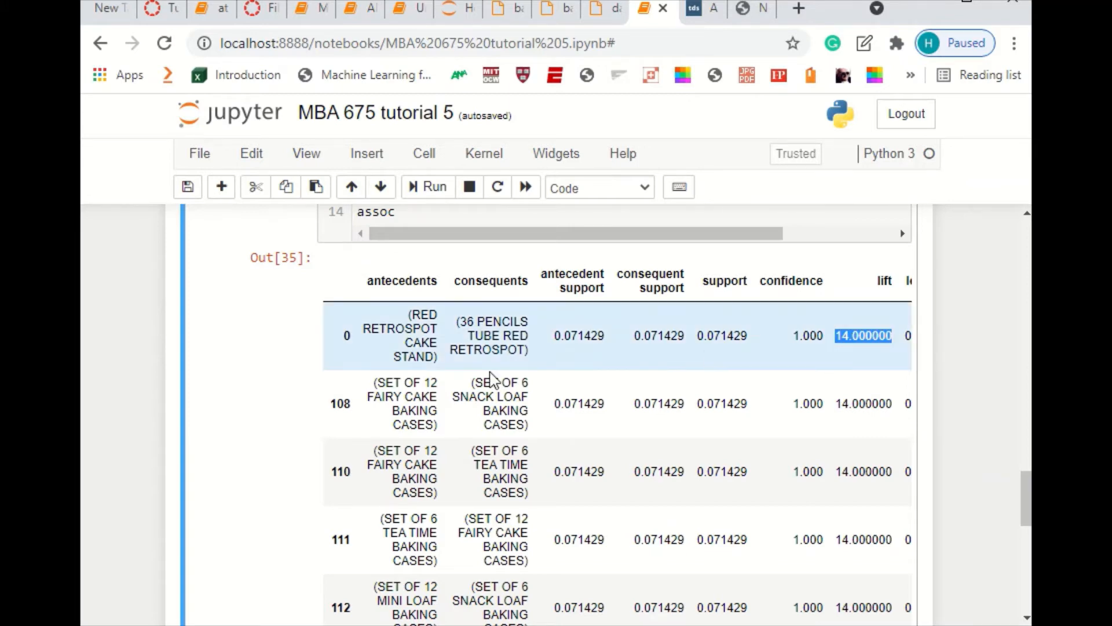
left_click(415, 314)
left_click_drag(415, 314, 436, 358)
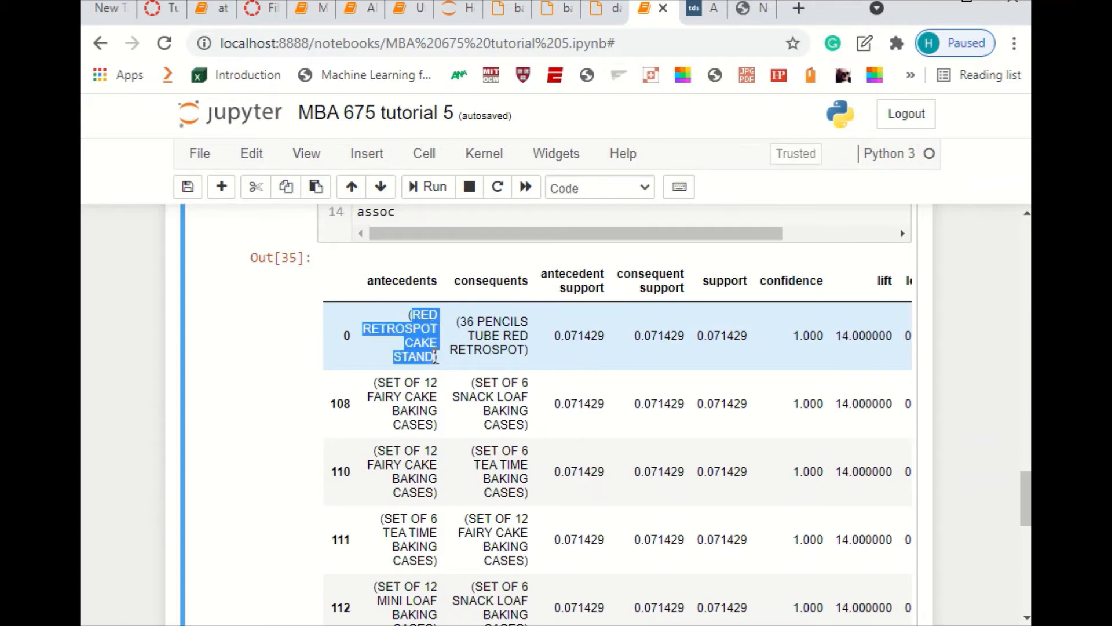
left_click_drag(463, 320, 526, 349)
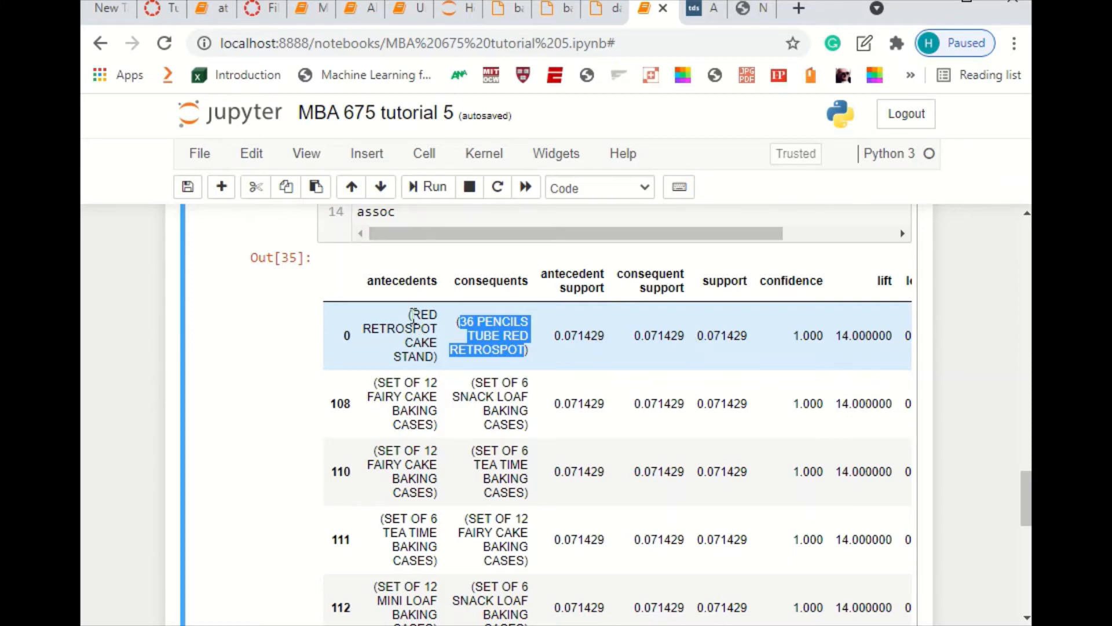
left_click_drag(413, 315, 435, 356)
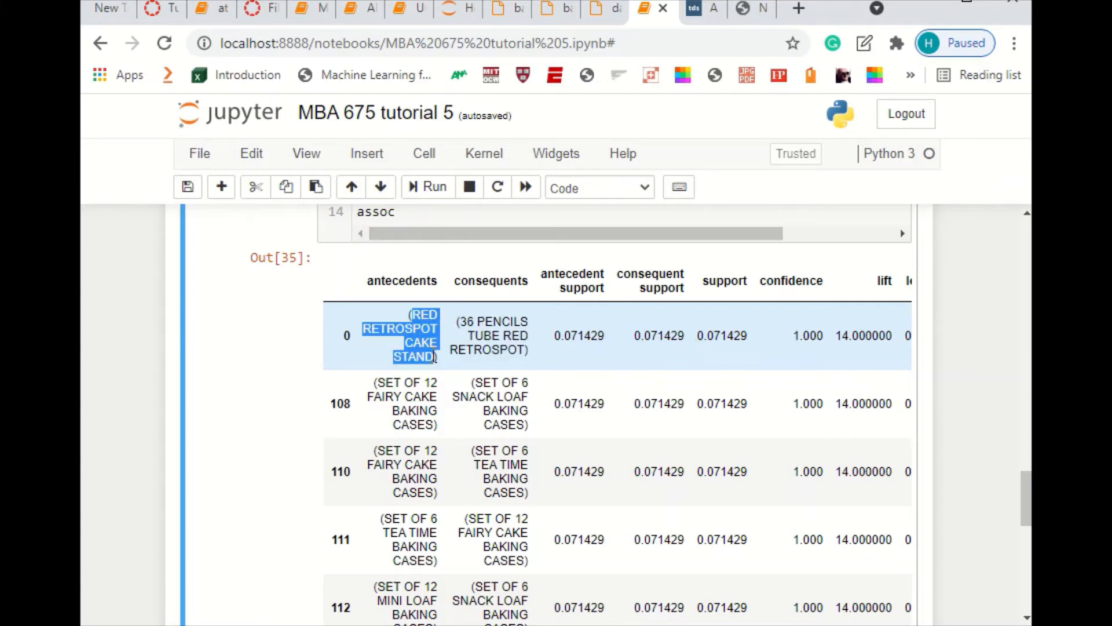
left_click_drag(460, 320, 523, 355)
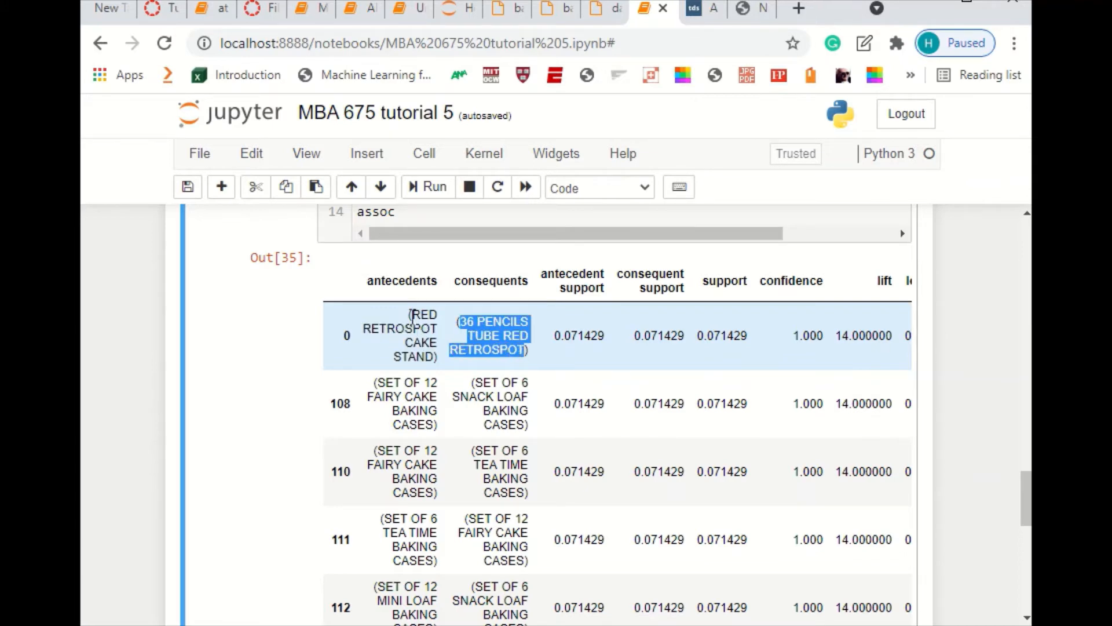
left_click_drag(413, 315, 438, 357)
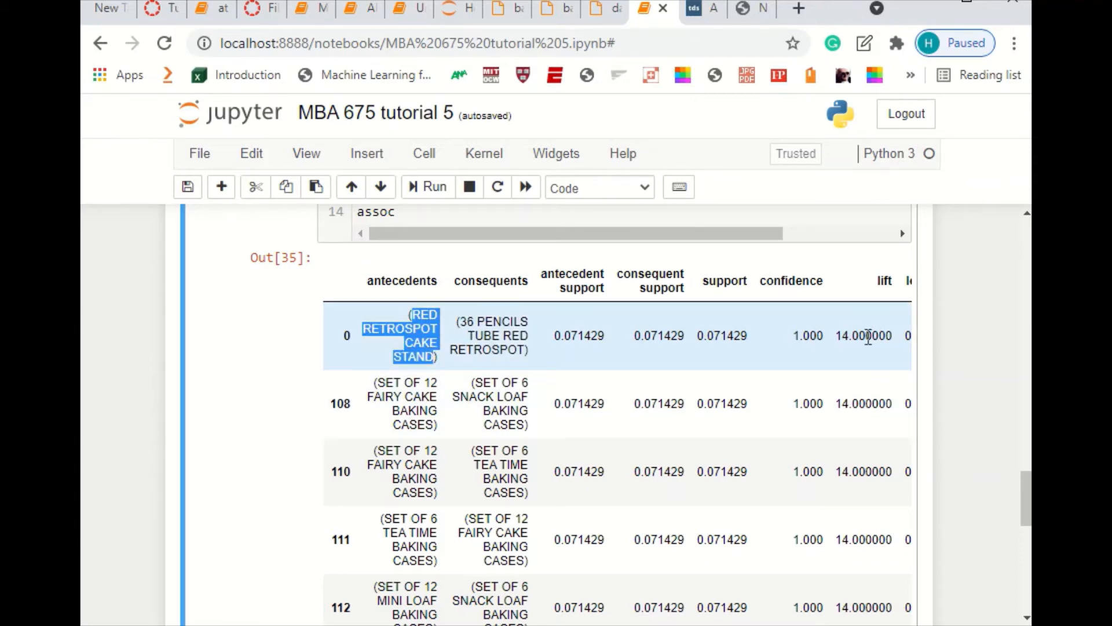
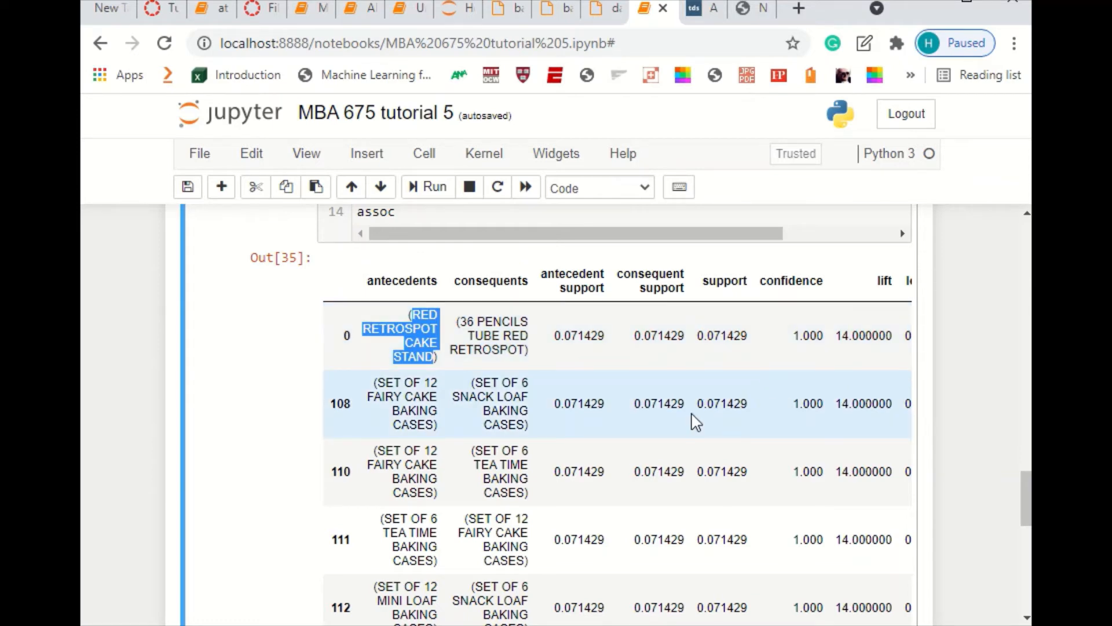
In the empty last cell, enter basket analysis code for i = 2 with apriori min_support=0.07, lift metric, min_threshold=1 and final descending lift sort
scroll(695, 423, "down", 2)
scroll(695, 427, "down", 2)
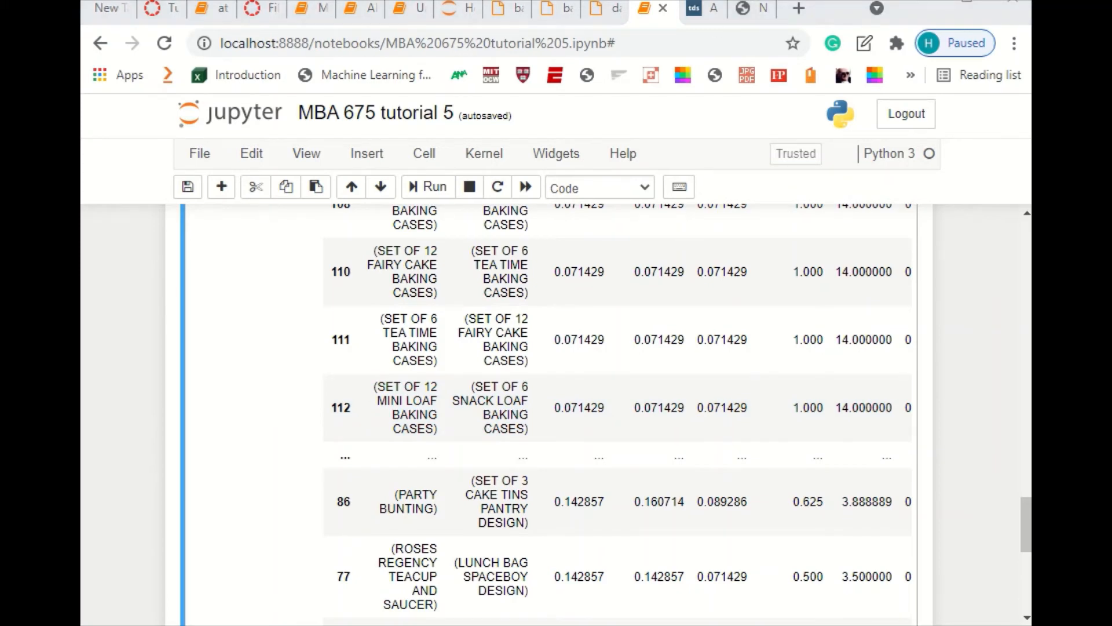
key("Down")
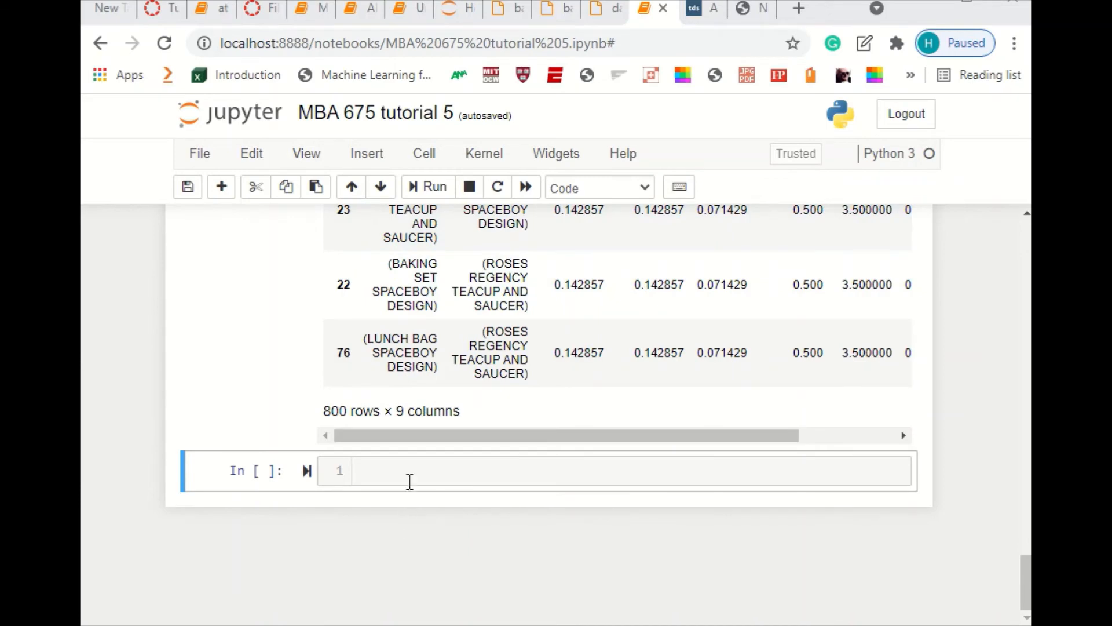
left_click(410, 478)
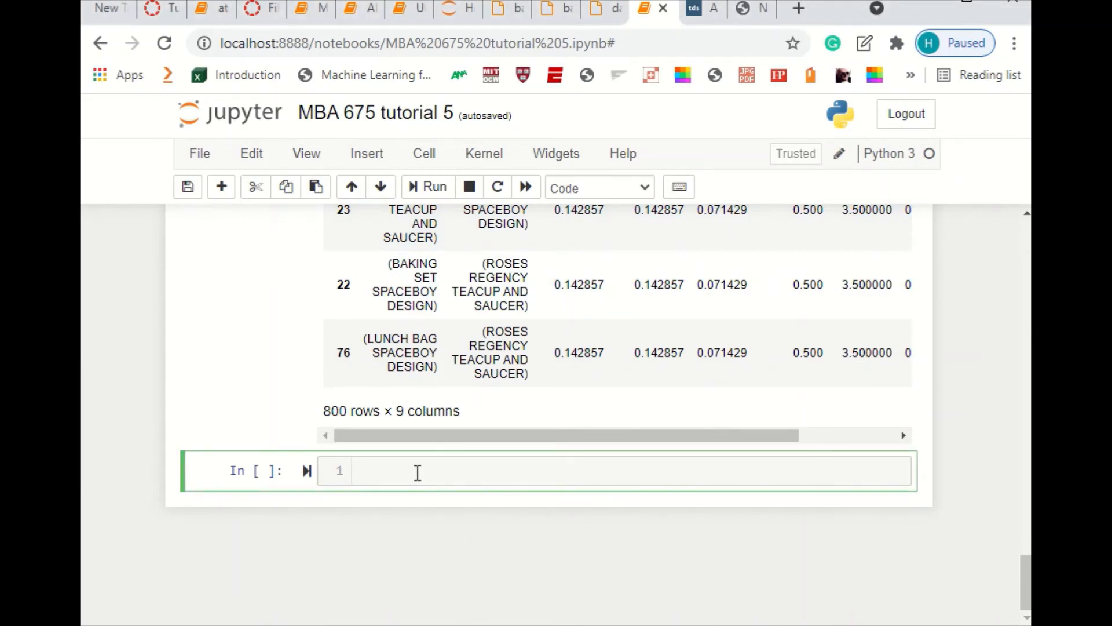
type("i = 2 nation  = country[i] print(nation) basket_sets = (data[data['country'] == nation]                .groupby([\"invoiceno\",\"description\"])[\"quantity\"]                .sum().unstack().fillna(0)).applymap(encode_units) frequent_itemsets = apriori(basket_sets, min_support=0.07, use_colnames=True) assoc = (association_rules(frequent_itemsets,                            metric=\"lift\",                            min_threshold=1)          .sort_values(by=['confidence'],ascending=False))  assoc.sort_values(by=['lift'],ascending=False)")
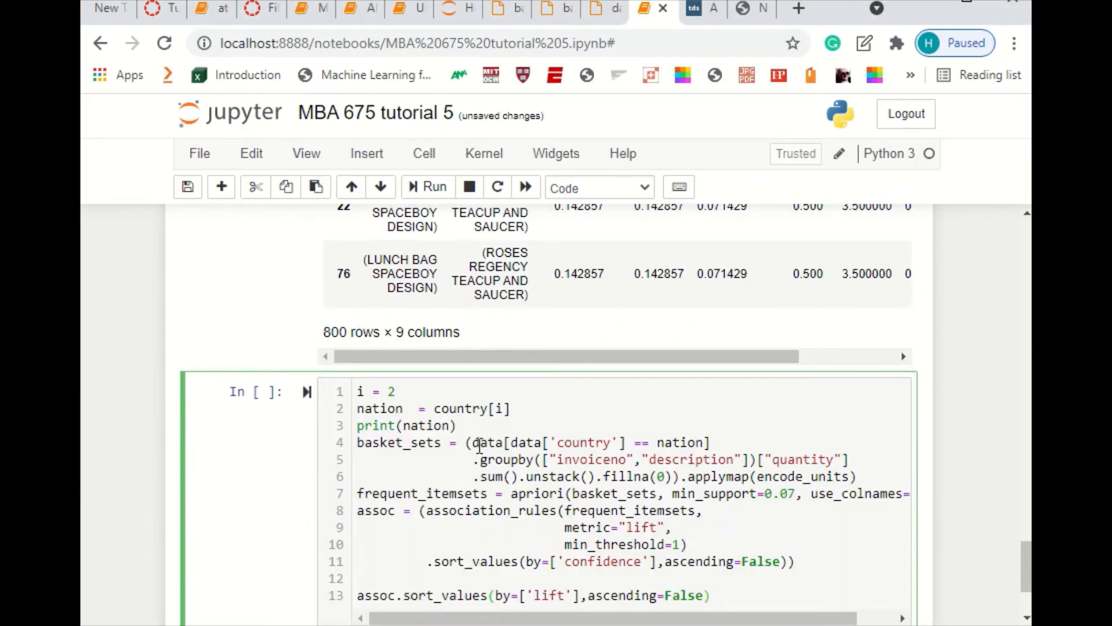
Check which country index i = 2 stands for in the numbered country list of the earlier output
scroll(540, 399, "down", 2)
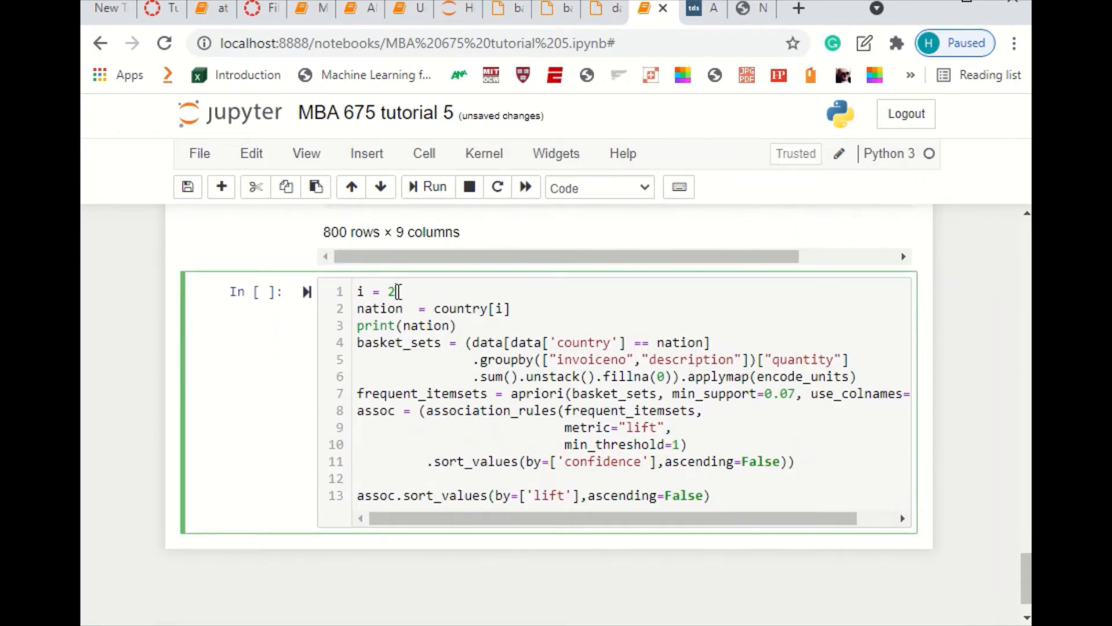
left_click_drag(399, 291, 357, 300)
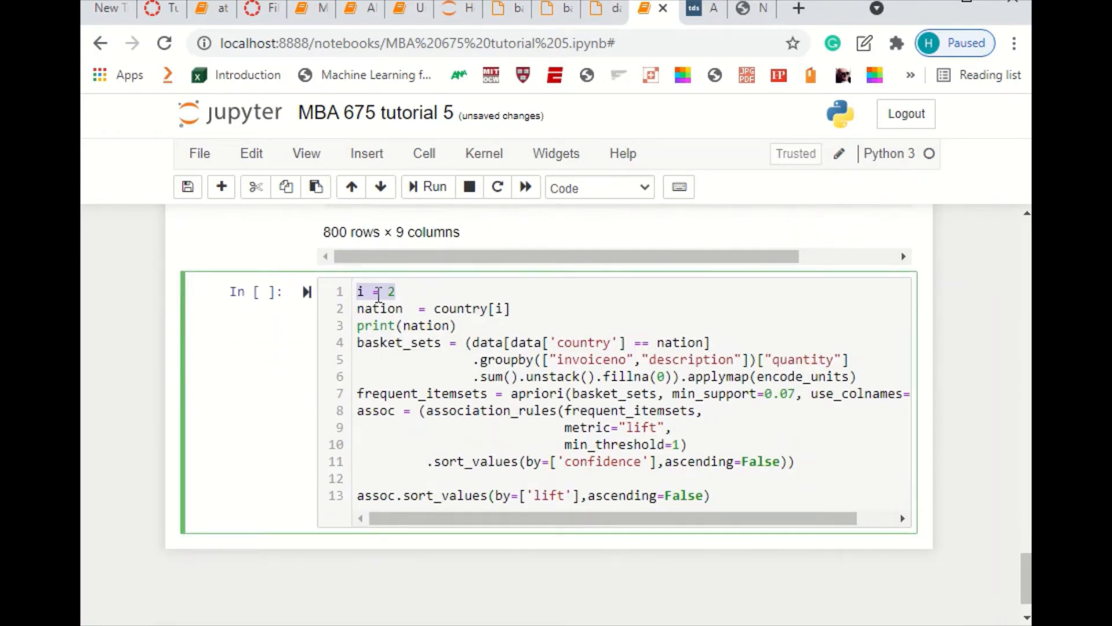
left_click(399, 291)
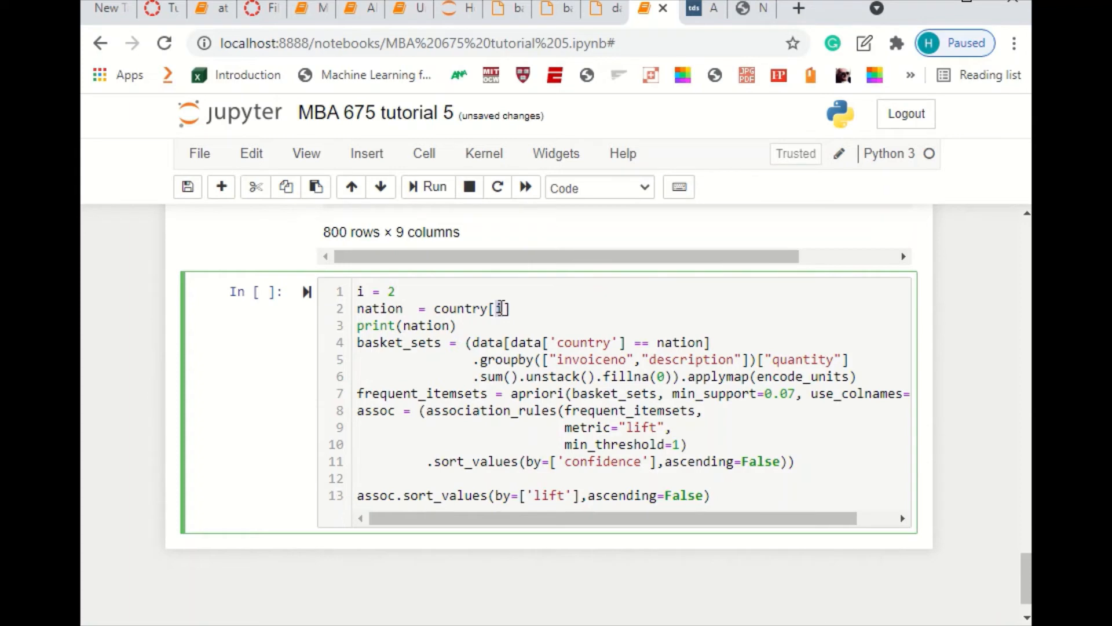
scroll(620, 327, "up", 10)
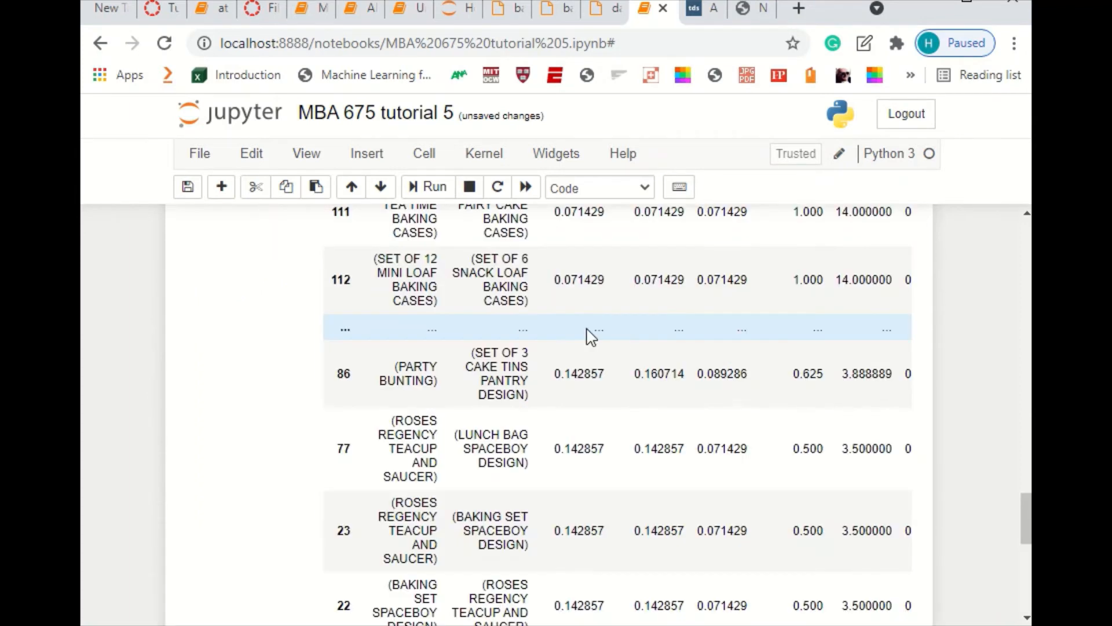
scroll(586, 331, "up", 4)
scroll(559, 415, "up", 7)
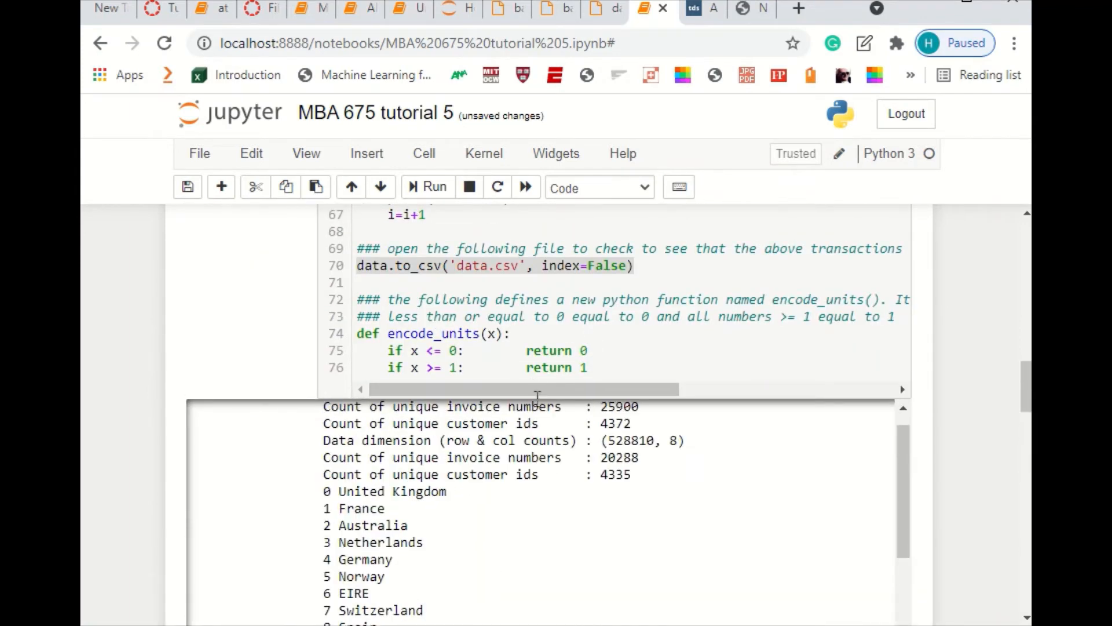
left_click(326, 494)
left_click_drag(327, 494, 332, 526)
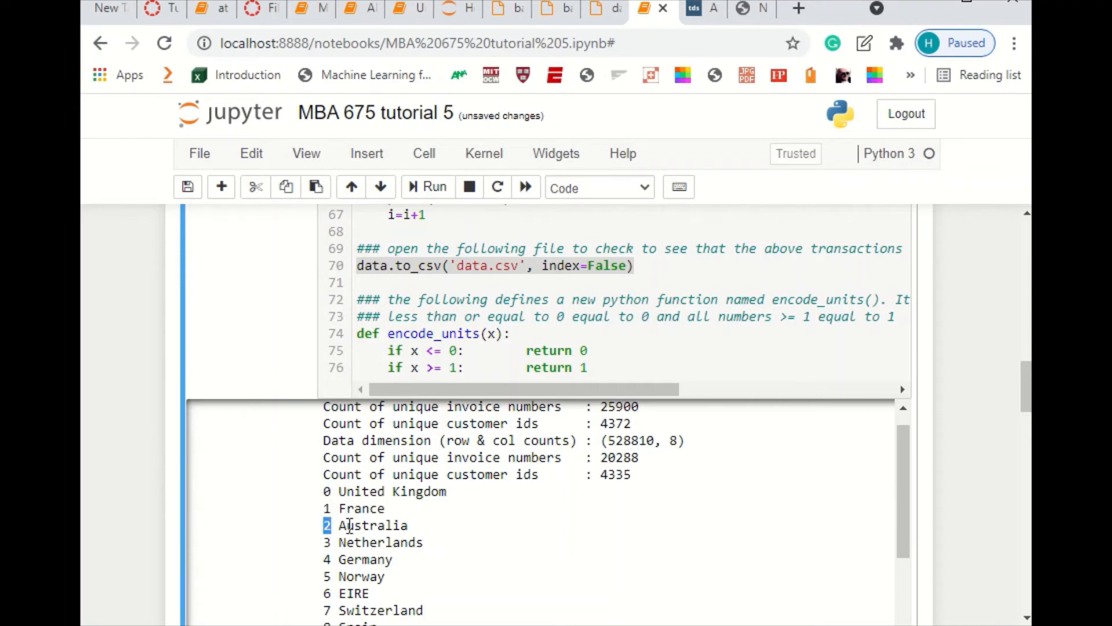
left_click(356, 526)
Review the new cell's print(nation) line and the basket_sets statement, including its sum and applymap(encode_units) calls
scroll(489, 335, "down", 15)
scroll(486, 335, "down", 10)
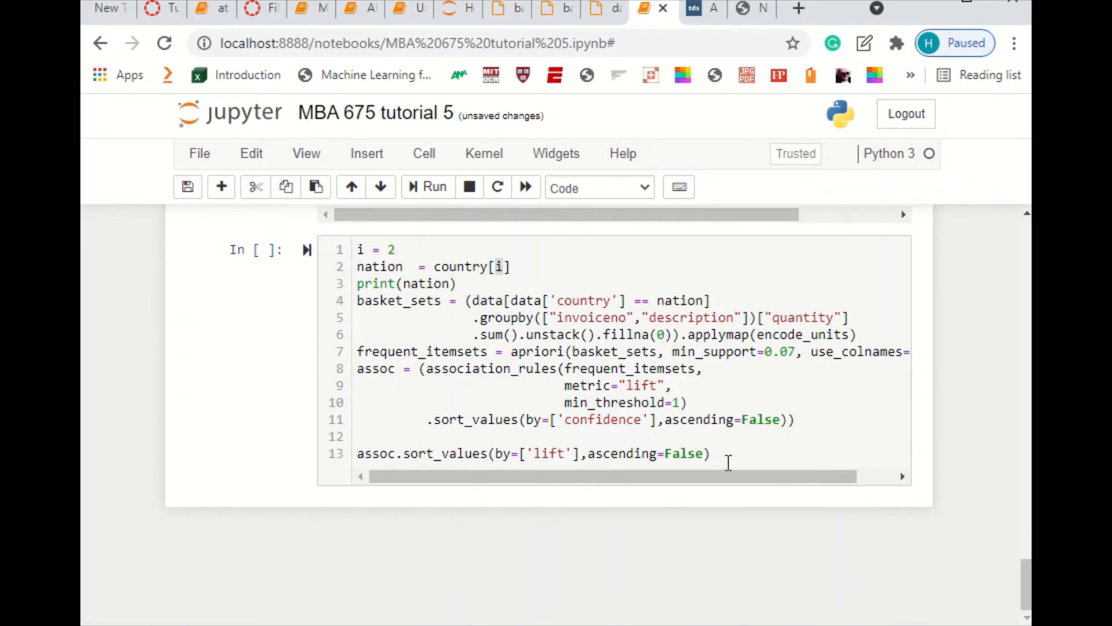
left_click(724, 457)
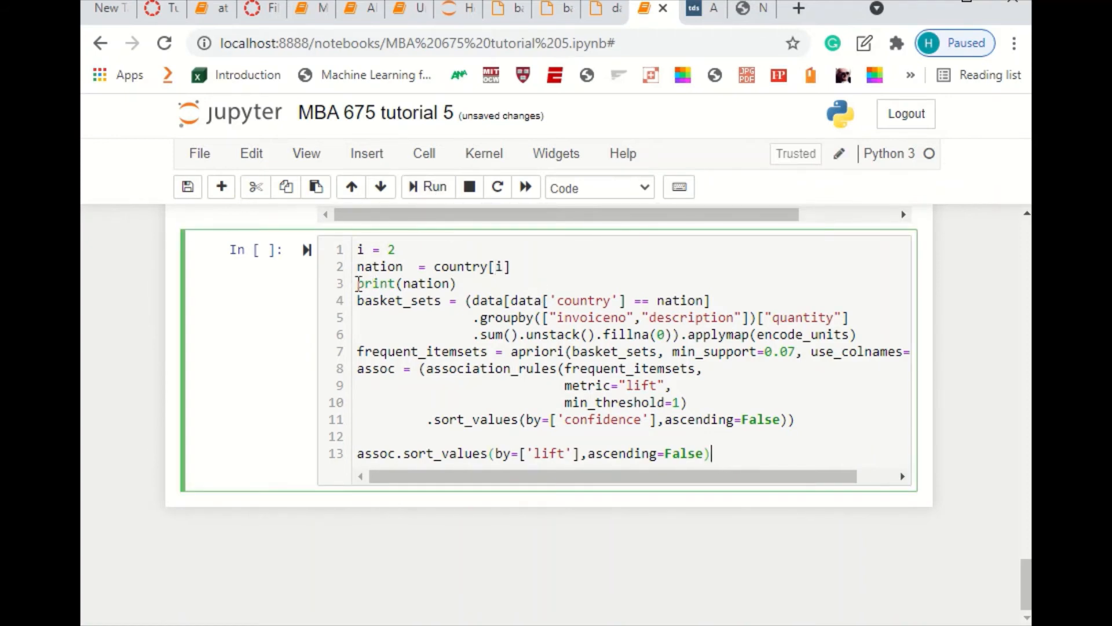
left_click_drag(358, 283, 456, 283)
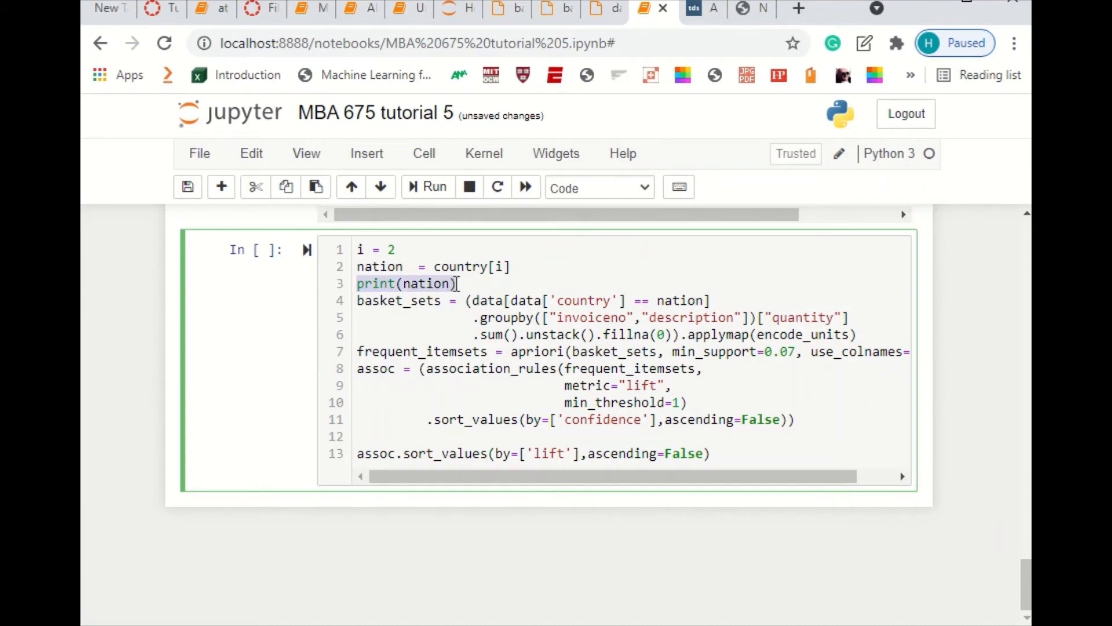
left_click_drag(357, 300, 682, 342)
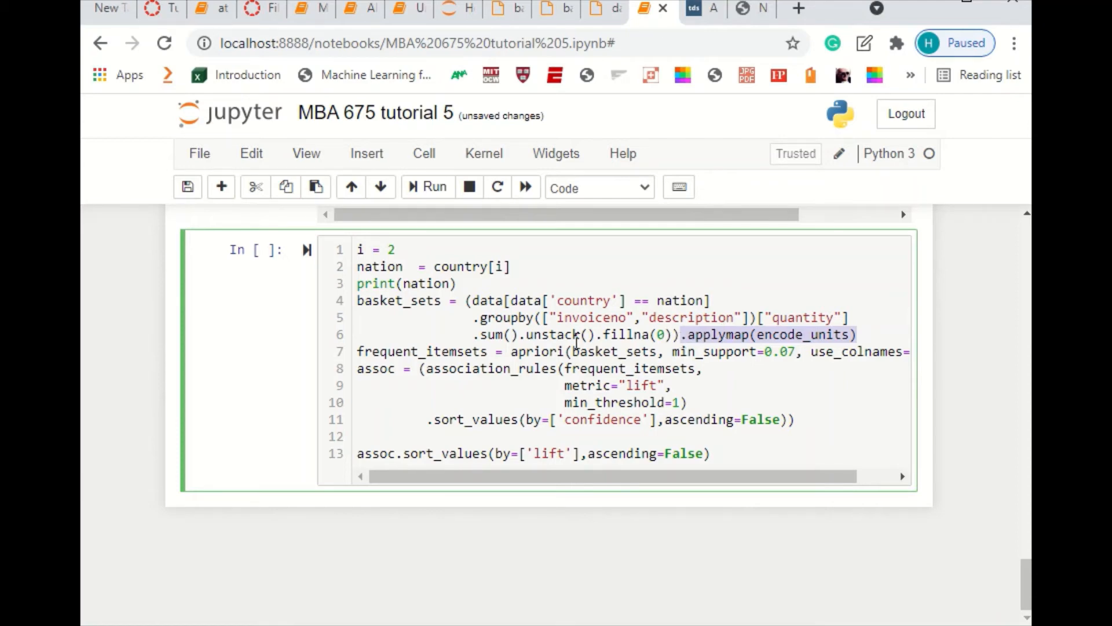
left_click_drag(473, 335, 505, 333)
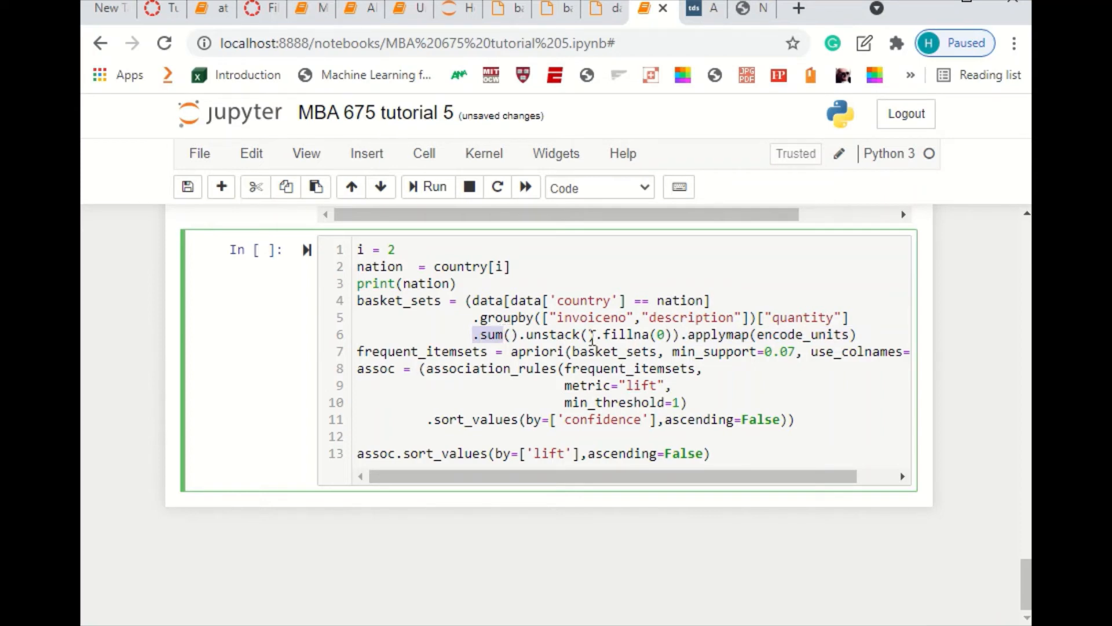
left_click_drag(682, 334, 870, 334)
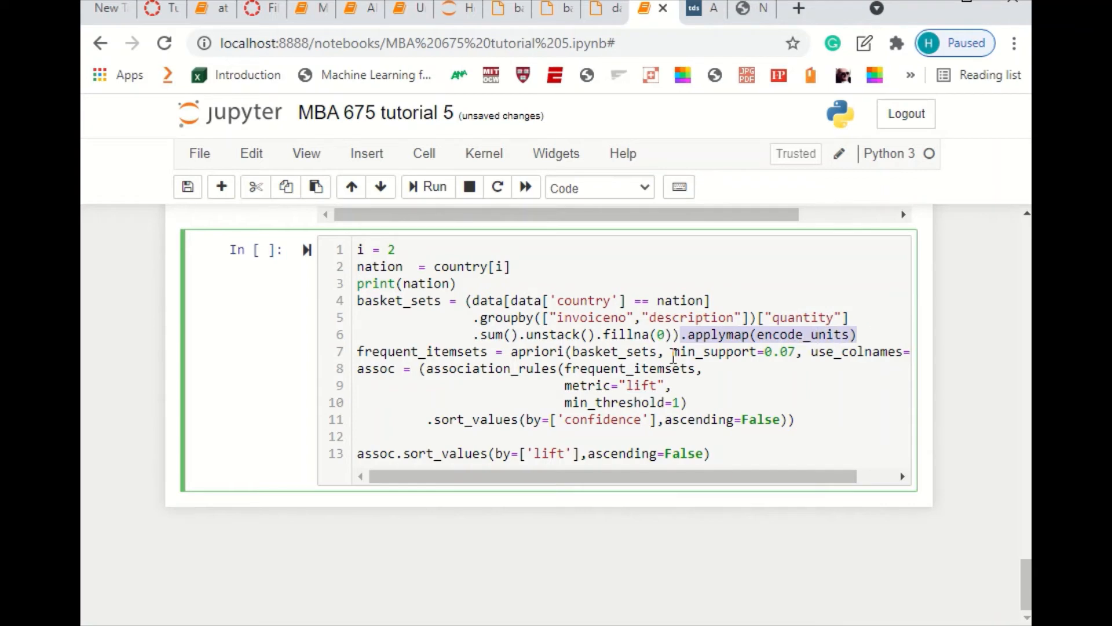
Review the frequent_itemsets and assoc statements and the lift sort in the last cell
left_click_drag(359, 351, 482, 353)
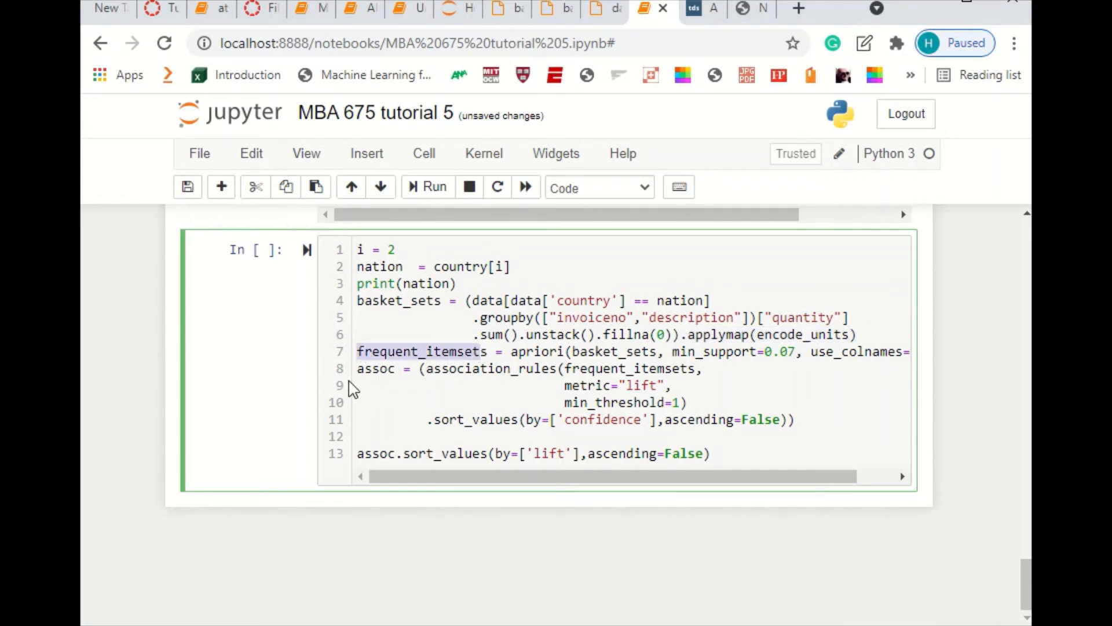
left_click_drag(358, 370, 793, 423)
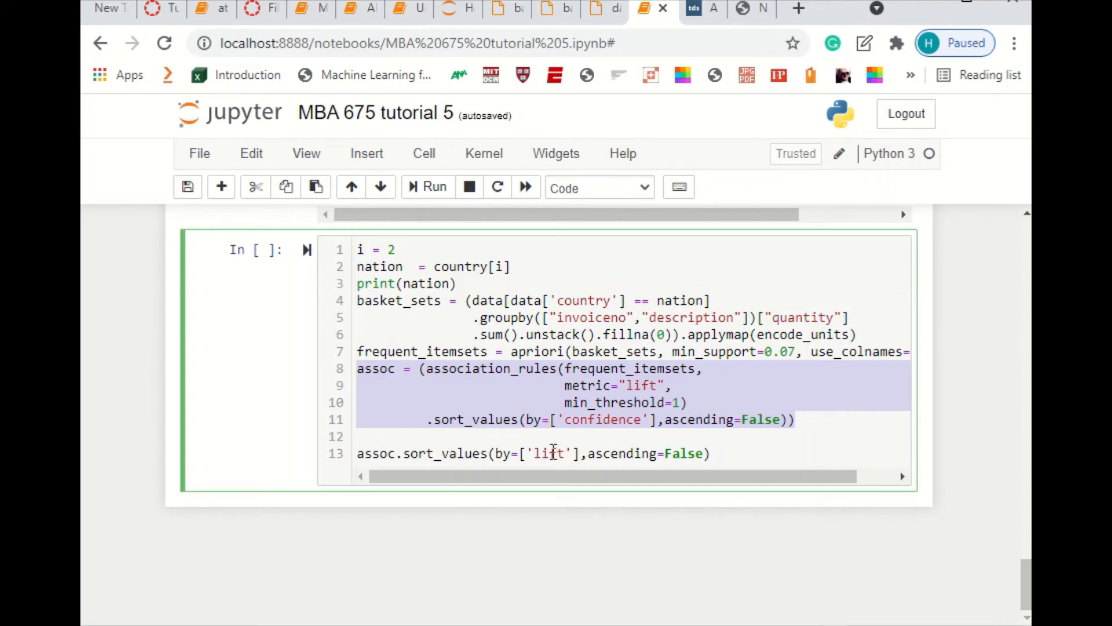
left_click(549, 453)
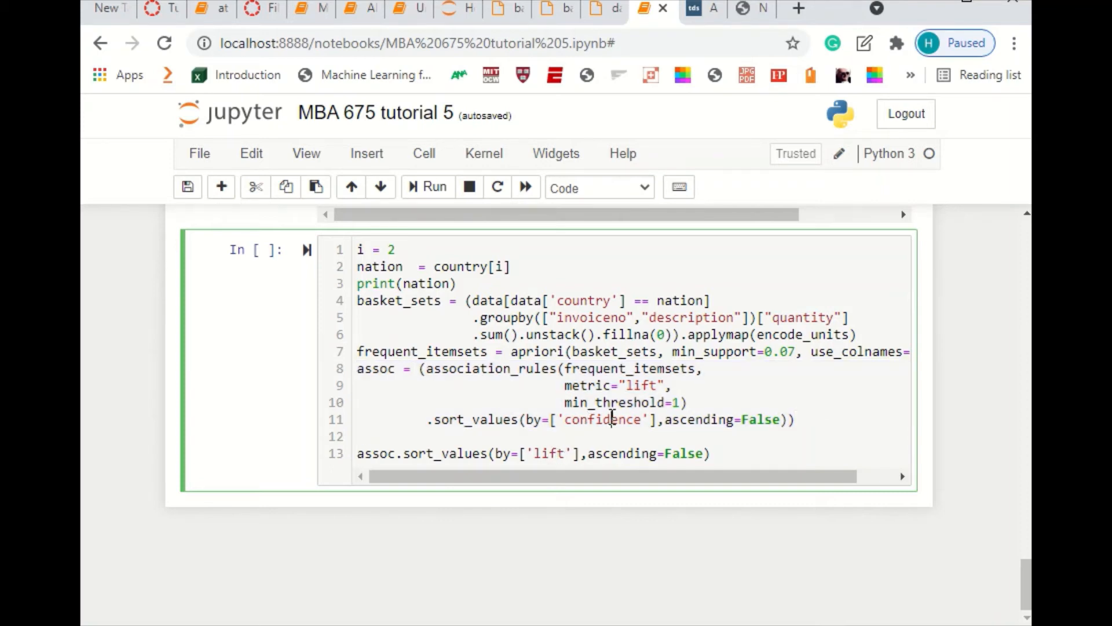
Run the basket analysis cell for i = 2 and look over the resulting rule table
left_click(744, 453)
key("ctrl+Return")
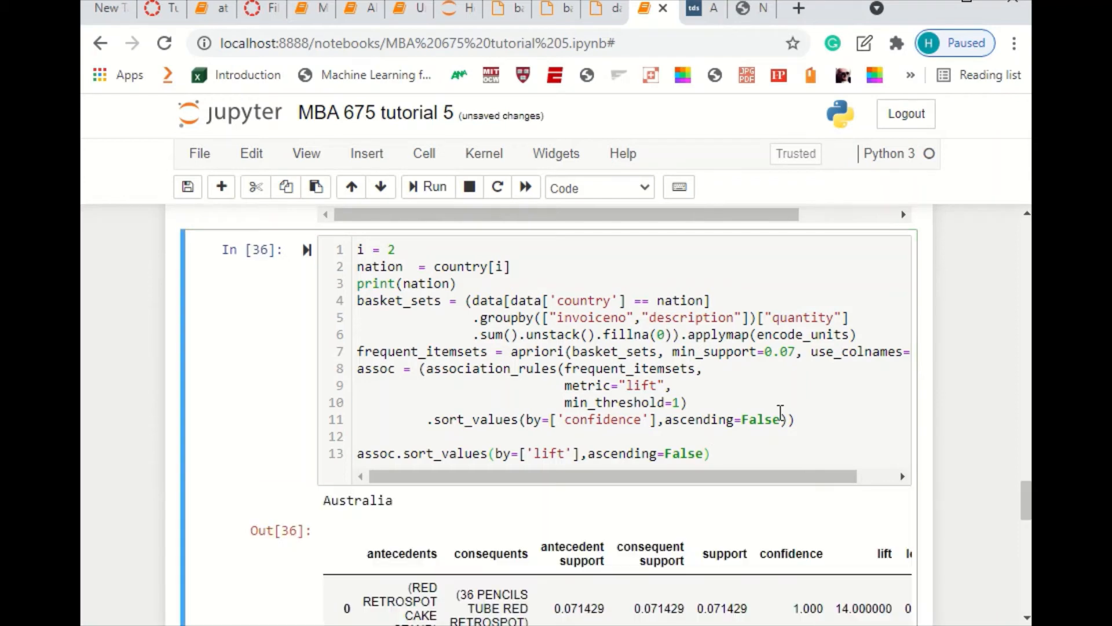
scroll(486, 472, "down", 2)
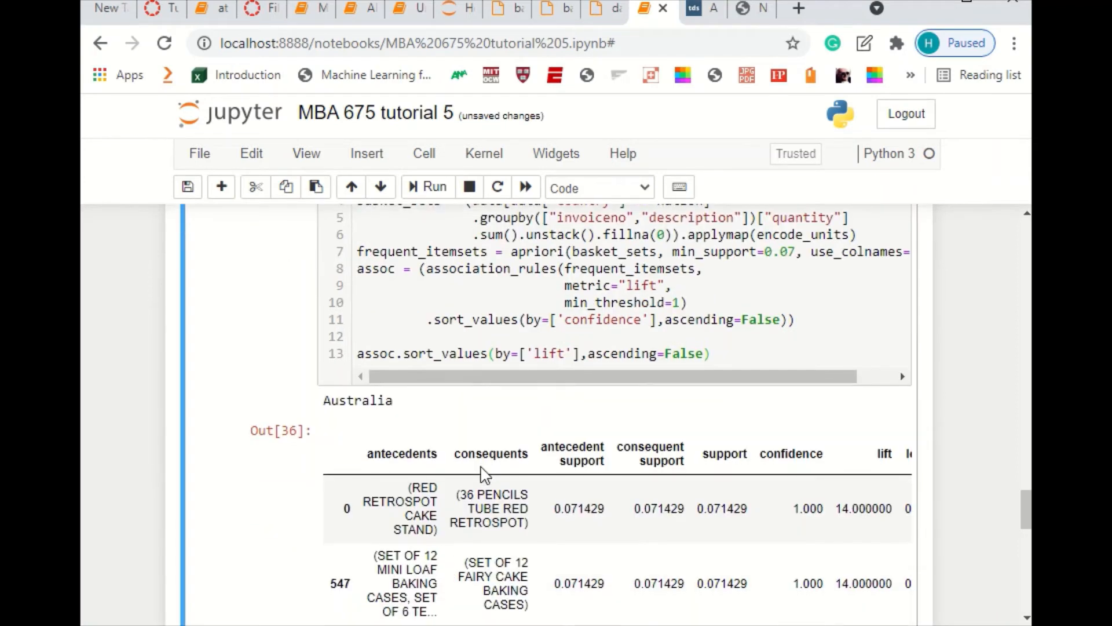
scroll(486, 472, "down", 4)
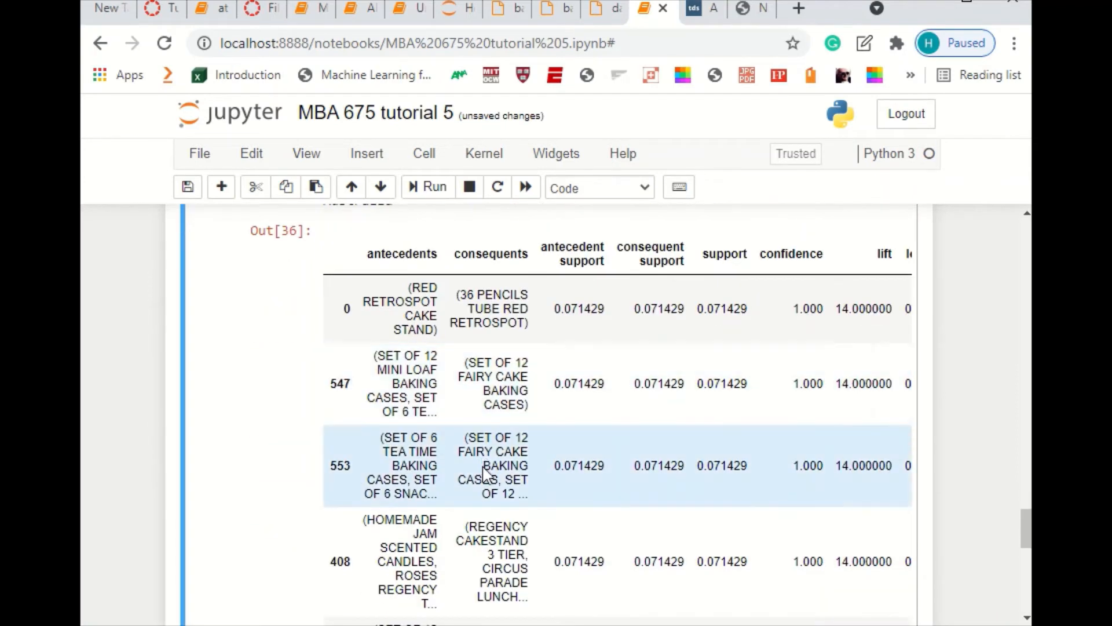
scroll(488, 465, "up", 4)
scroll(488, 465, "up", 2)
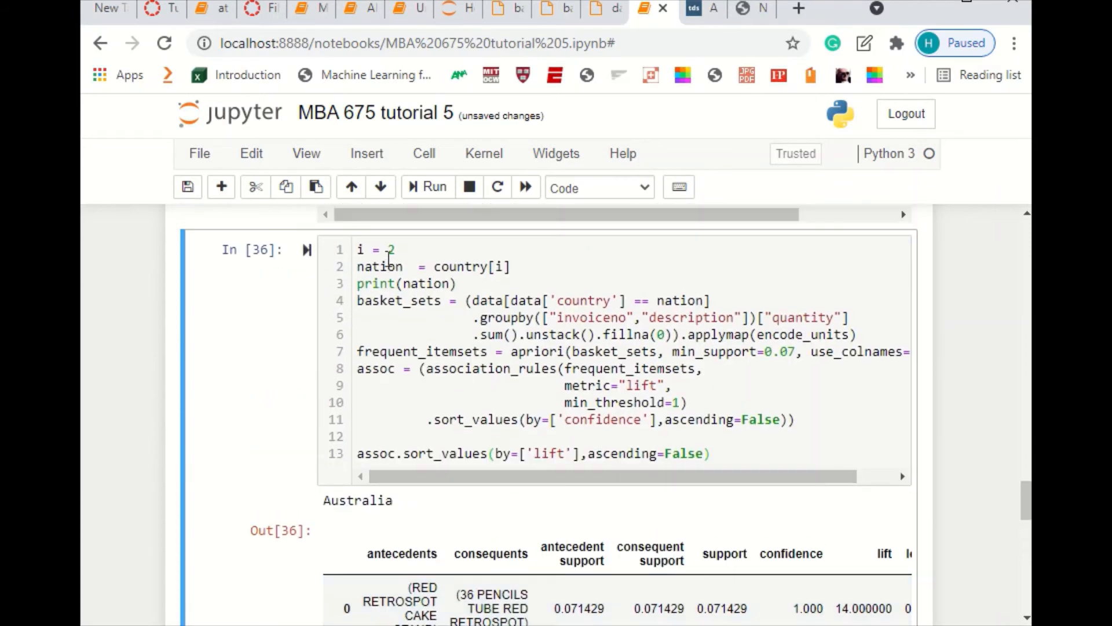
Set i to 1, rerun the cell and look over the start of that country's rule table
left_click(392, 249)
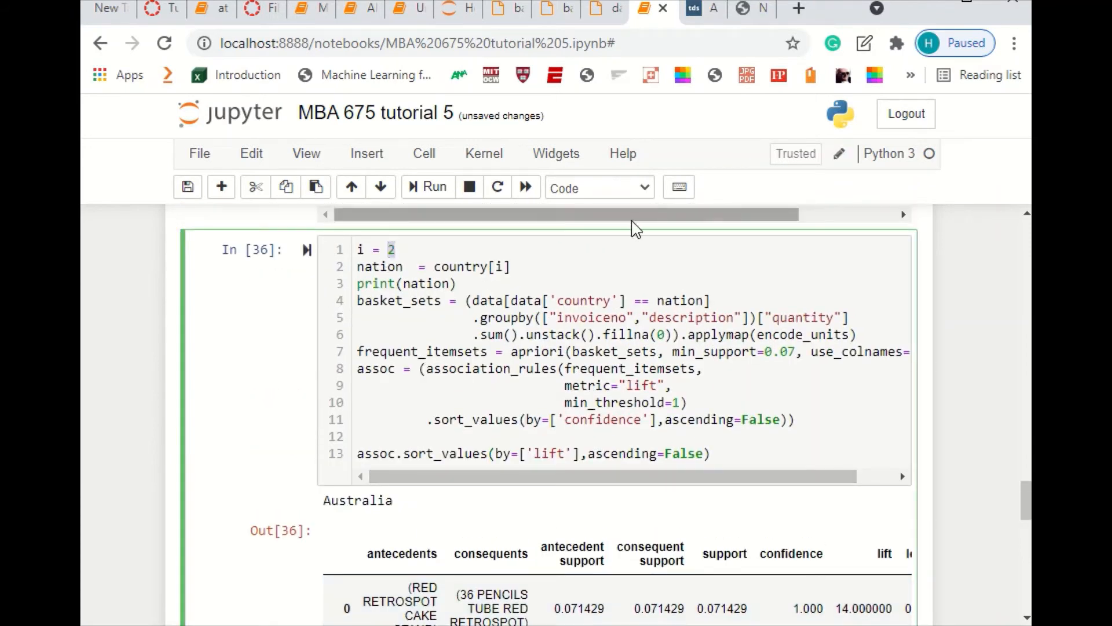
type("1")
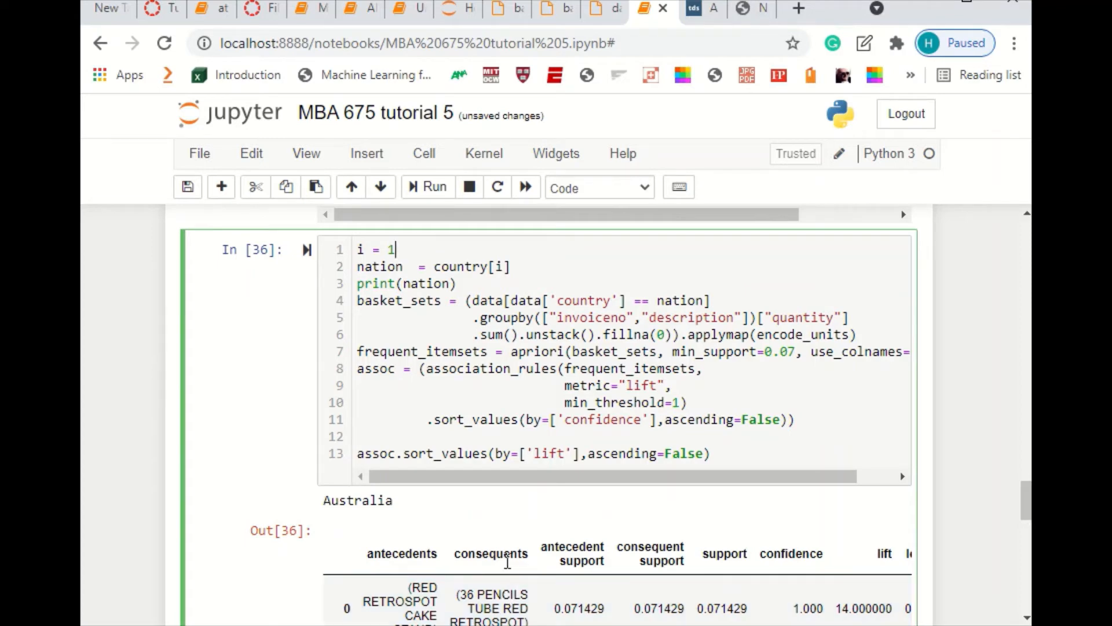
key("ctrl+Return")
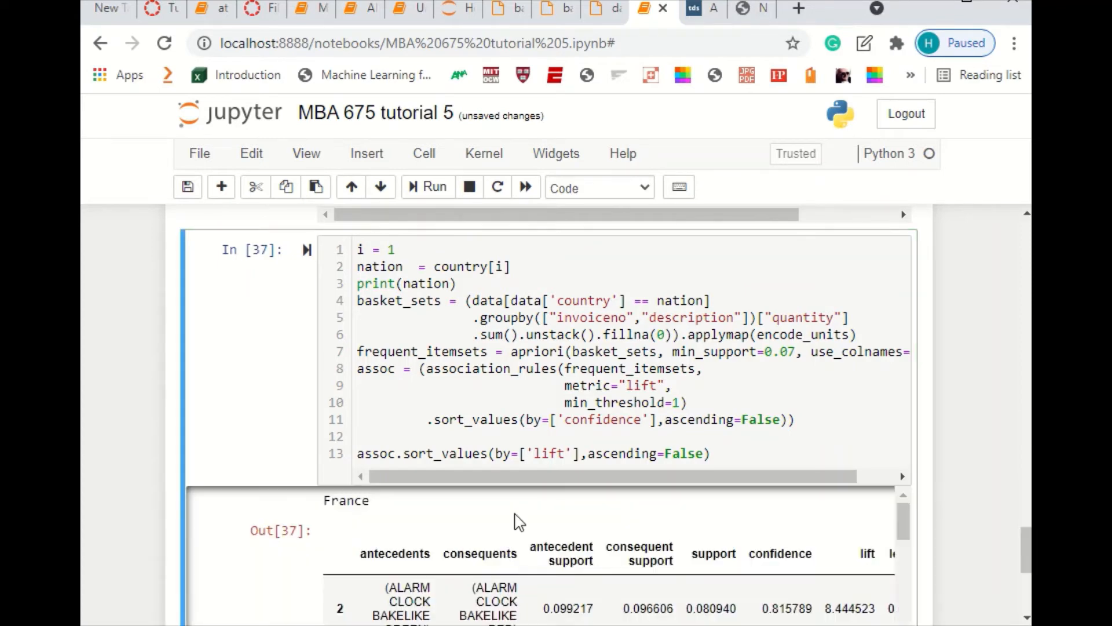
scroll(518, 521, "down", 2)
scroll(618, 499, "up", 5)
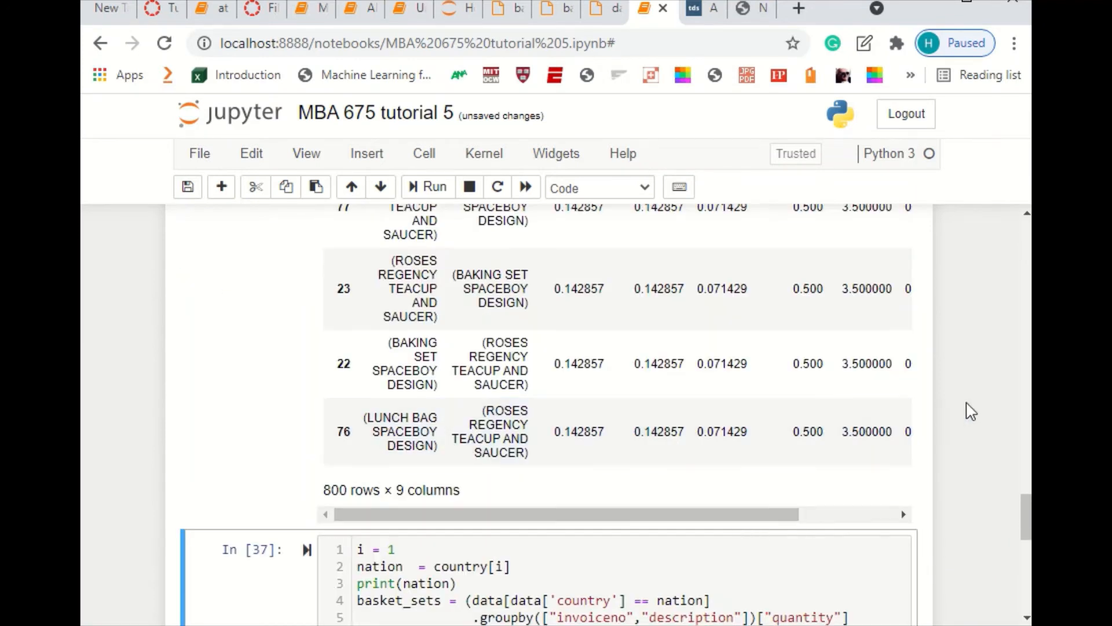
scroll(970, 410, "down", 5)
scroll(968, 410, "down", 2)
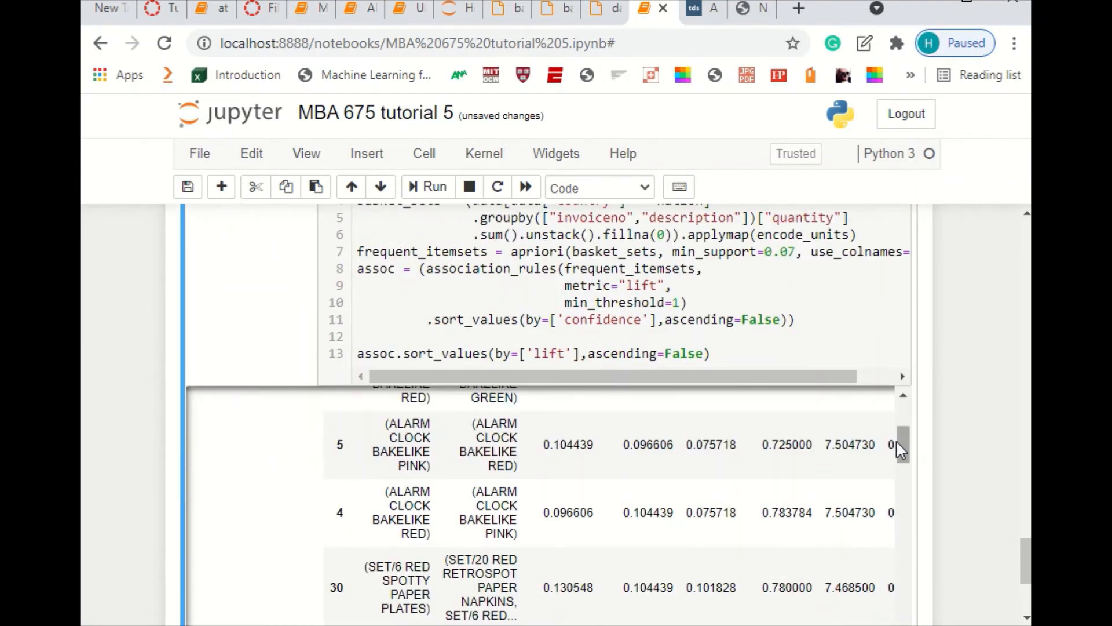
scroll(898, 446, "up", 5)
scroll(953, 431, "down", 2)
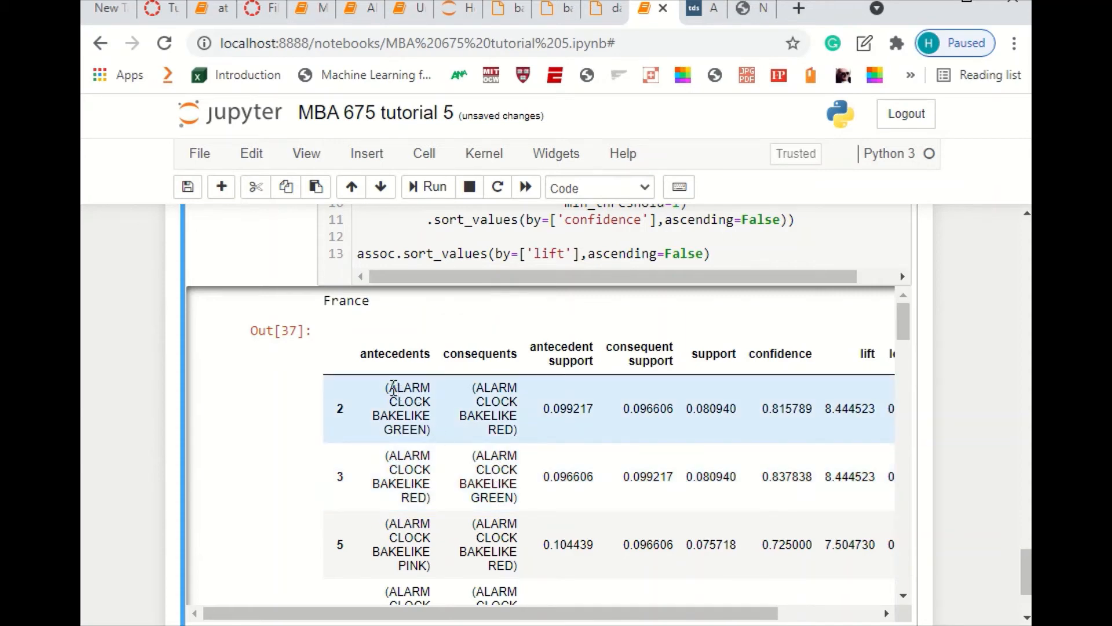
Examine the top France rules pairing the green, red and pink alarm clocks, and the spotty paper plates and napkins rules
left_click_drag(394, 387, 509, 433)
left_click(393, 457)
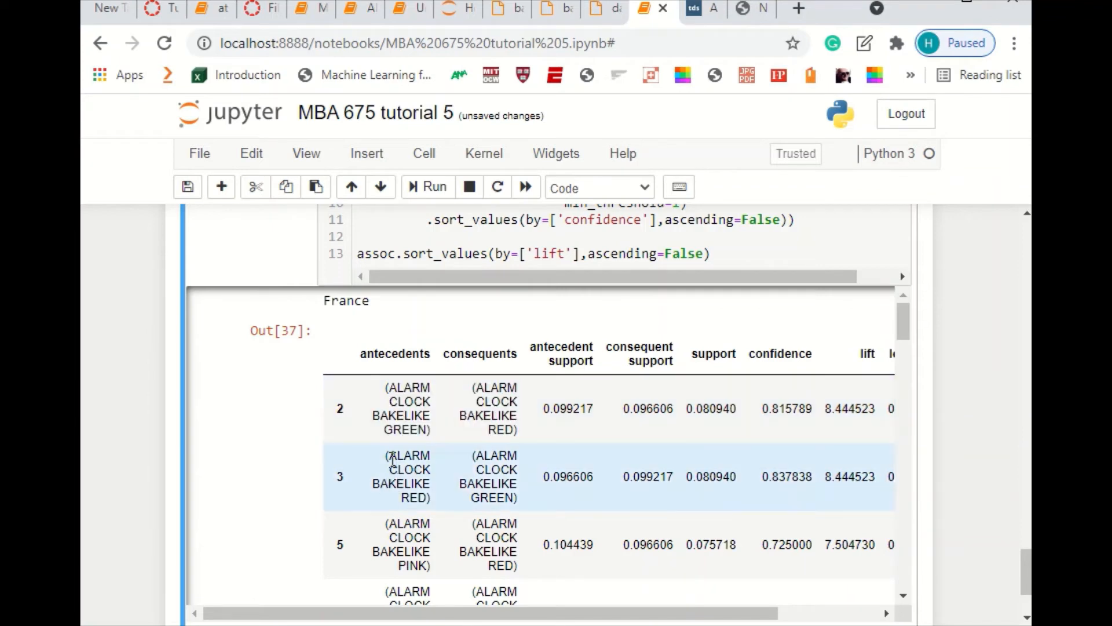
left_click_drag(394, 458, 514, 499)
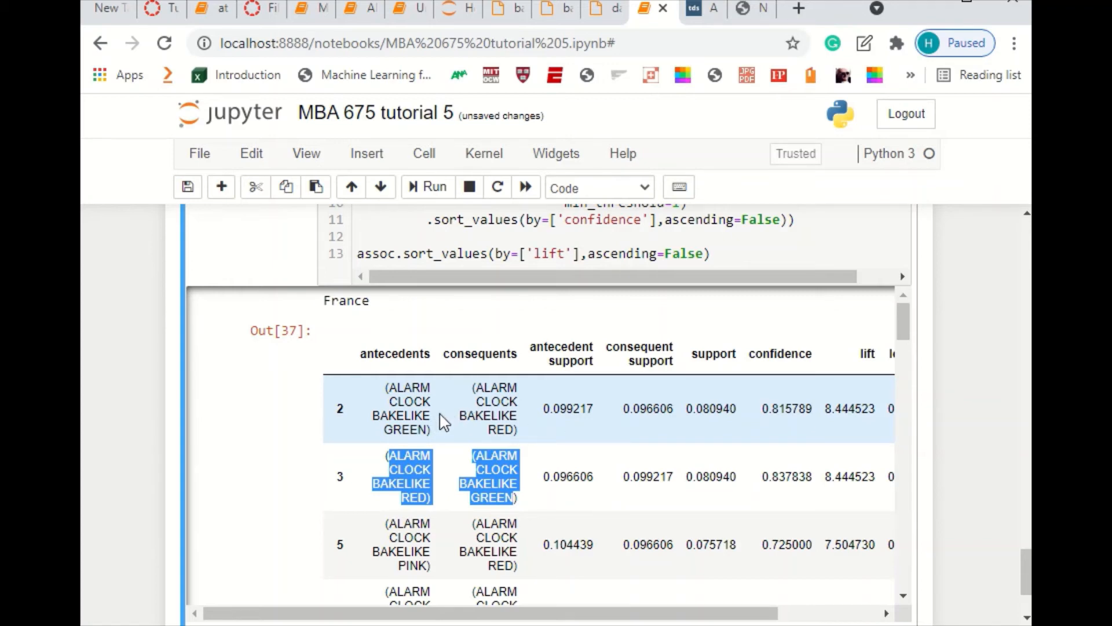
scroll(444, 422, "down", 2)
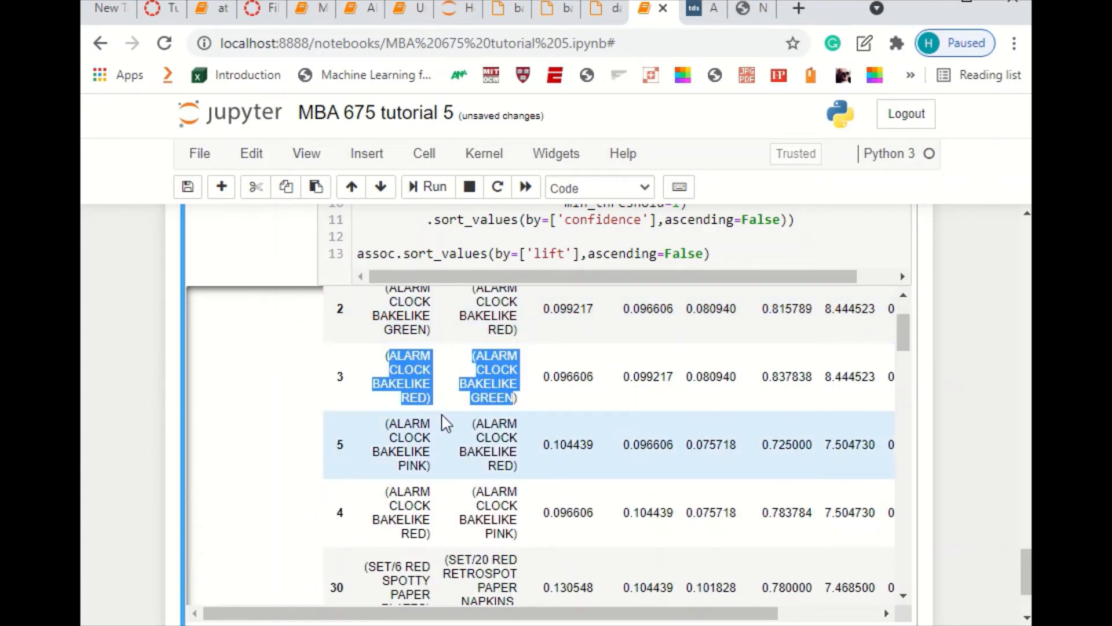
scroll(446, 422, "up", 2)
scroll(453, 424, "down", 2)
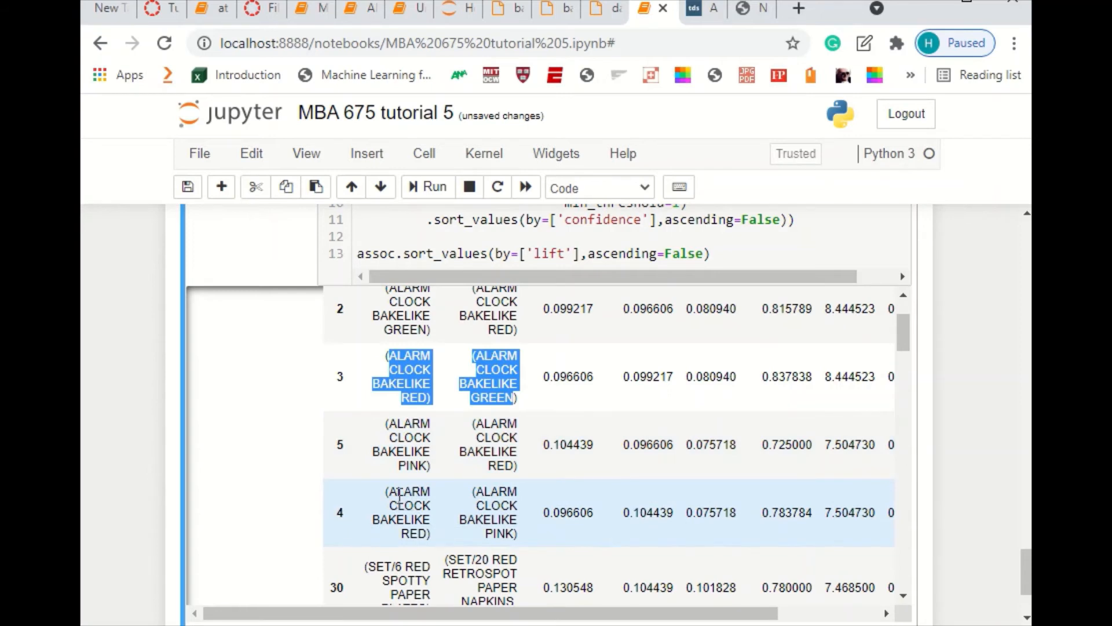
scroll(471, 517, "down", 2)
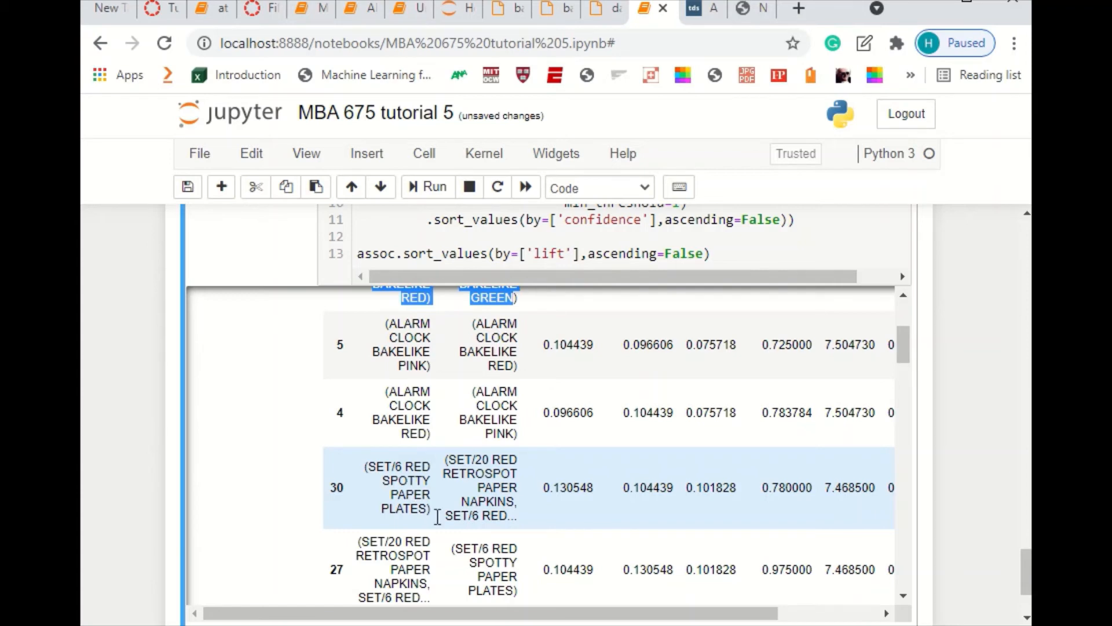
scroll(513, 510, "up", 6)
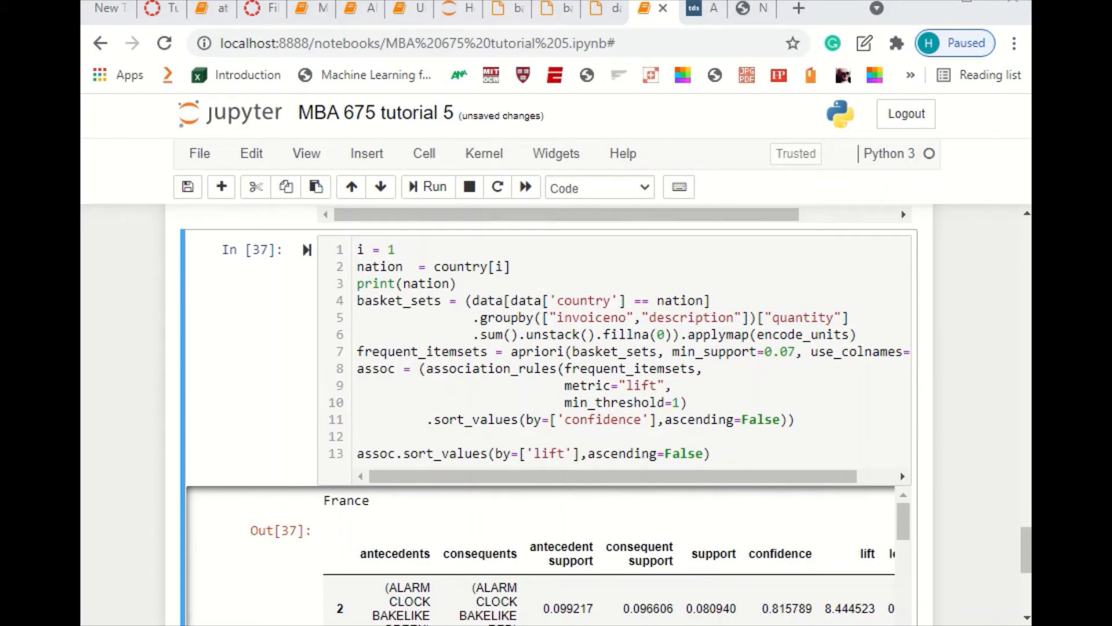
scroll(637, 463, "down", 3)
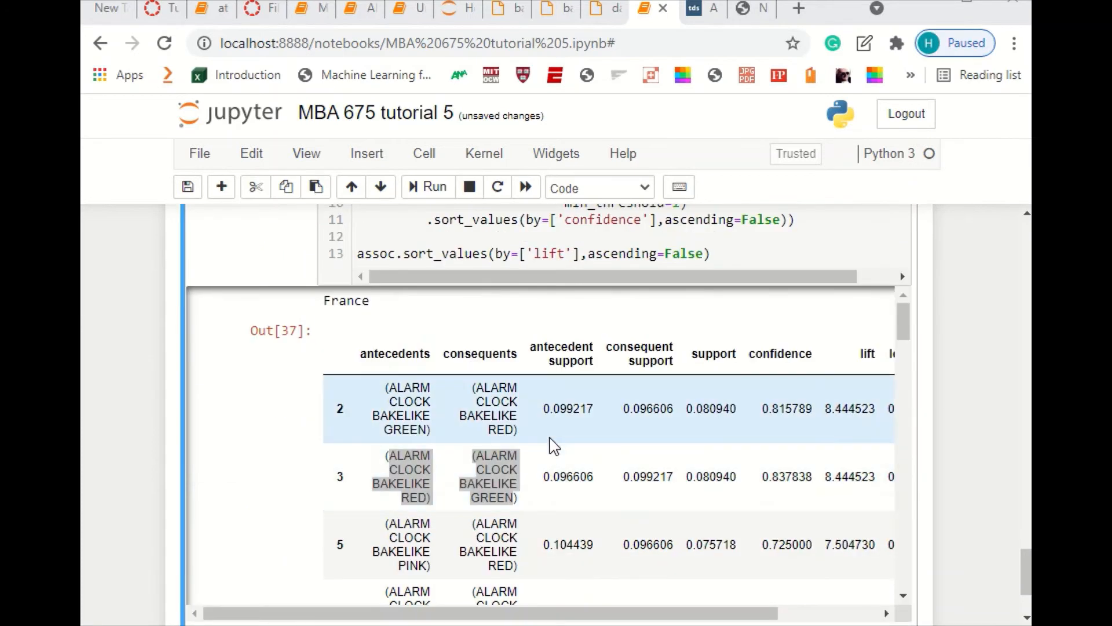
Set i back to 2 and rerun the basket analysis cell
scroll(550, 440, "up", 5)
double_click(393, 350)
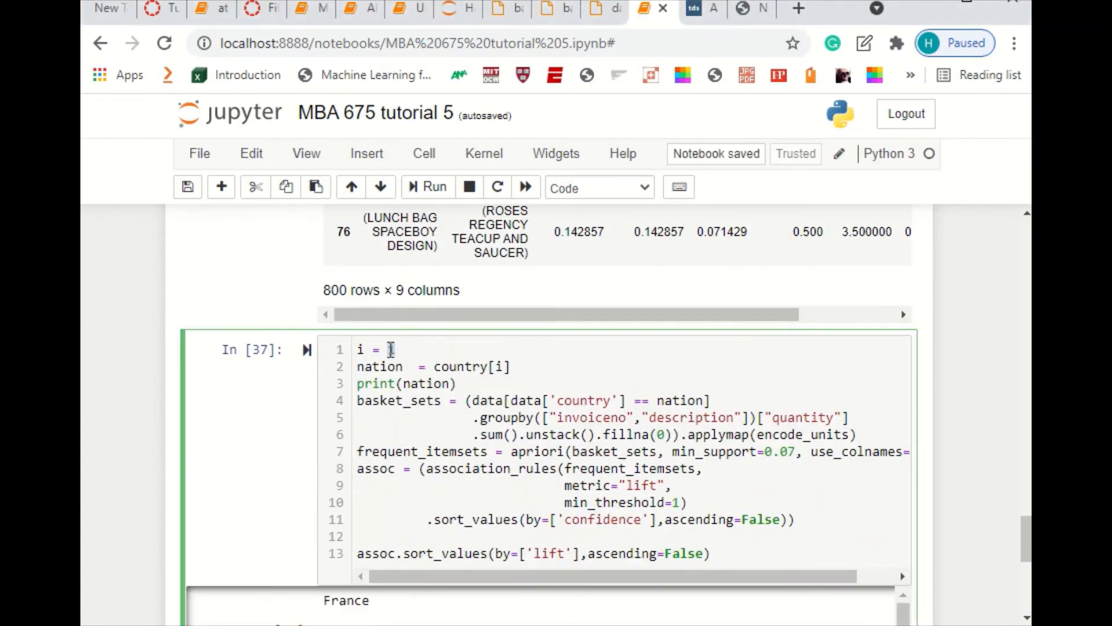
type("2")
key("ctrl+Return")
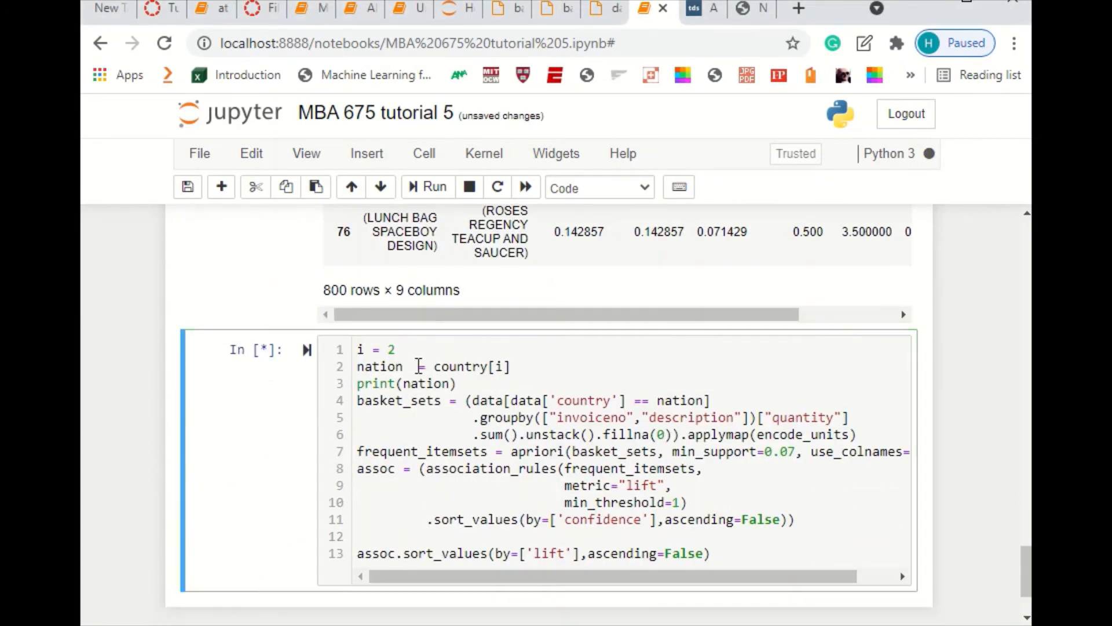
In a new last cell, plot assoc scatters titled 'Fig 1--support vs confidence', 'Fig 2--support vs lift' and 'Fig 3--confidence vs lift' with alpha=0.4, and run it
scroll(416, 374, "down", 3)
scroll(412, 379, "down", 15)
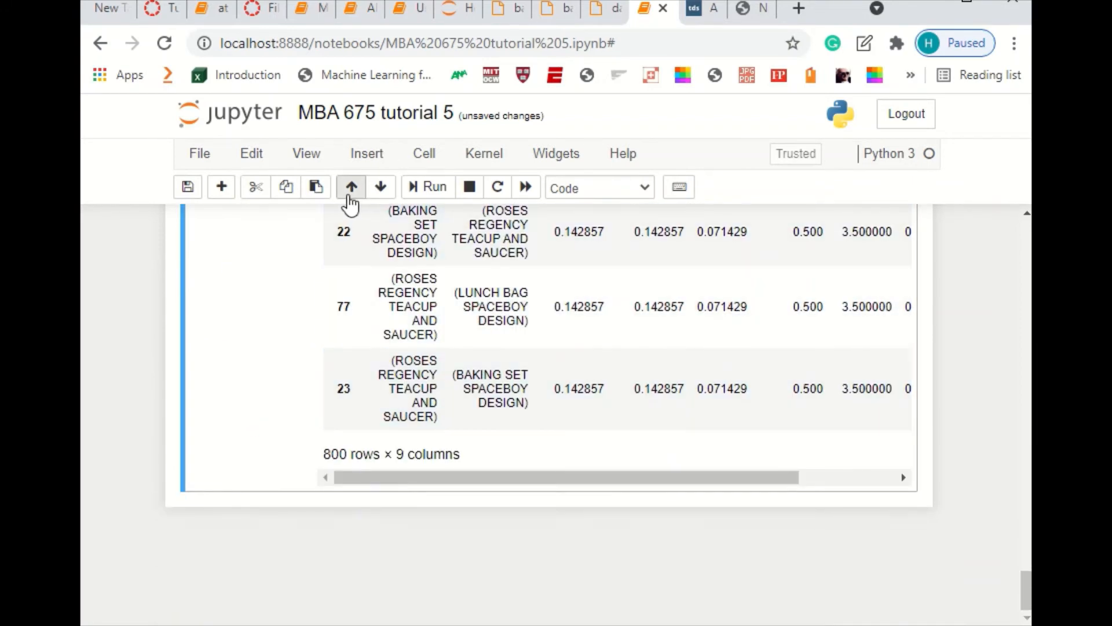
left_click(221, 187)
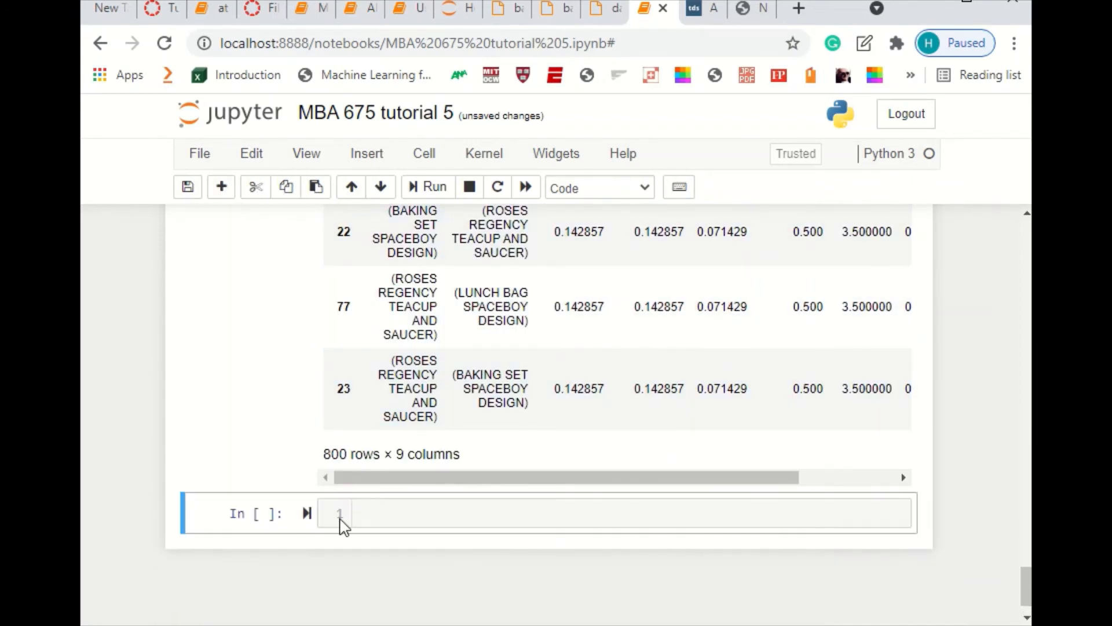
left_click(382, 507)
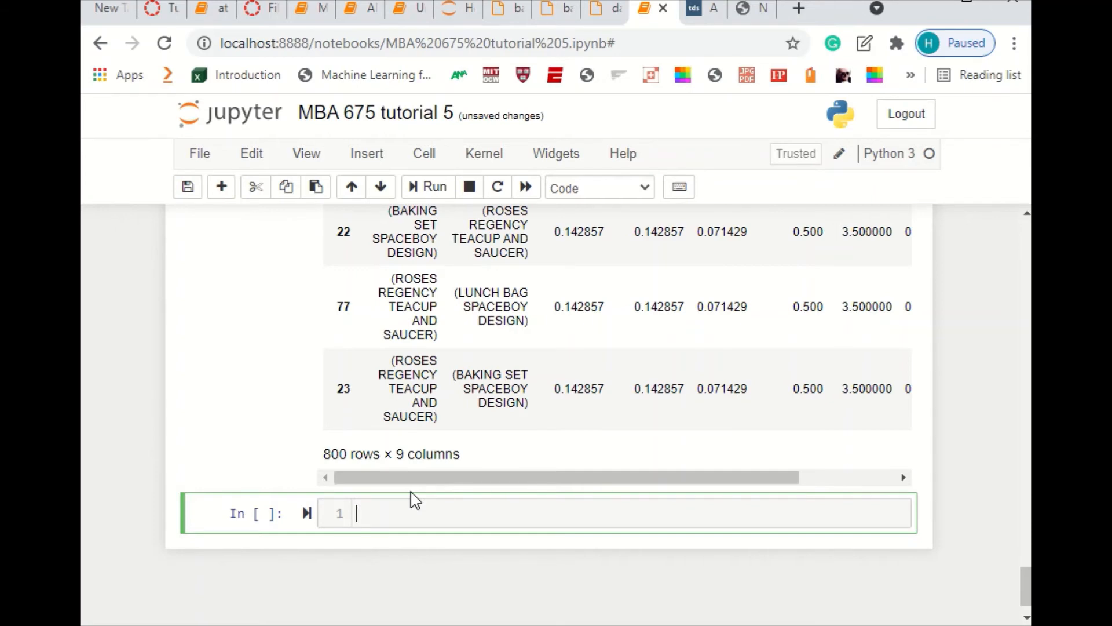
type("plt.scatter(assoc['support'], assoc['confidence'], alpha=0.4) plt.title('Fig 1--support vs confidence') plt.show()  plt.scatter(assoc['support'], assoc['lift'], alpha=0.4) plt.title('Fig 2--support vs lift') plt.show()  plt.scatter(assoc['confidence'], assoc['lift'], alpha=0.4) plt.title('Fig 3--confidence vs lift') plt.show()")
key("shift+Return")
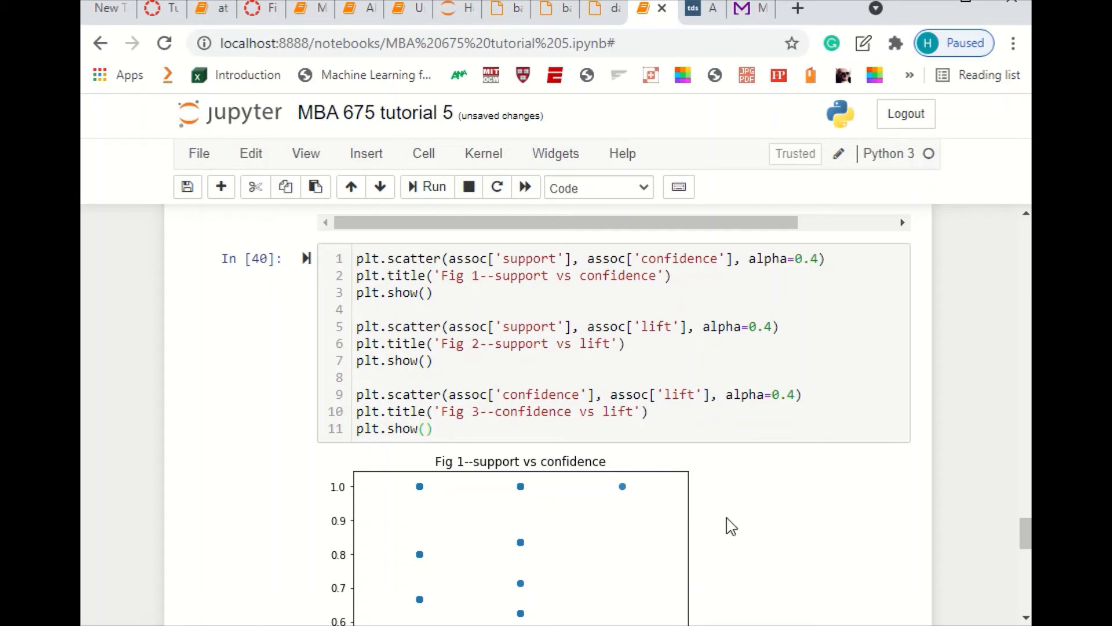
Check the alpha=0.4 argument of the first scatter call against the point shading in the support vs confidence plot
scroll(765, 463, "down", 2)
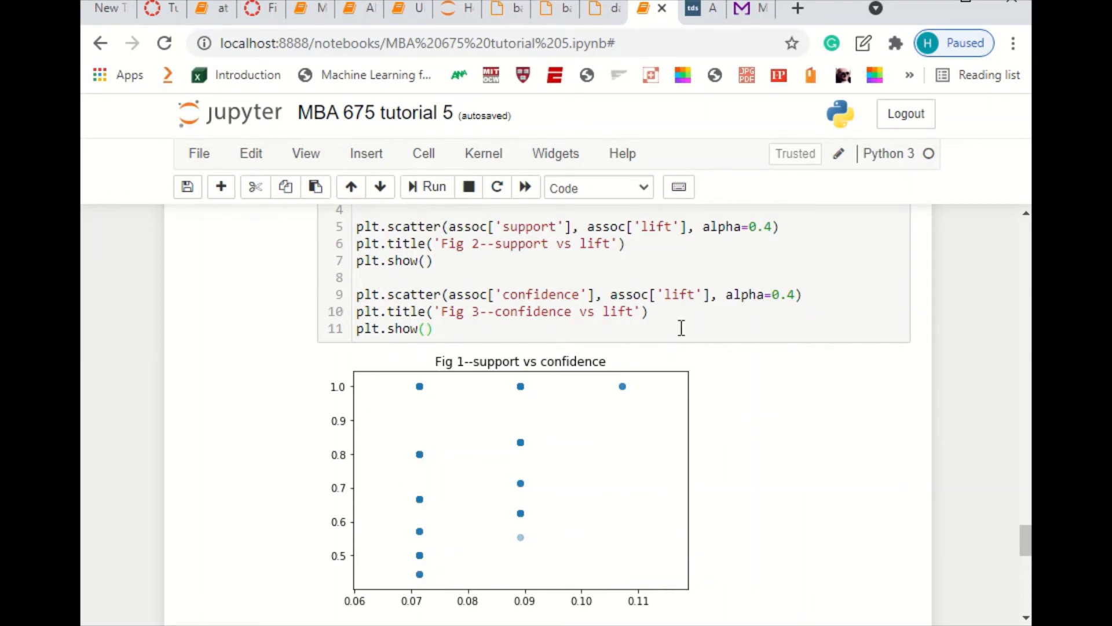
scroll(713, 323, "up", 2)
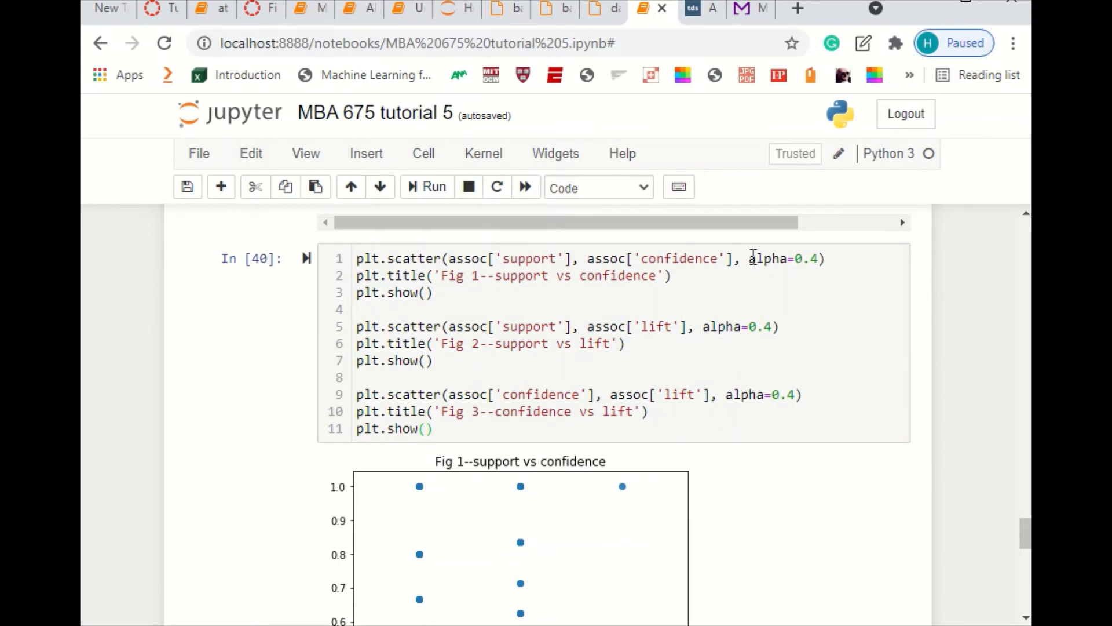
left_click_drag(752, 258, 819, 260)
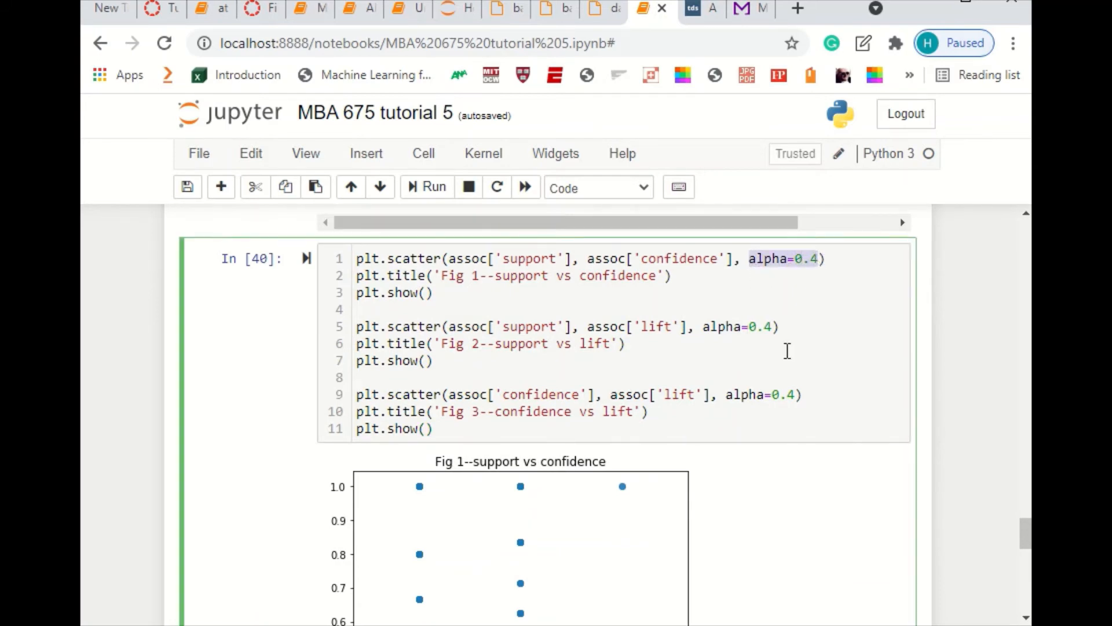
scroll(787, 351, "down", 2)
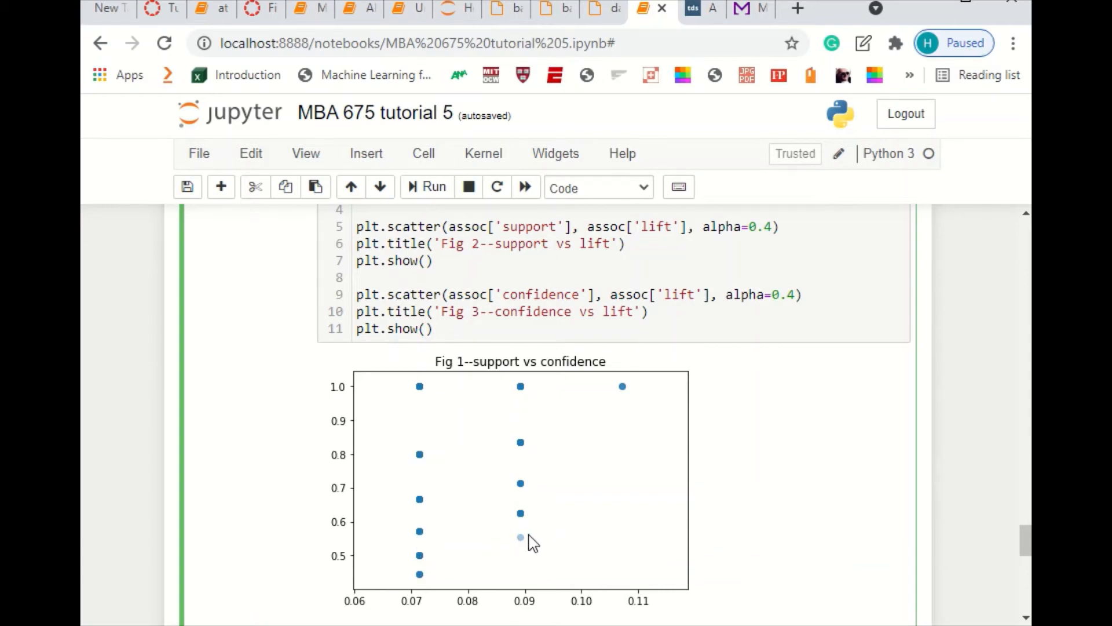
Compare the point distributions in the support vs confidence and support vs lift plots
scroll(532, 540, "down", 1)
scroll(534, 534, "down", 3)
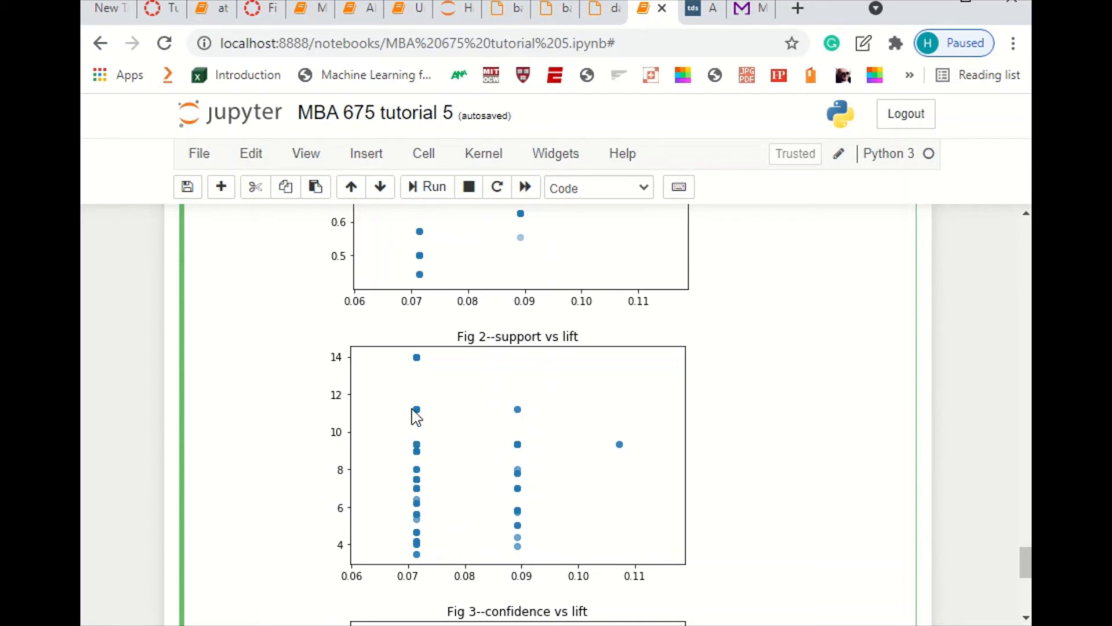
scroll(450, 495, "up", 1)
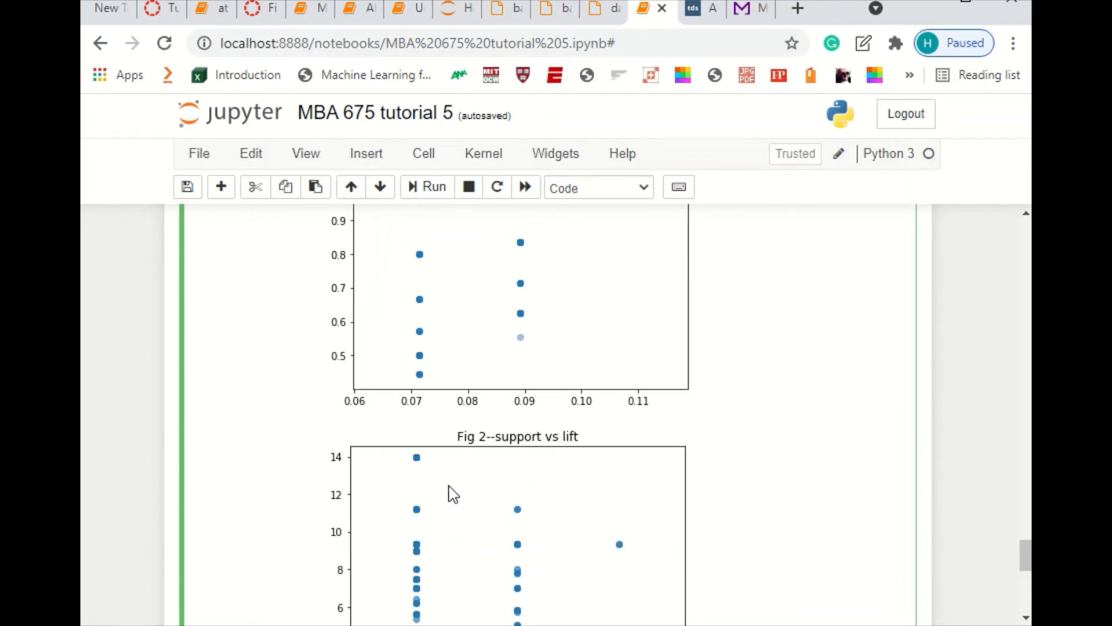
scroll(450, 494, "up", 1)
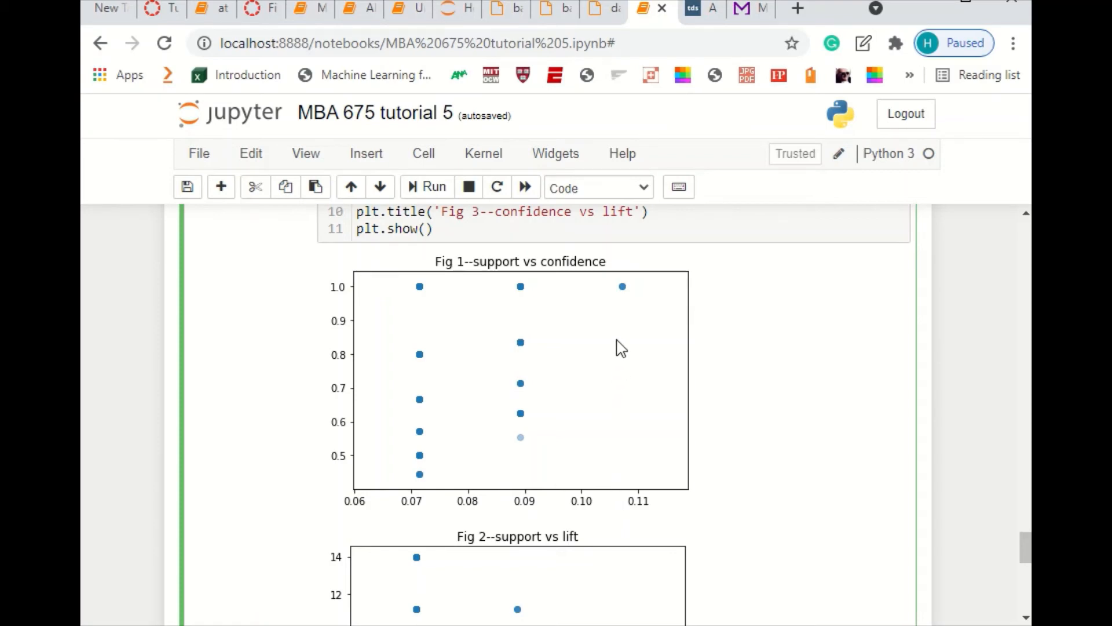
scroll(622, 348, "down", 5)
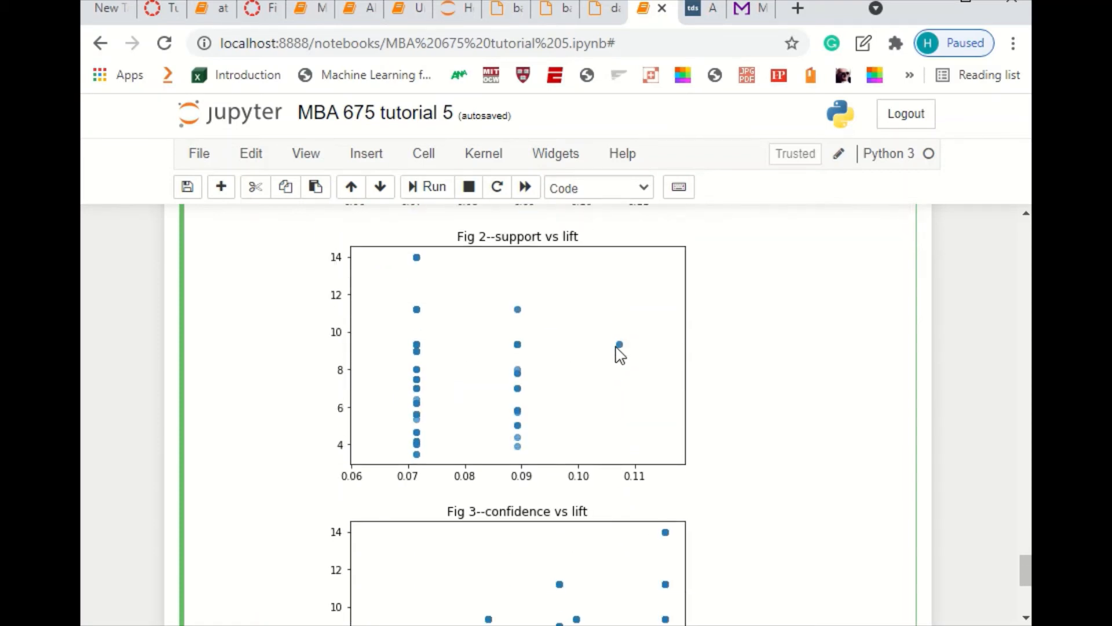
scroll(578, 398, "up", 5)
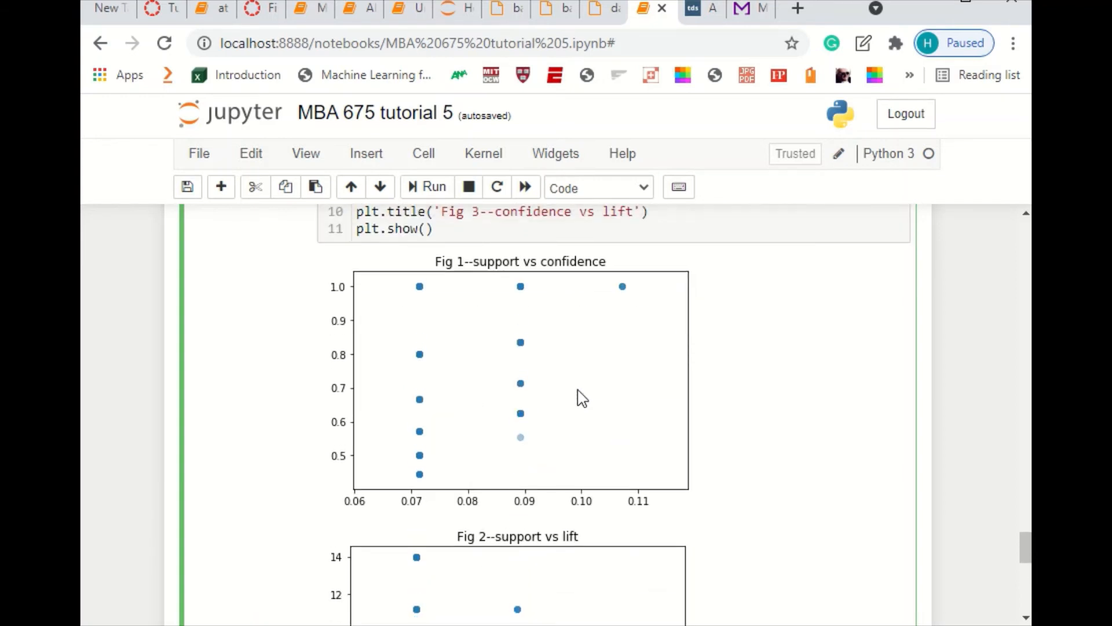
Examine the axis ranges and point spread of all three scatter plots, down to the confidence vs lift plot
scroll(581, 396, "down", 5)
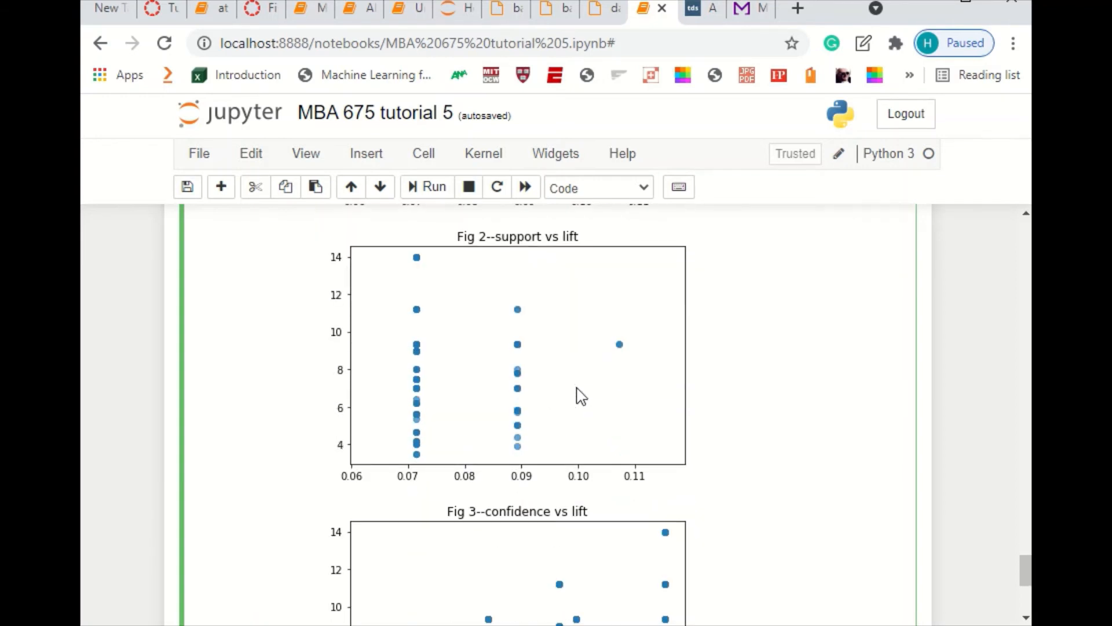
scroll(577, 396, "up", 5)
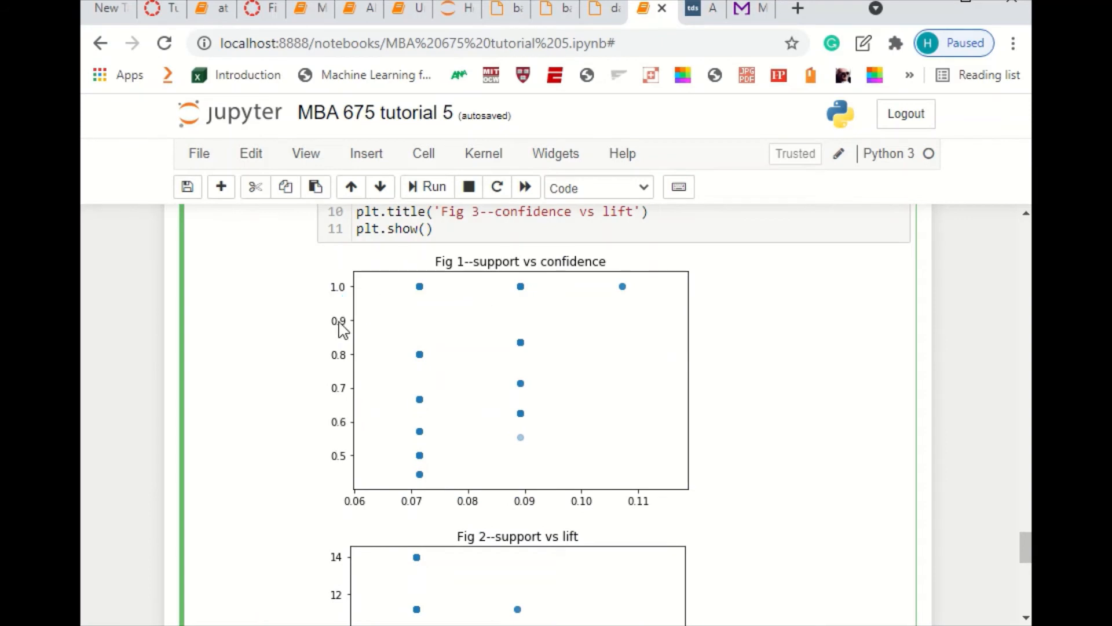
scroll(342, 346, "down", 3)
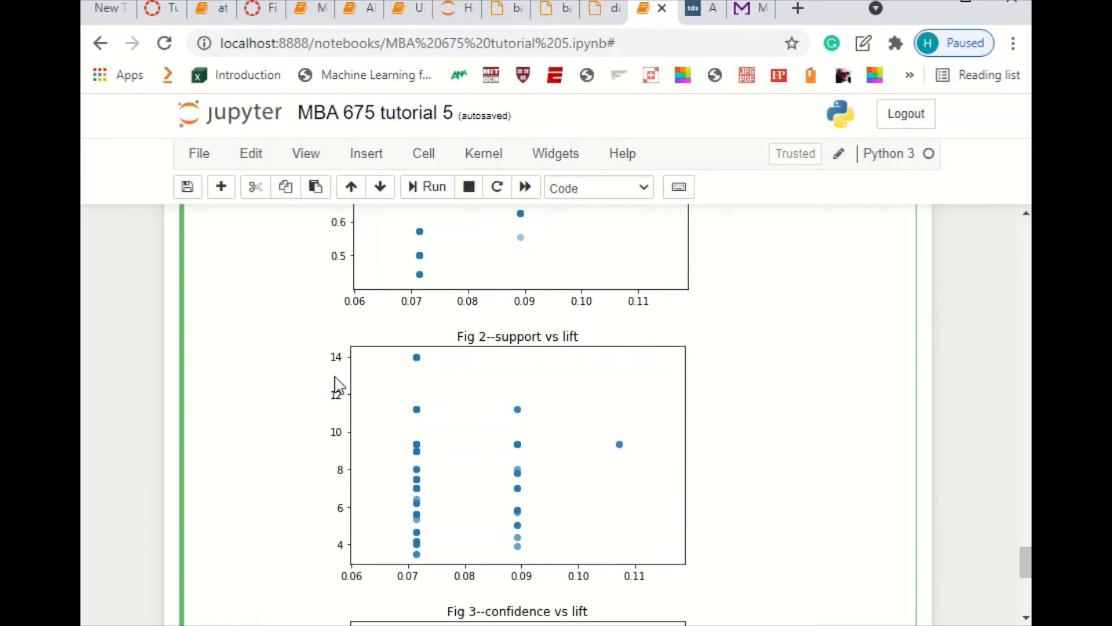
scroll(341, 379, "up", 3)
scroll(340, 373, "down", 2)
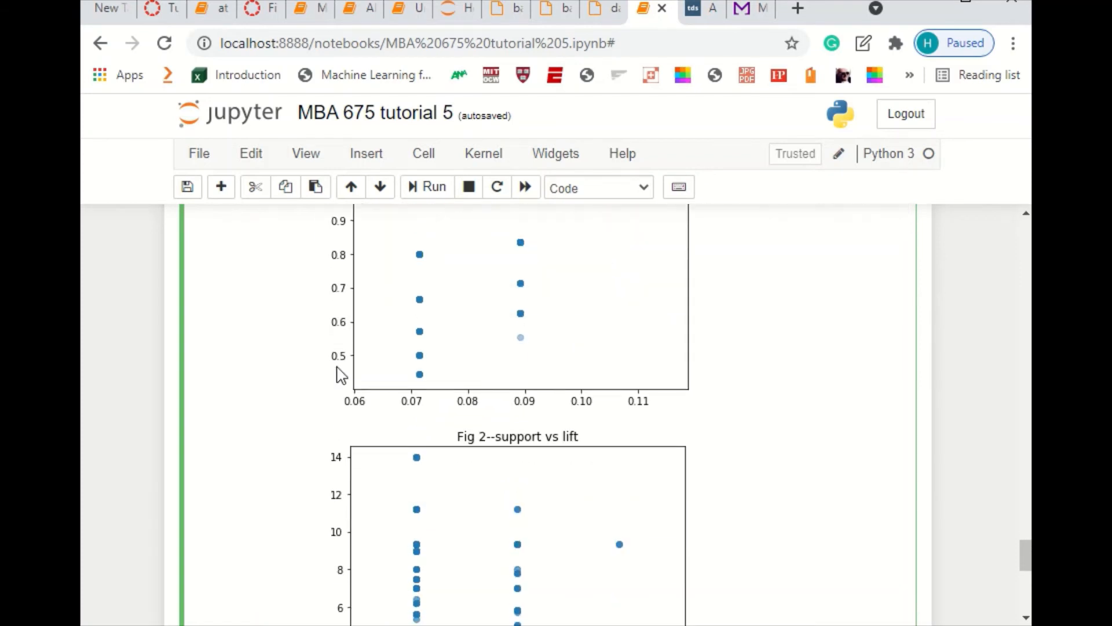
scroll(417, 425, "down", 2)
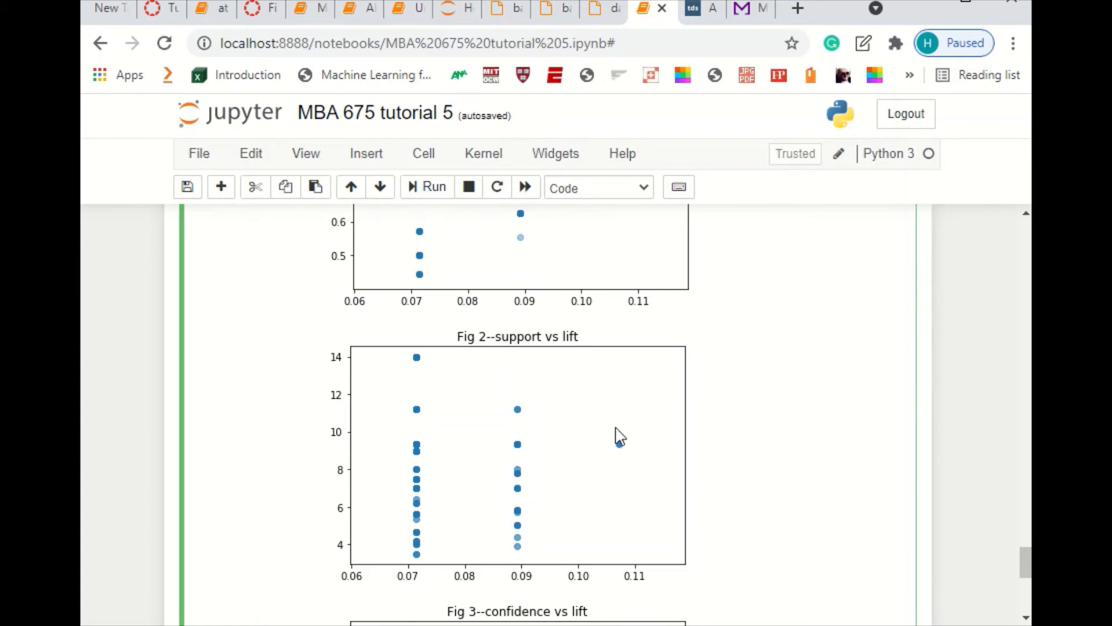
scroll(620, 440, "down", 3)
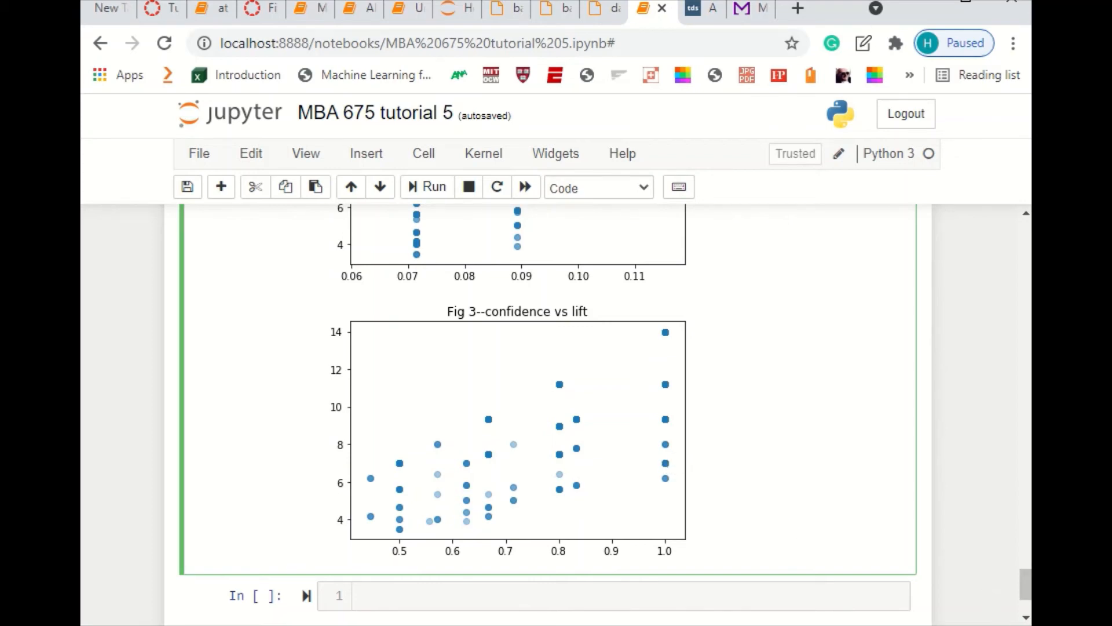
Switch to Notepad and review each term of the confidence formula P(C|A) = P(A n C)/P(A)
key("alt+Tab")
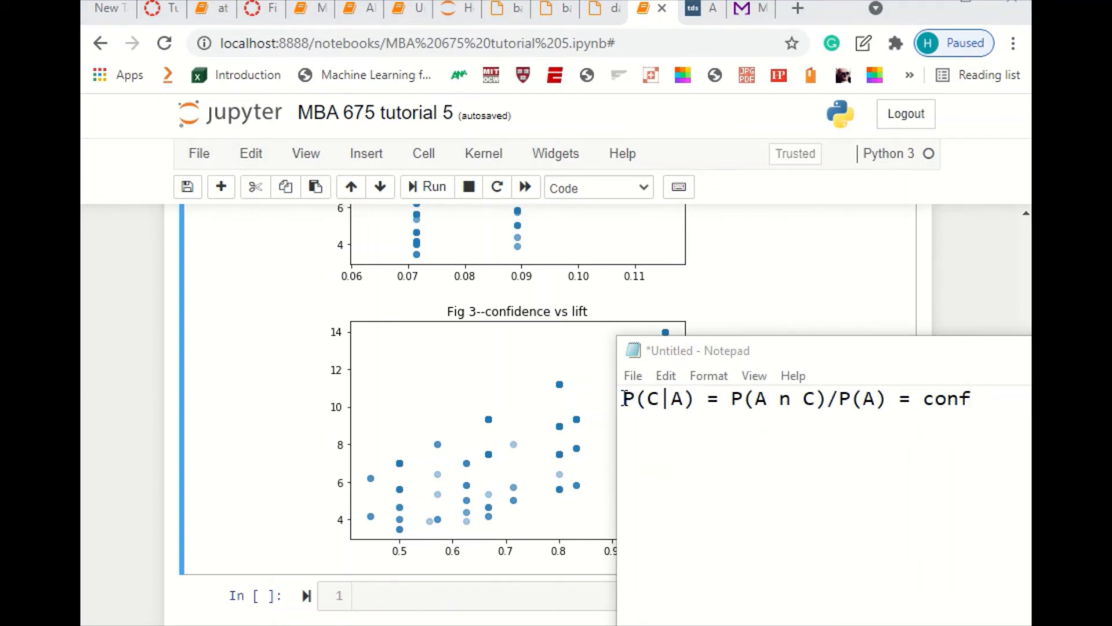
left_click_drag(625, 398, 695, 398)
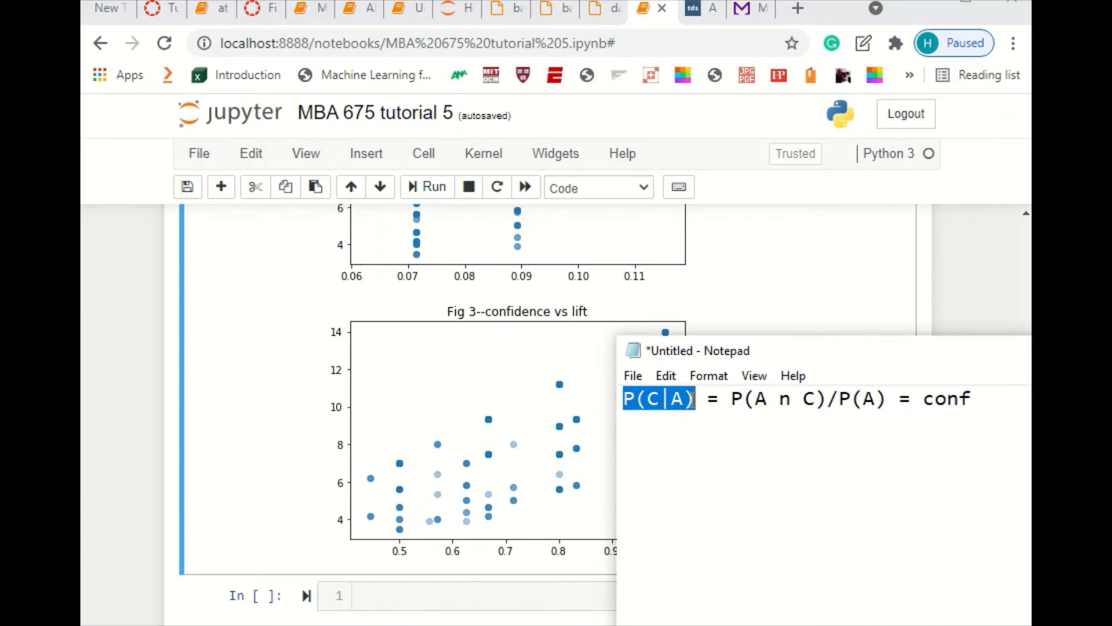
left_click_drag(732, 398, 825, 406)
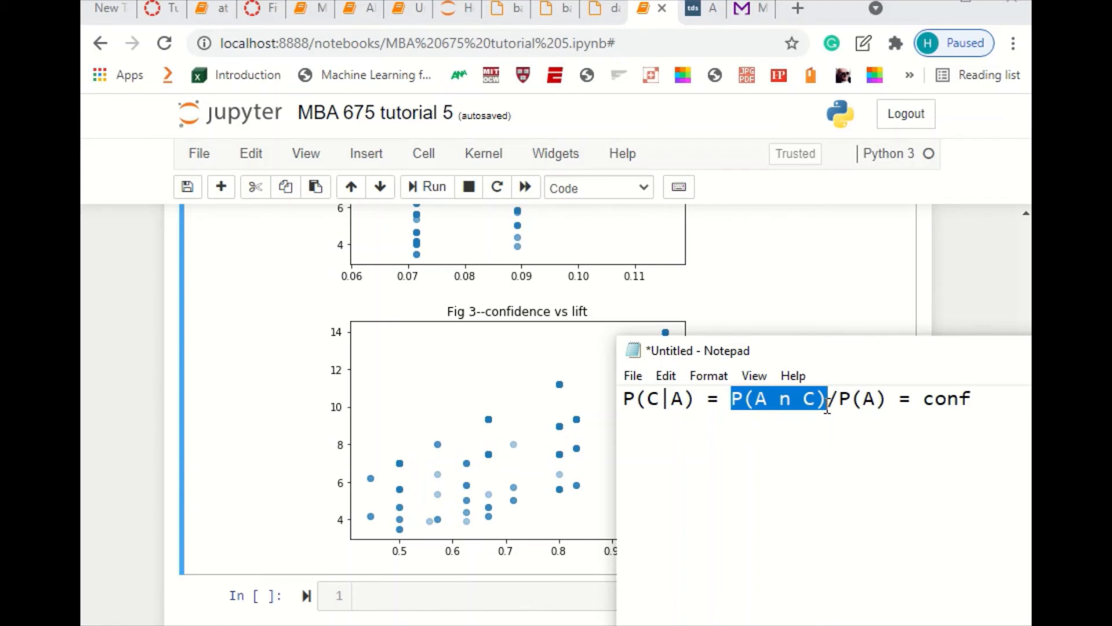
left_click_drag(838, 401, 886, 407)
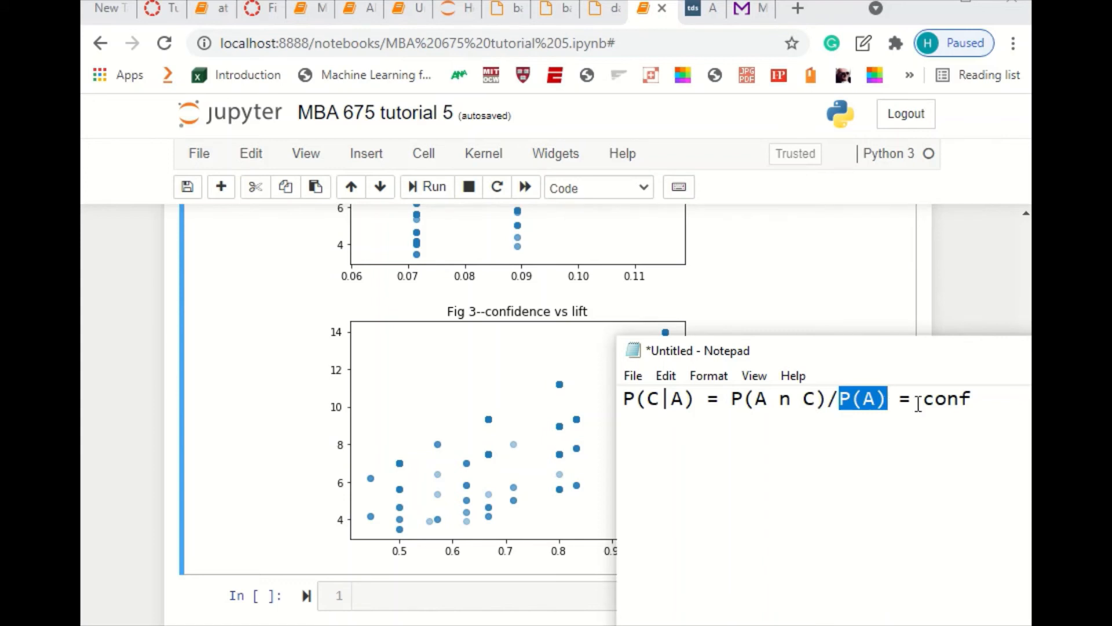
Leave a blank line below the confidence formula and add the line 'P(C|A) = P(A n C)/P(A) = lift'
left_click(997, 401)
key("Return")
key("Return")
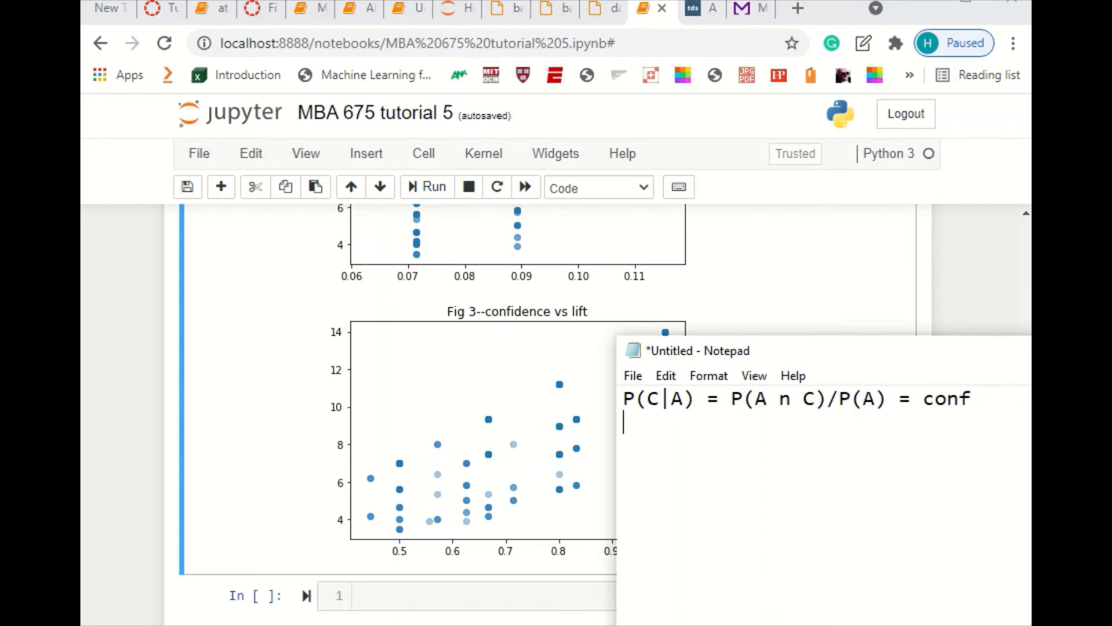
type("P(C|A) = P(A n C)/P(A) =")
type("lift")
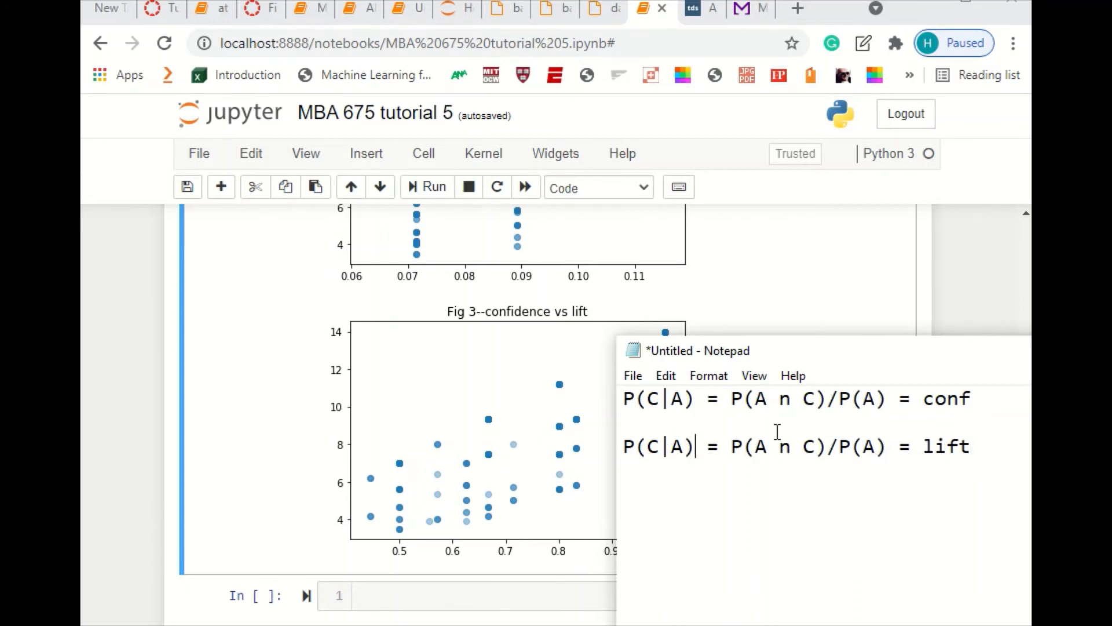
Divide both sides of the lift formula by P(C), making it 'P(C|A)/P(C) = P(A n C)/P(A)/P(C) = lift'
type("/")
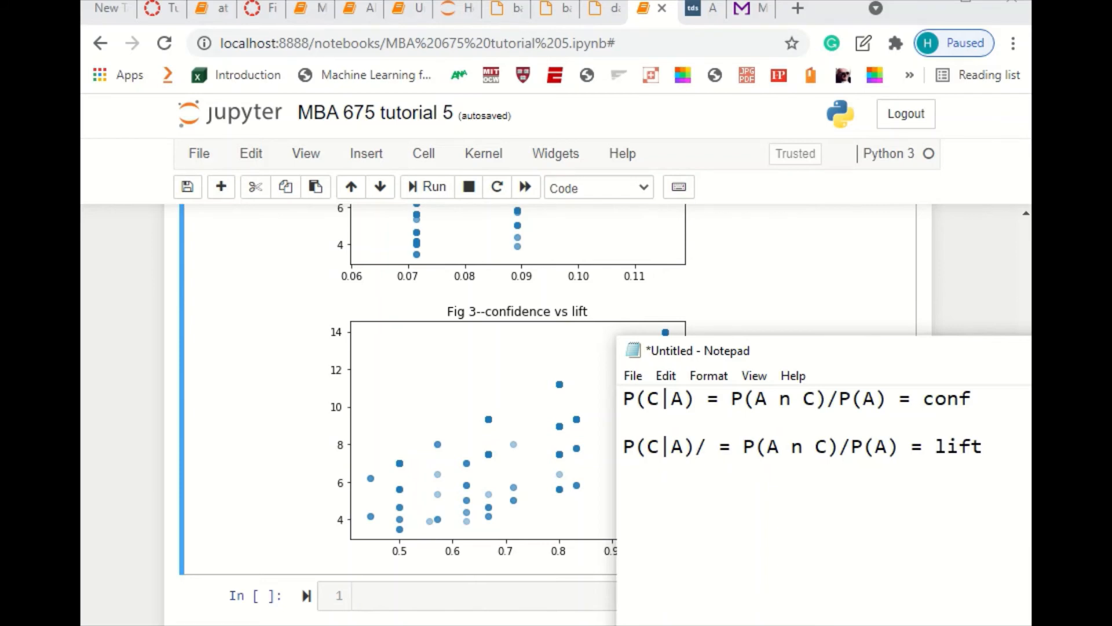
type("P(")
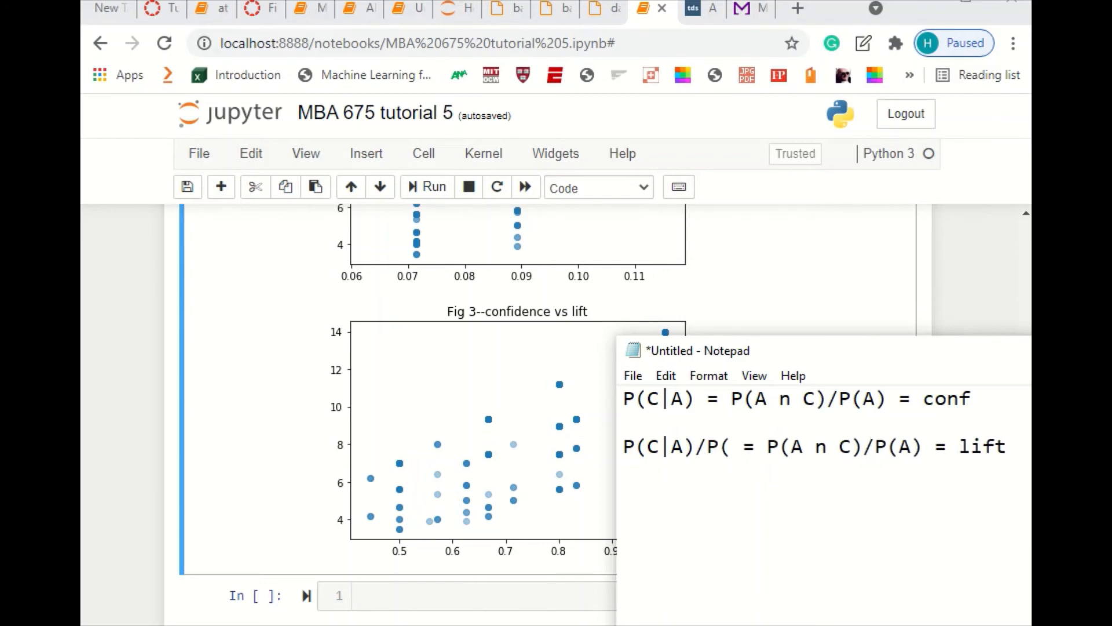
type("C)")
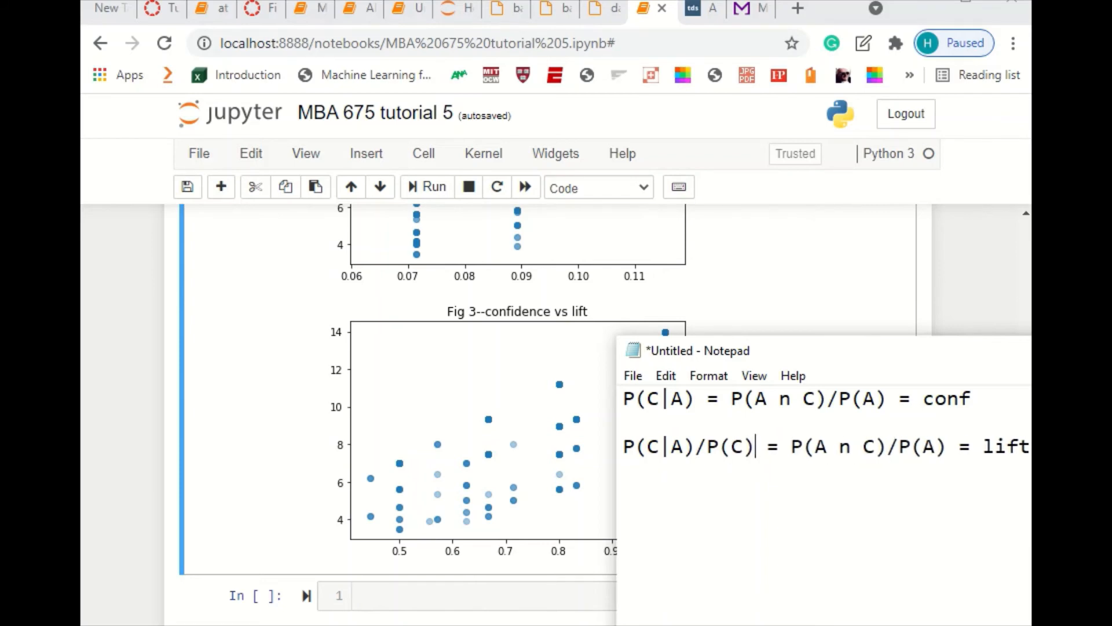
key("Right")
key("Right")
key("Right")
key("Right")
key("Right")
key("Right")
key("Right")
key("Right")
key("Right")
key("Right")
key("Right")
key("Right")
key("Right")
key("Right")
key("Right")
key("Right")
type("/")
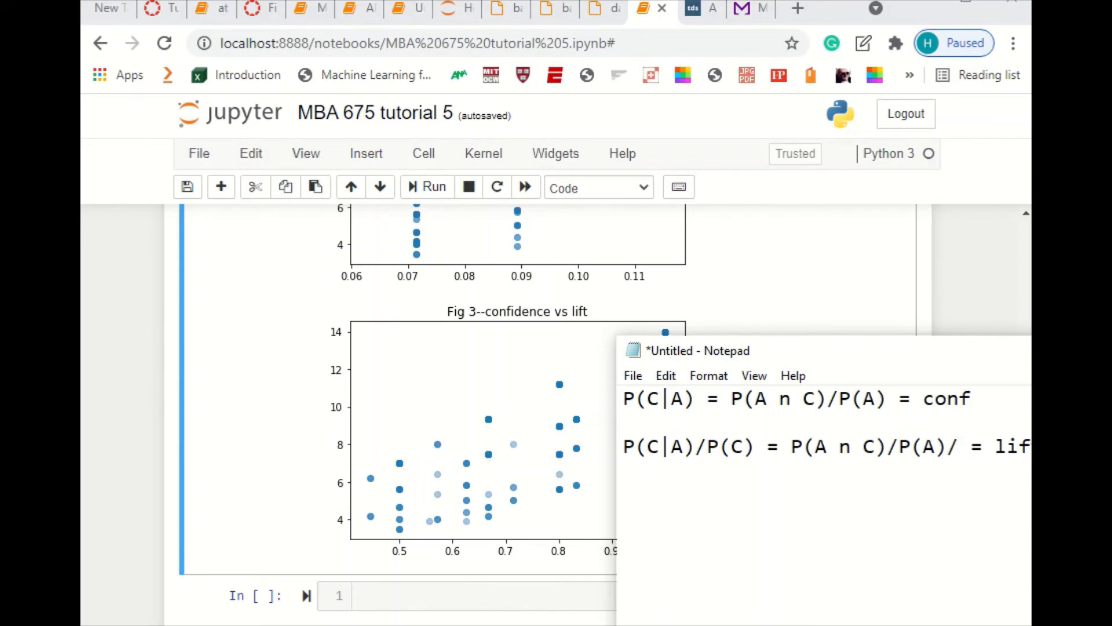
type("P(")
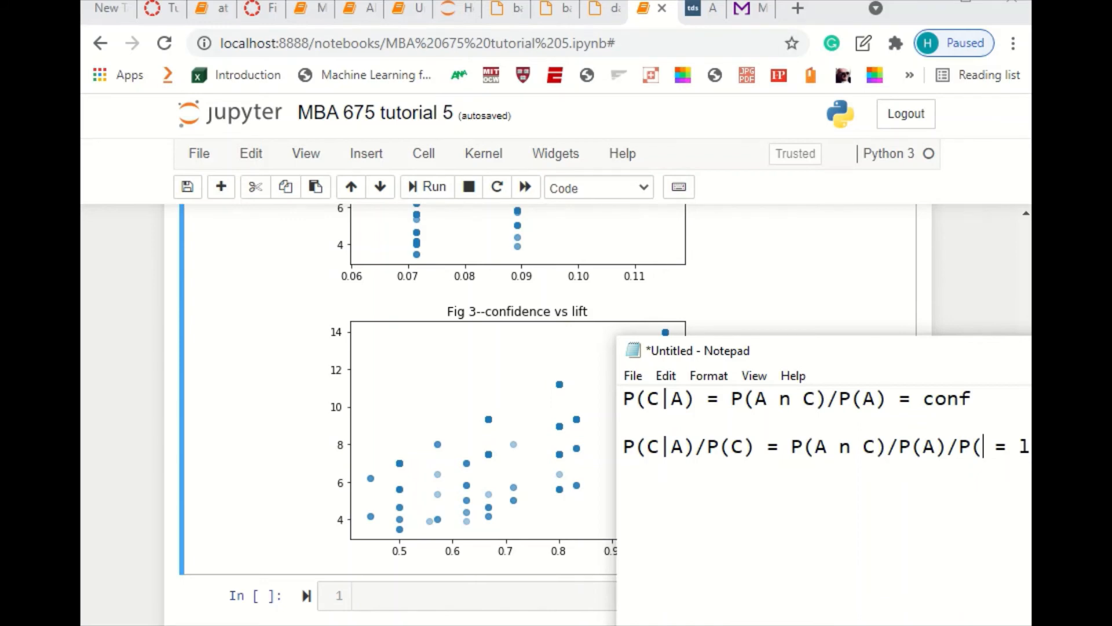
type("C)")
Compare the shared P(A n C)/P(A) term and the extra P(C) divisor in both formulas, and move Notepad out of the way
left_click_drag(894, 363, 793, 368)
left_click_drag(631, 404, 786, 404)
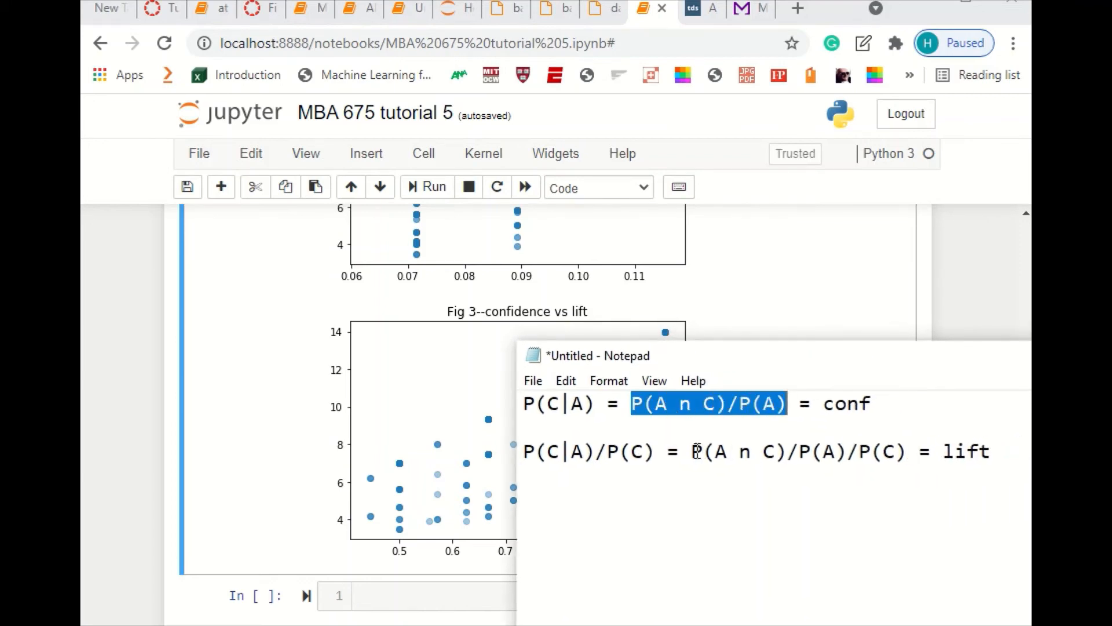
left_click_drag(693, 451, 906, 451)
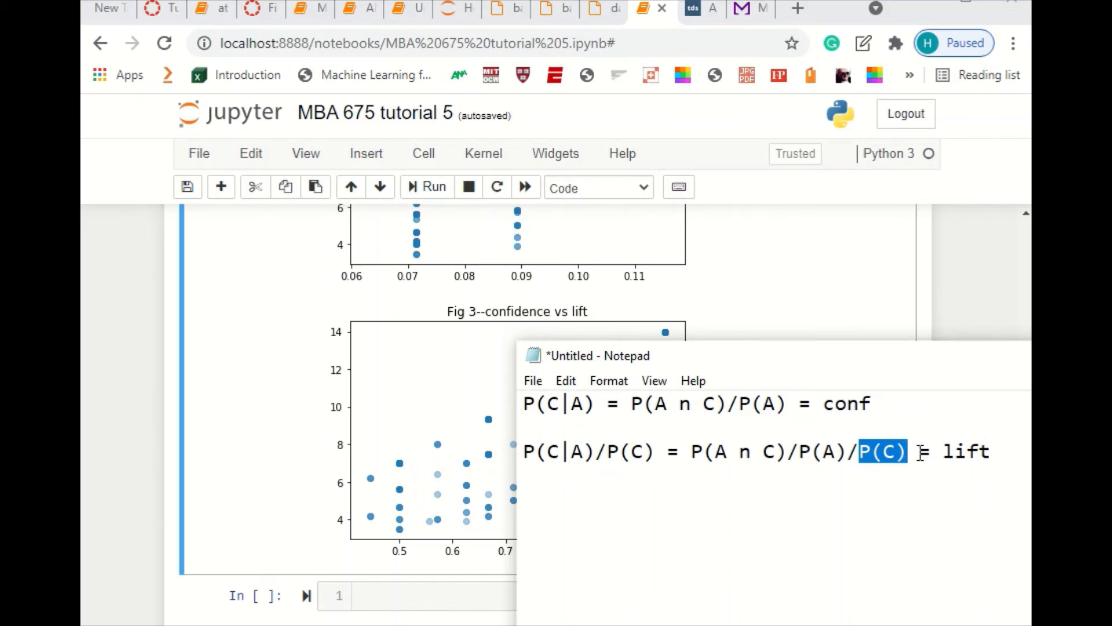
left_click_drag(632, 404, 788, 404)
left_click_drag(694, 452, 847, 446)
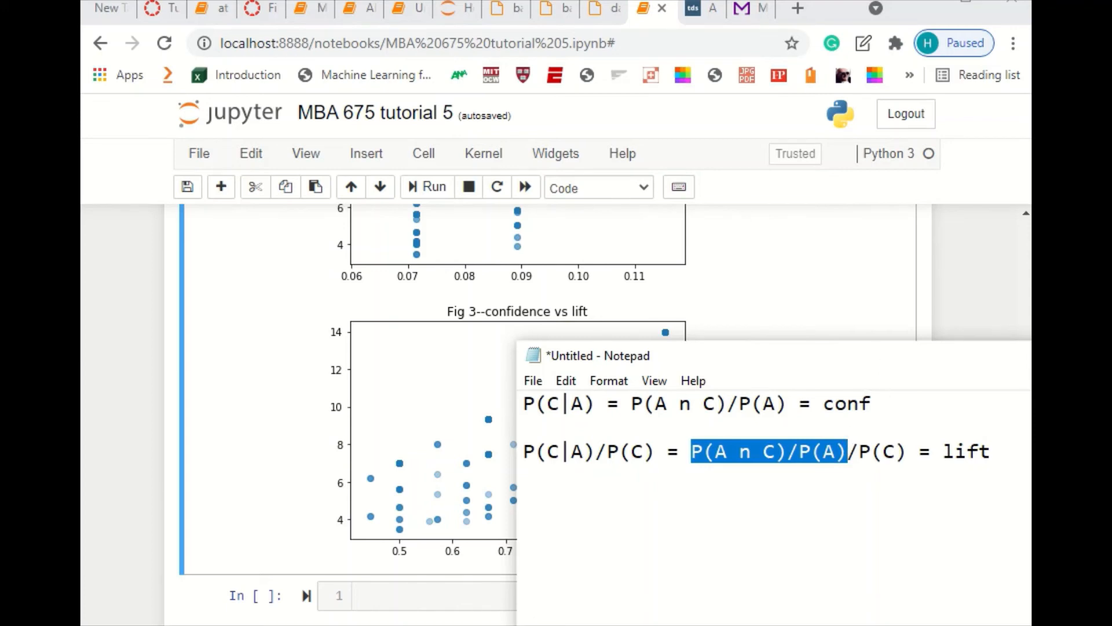
left_click_drag(811, 356, 1111, 255)
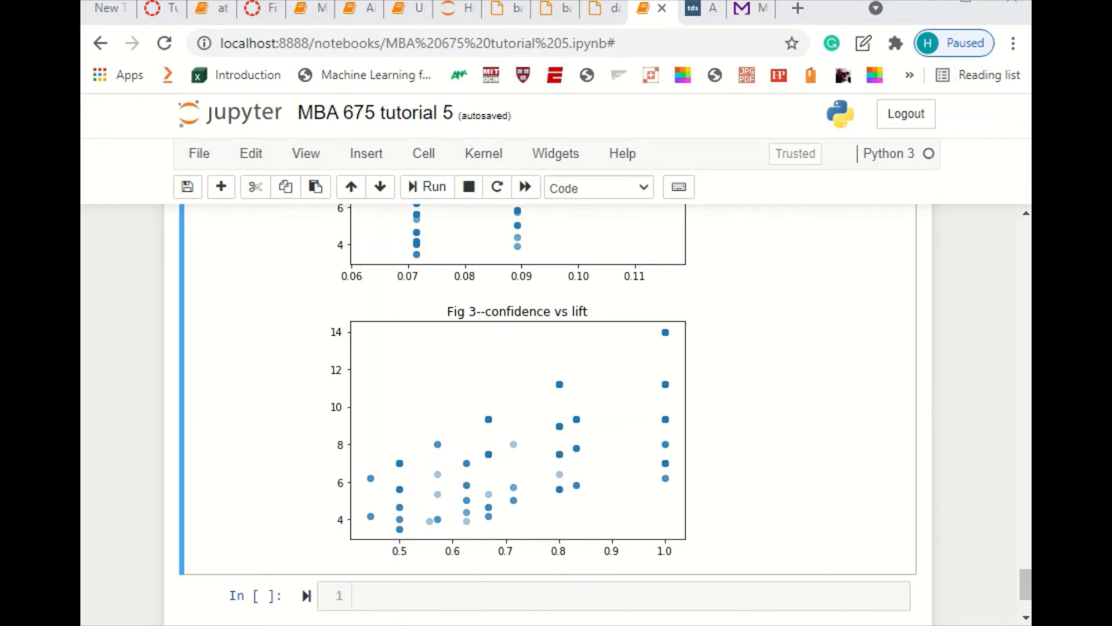
In the notebook's empty last cell, paste the code that computes productA, nA, productC, nC and lift_A_C and prints the association summary
scroll(513, 609, "down", 2)
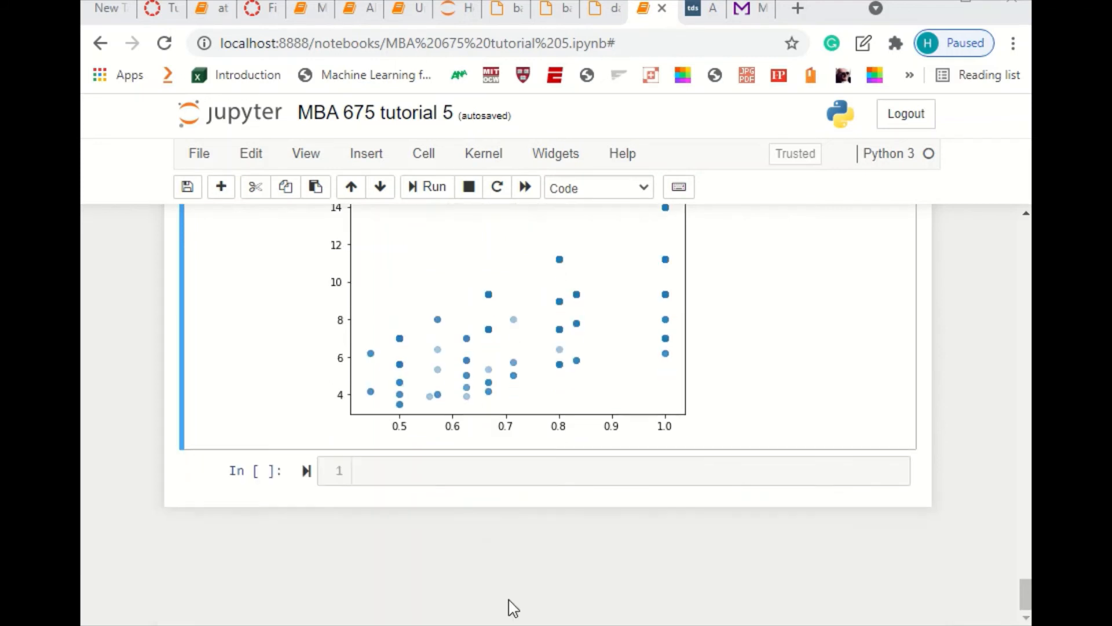
left_click(452, 479)
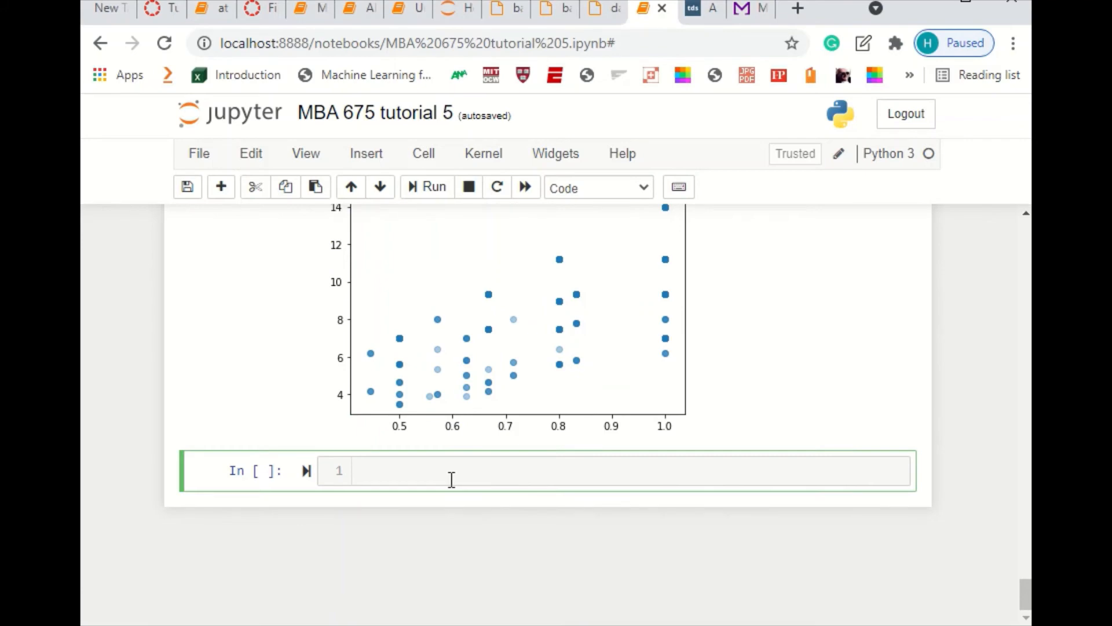
key("ctrl+v")
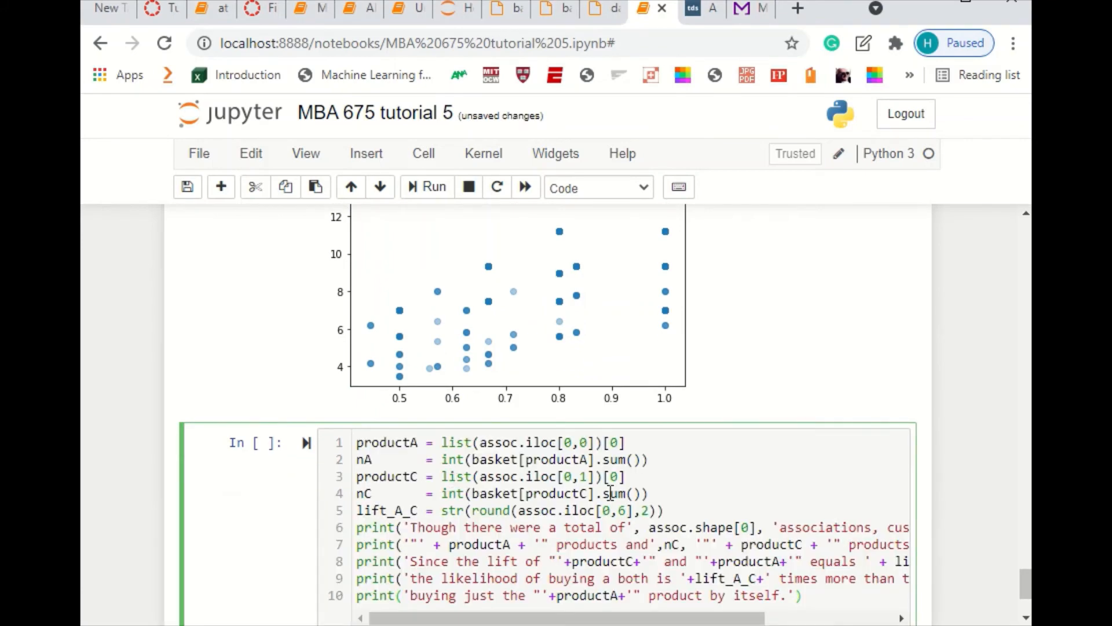
scroll(643, 383, "down", 2)
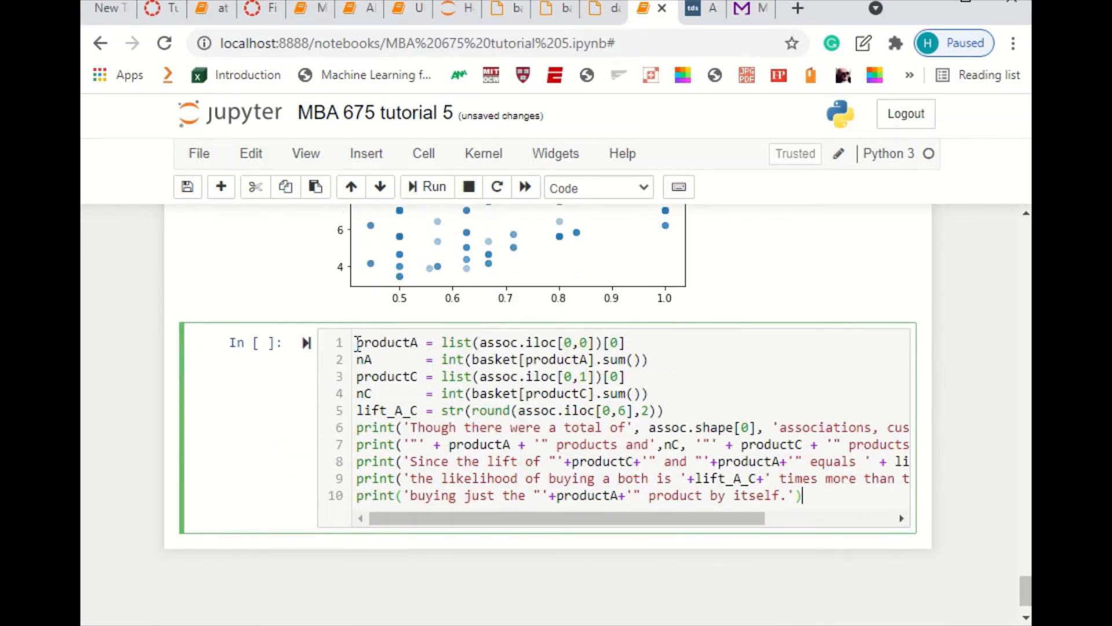
Insert print(productA) on a new line directly after the productA assignment
left_click_drag(355, 342, 421, 341)
left_click(712, 341)
key("Return")
type("print(")
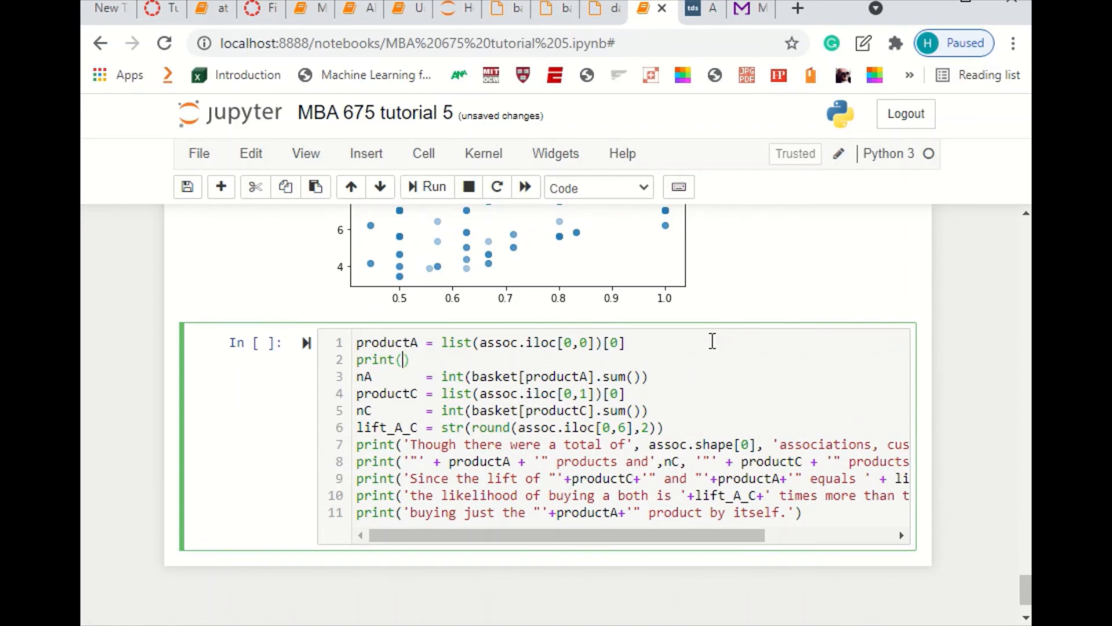
type("productA")
Comment out the five summary print statements on lines 7 to 11 of the cell
key("Down")
key("Down")
key("Down")
key("Down")
key("Down")
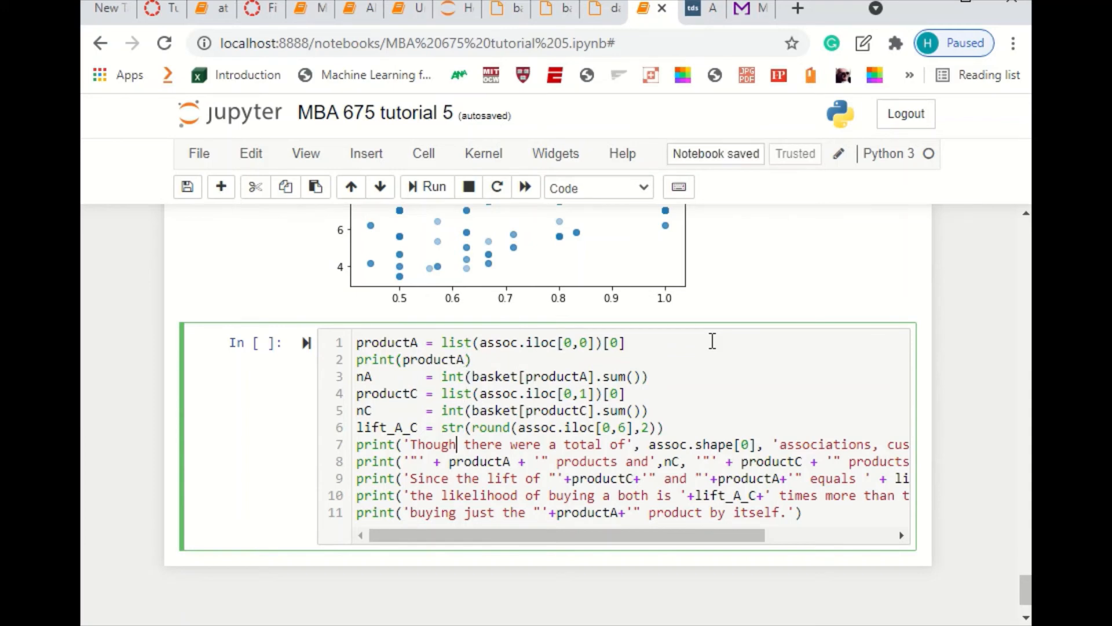
key("Left")
key("Left")
key("Left")
key("Left")
key("Left")
key("Left")
key("Left")
key("Left")
key("Left")
key("Left")
key("Left")
key("Left")
key("Left")
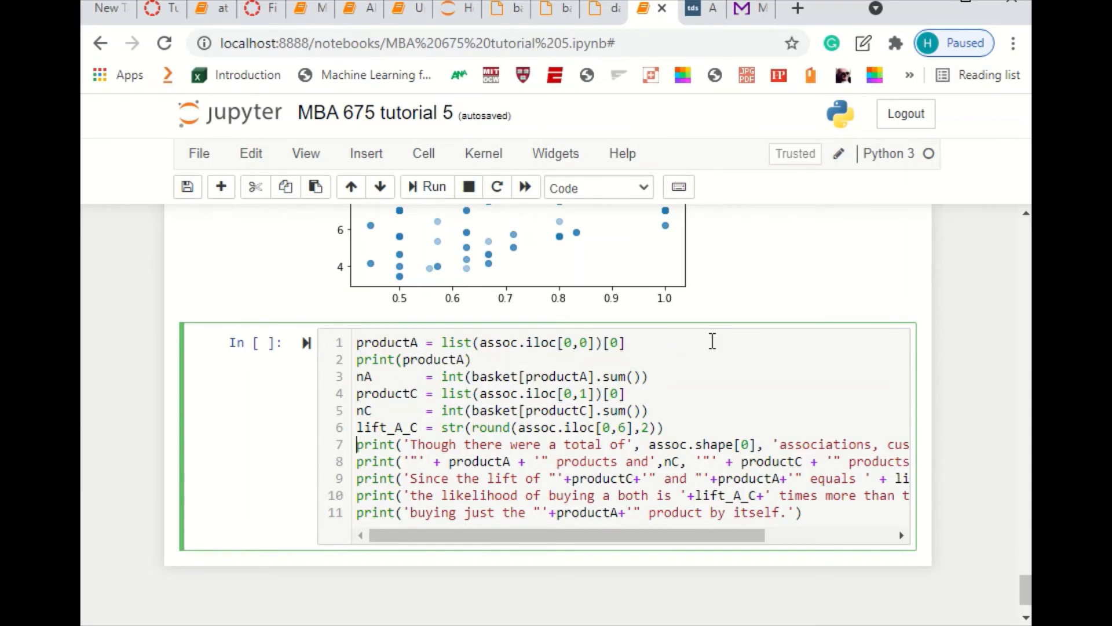
key("ctrl+slash")
key("Down")
key("ctrl+slash")
key("Down")
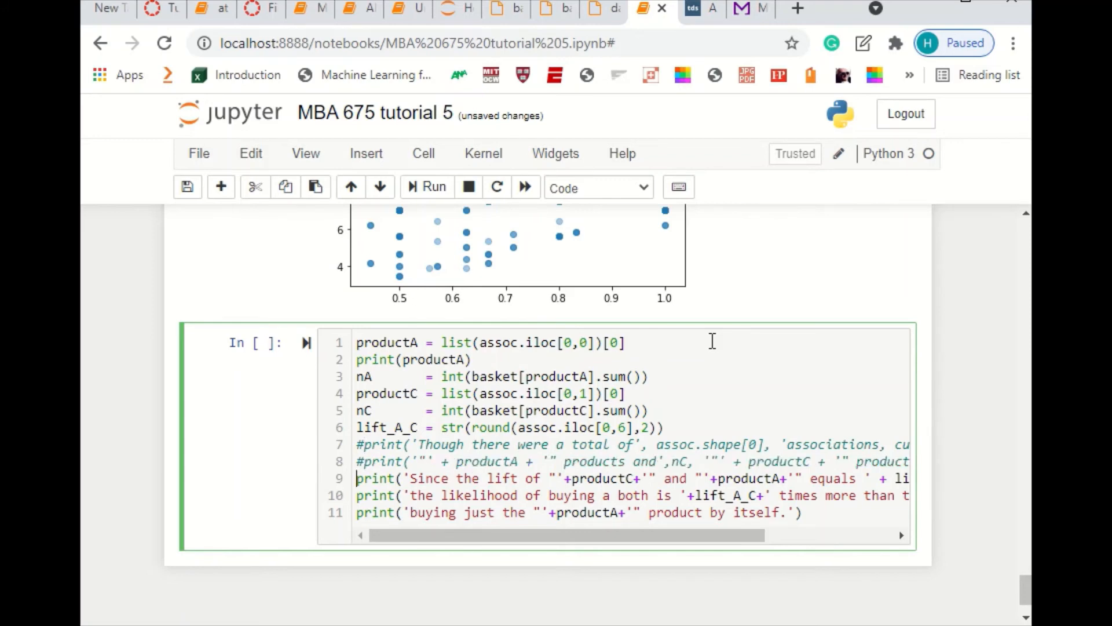
key("ctrl+slash")
key("Down")
key("ctrl+slash")
key("Down")
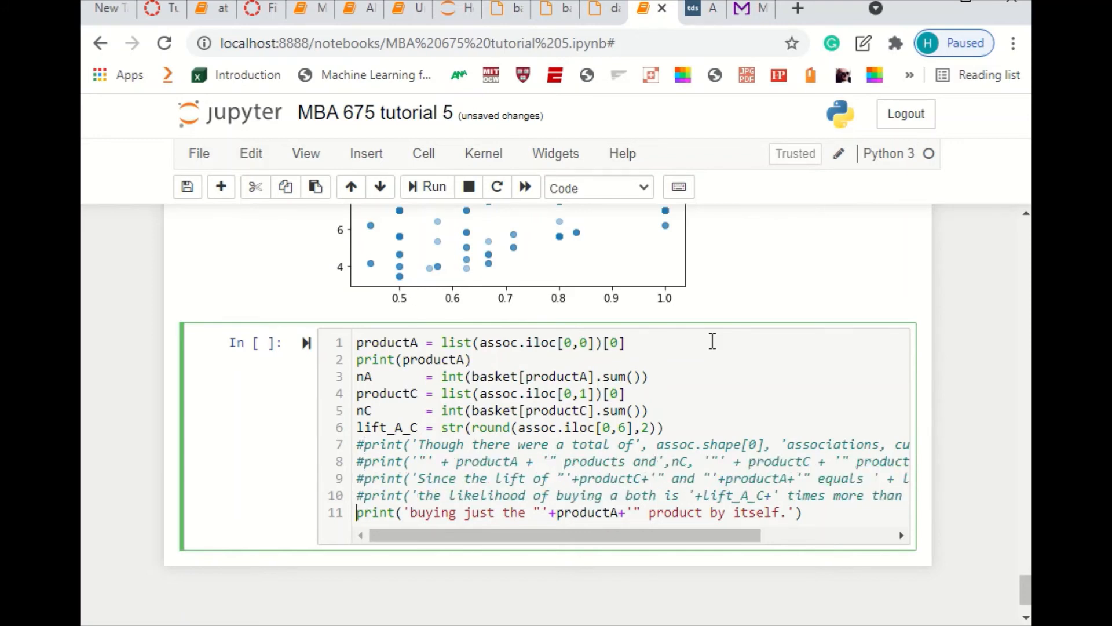
key("ctrl+slash")
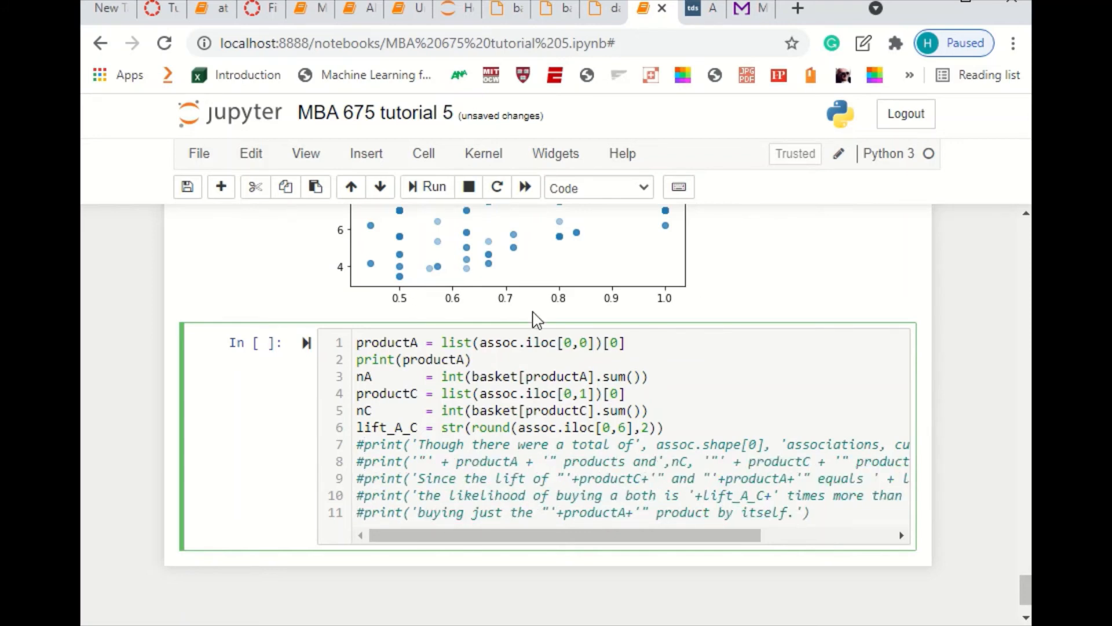
Examine the assoc.iloc[0,0] index in the productA assignment and the association rules table it reads from
left_click(484, 359)
left_click_drag(443, 343, 559, 343)
left_click(482, 343)
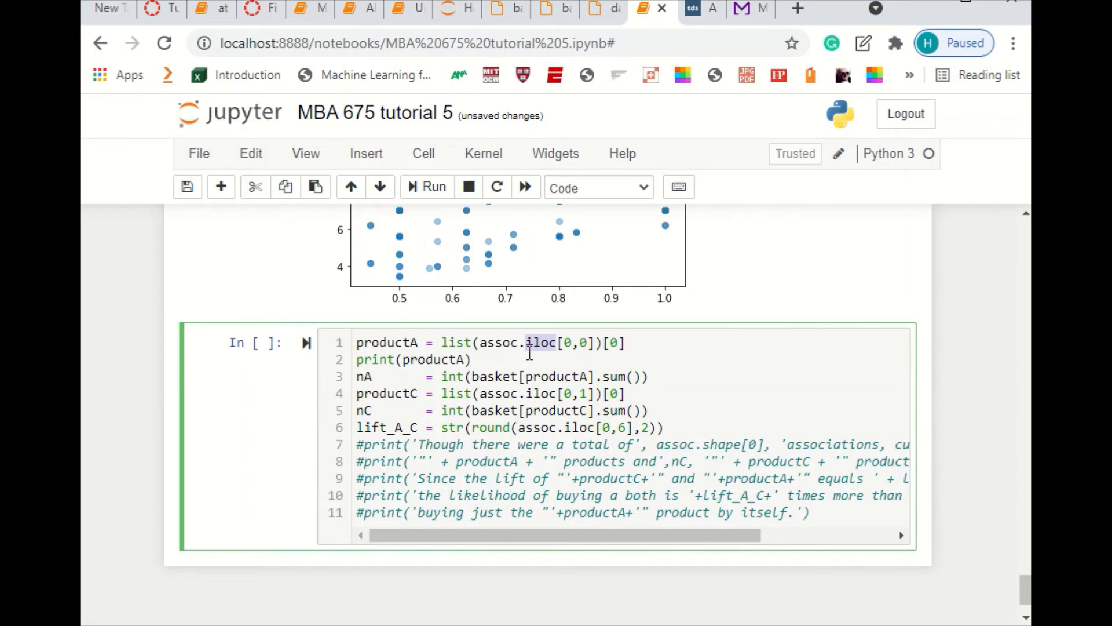
left_click(529, 345)
left_click(567, 343)
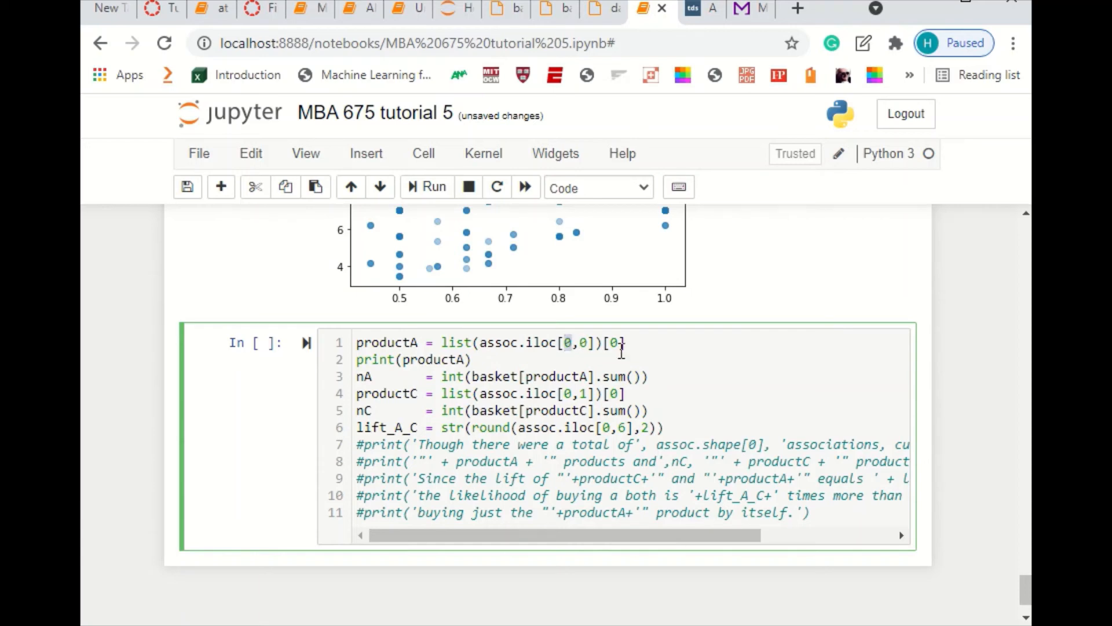
left_click_drag(588, 344, 567, 344)
left_click_drag(480, 342, 518, 343)
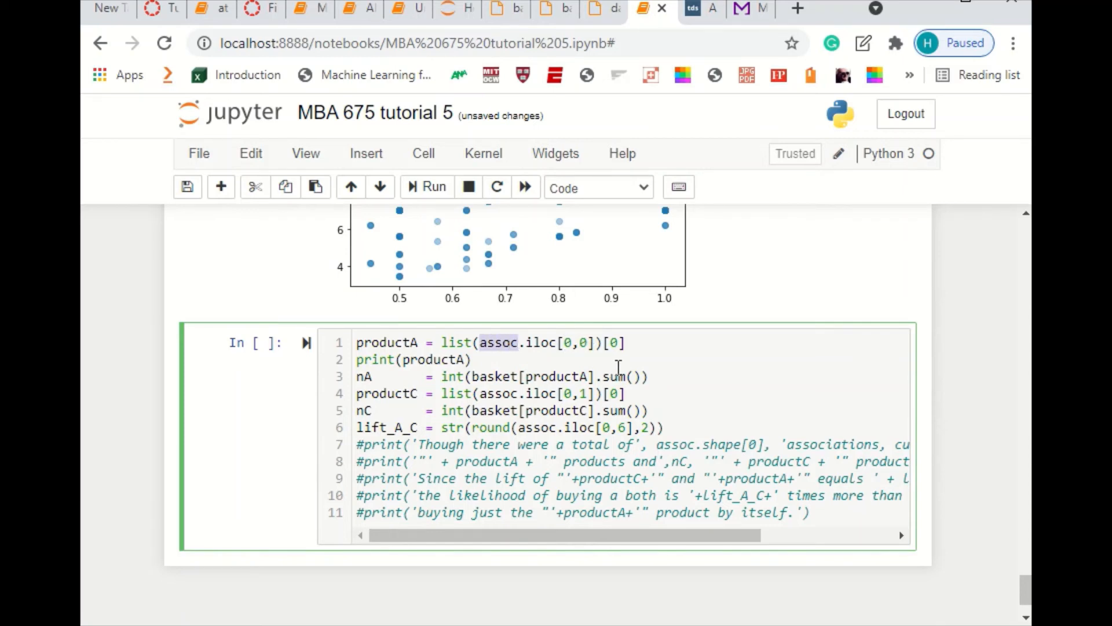
scroll(619, 368, "up", 20)
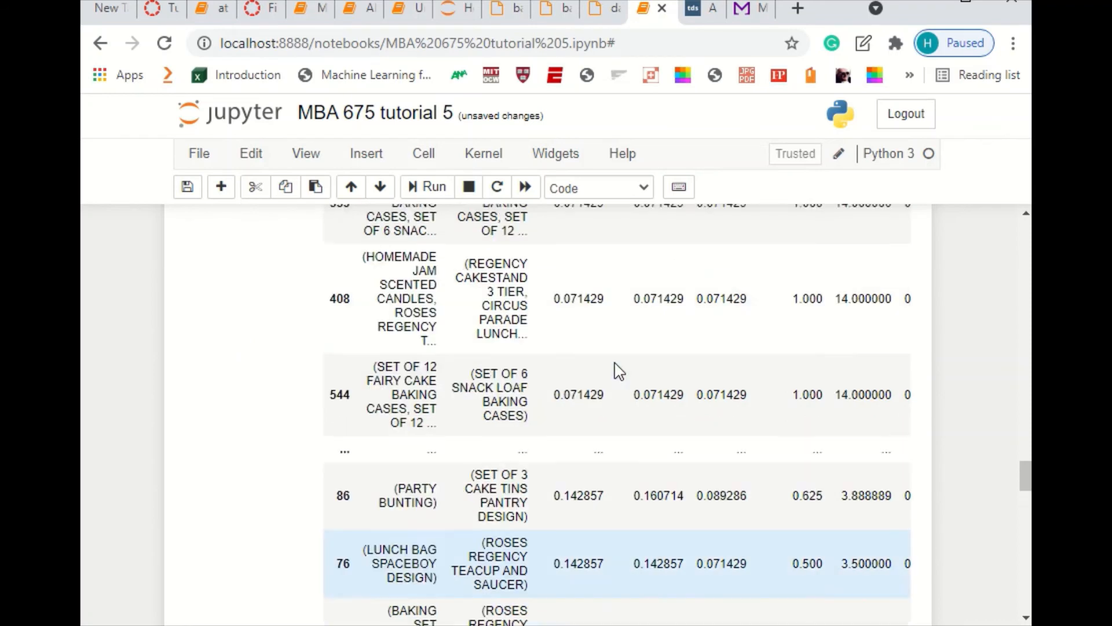
scroll(616, 370, "up", 5)
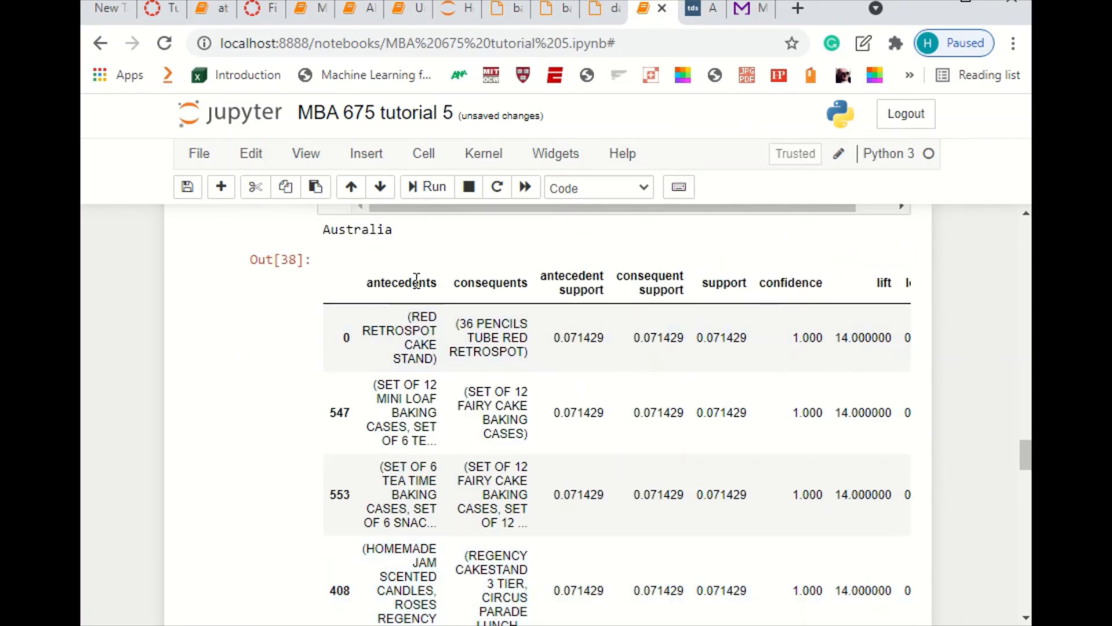
Assign the lift-sorted rules on line 13 of the association rules cell back to assoc
scroll(417, 281, "up", 3)
left_click_drag(357, 382, 727, 386)
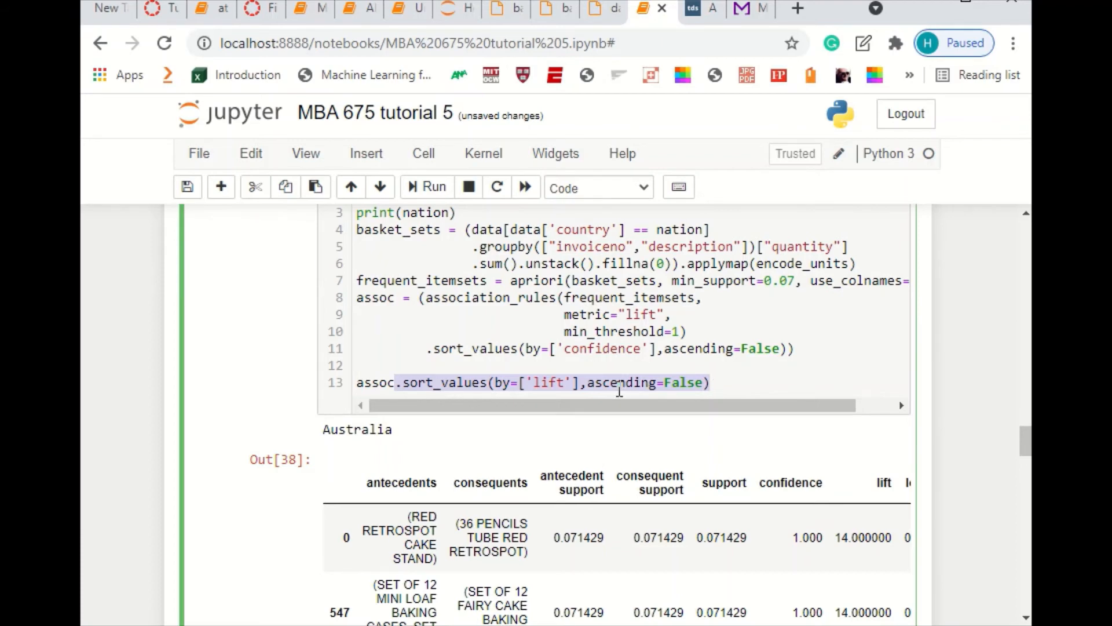
left_click(354, 383)
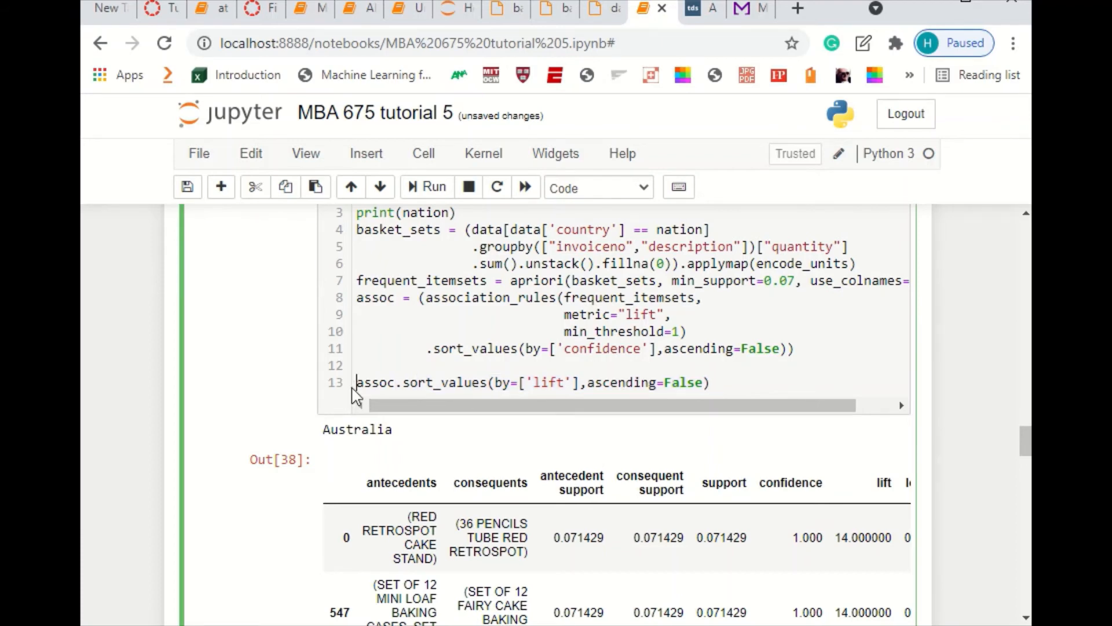
type("ass")
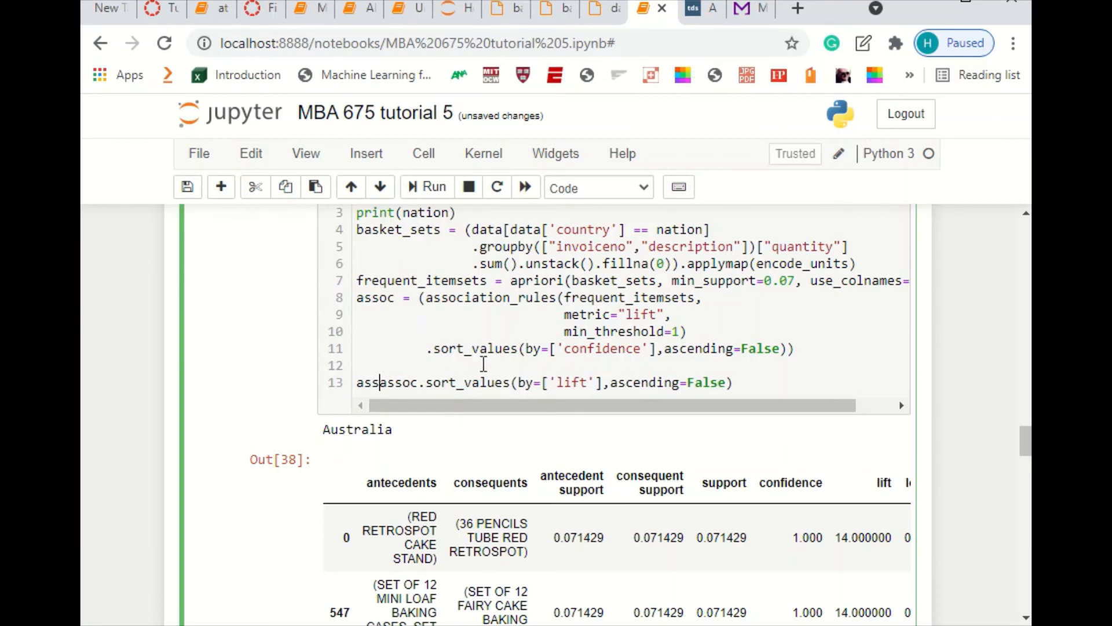
type("0c")
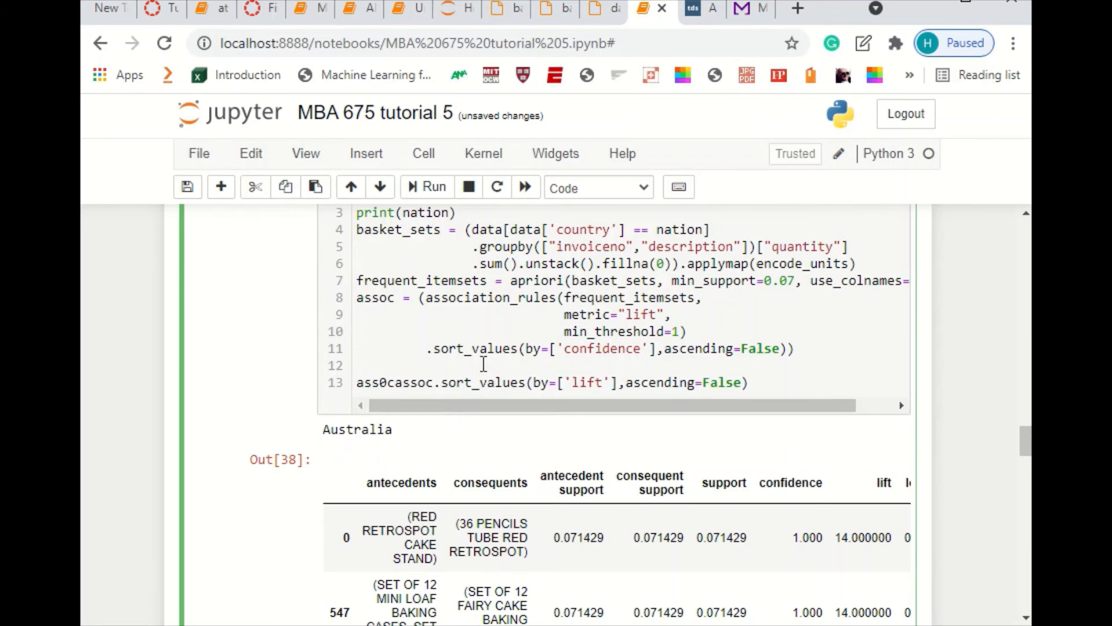
key("BackSpace")
key("BackSpace")
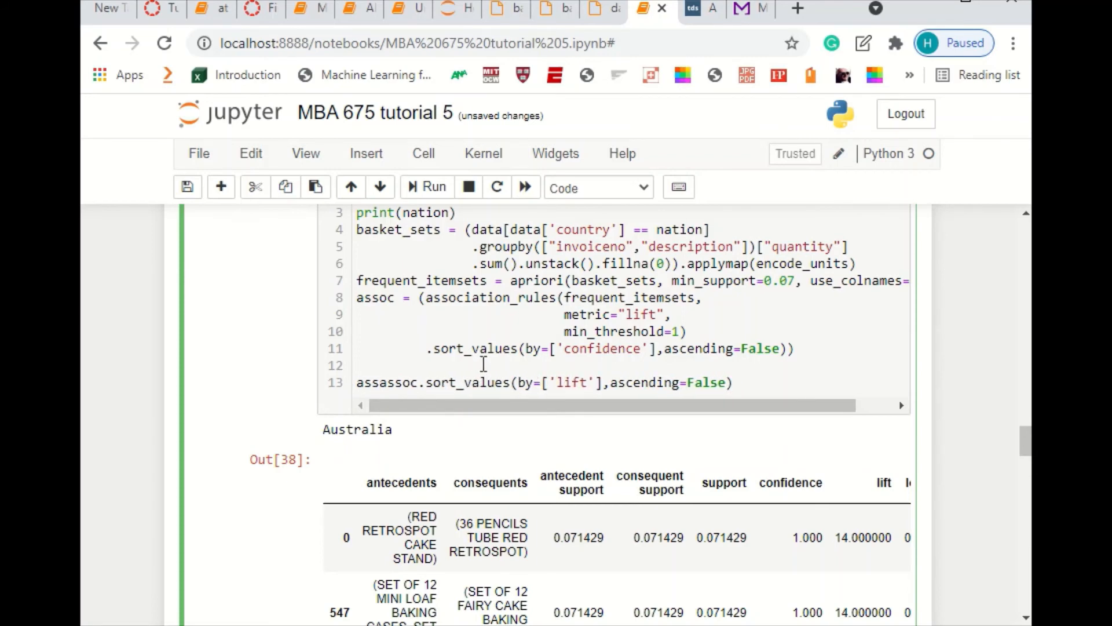
type("0c =")
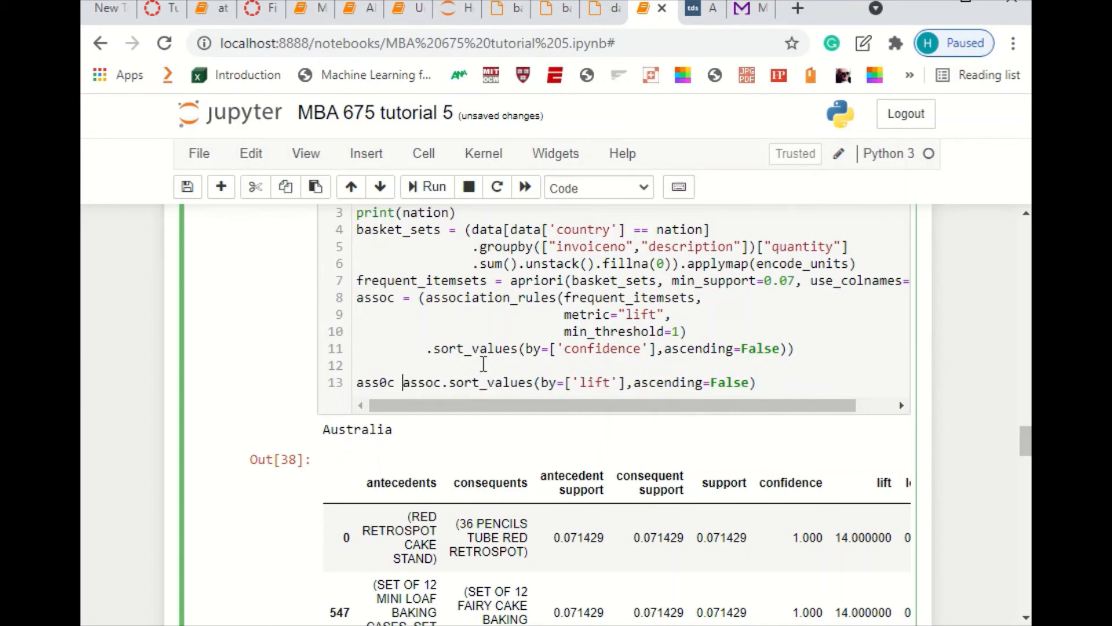
key("Left")
key("Left")
key("Left")
key("Left")
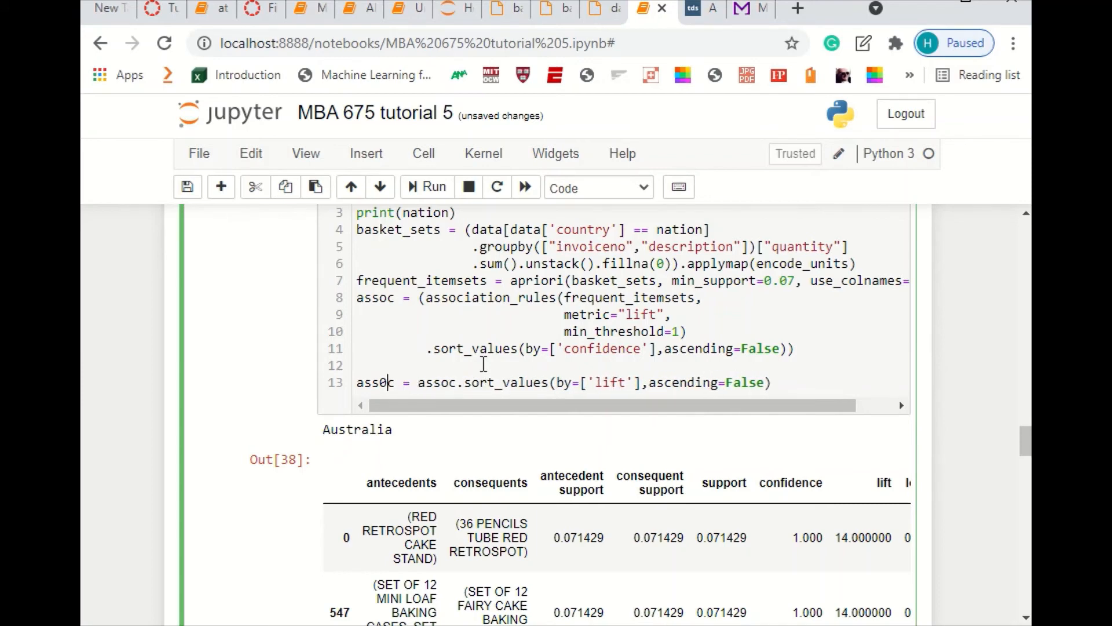
key("BackSpace")
type("o")
Delete the separate sort on line 13 and make line 11 sort the association rules by 'lift'
left_click_drag(595, 382, 620, 383)
left_click_drag(789, 382, 345, 394)
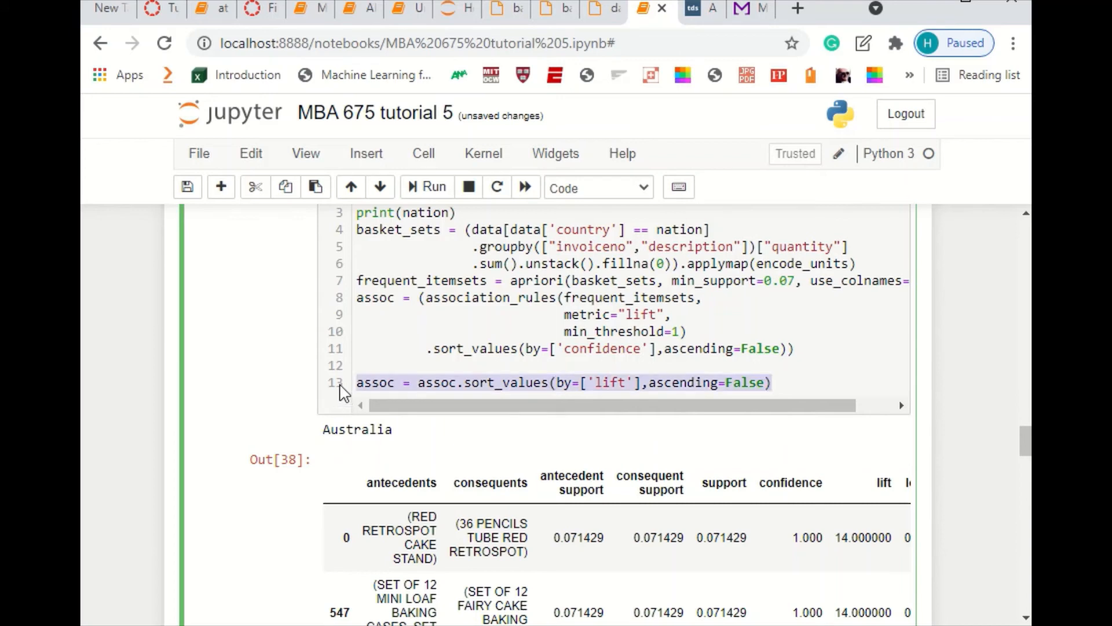
key("BackSpace")
key("BackSpace")
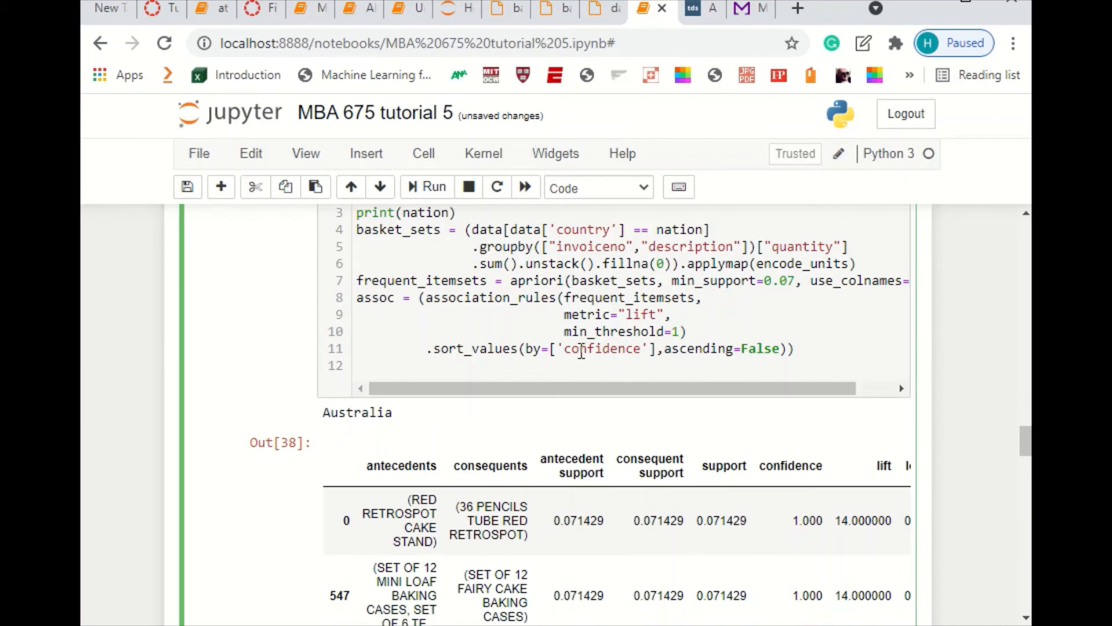
double_click(581, 353)
key("BackSpace")
type("li")
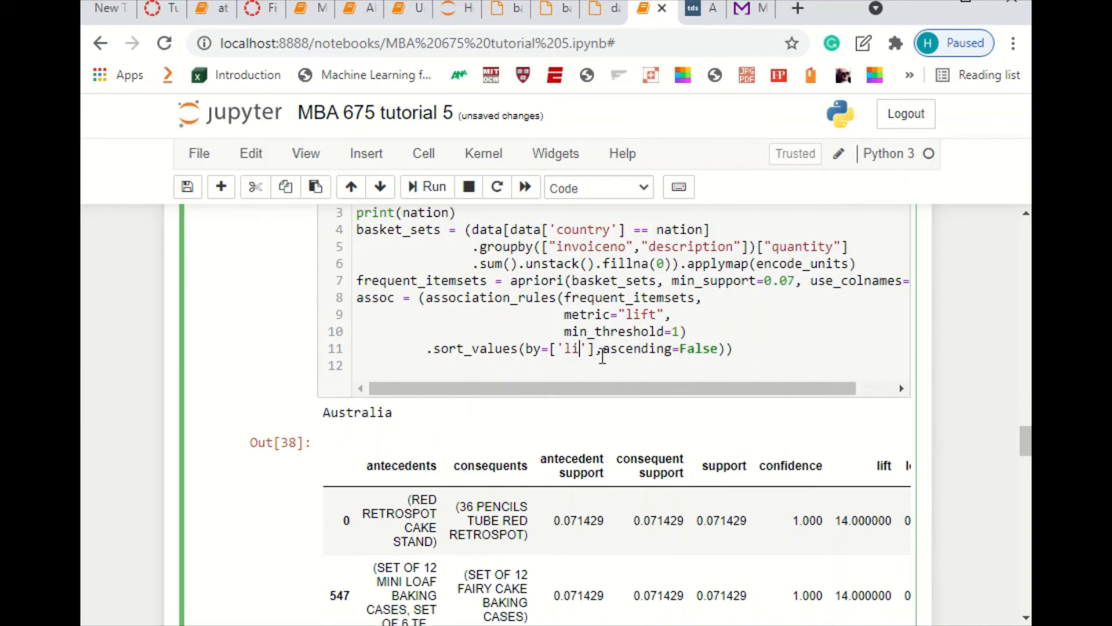
type("ft")
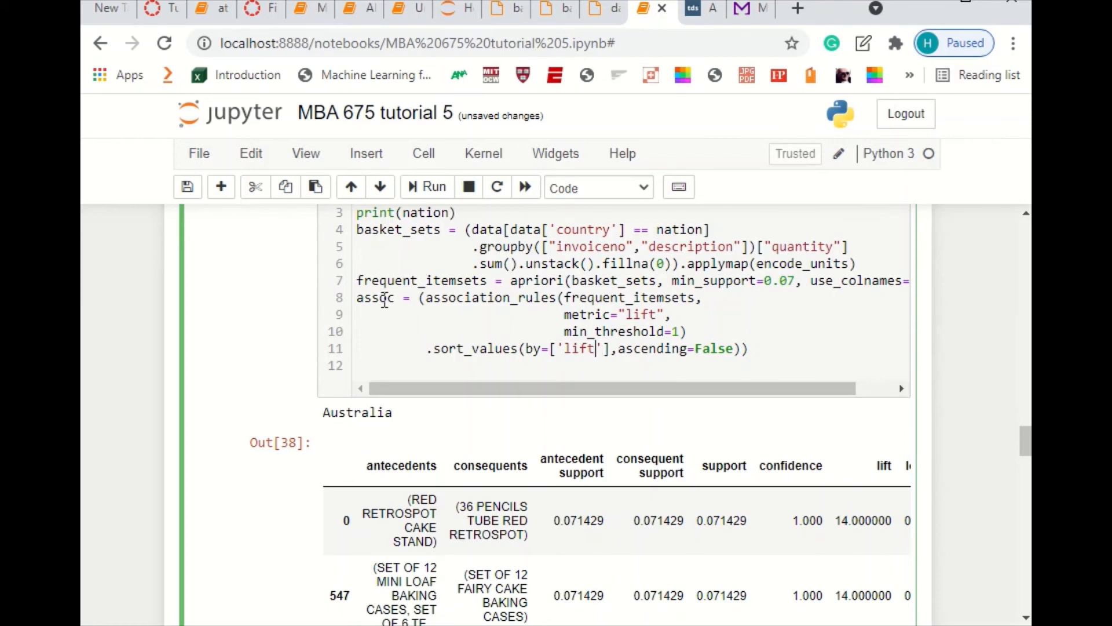
Add assoc on a new line 12 of the association rules cell and run it to output the rules table
left_click_drag(396, 298, 362, 301)
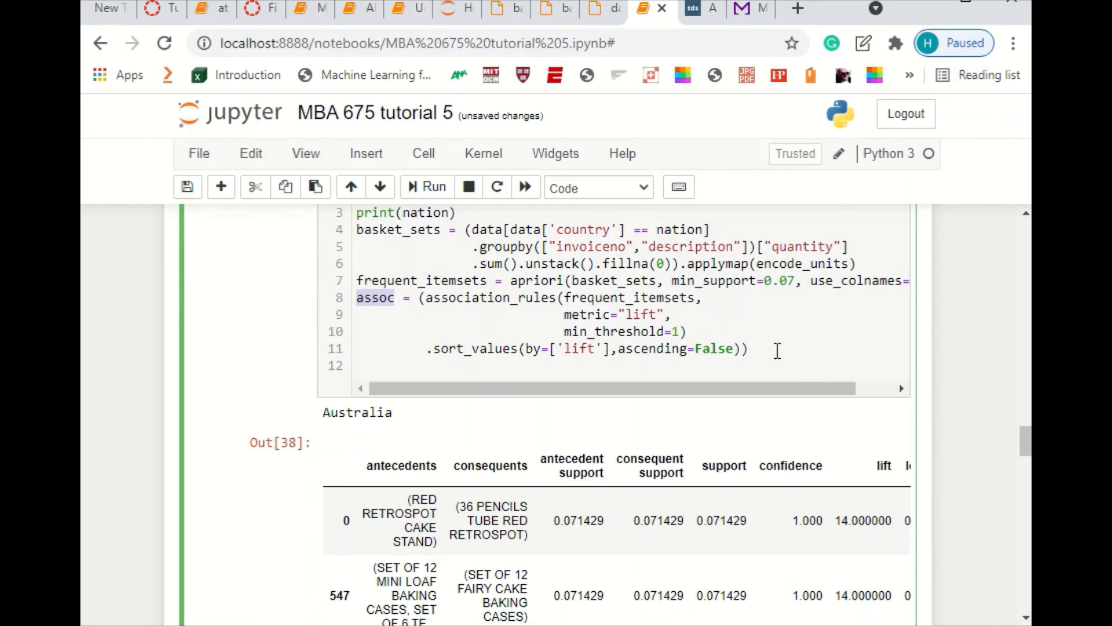
left_click(778, 349)
key("ctrl+Return")
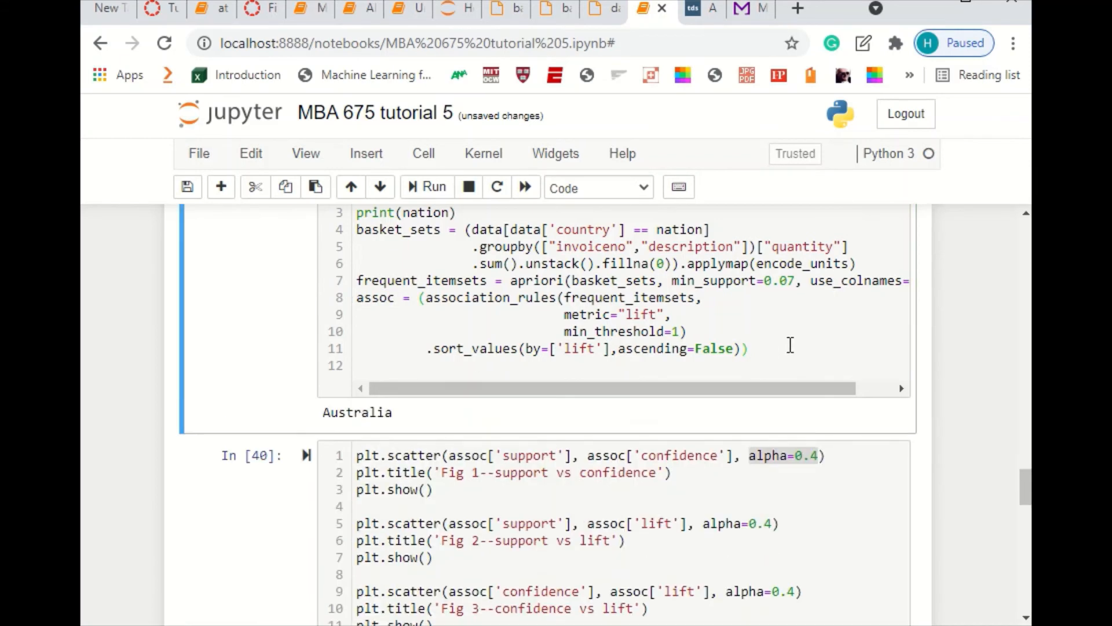
left_click(789, 345)
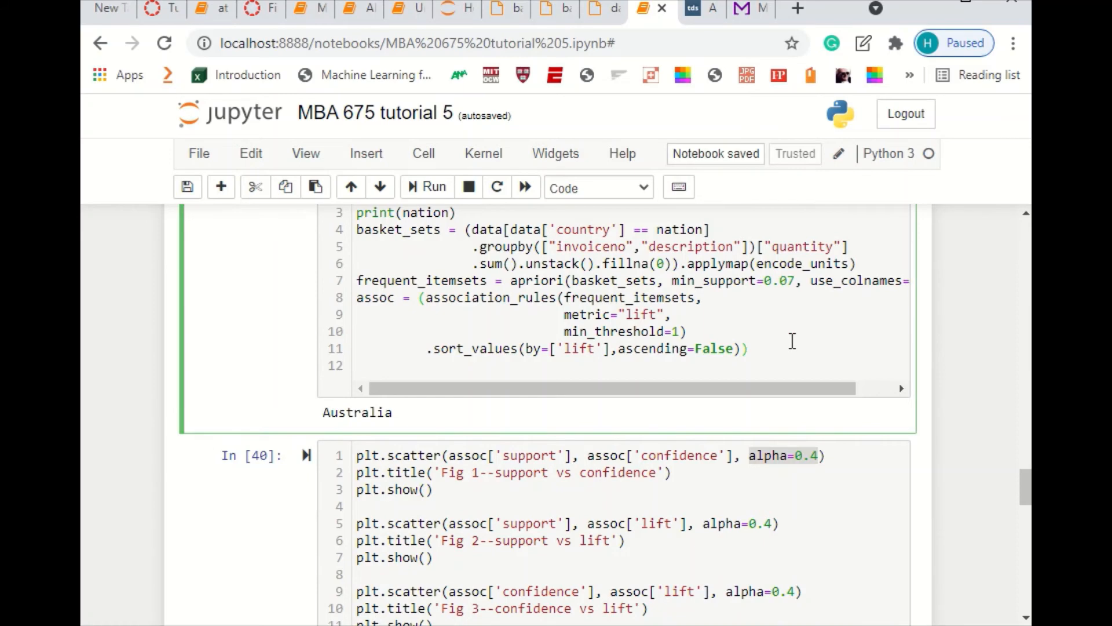
key("Return")
type("assoc")
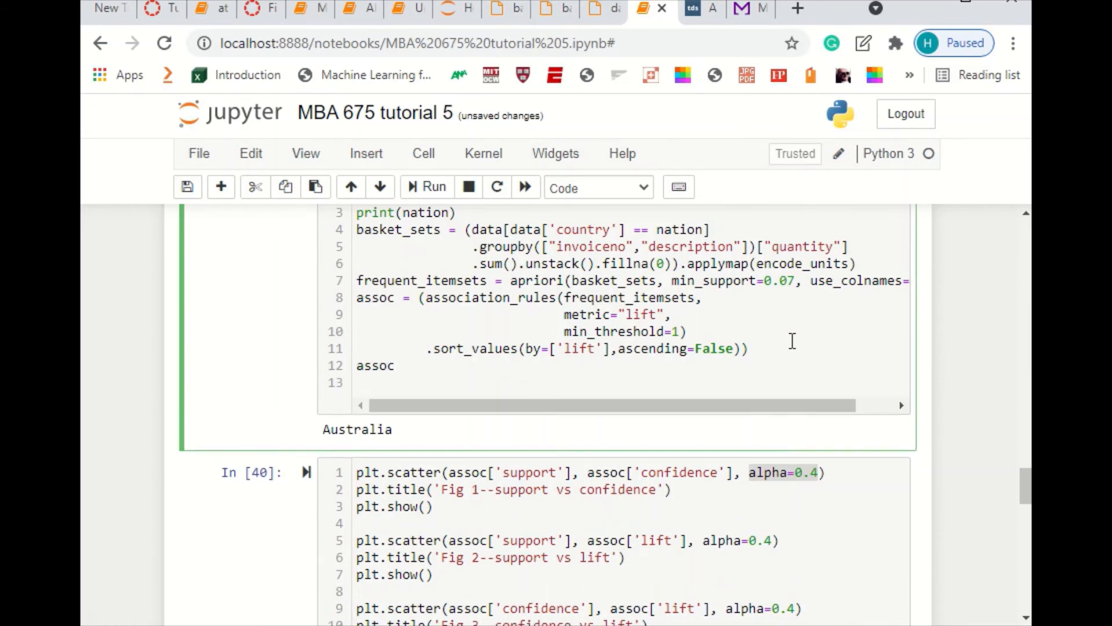
key("ctrl+Return")
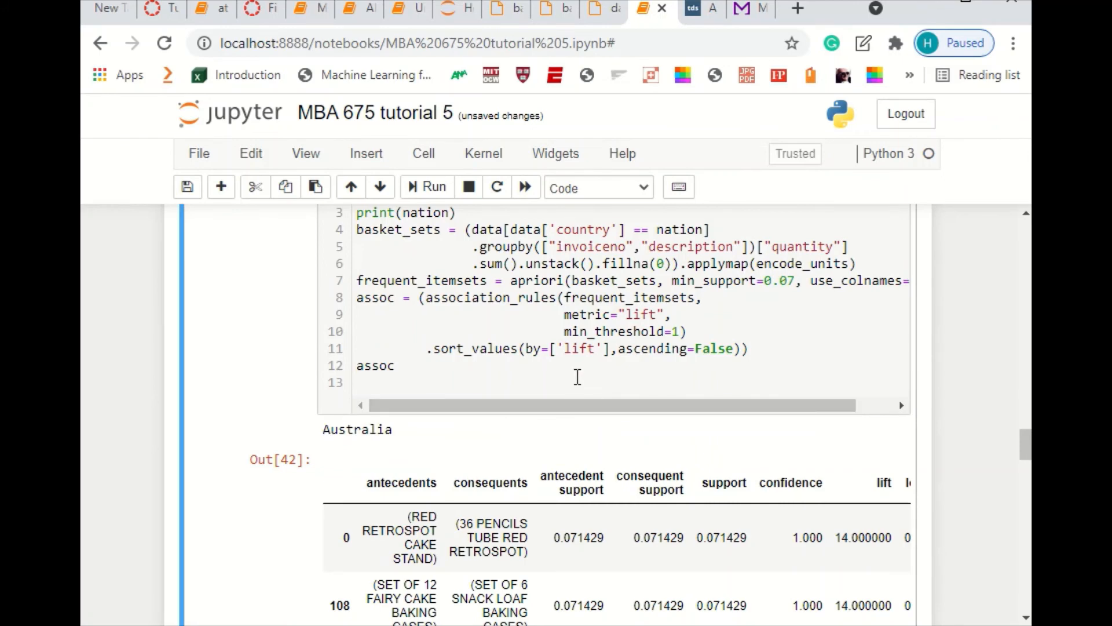
Compare the antecedent in the rules table's first row with the [0,0] index in the productA assignment
scroll(576, 379, "down", 2)
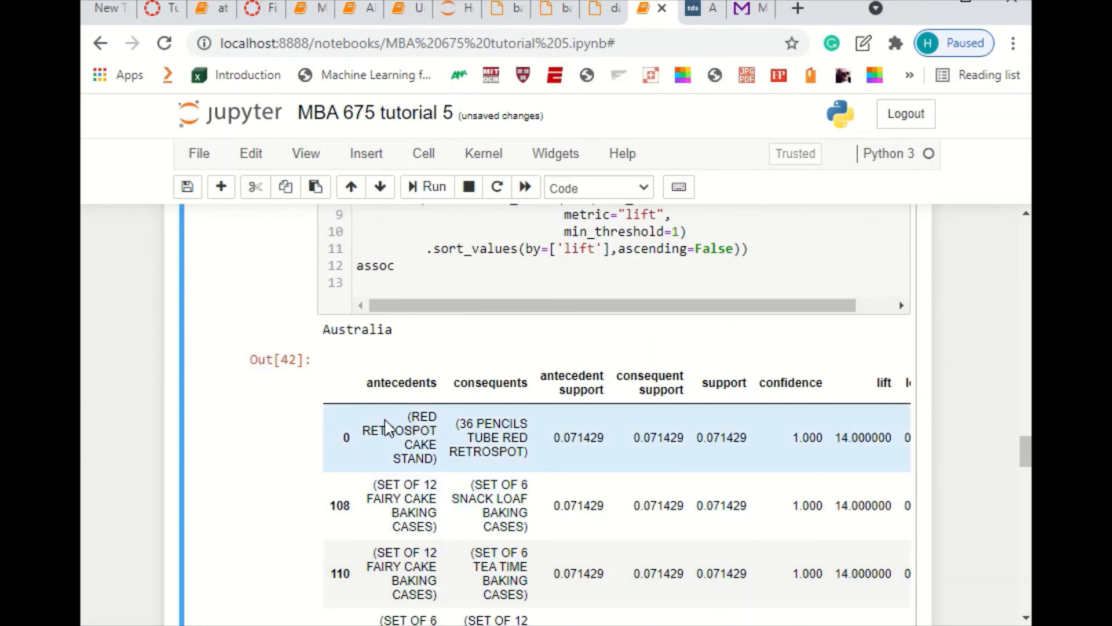
left_click_drag(409, 416, 434, 459)
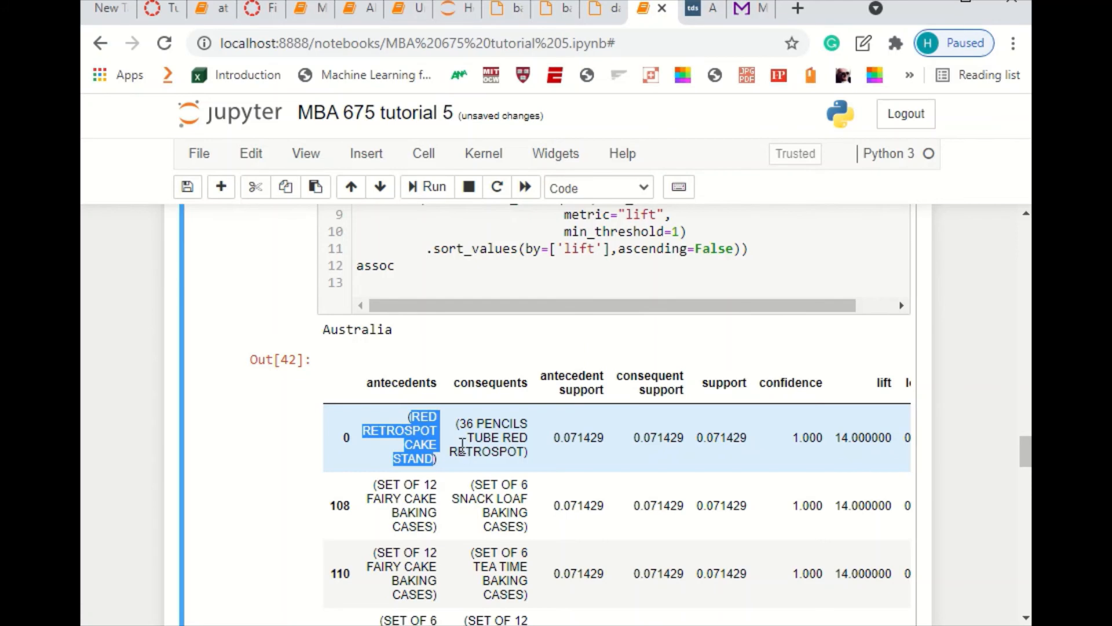
scroll(471, 418, "down", 20)
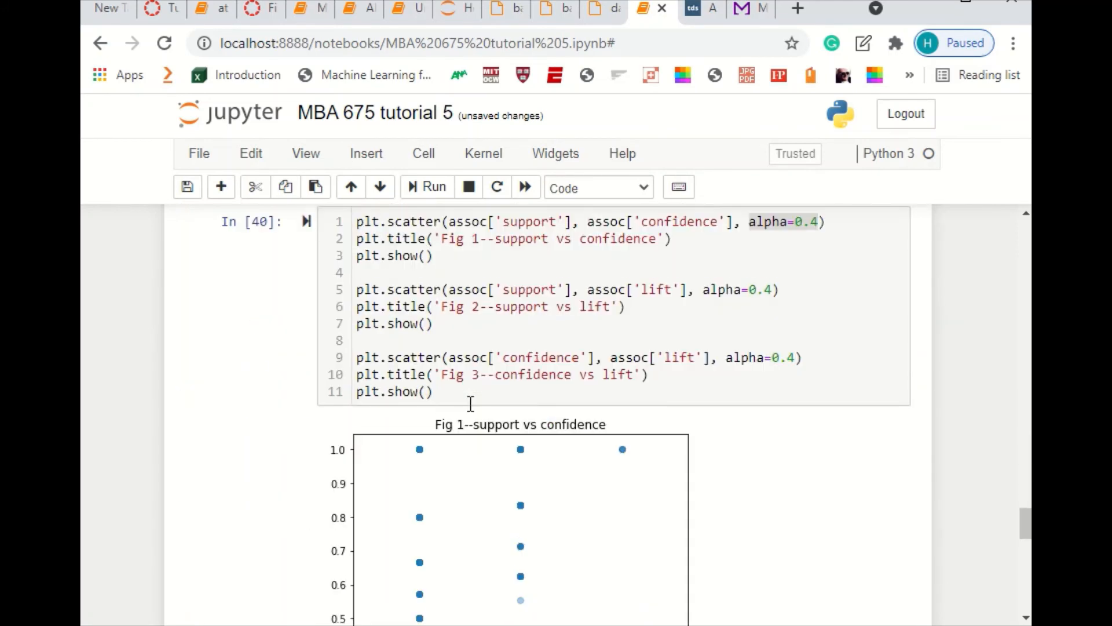
scroll(474, 411, "down", 10)
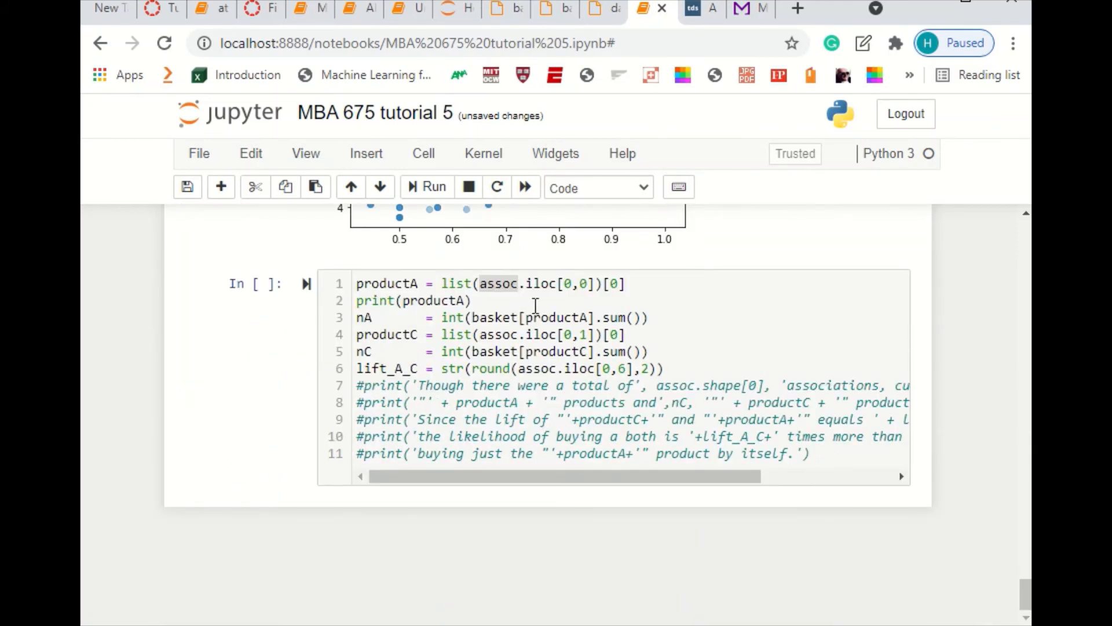
left_click_drag(587, 288, 567, 285)
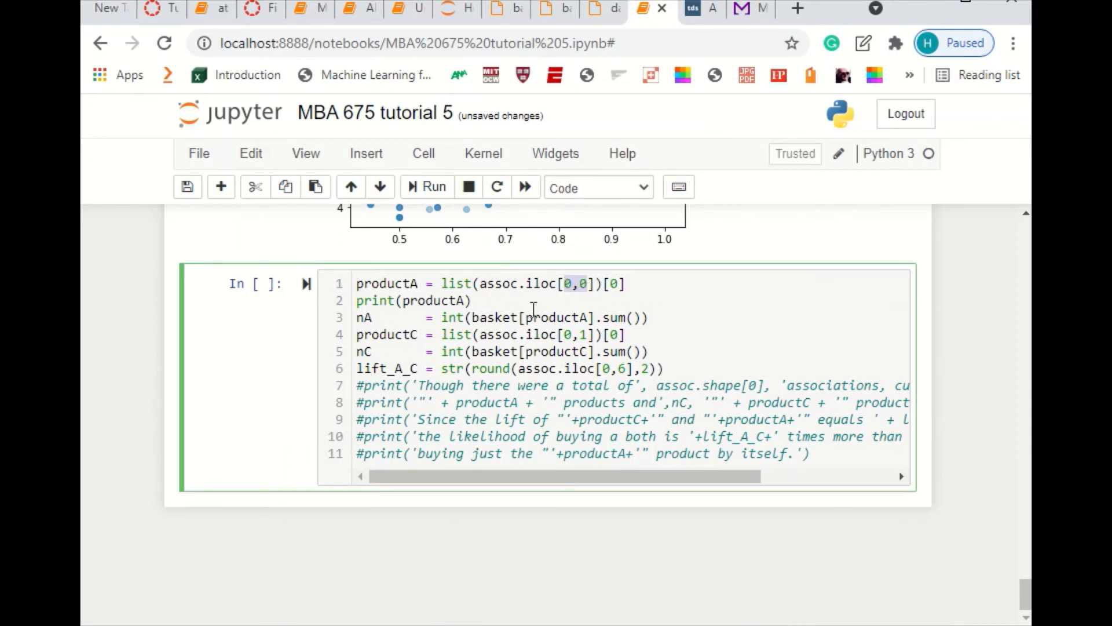
Comment out the trailing [0] of the productA assignment and run the cell to print the whole list
left_click(603, 284)
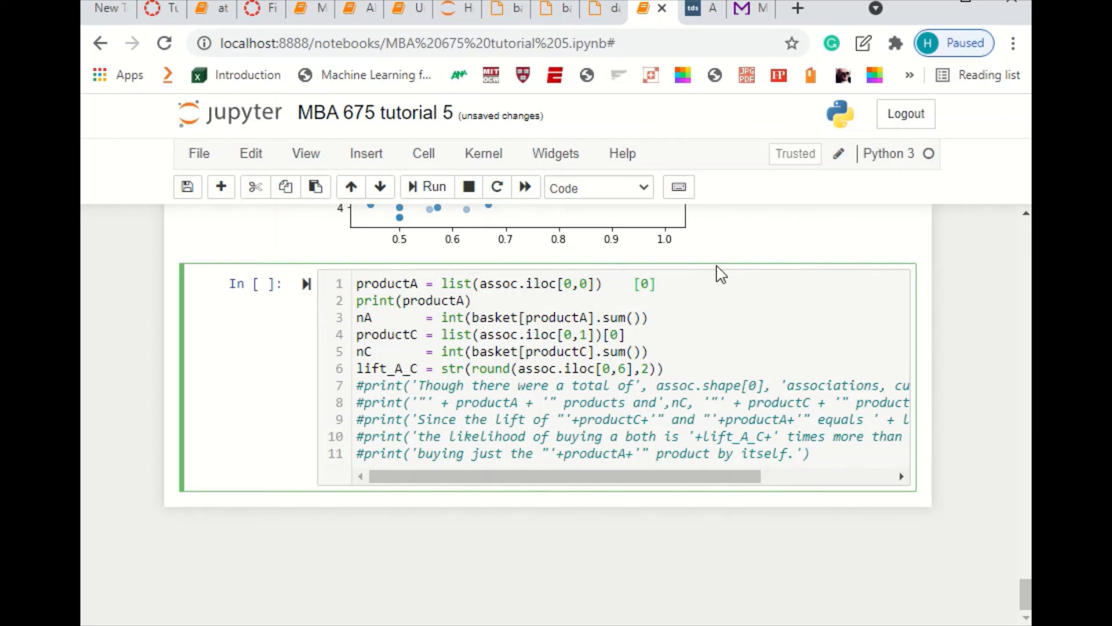
type("#")
key("Return")
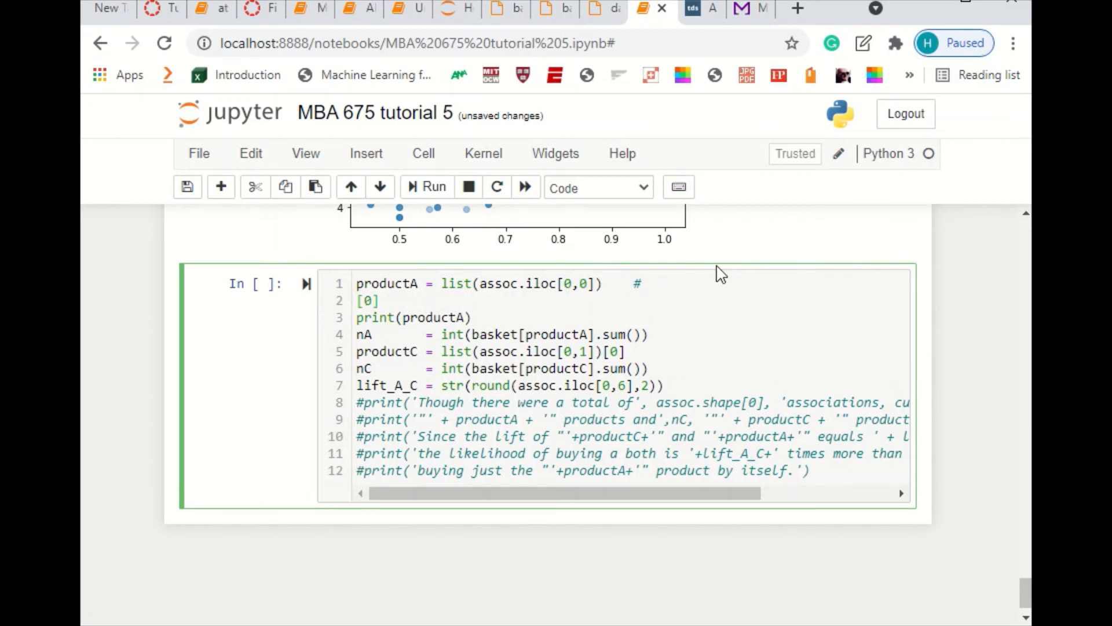
key("BackSpace")
key("ctrl+Return")
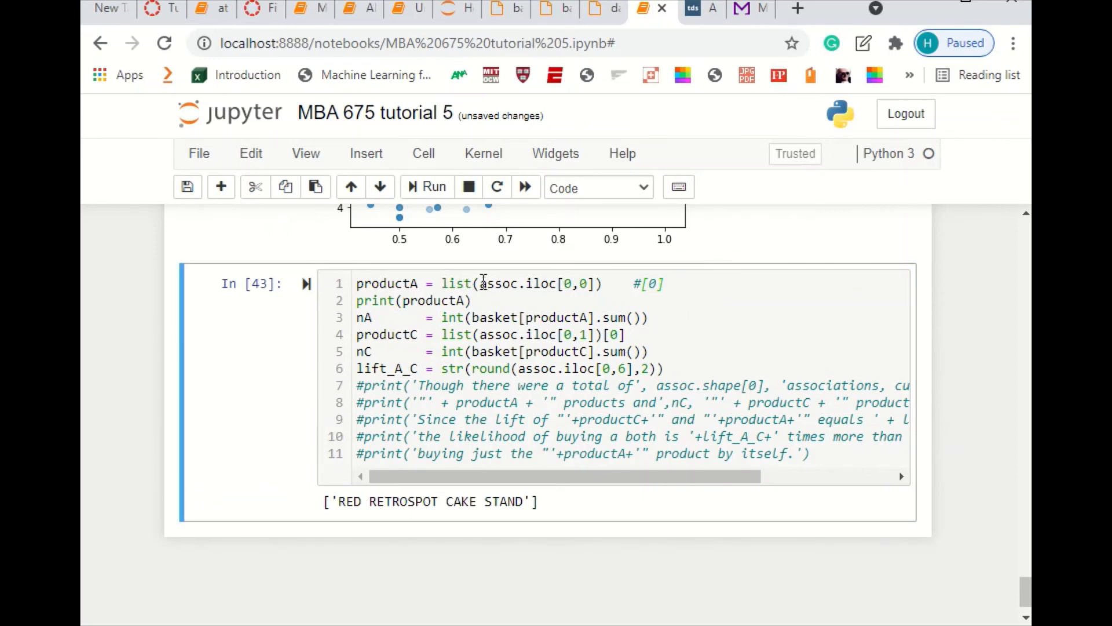
Compare the assoc.iloc[0,0] expression with the product name in the printed list
left_click_drag(480, 283, 595, 288)
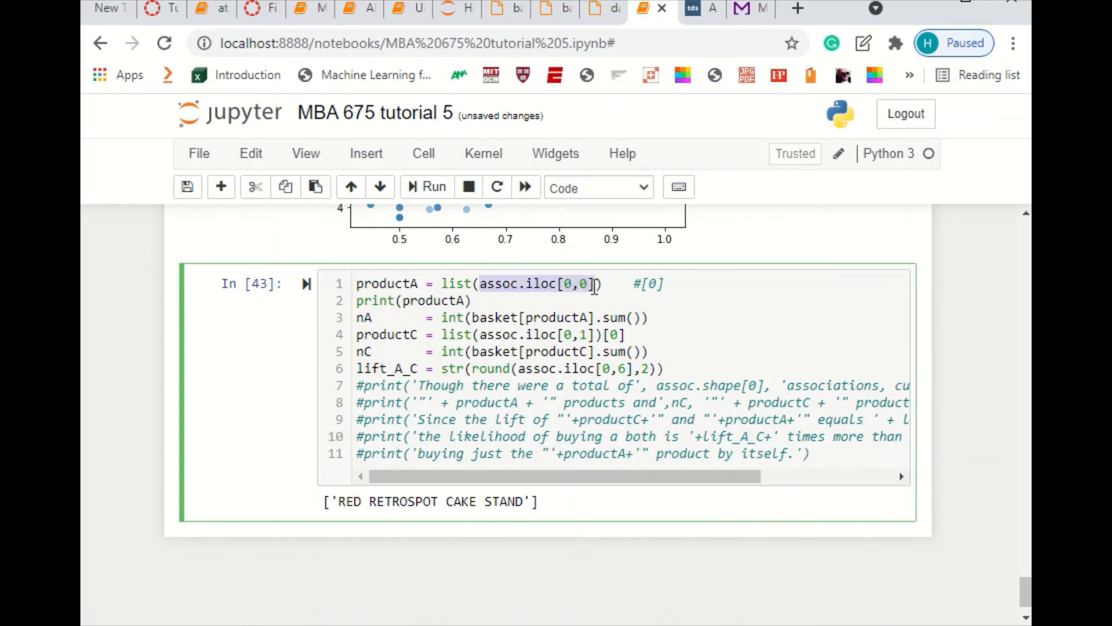
left_click_drag(340, 500, 525, 502)
left_click(478, 300)
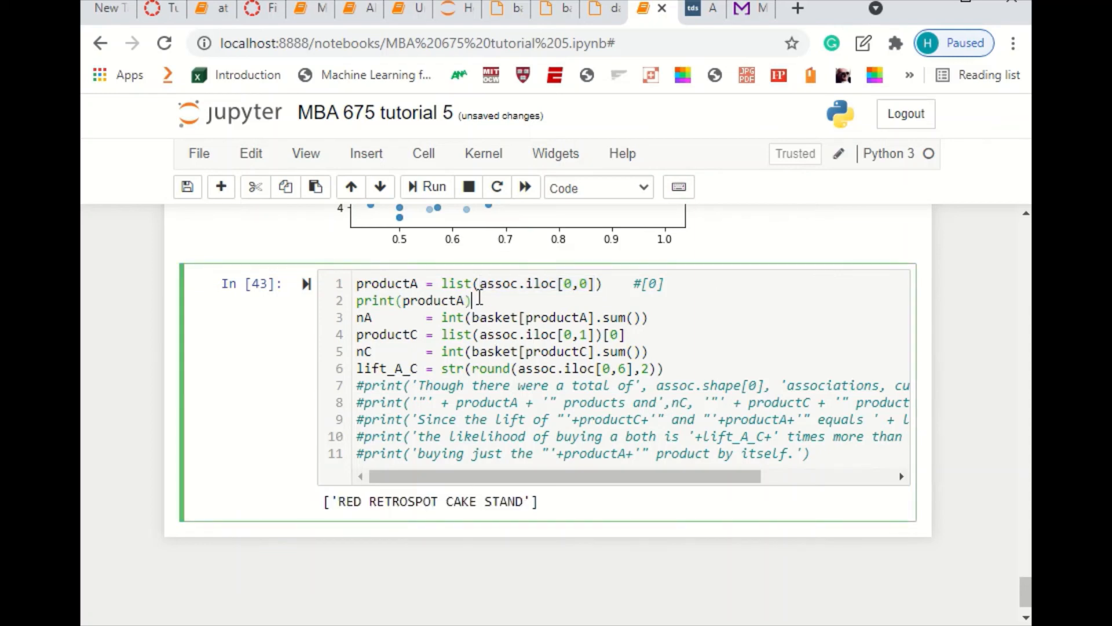
left_click_drag(480, 284, 522, 289)
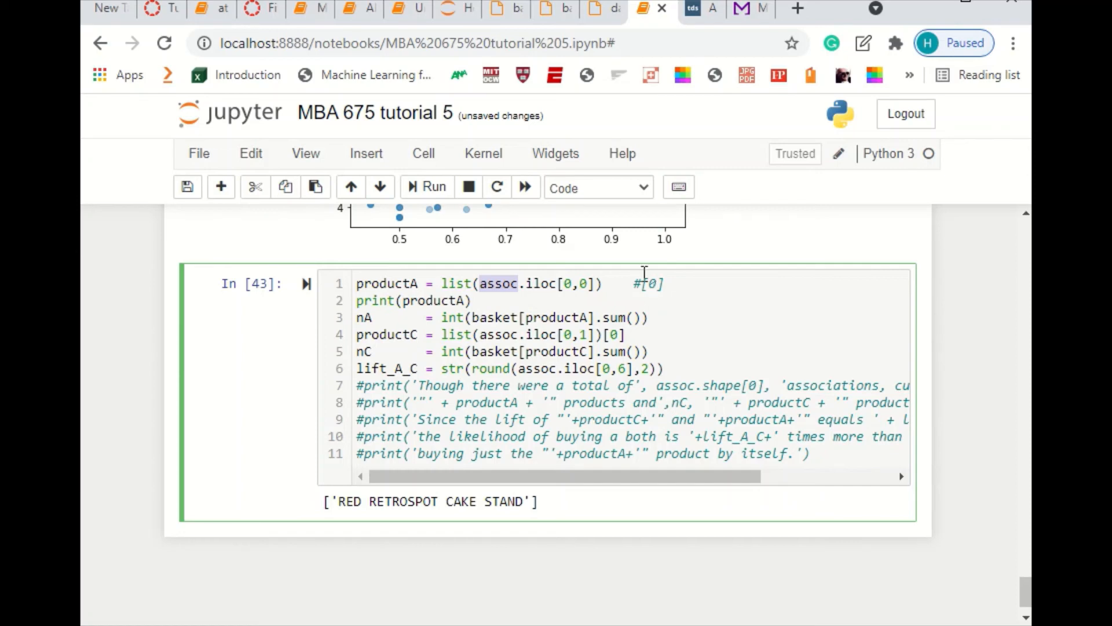
Restore the productA assignment to list(assoc.iloc[0,0])[0] and examine the product name inside the printed list
left_click(643, 283)
key("BackSpace")
key("BackSpace")
key("BackSpace")
key("BackSpace")
key("BackSpace")
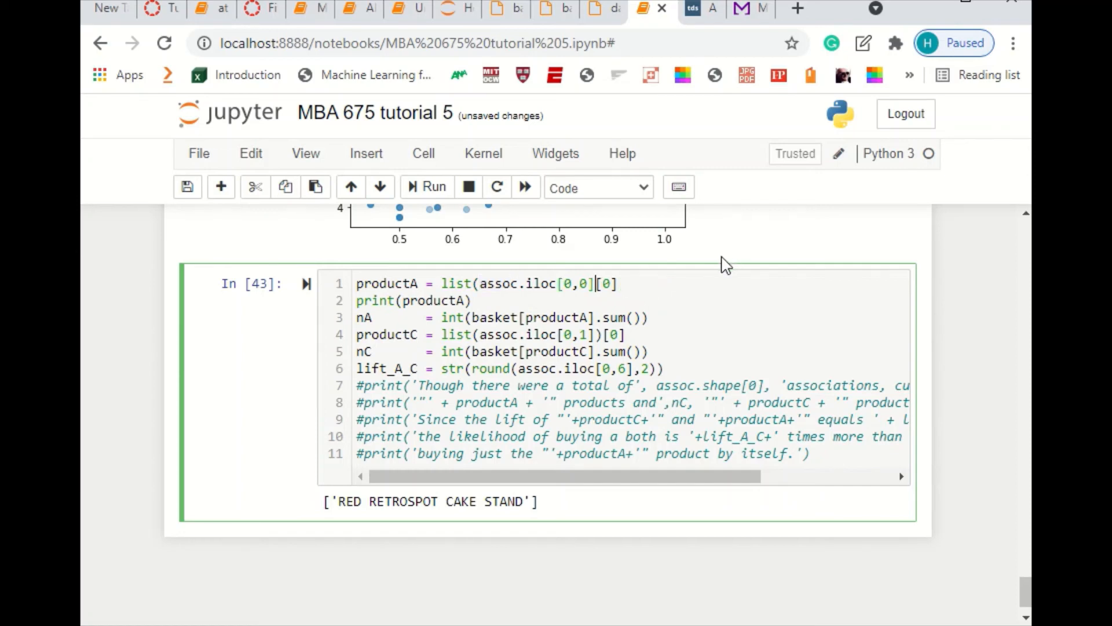
type(")")
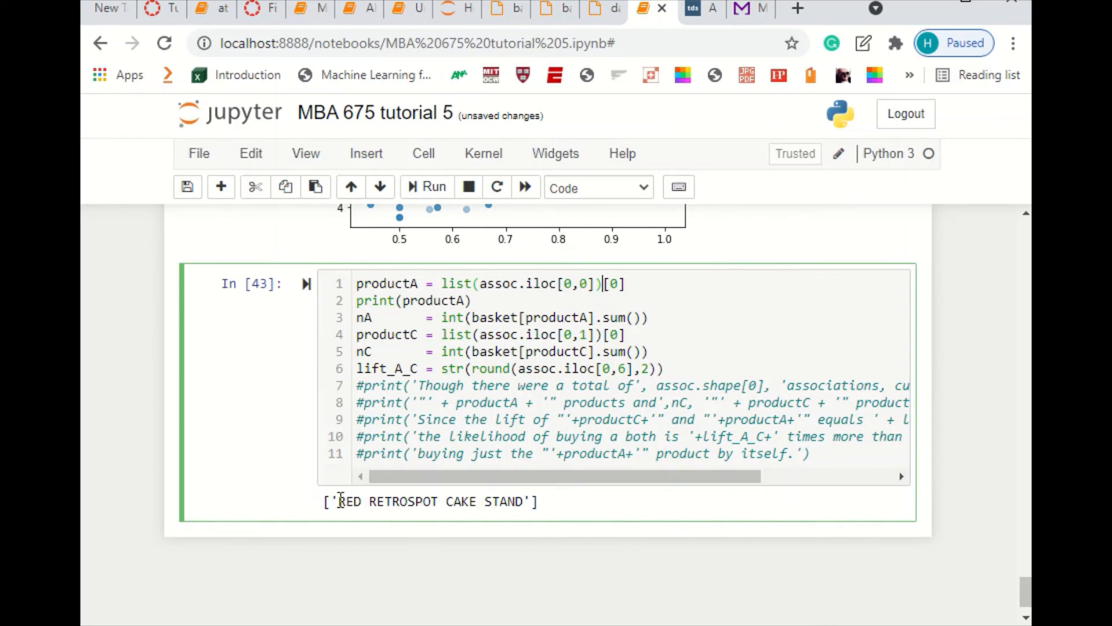
left_click_drag(338, 502, 525, 503)
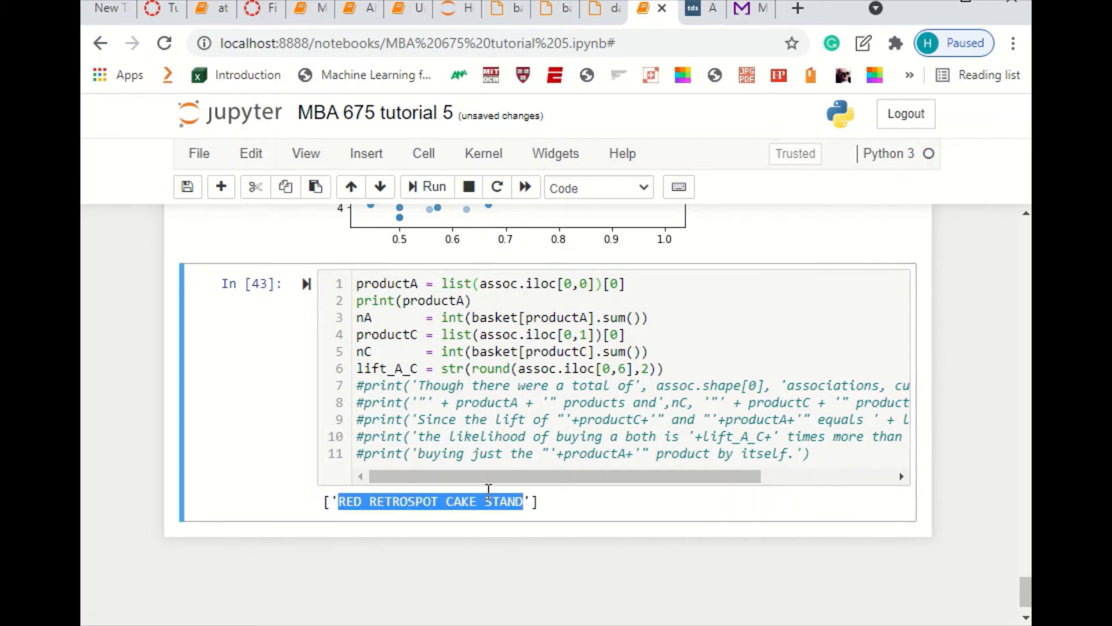
Run the cell to print productA from the list(assoc.iloc[0,0])[0] assignment
left_click(668, 282)
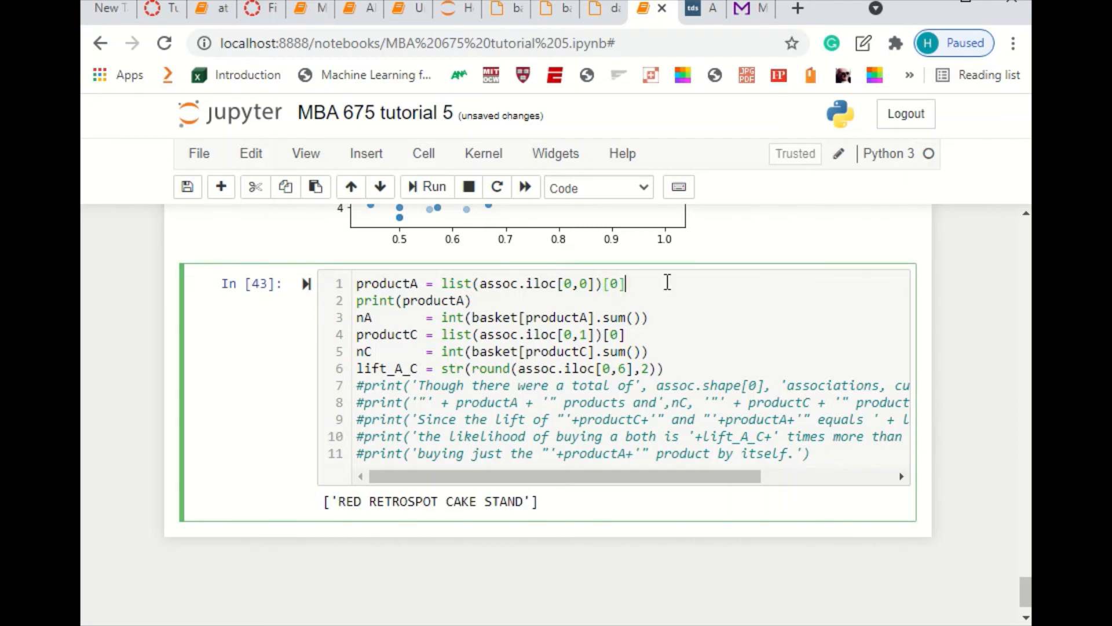
key("ctrl+Return")
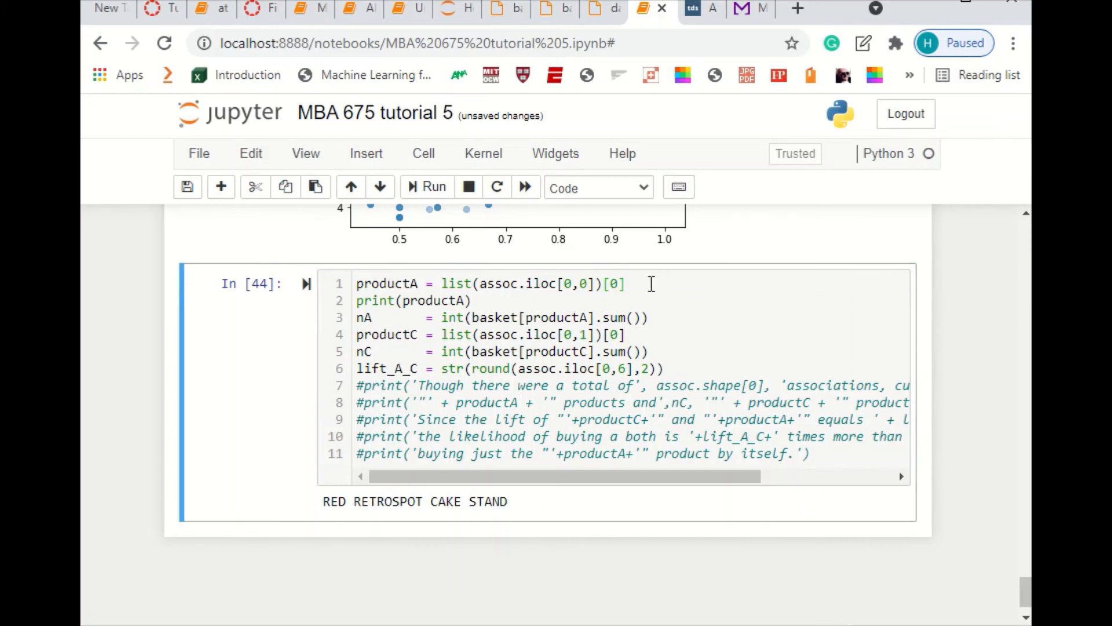
Reduce the productA assignment to assoc.iloc[0,0], run the cell and examine the wrapper around the printed product name
left_click(479, 283)
key("BackSpace")
key("BackSpace")
key("BackSpace")
key("BackSpace")
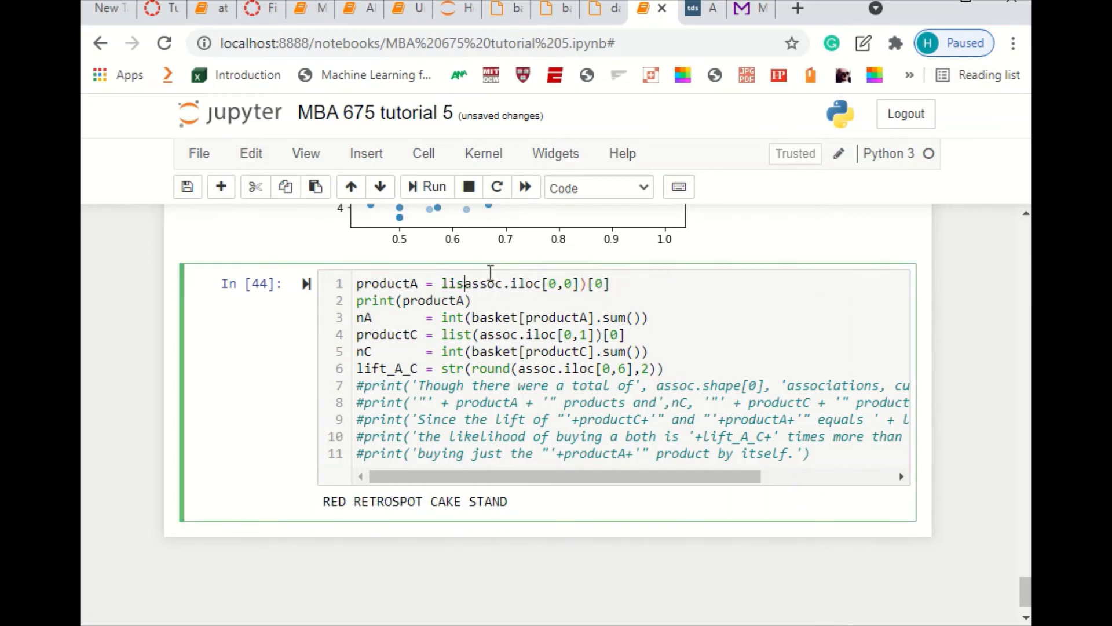
key("BackSpace")
key("Right")
key("Right")
key("Right")
key("Right")
key("Right")
key("Right")
key("Right")
key("Right")
key("Right")
key("Right")
key("Right")
key("Right")
key("Right")
key("Right")
key("Right")
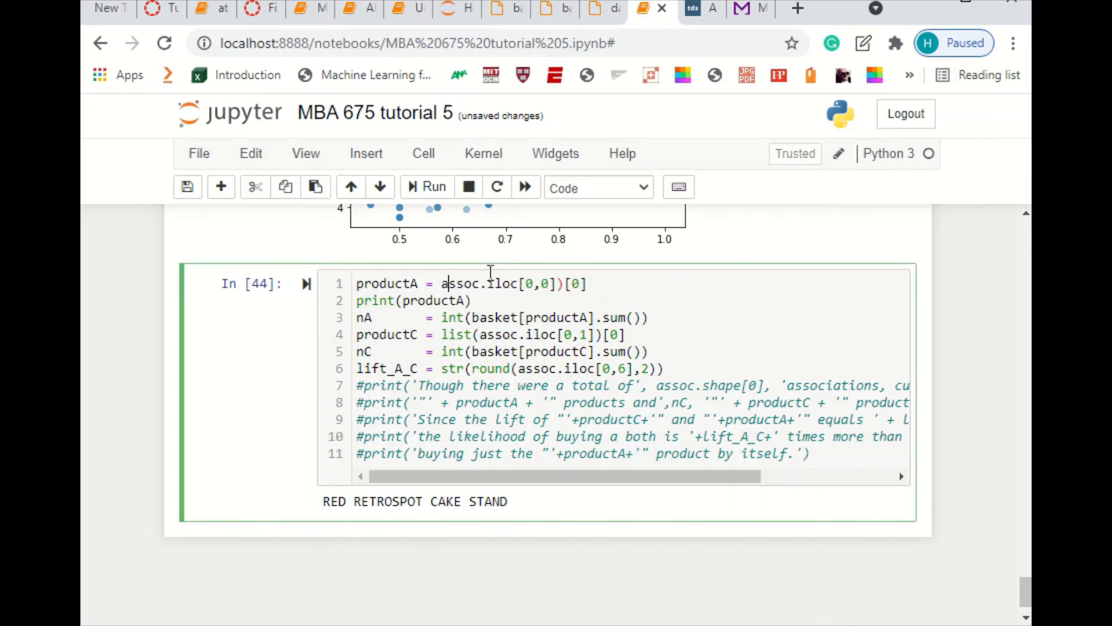
key("Delete")
key("Delete")
key("Delete")
key("Delete")
key("ctrl+Return")
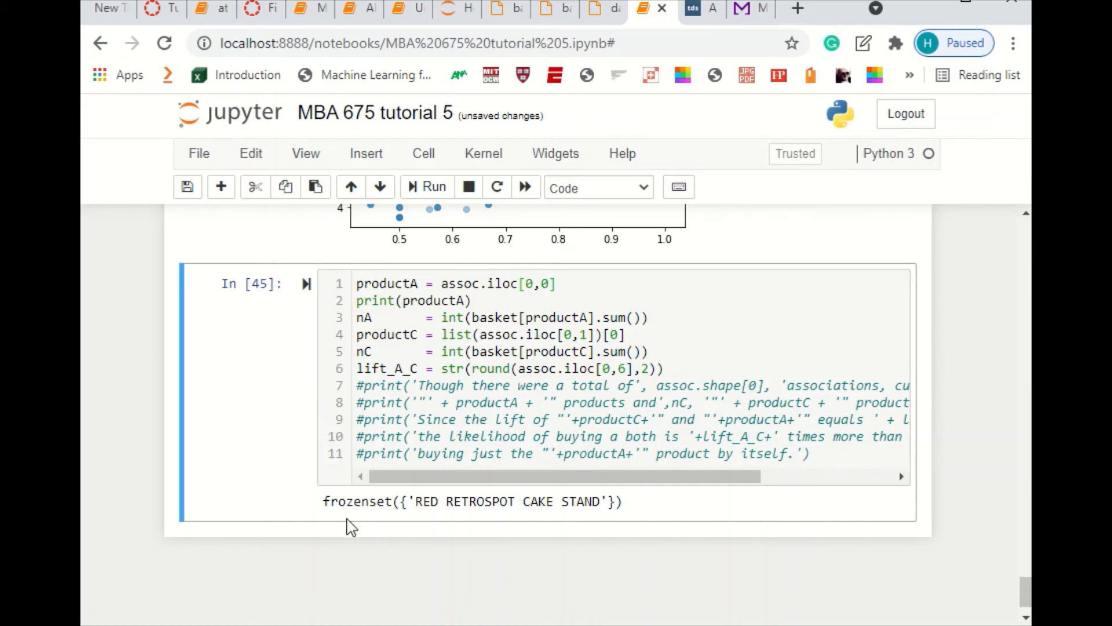
left_click_drag(322, 501, 409, 502)
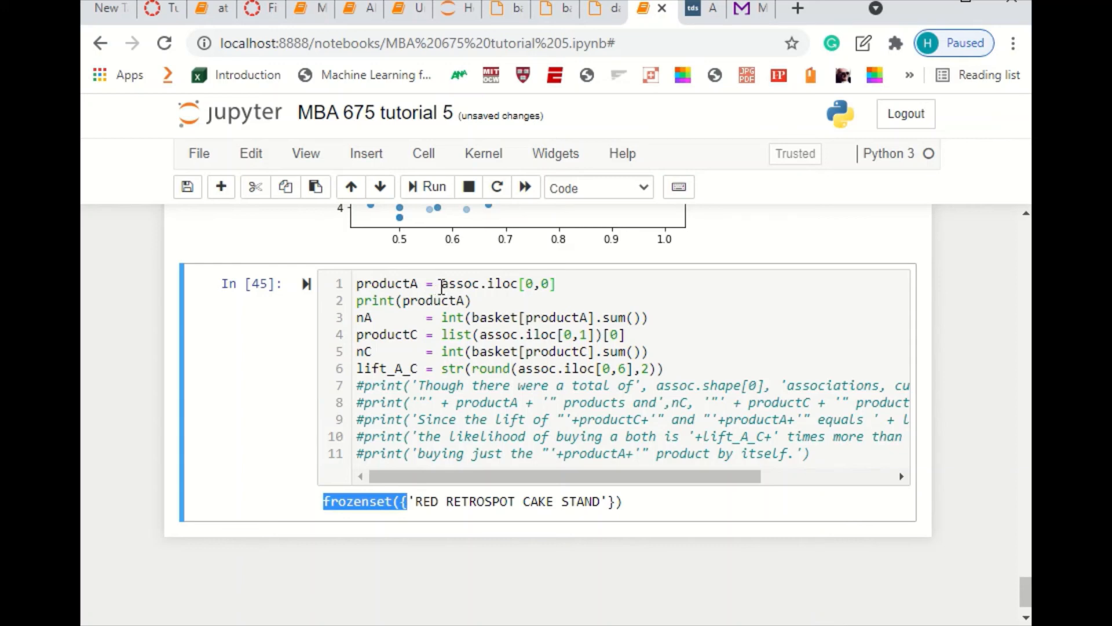
Wrap assoc.iloc[0,0] in list() in the productA assignment and run the cell
left_click(441, 283)
type("list")
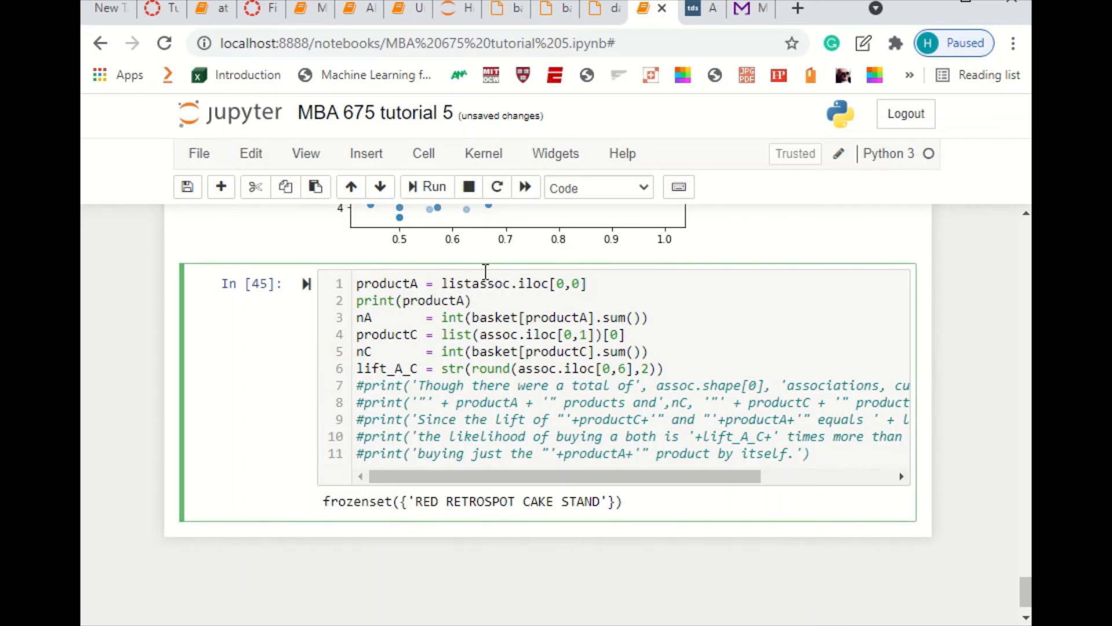
type("(")
key("Right")
key("Right")
key("Right")
key("Right")
key("Right")
key("Right")
key("Right")
key("Right")
key("Right")
key("Right")
key("Right")
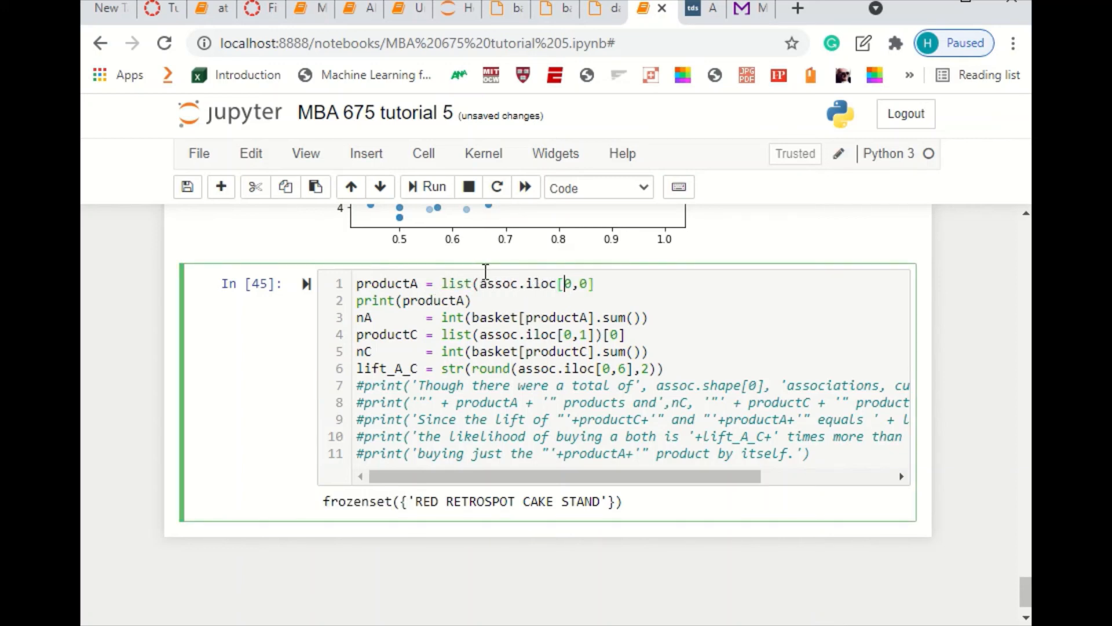
type(")")
key("ctrl+Return")
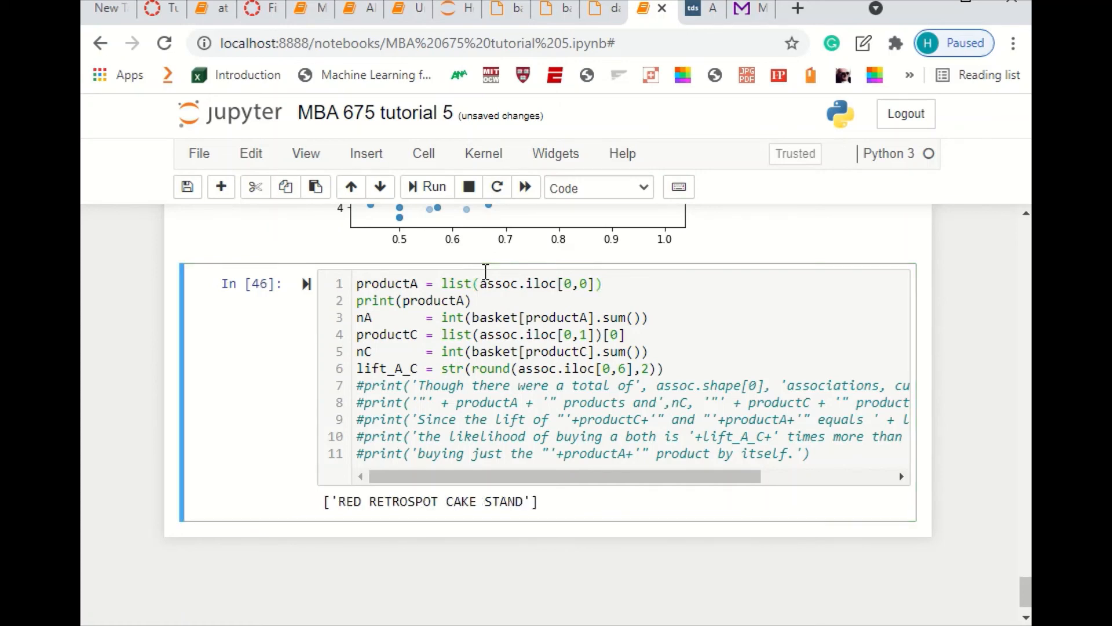
Append the index [0] to the productA assignment and run the cell to print only the product name
left_click(619, 285)
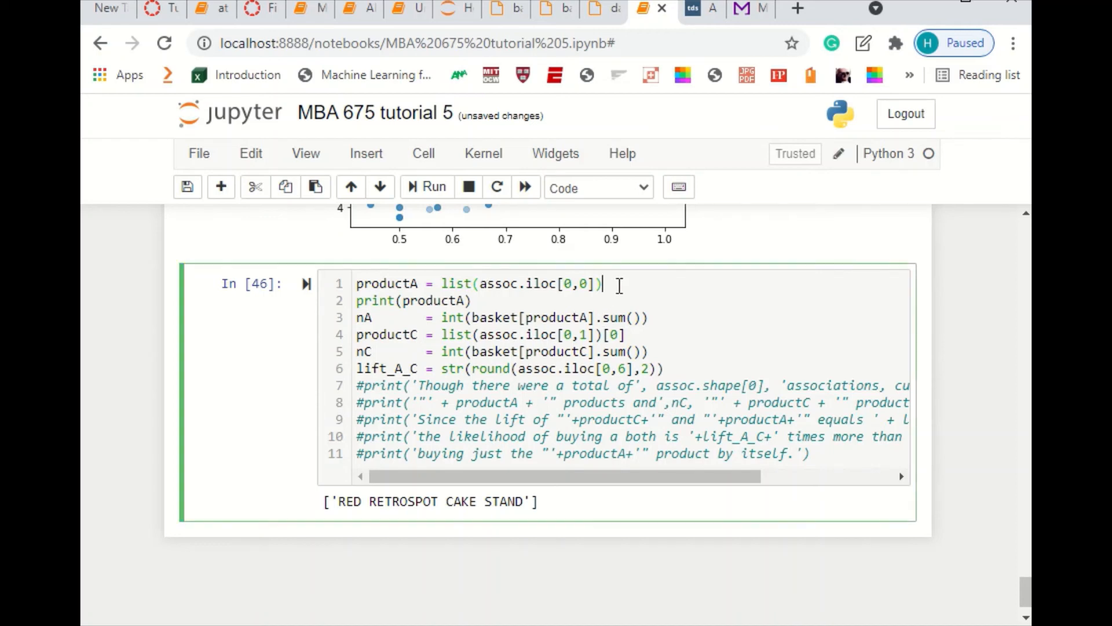
type("[0]")
key("ctrl+Return")
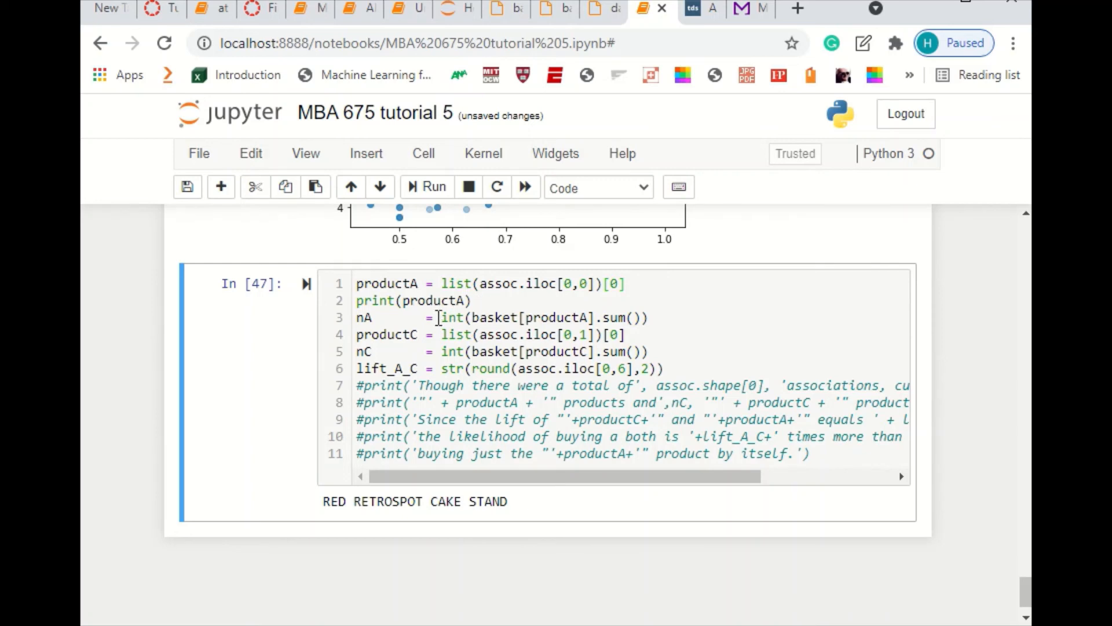
Add a print(nA) line below the nA assignment
left_click(657, 317)
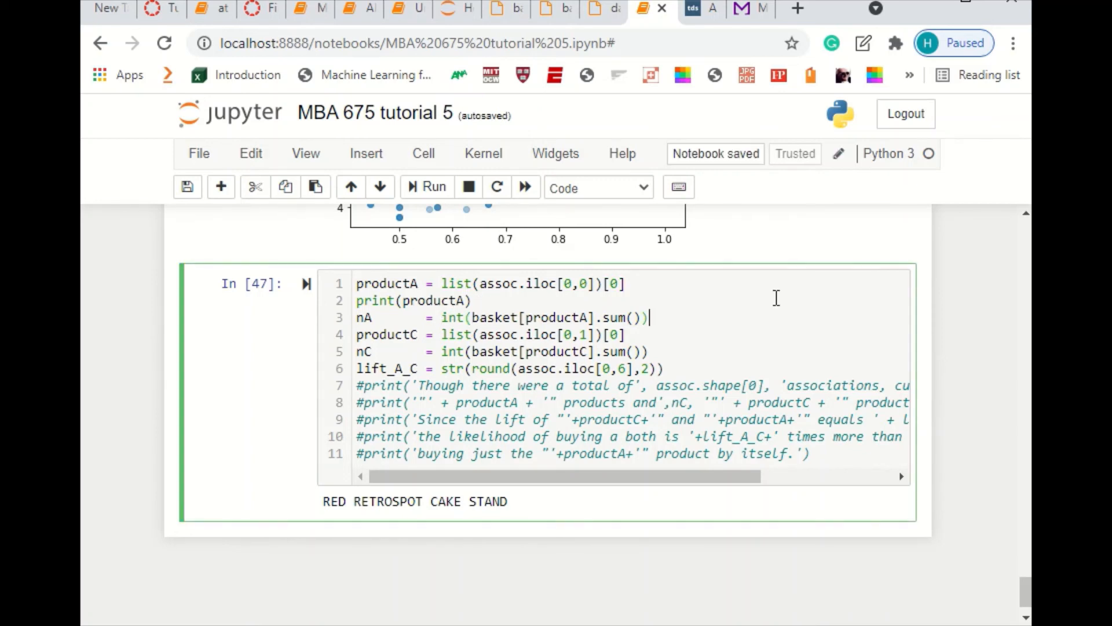
key("Return")
type("pr")
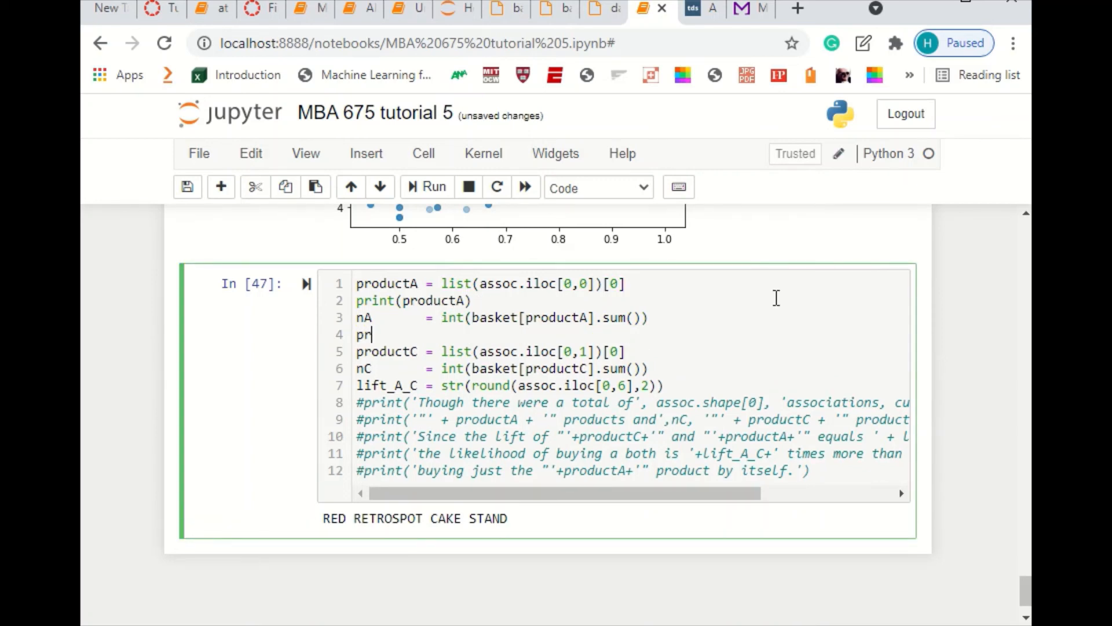
type("int(nA")
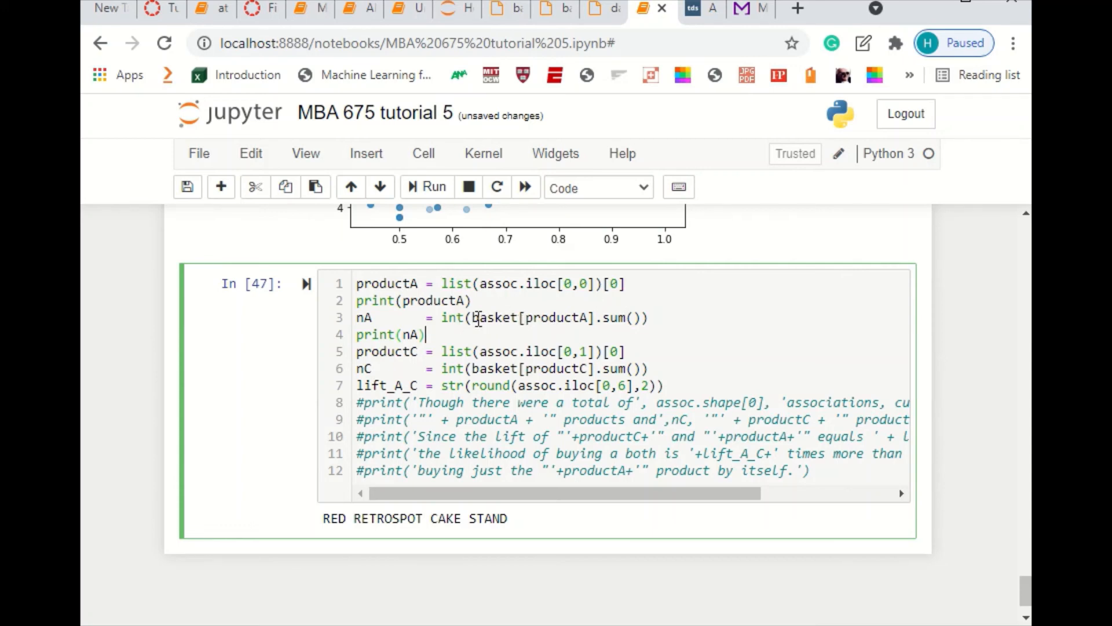
Compare the basket[productA] expression in the nA assignment with the printed product name
left_click_drag(474, 318, 518, 321)
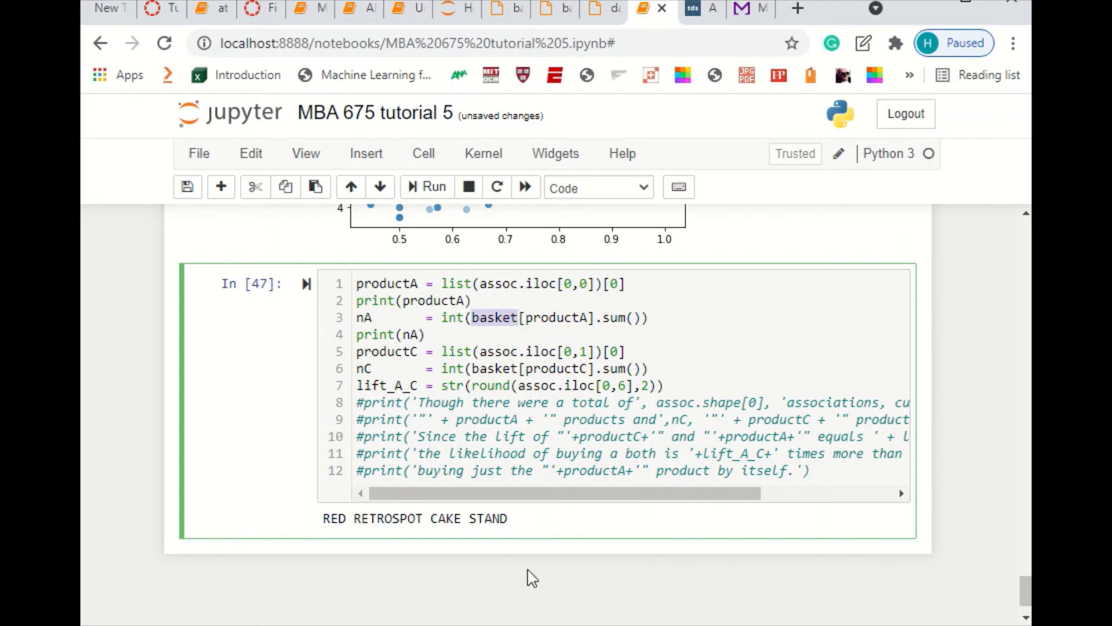
left_click(508, 520)
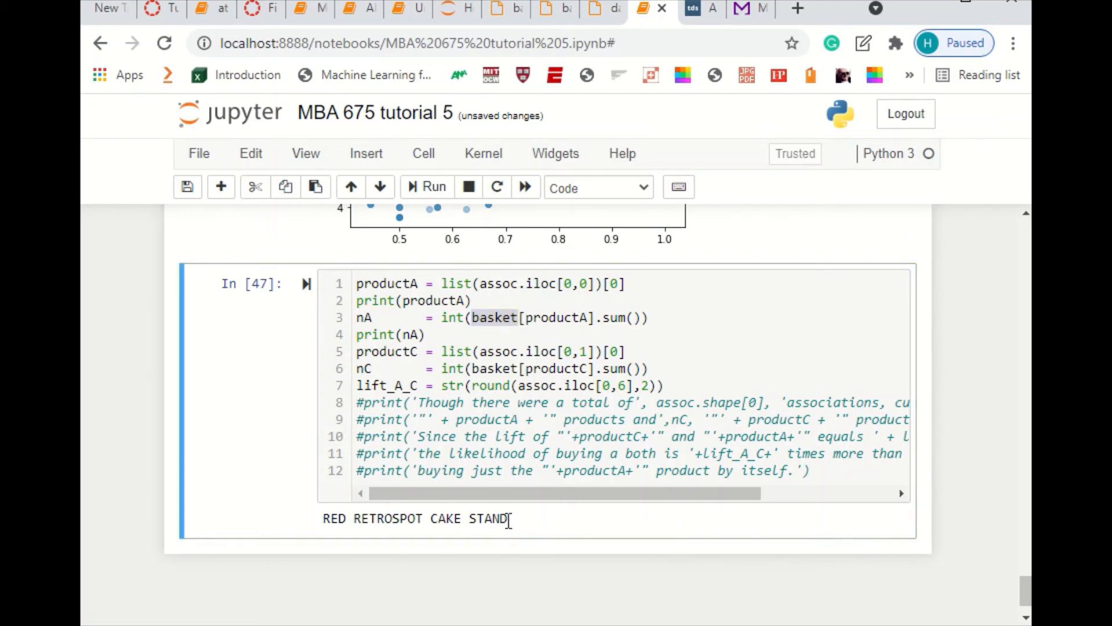
left_click_drag(508, 520, 327, 523)
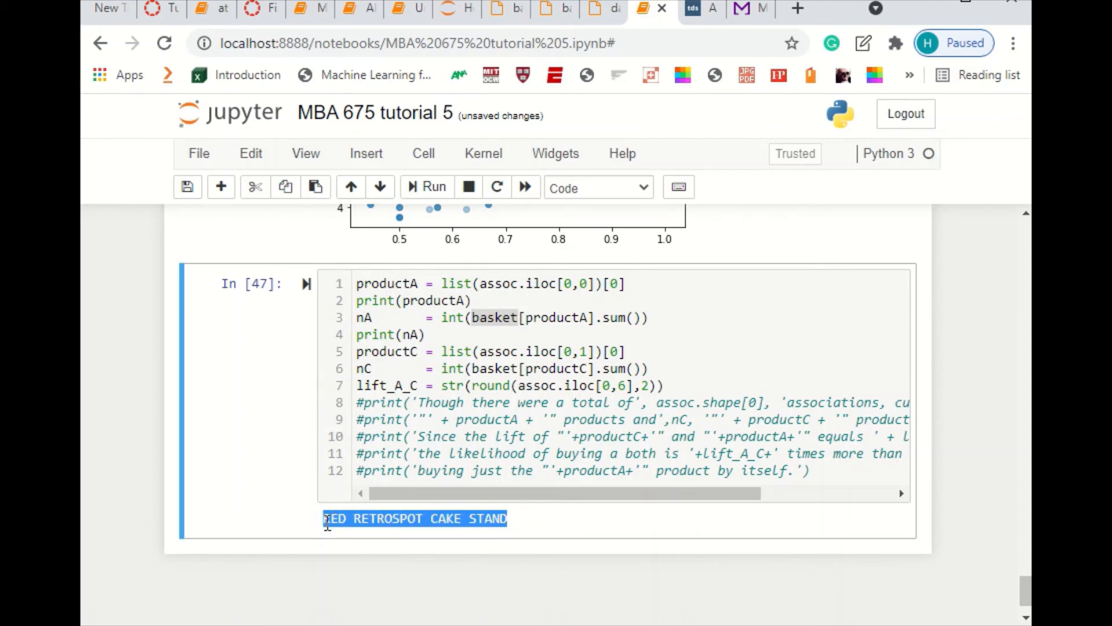
left_click_drag(520, 317, 595, 321)
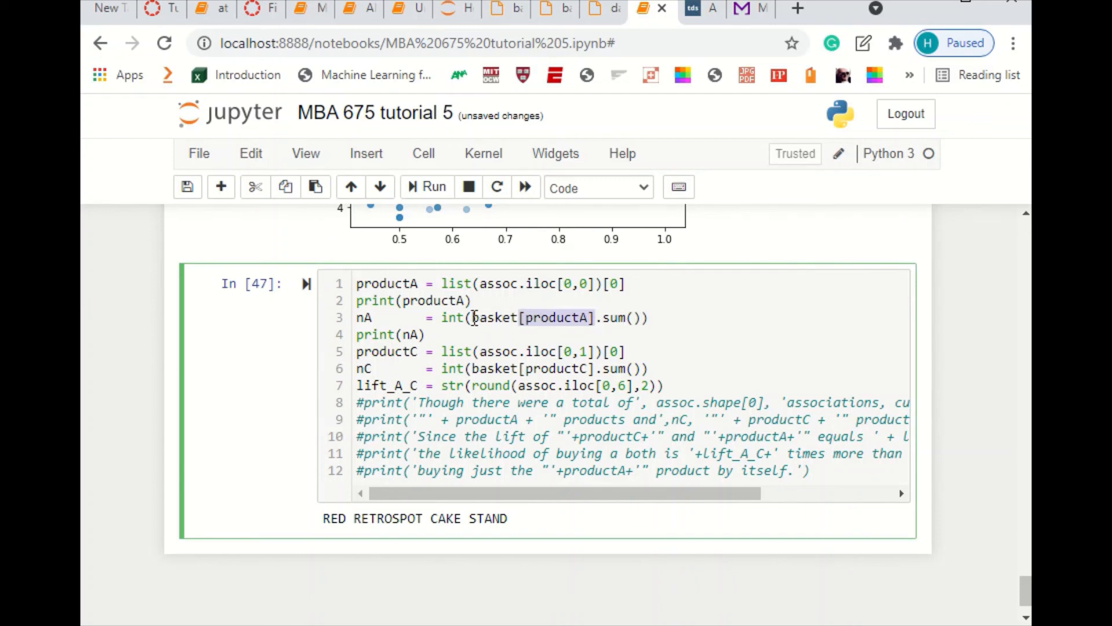
left_click_drag(472, 320, 519, 318)
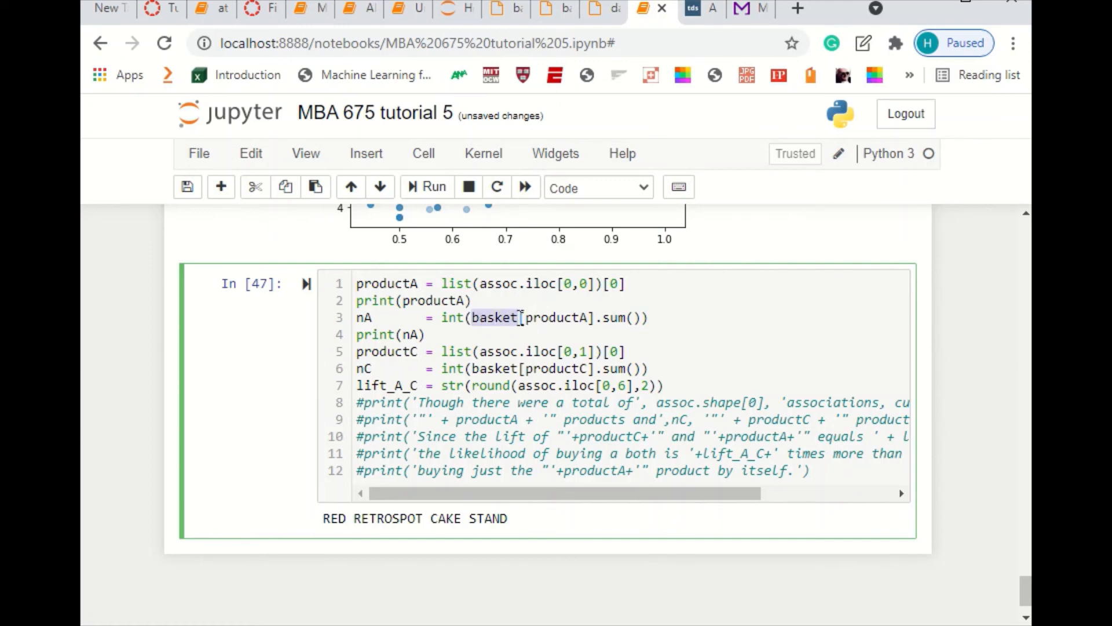
left_click_drag(526, 318, 587, 317)
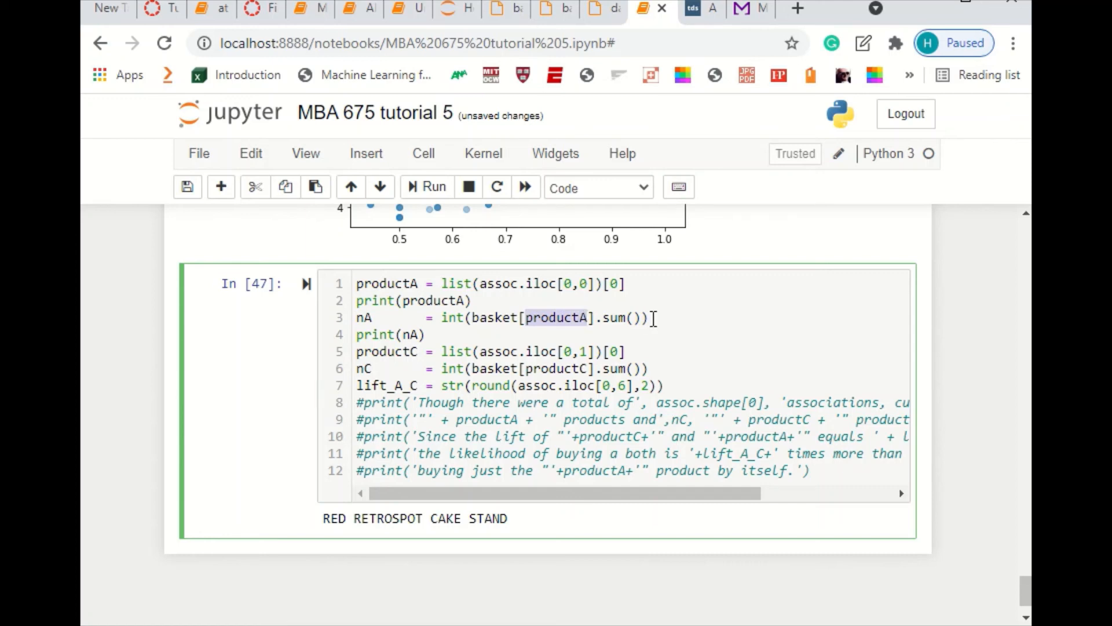
Run the cell to print the nA count below the product name
left_click(651, 318)
left_click(436, 335)
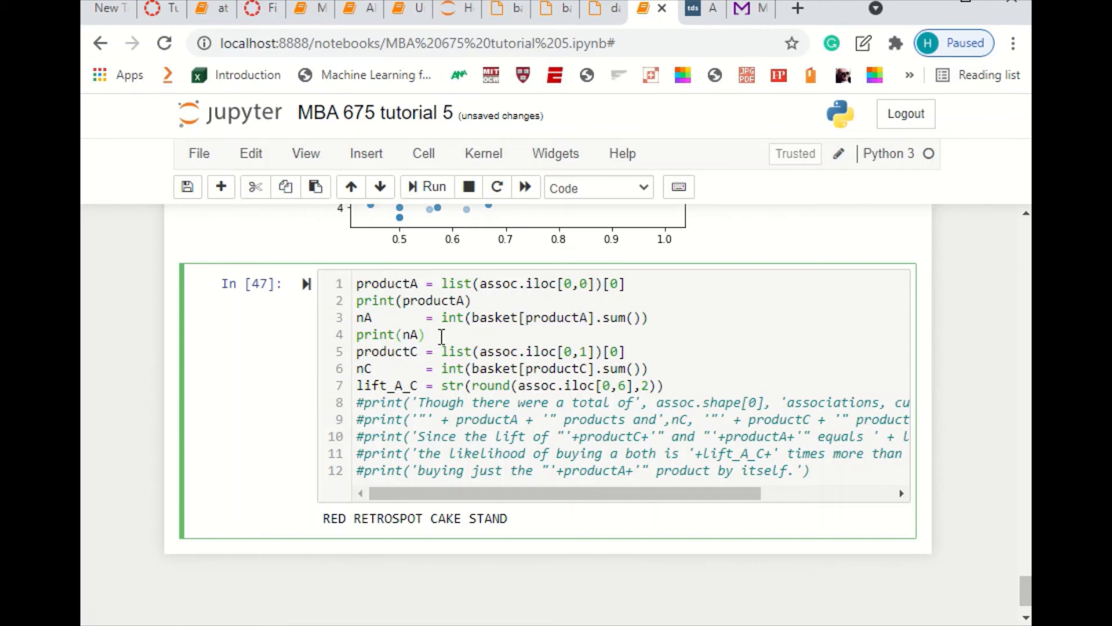
key("ctrl+Return")
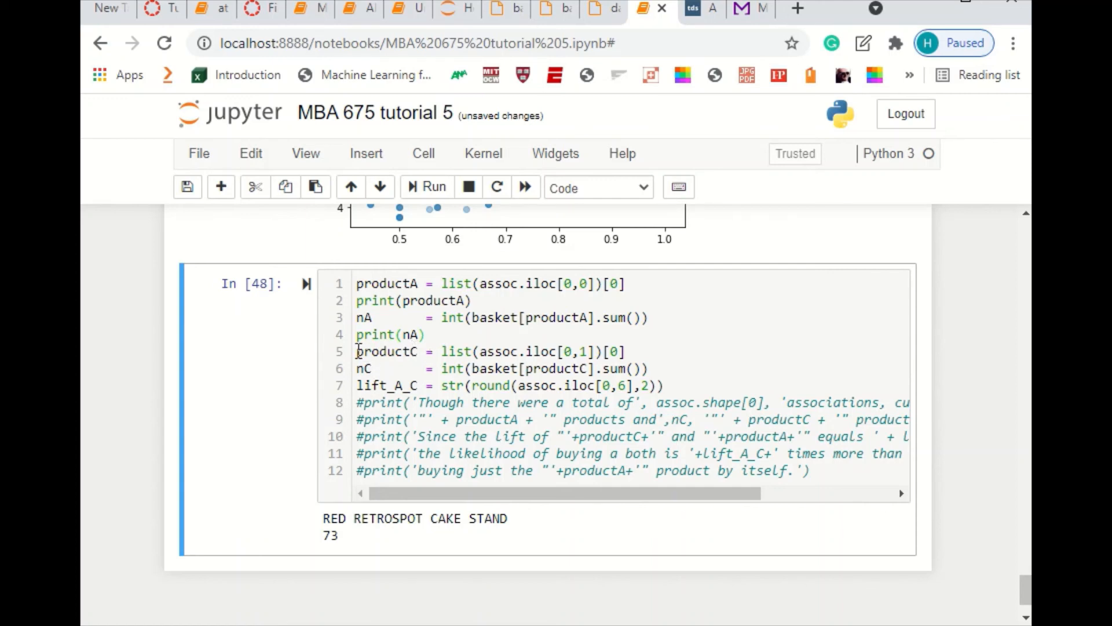
Compare the [0,1] index in the productC assignment with the consequent in the rules table's first row
left_click(362, 352)
left_click_drag(359, 353, 418, 351)
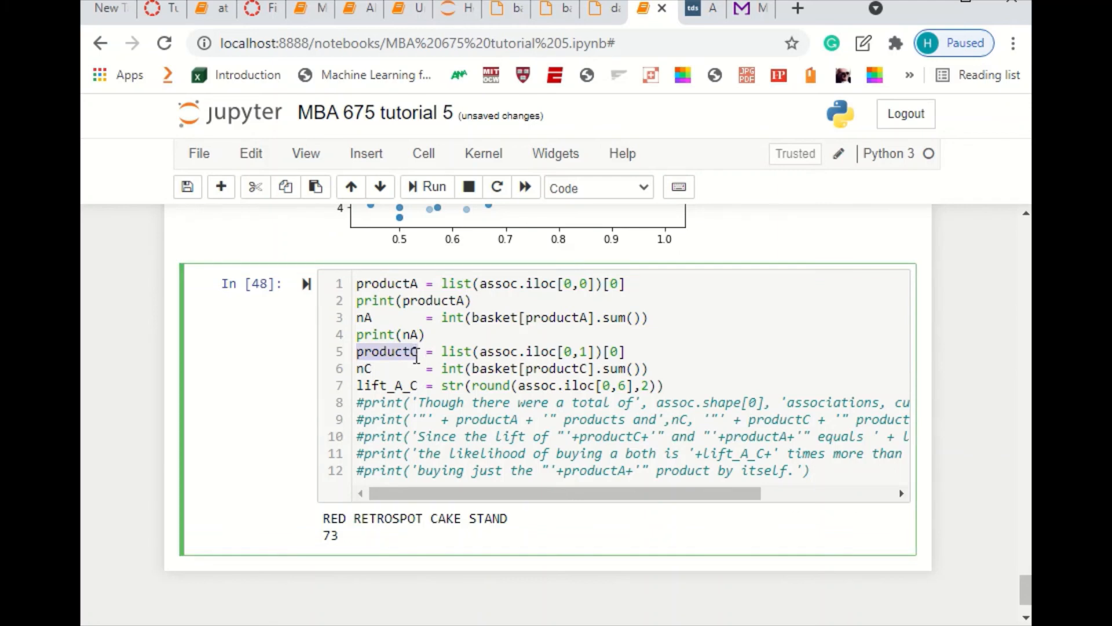
double_click(568, 351)
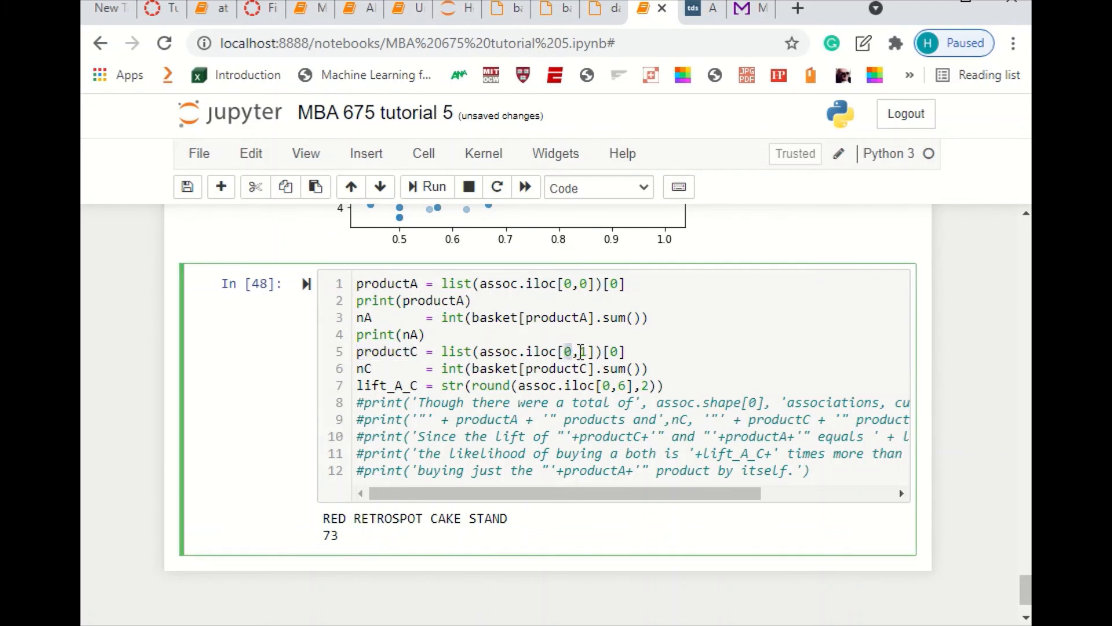
double_click(583, 352)
scroll(459, 365, "up", 15)
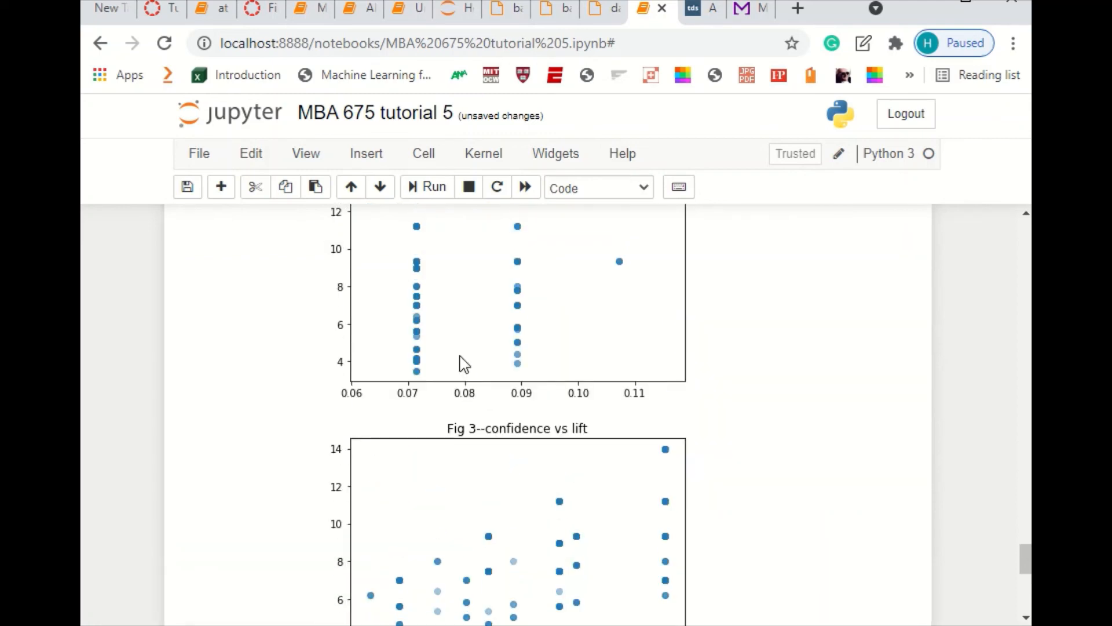
scroll(435, 360, "up", 10)
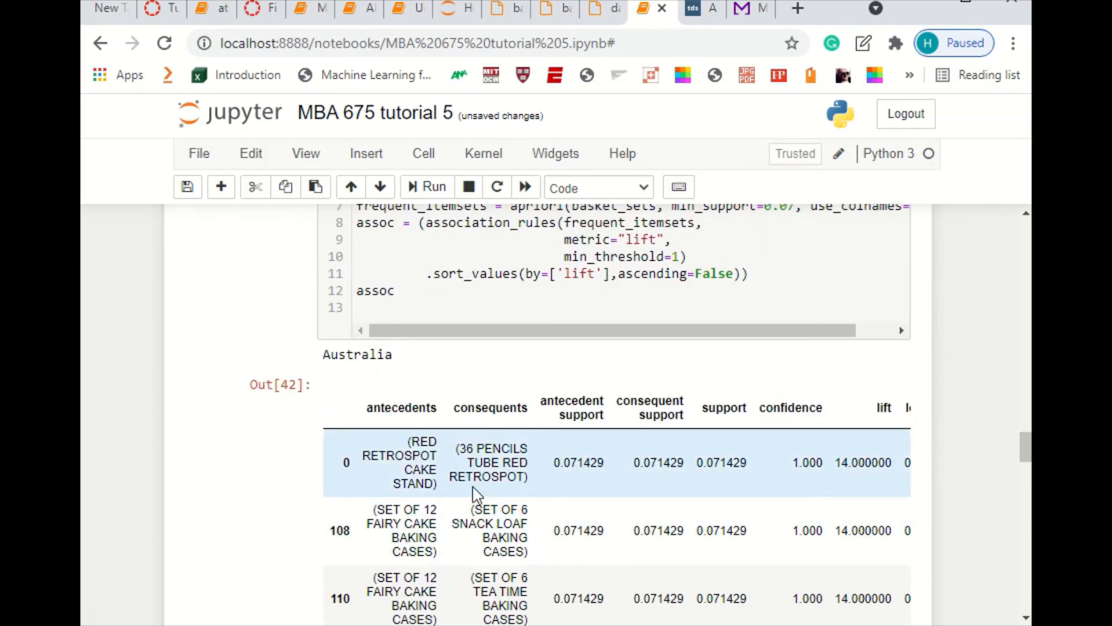
left_click_drag(460, 448, 523, 478)
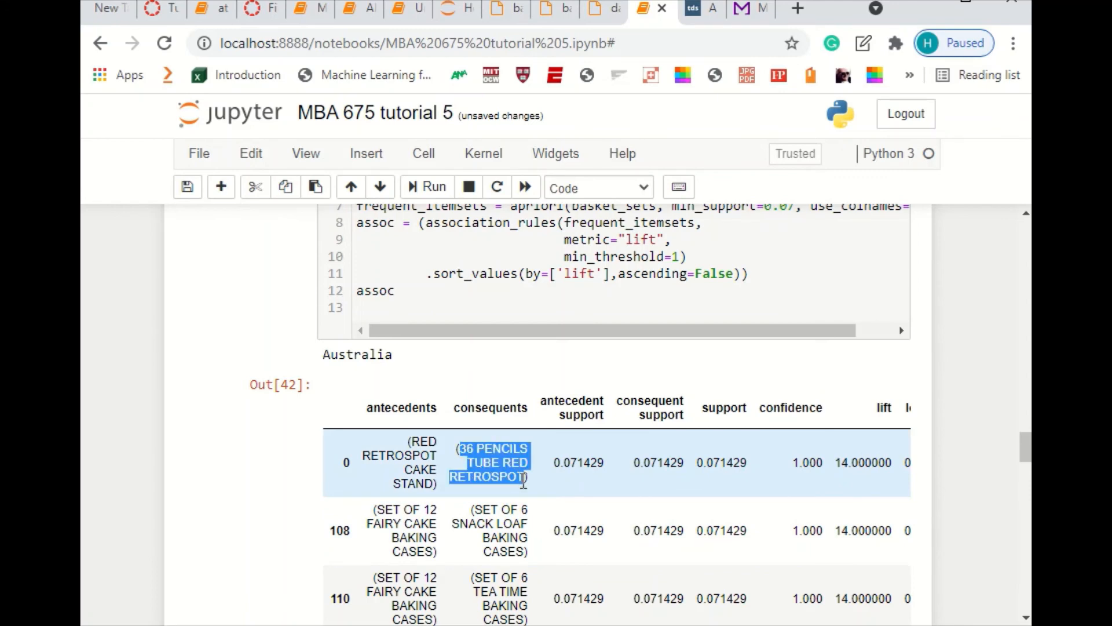
Copy the print(productA) line onto a new line below the productC assignment
scroll(524, 406, "down", 20)
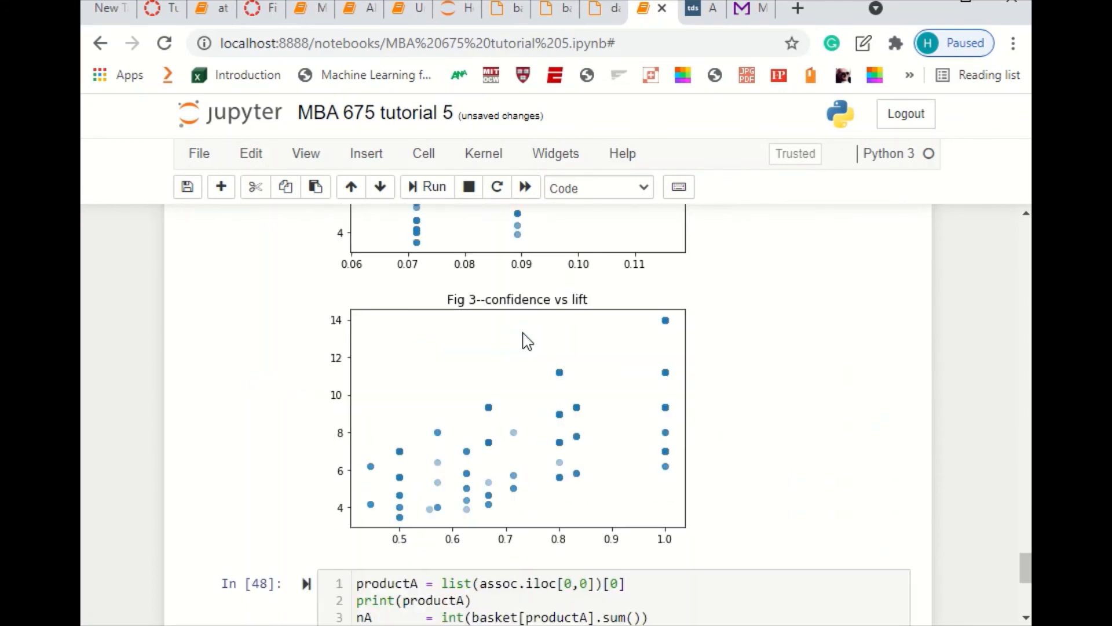
scroll(524, 342, "down", 6)
scroll(456, 370, "up", 2)
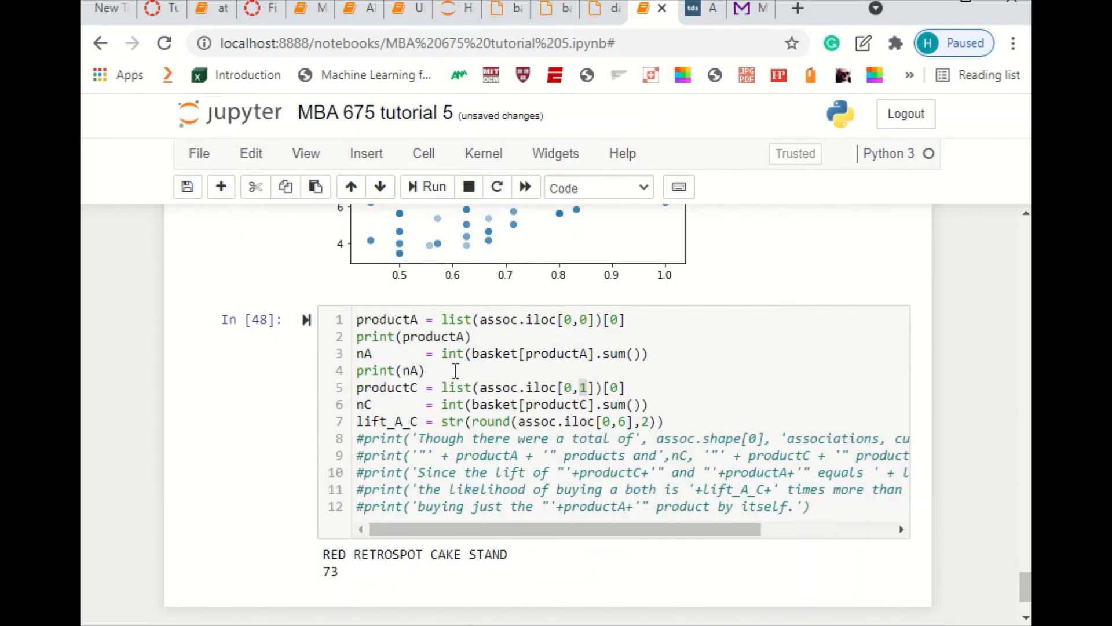
left_click_drag(474, 338, 345, 344)
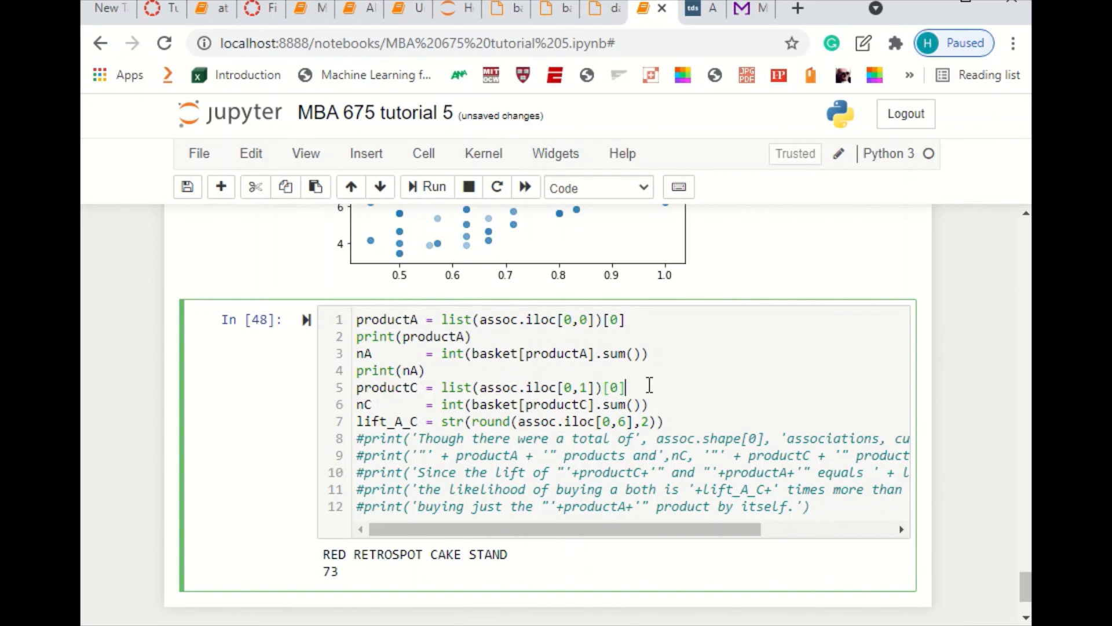
key("Return")
type("print(productA)")
Reduce the productC assignment to assoc.iloc[0,1] and run the cell
key("Up")
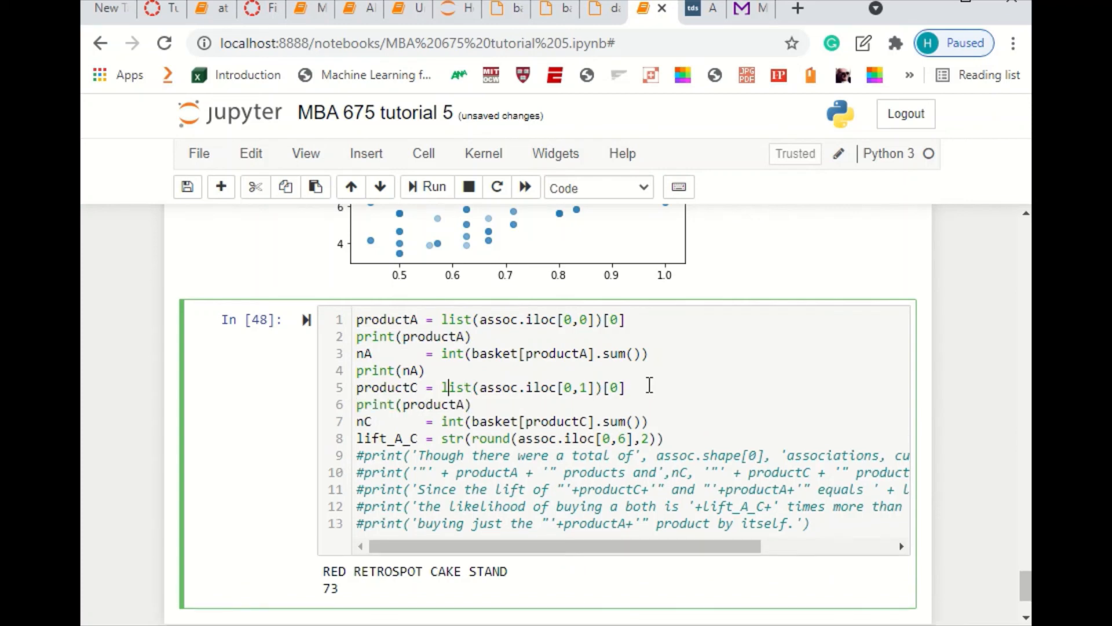
key("Delete")
key("Delete")
key("Delete")
key("Delete")
key("Delete")
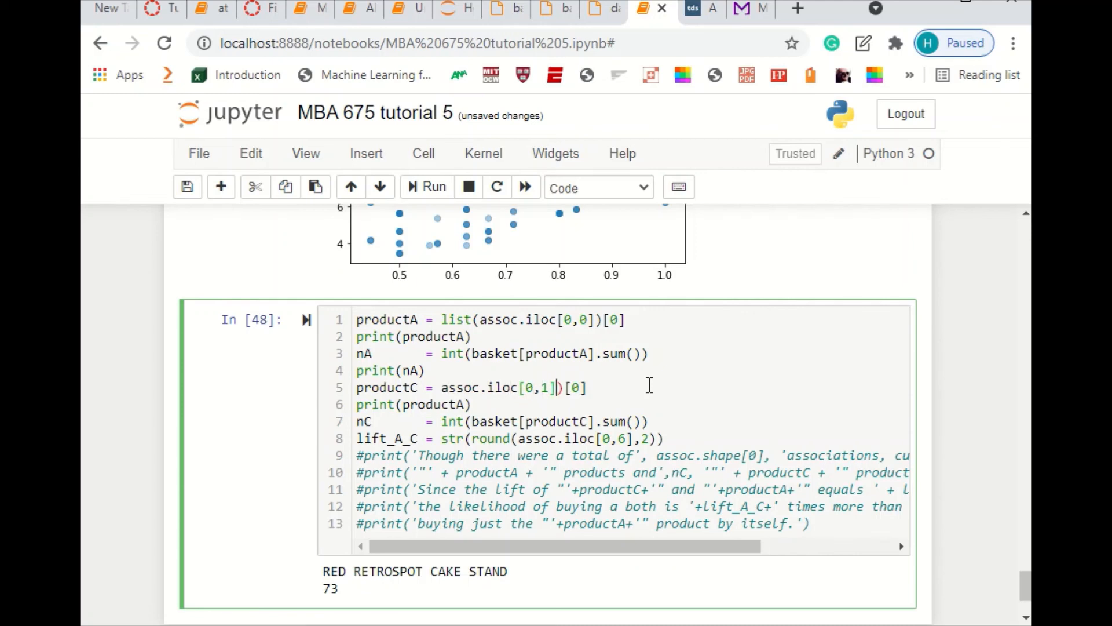
key("Delete")
key("Delete")
key("Delete")
key("ctrl+Return")
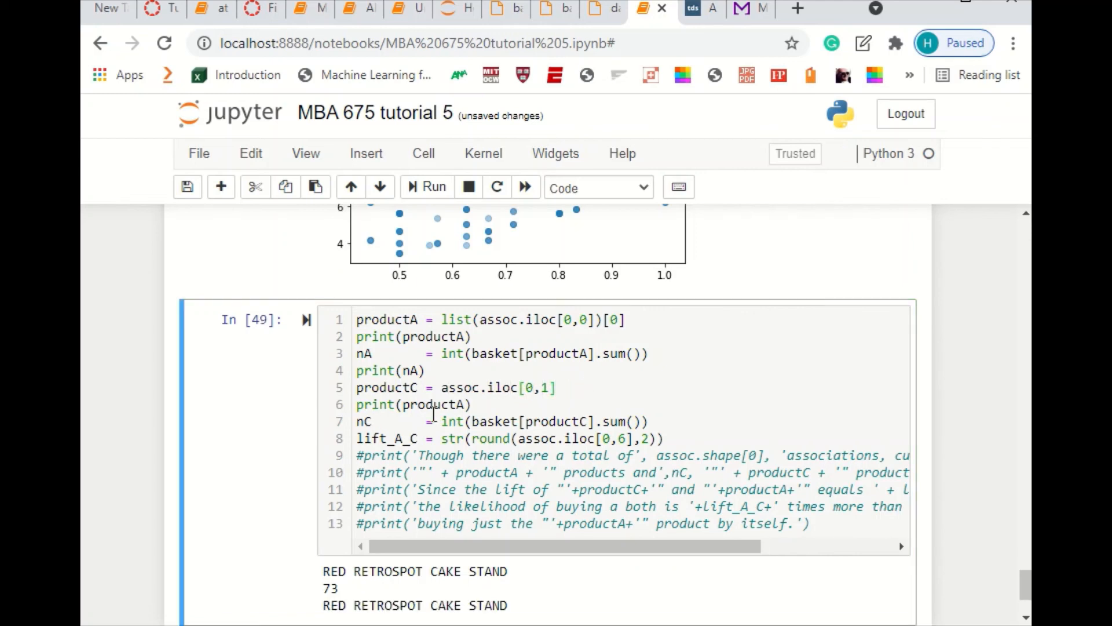
Change the print statement below the productC assignment to print(productB) and run the cell
left_click(466, 404)
key("BackSpace")
type("C")
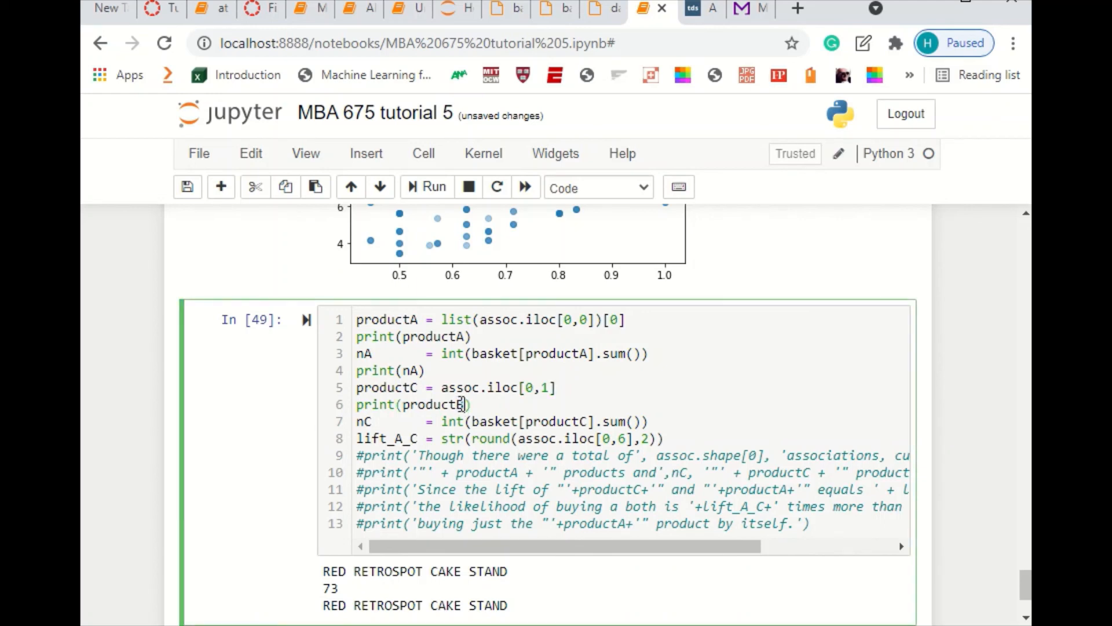
key("BackSpace")
type("B")
key("ctrl+Return")
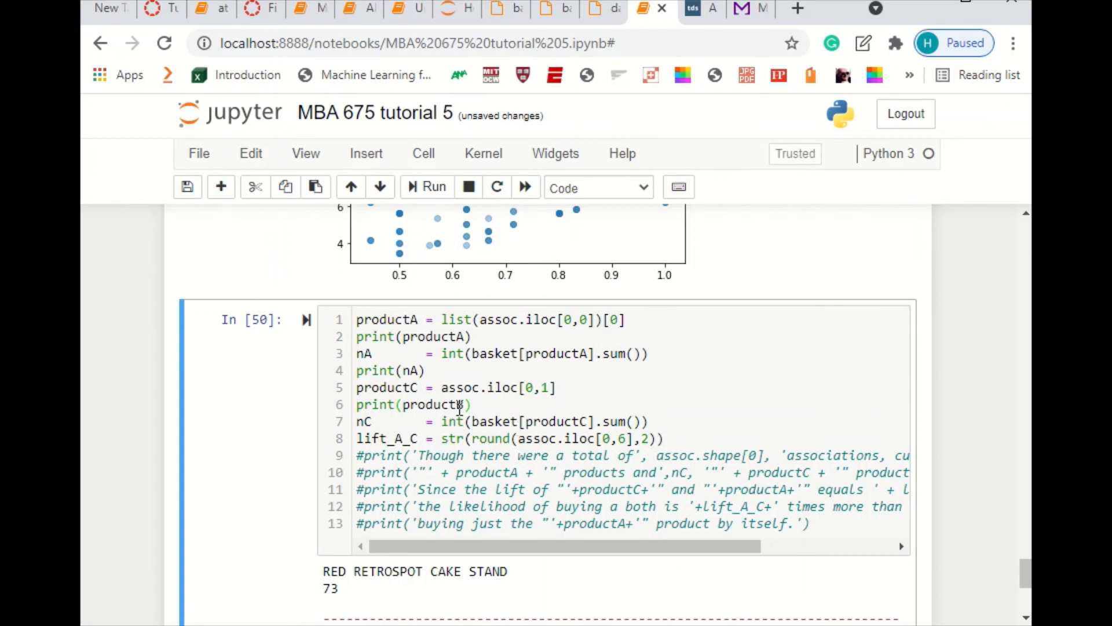
Correct the print statement below the productC assignment to print(productC), run the cell and check the frozenset wrapper in its output
left_click(464, 403)
key("BackSpace")
type("C")
key("ctrl+Return")
scroll(446, 374, "down", 2)
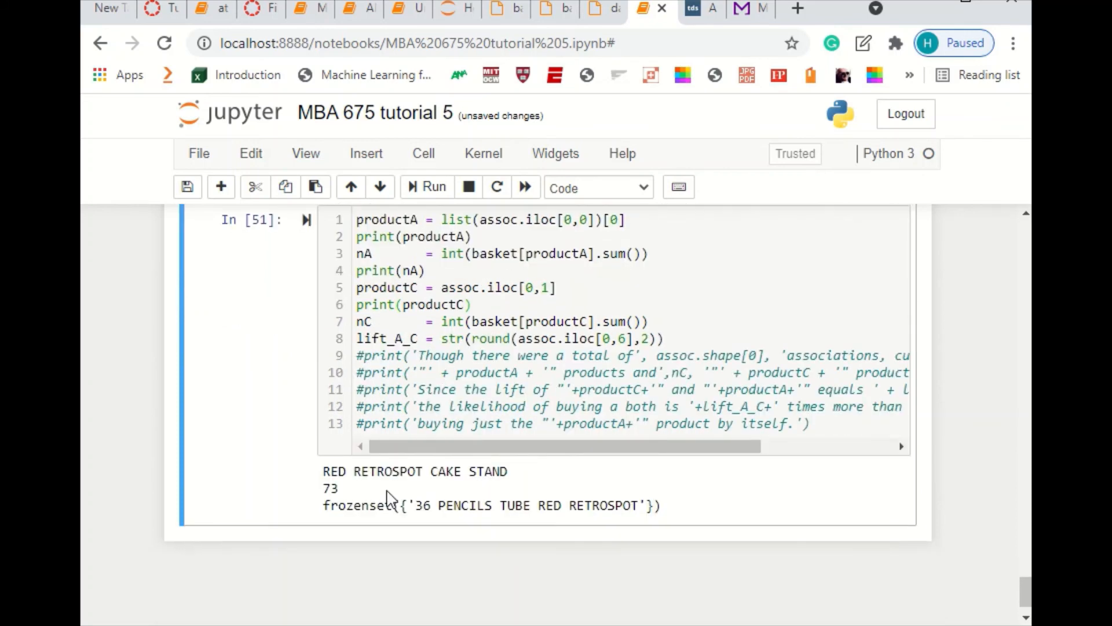
left_click_drag(323, 505, 414, 507)
left_click_drag(640, 506, 674, 511)
Wrap the productC value in list() so it reads list(assoc.iloc[0,1]), and run the cell
left_click(442, 288)
type("list(")
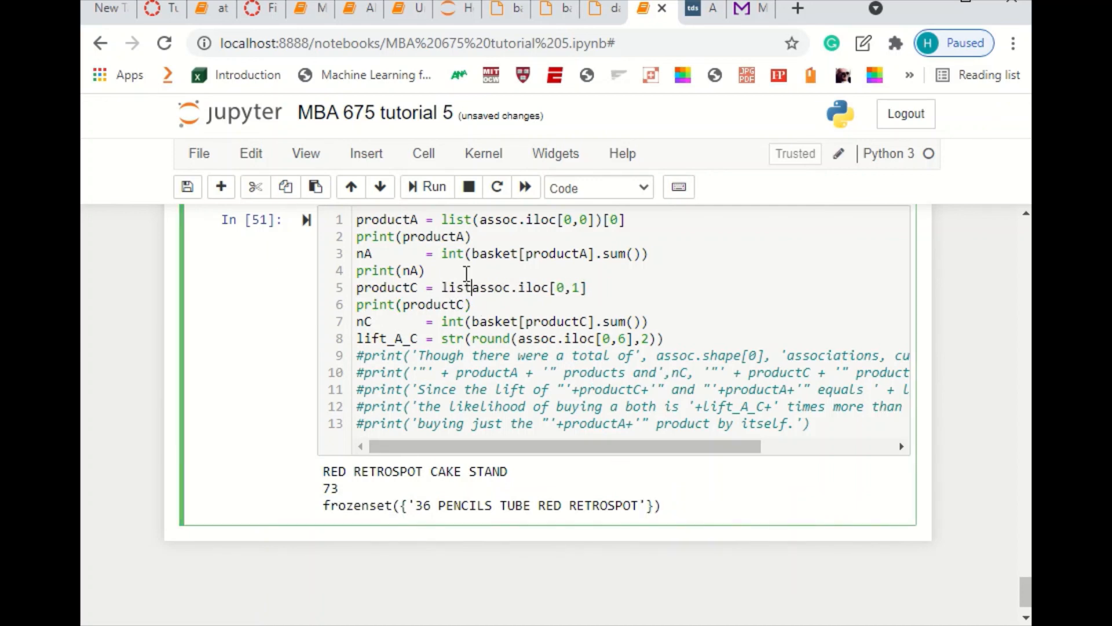
key("Right")
key("Right")
key("Right")
key("Right")
key("Right")
key("Right")
key("Right")
key("Right")
key("Right")
key("Right")
key("Right")
key("Right")
key("Right")
key("Right")
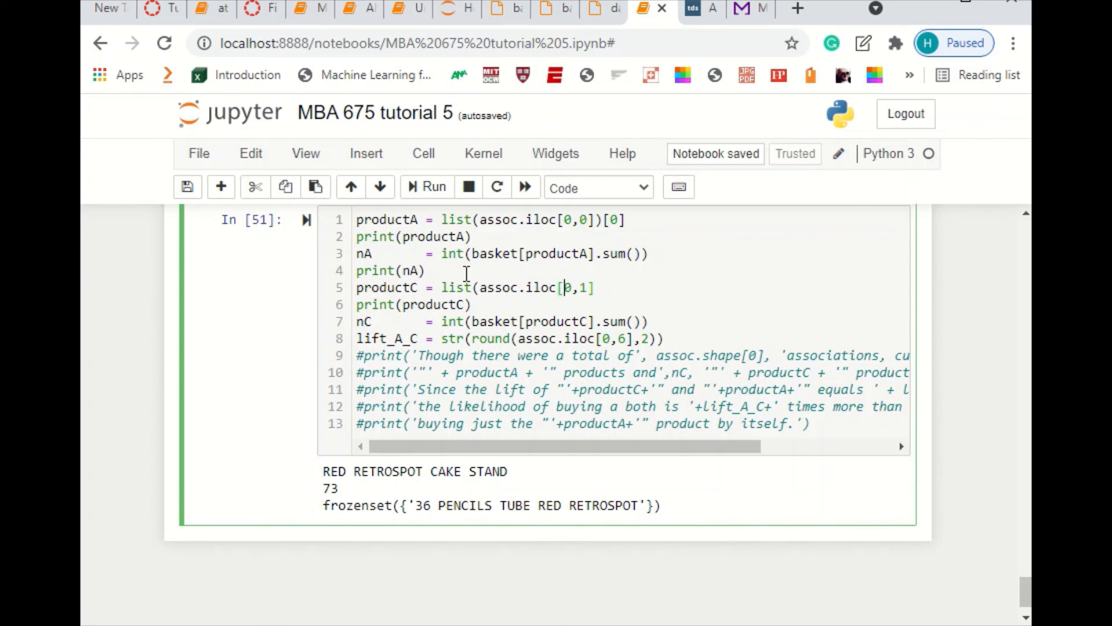
key("Right")
type(")")
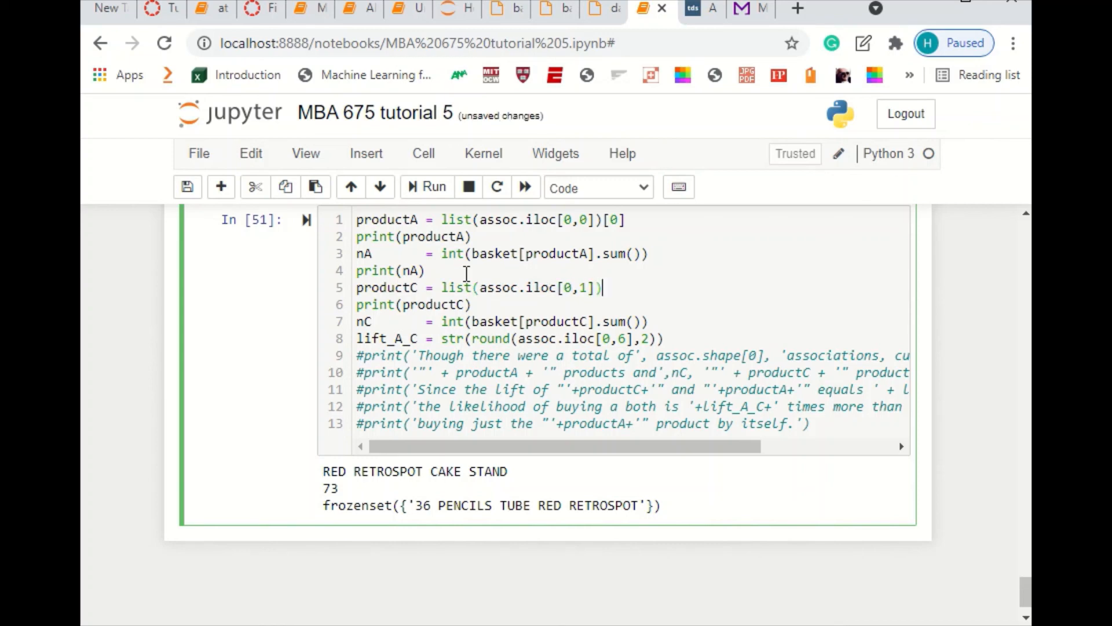
key("ctrl+Return")
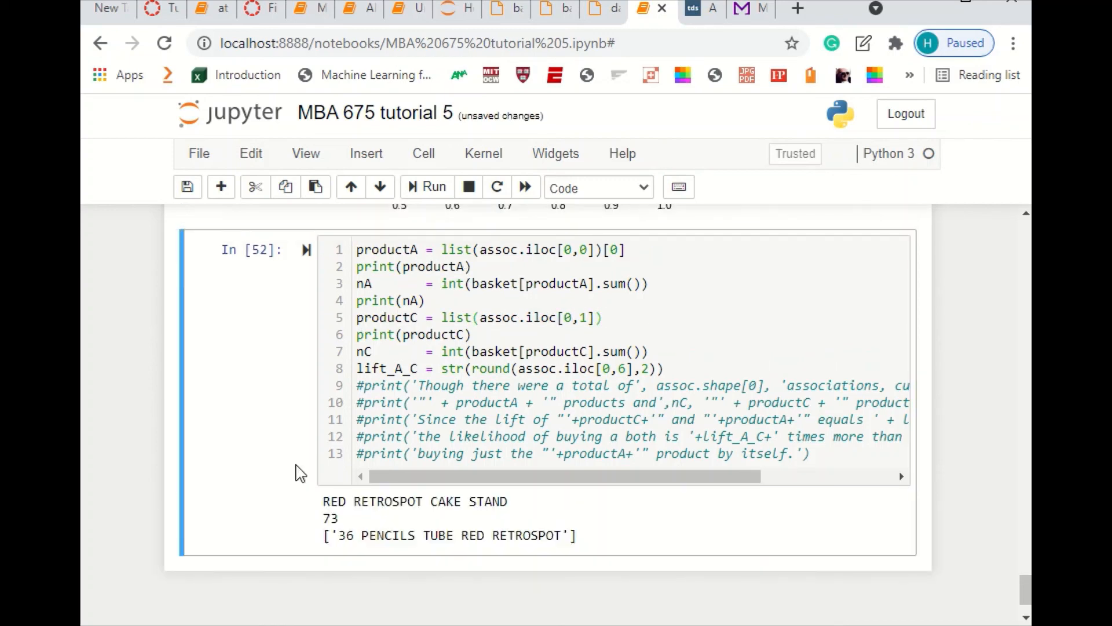
Append the index [0] to the list in the productC assignment and run the cell
left_click_drag(342, 532, 560, 534)
left_click(617, 318)
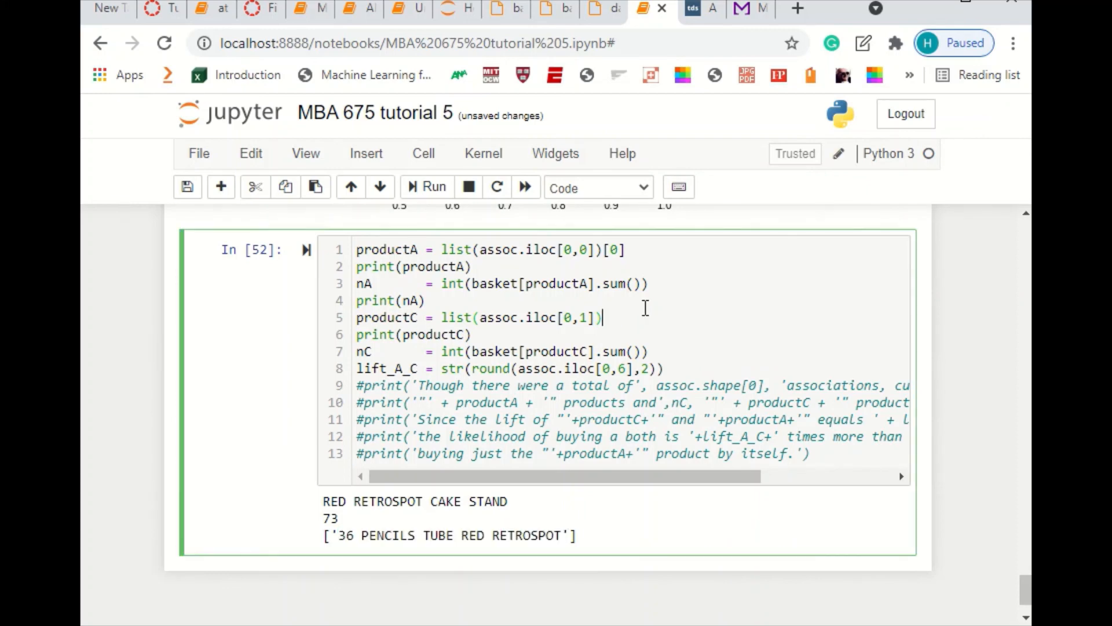
type("[0")
key("ctrl+Return")
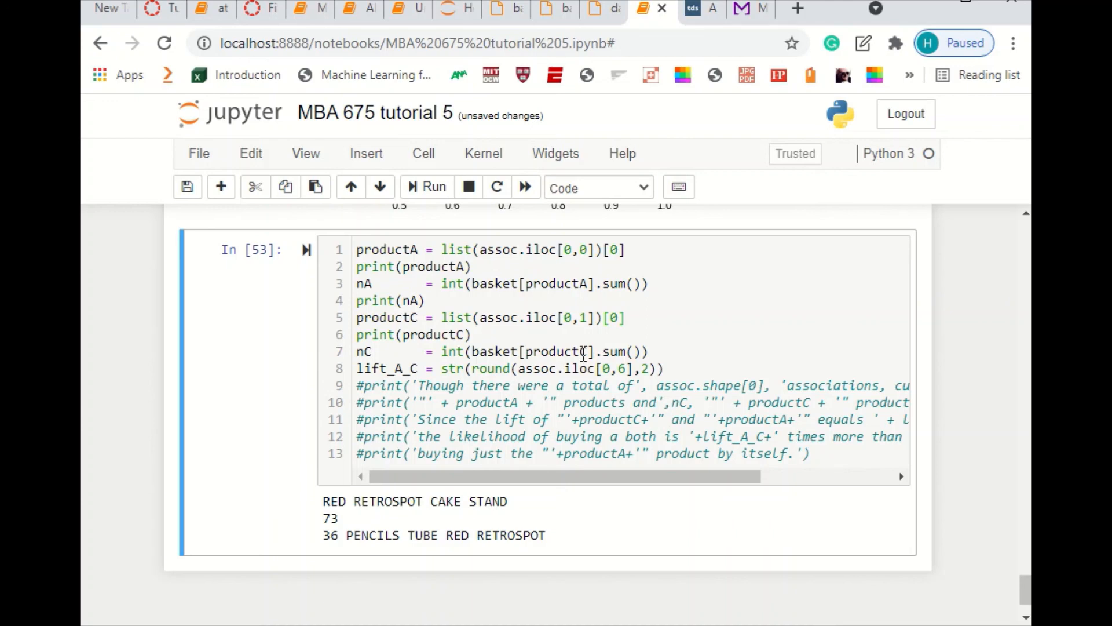
Review the basket[productC] sum, copy print(nA) below the nC assignment as print(nC), and run the cell
left_click_drag(588, 351, 530, 359)
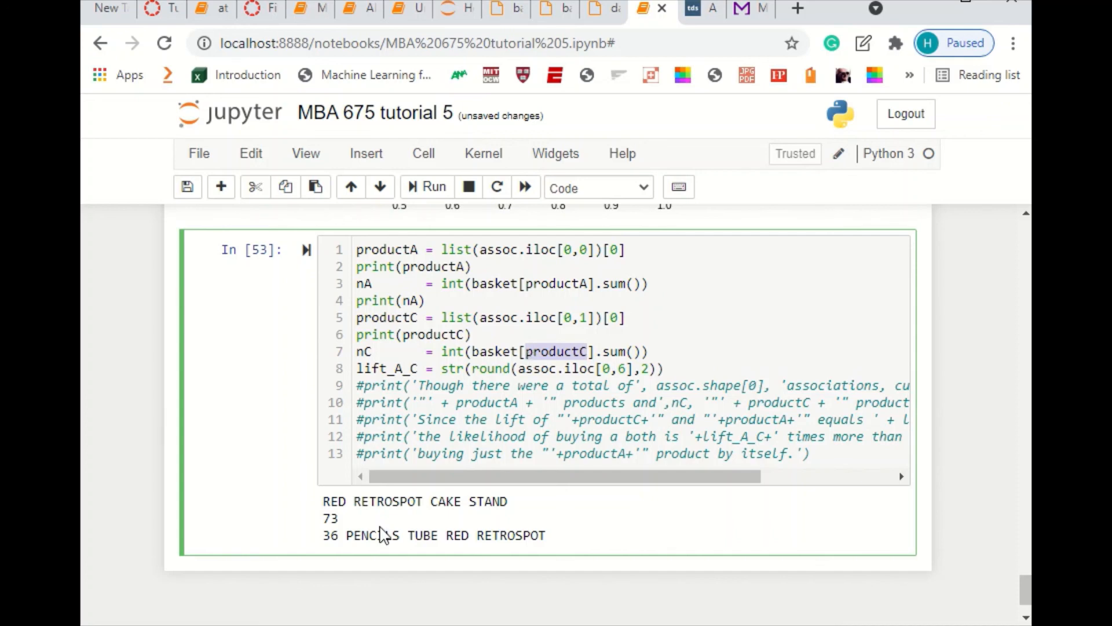
left_click_drag(324, 535, 548, 537)
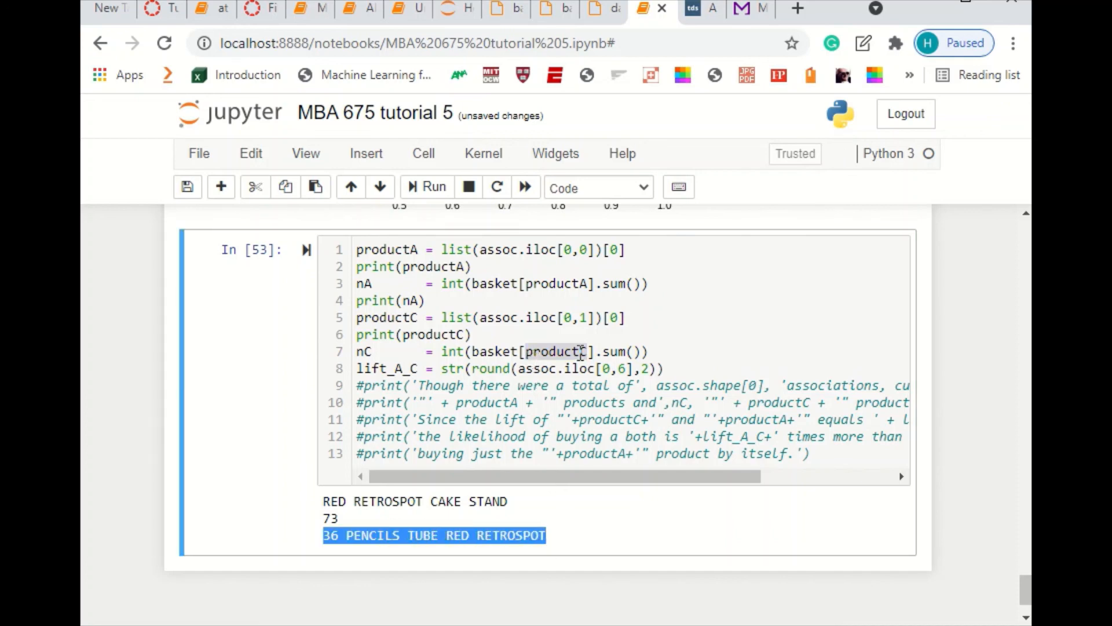
left_click(495, 352)
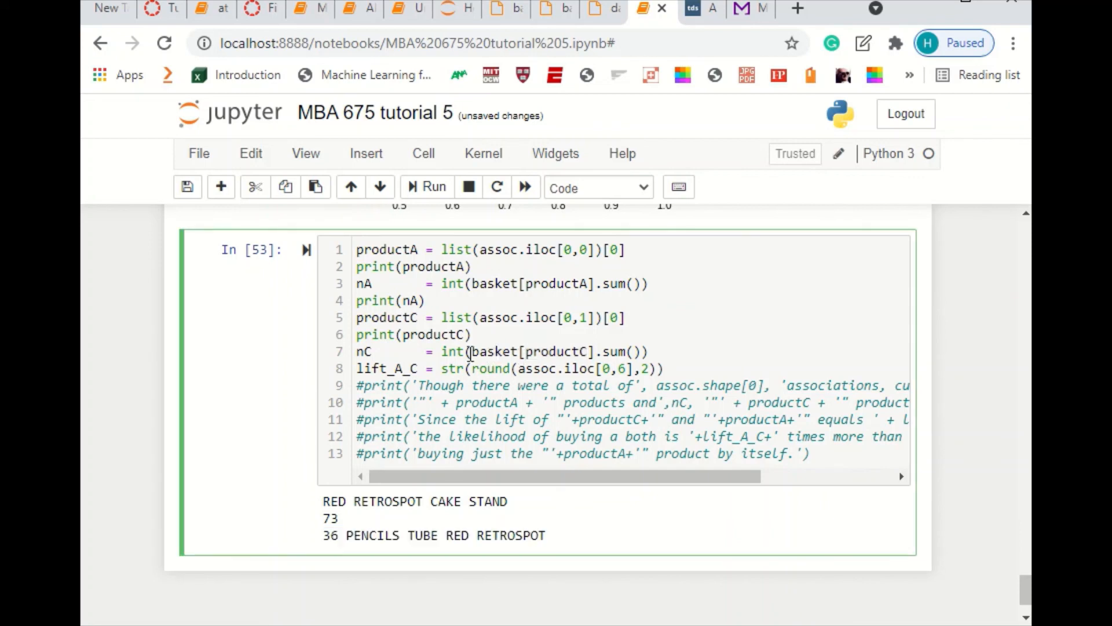
left_click_drag(472, 351, 519, 351)
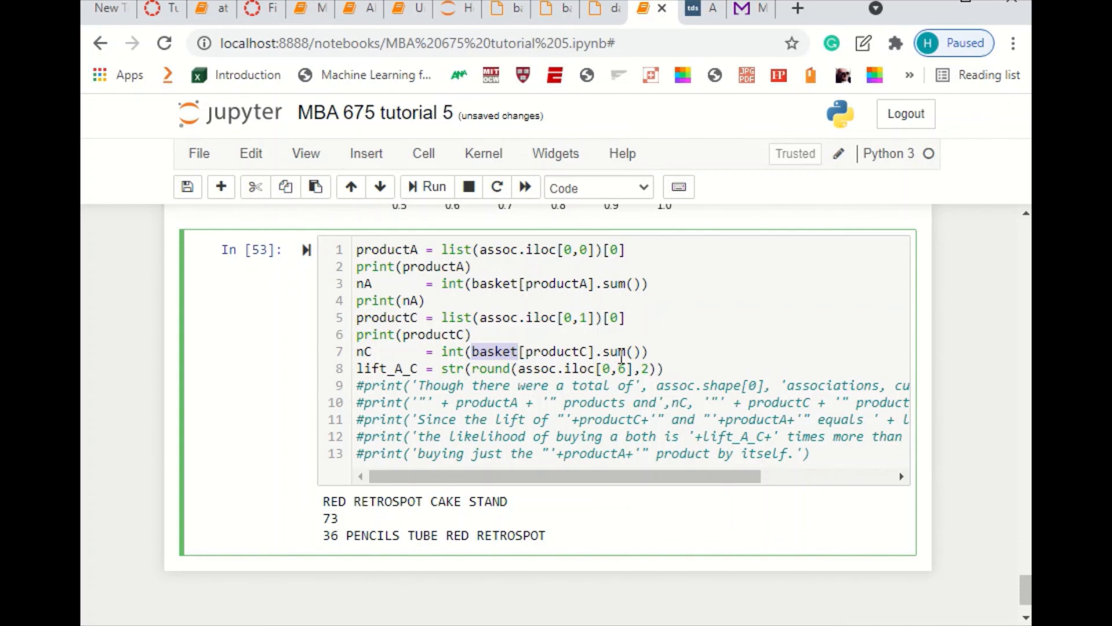
left_click_drag(429, 300, 357, 301)
key("ctrl+c")
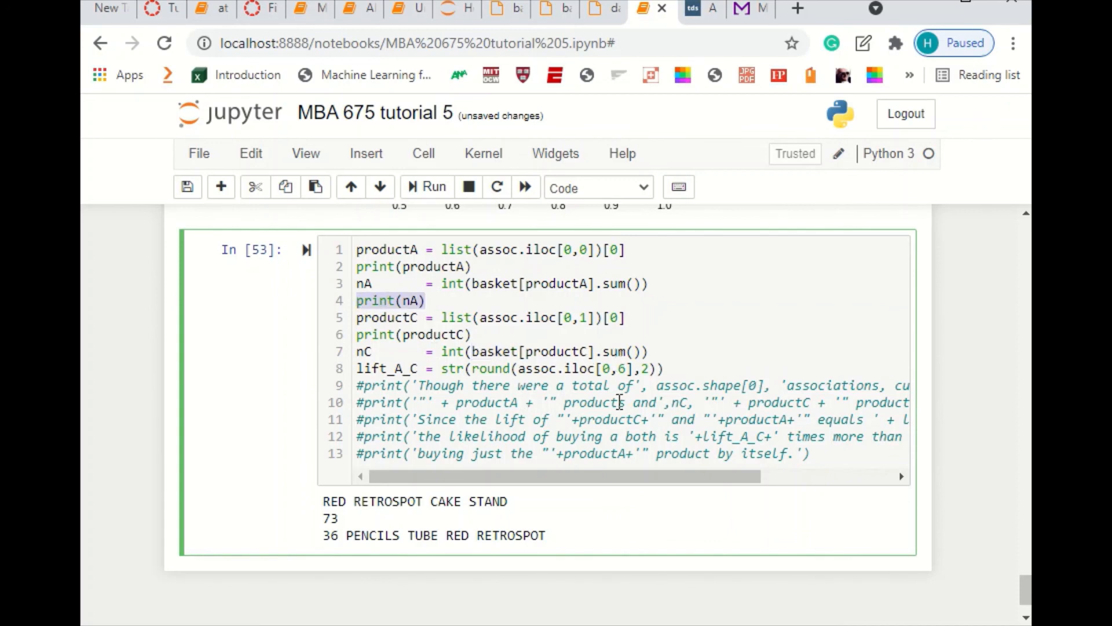
left_click(663, 351)
key("Return")
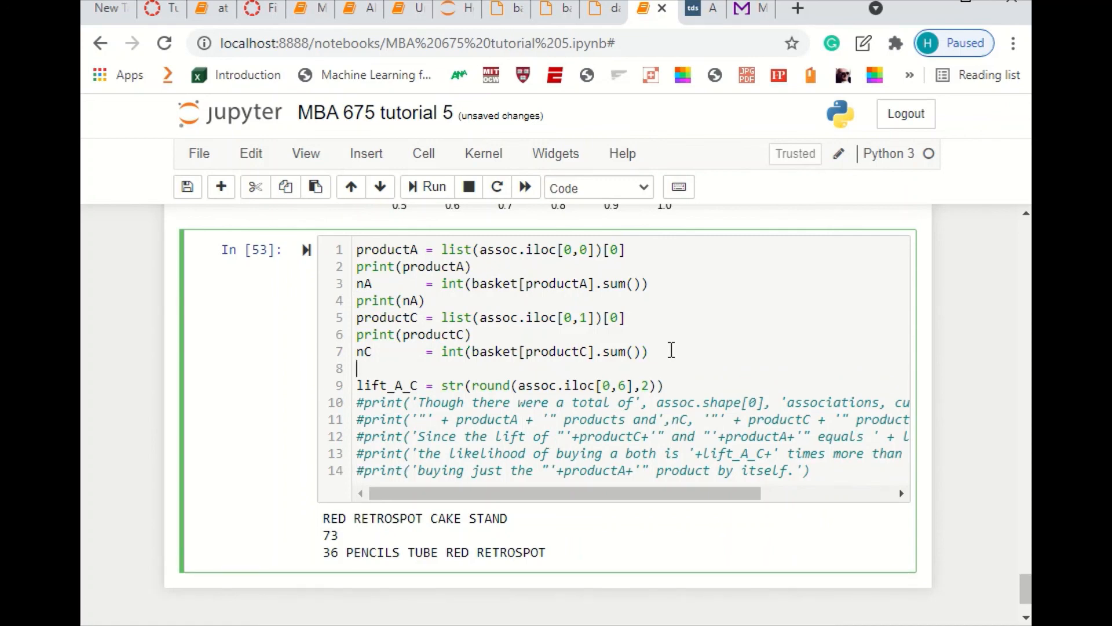
key("ctrl+v")
key("BackSpace")
type("C")
key("ctrl+Return")
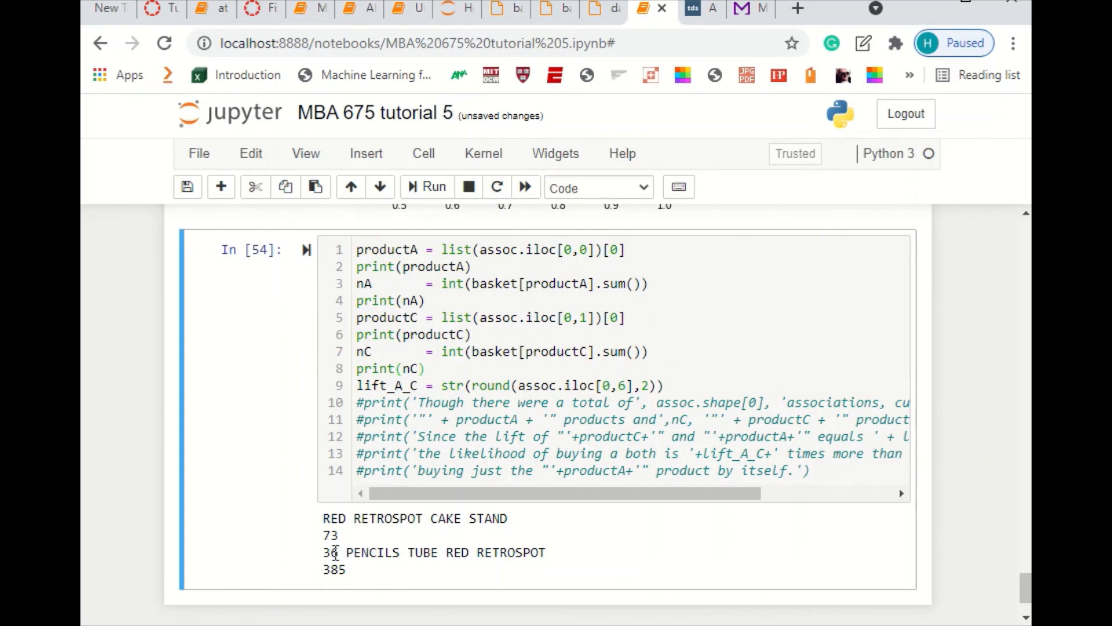
left_click_drag(324, 553, 548, 553)
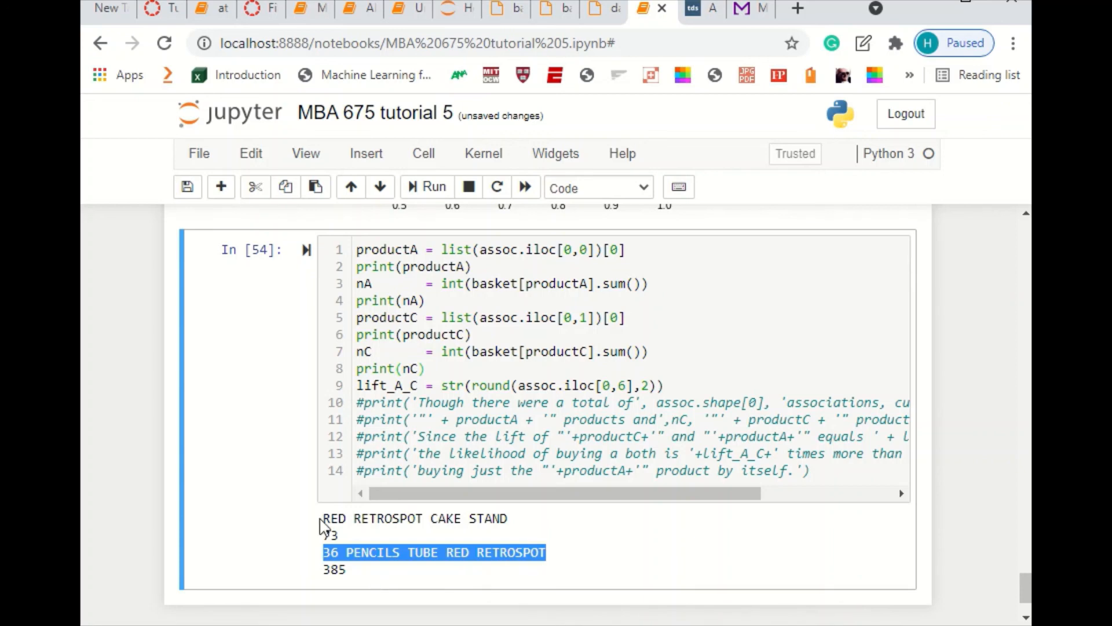
left_click_drag(324, 517, 507, 518)
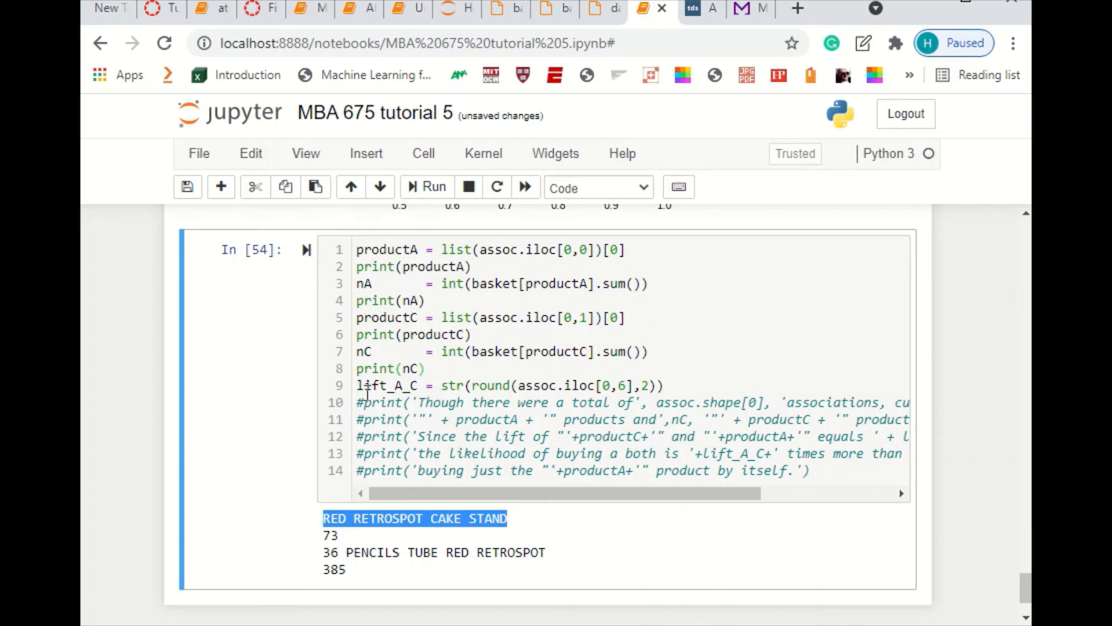
Uncomment the five interpretation print statements at the end of the cell and run it
left_click(365, 403)
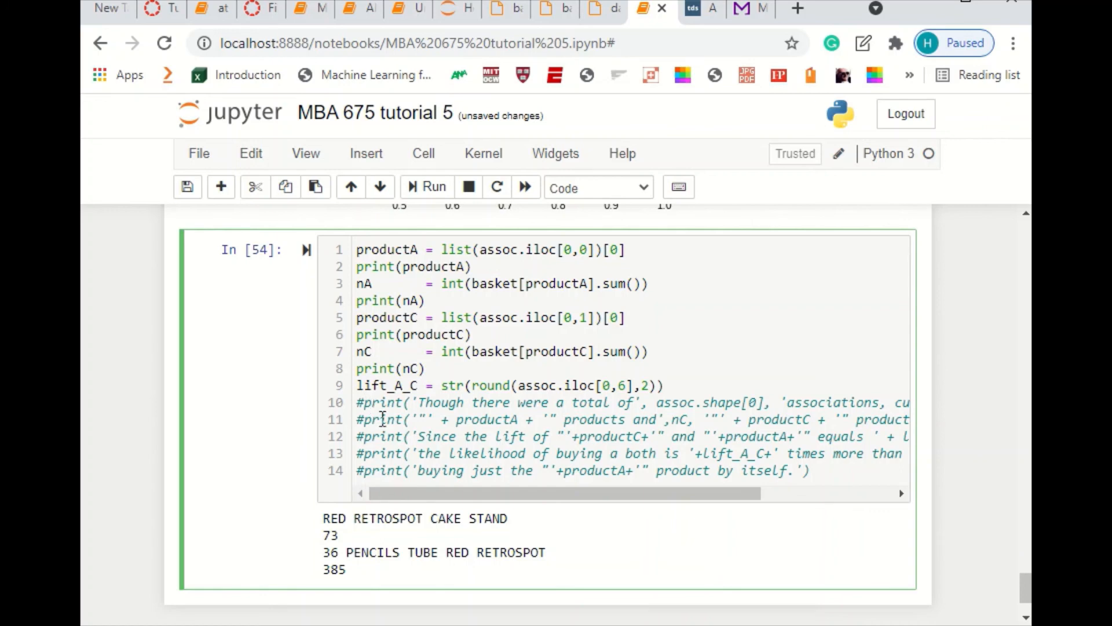
key("BackSpace")
left_click(365, 419)
key("BackSpace")
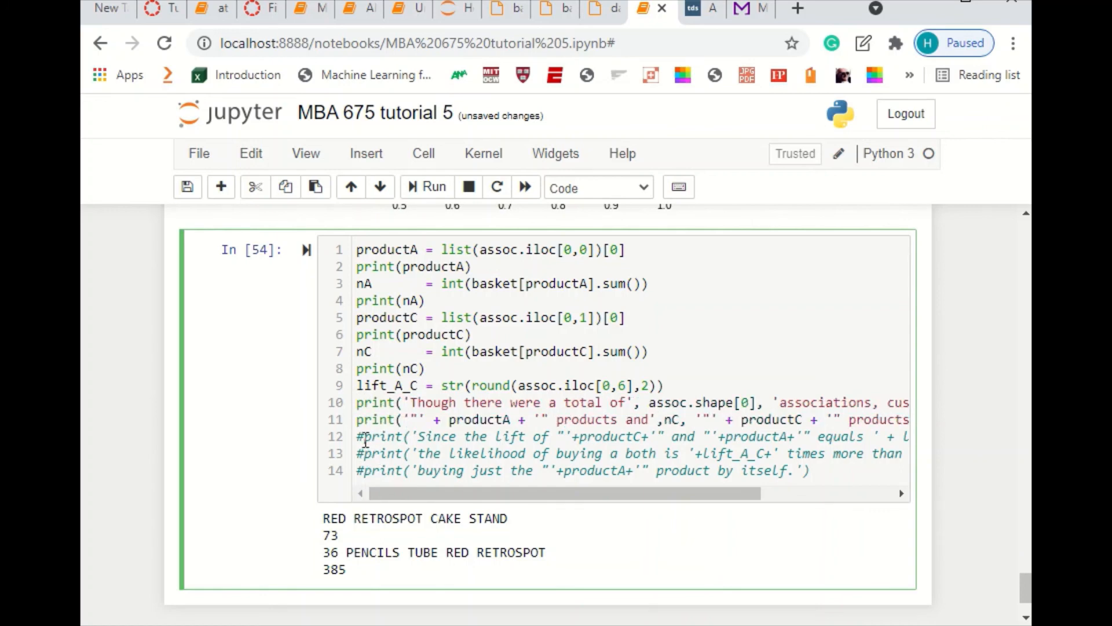
left_click(366, 440)
key("BackSpace")
left_click(364, 454)
key("BackSpace")
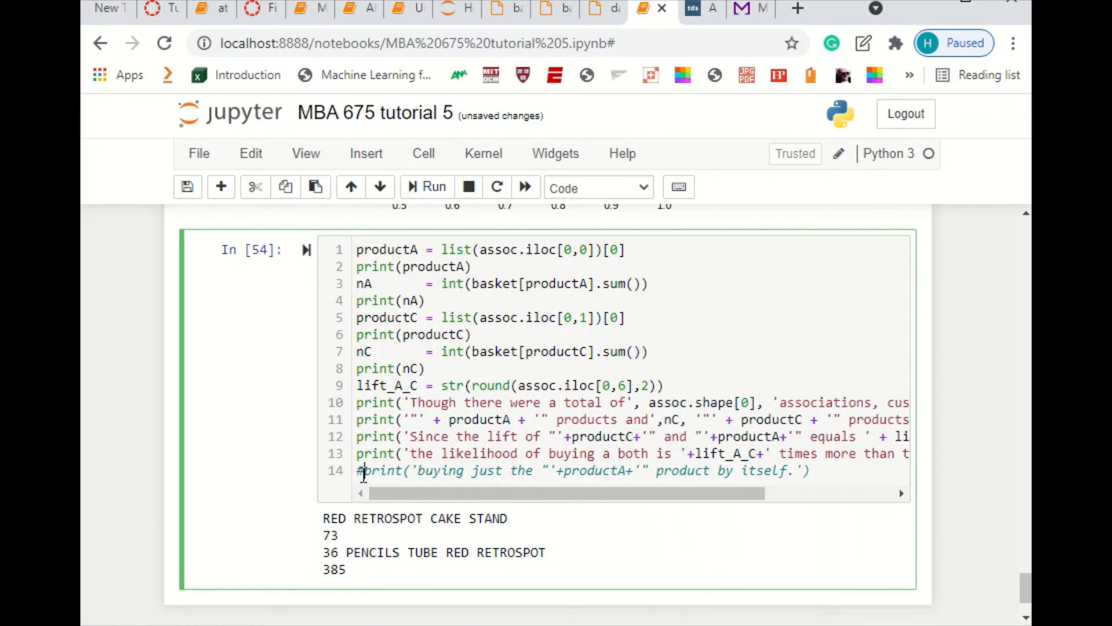
left_click(364, 472)
key("BackSpace")
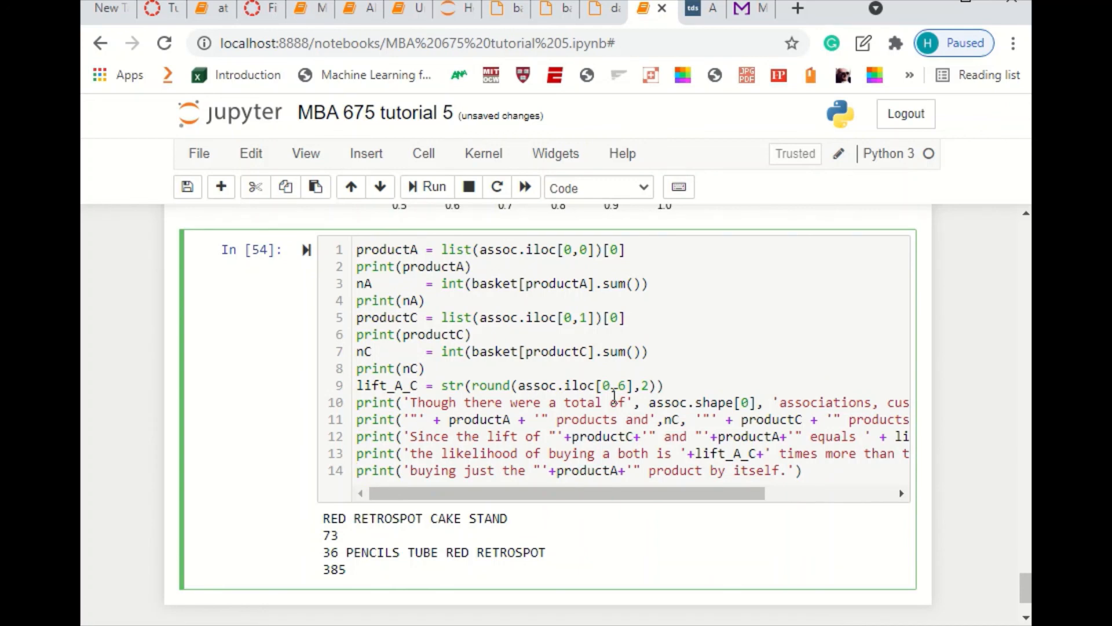
key("ctrl+Return")
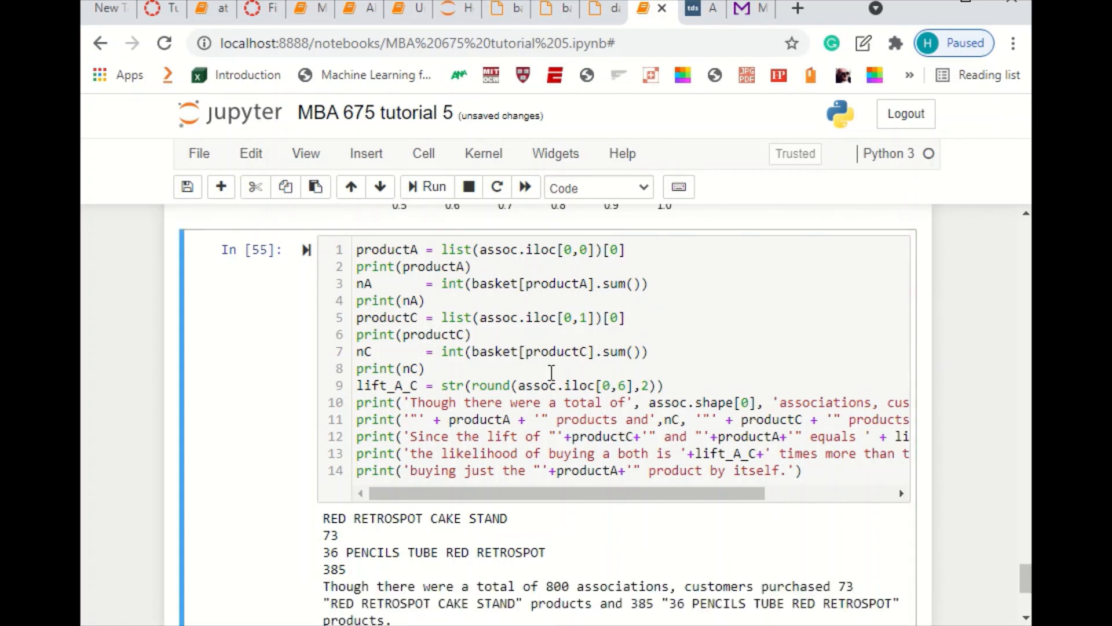
Compare the assoc.shape[0] value in the printed interpretation with the row count below the association rules table
scroll(551, 373, "down", 2)
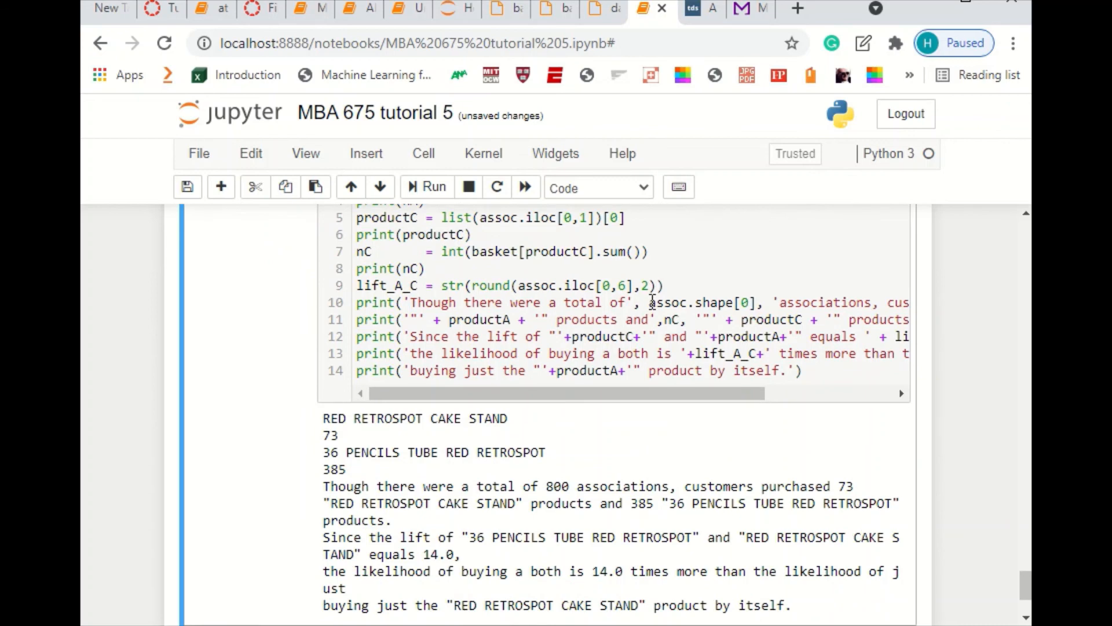
left_click_drag(648, 302, 756, 303)
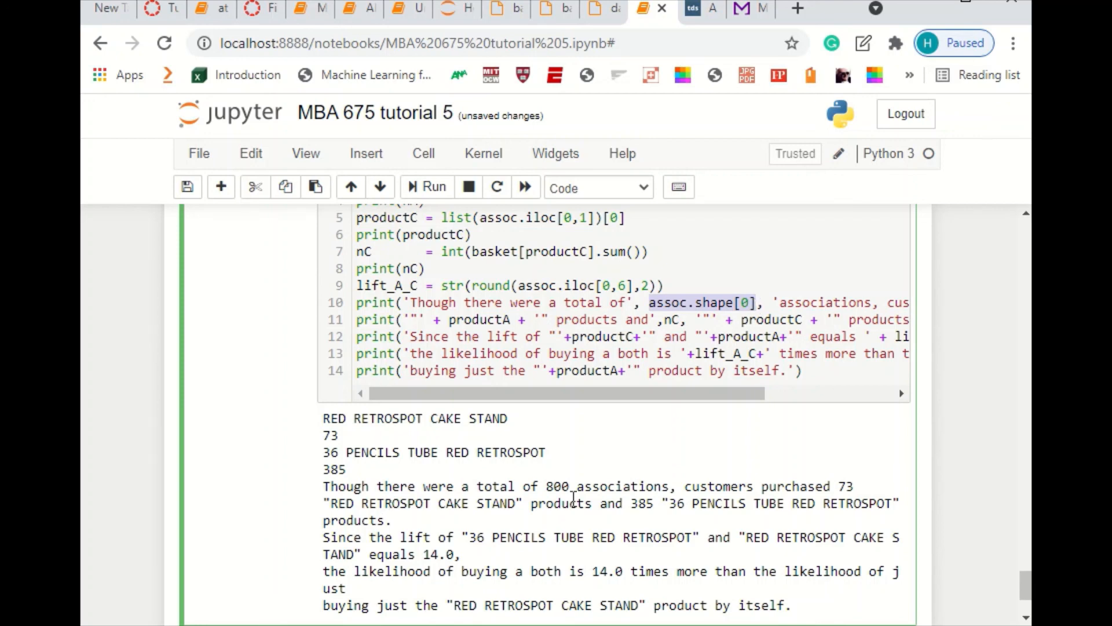
double_click(552, 487)
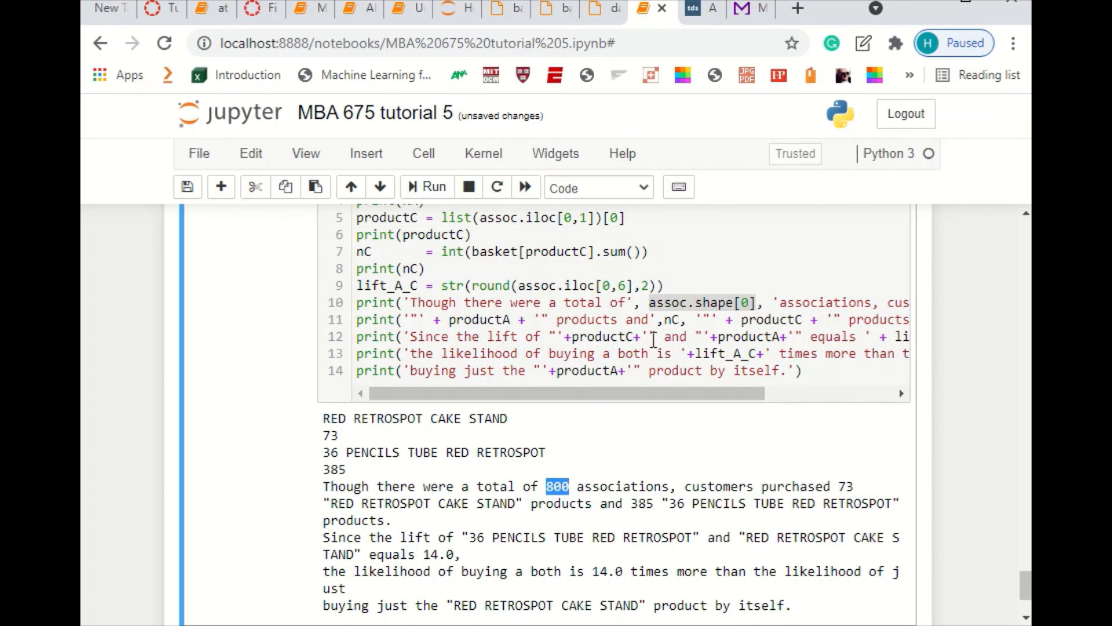
scroll(653, 338, "up", 9)
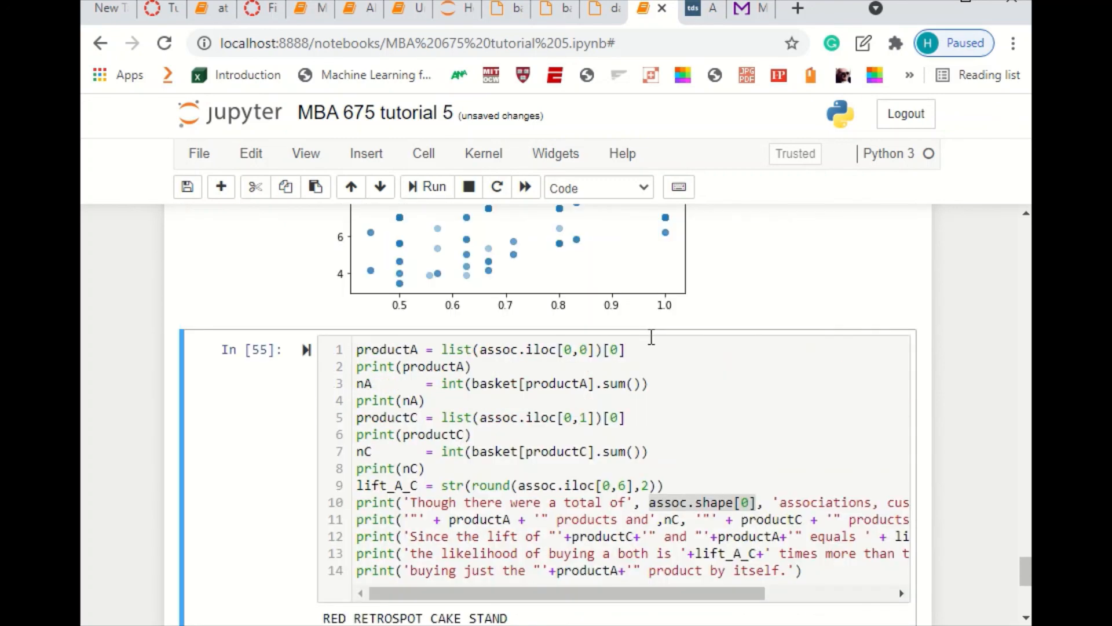
scroll(651, 342, "up", 10)
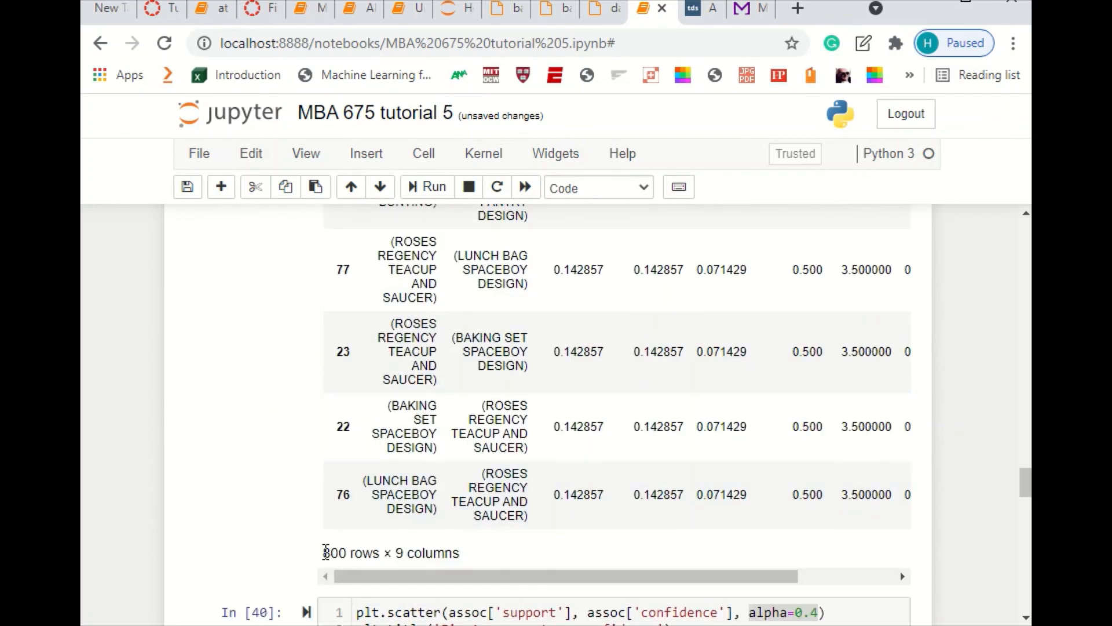
left_click_drag(323, 552, 363, 543)
scroll(472, 440, "up", 10)
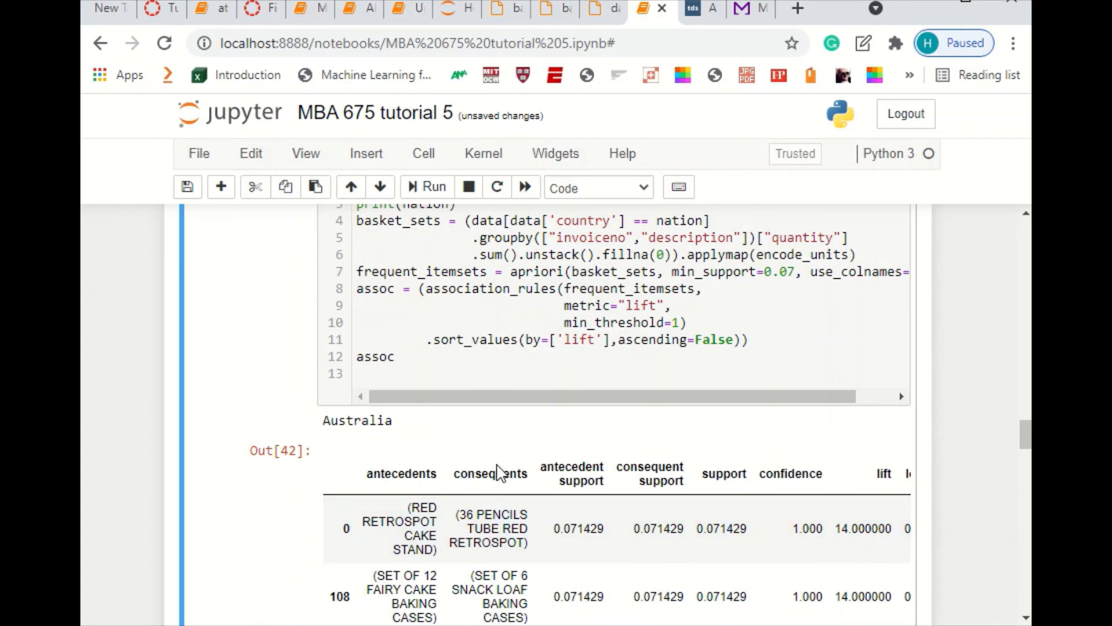
scroll(497, 470, "down", 5)
scroll(497, 471, "down", 20)
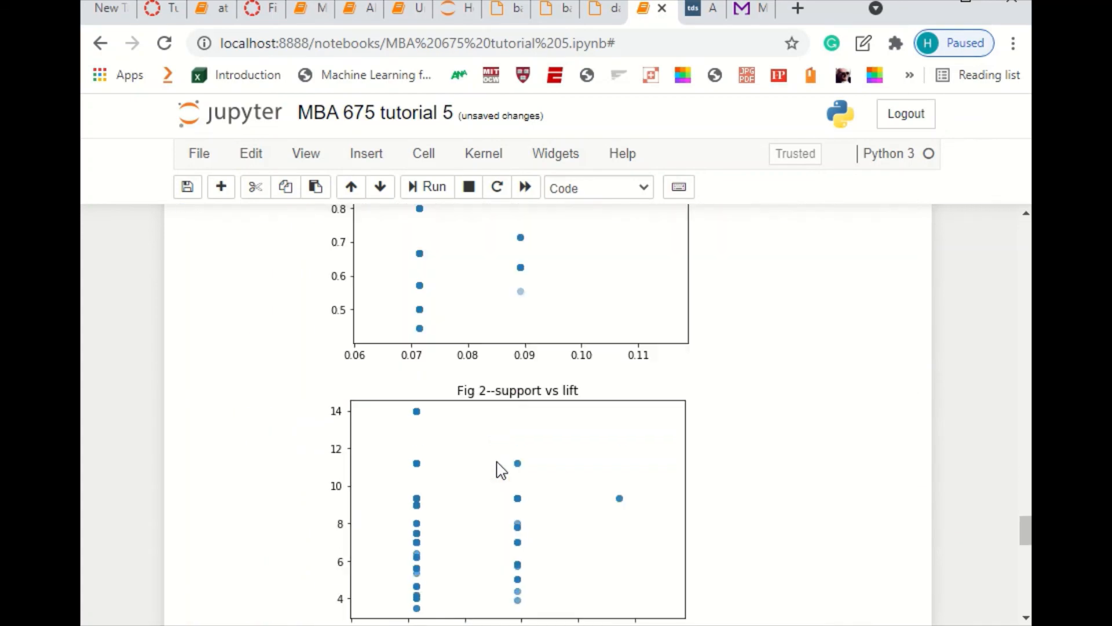
scroll(498, 461, "down", 2)
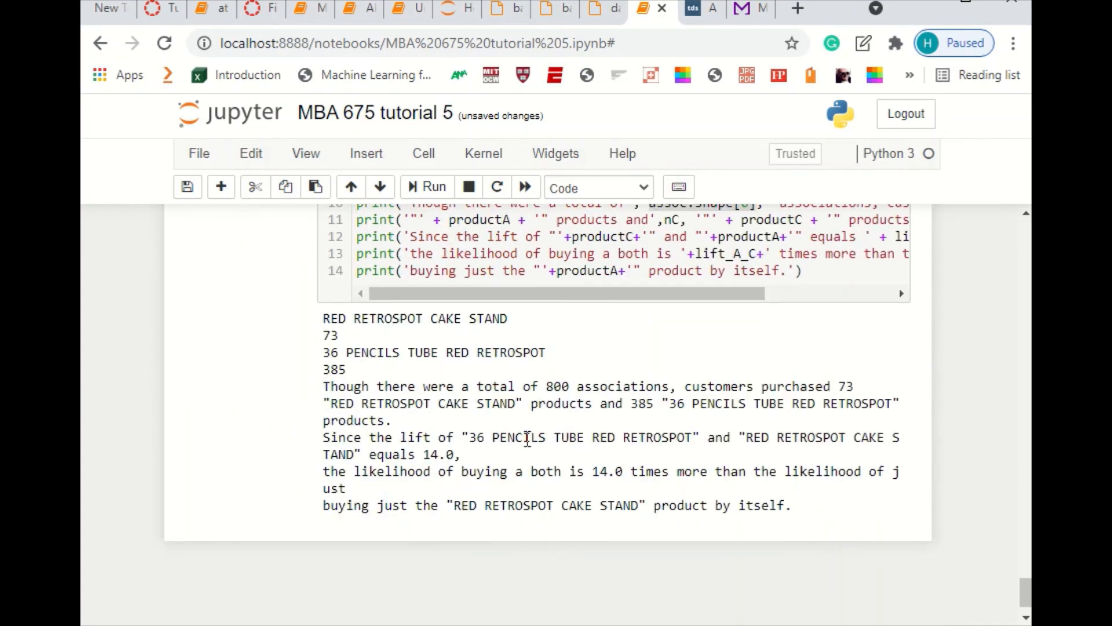
scroll(670, 424, "up", 1)
scroll(669, 424, "up", 3)
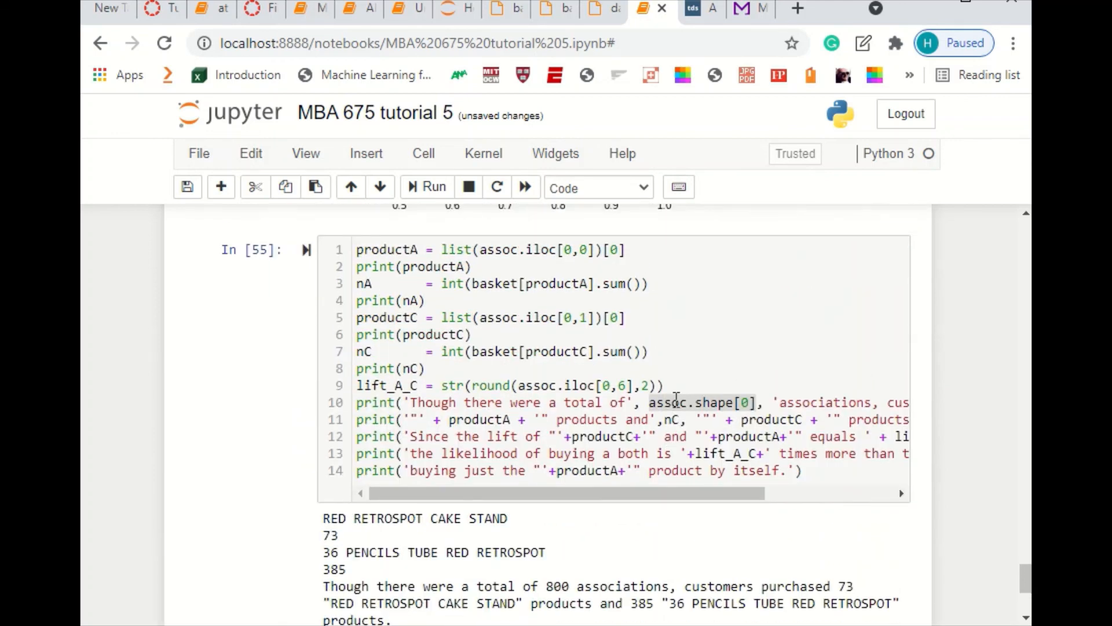
Replace nC in the print statement below the nC assignment with assoc.shape, run the cell and inspect the printed row count
left_click(650, 403)
left_click_drag(650, 402, 756, 404)
key("ctrl+c")
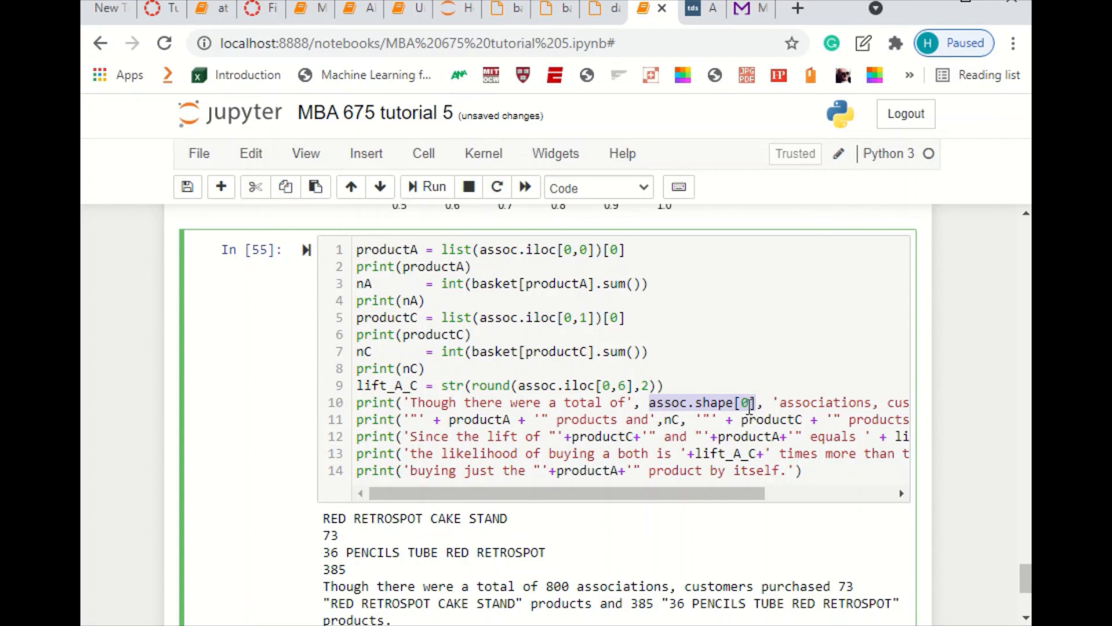
left_click_drag(404, 371, 416, 371)
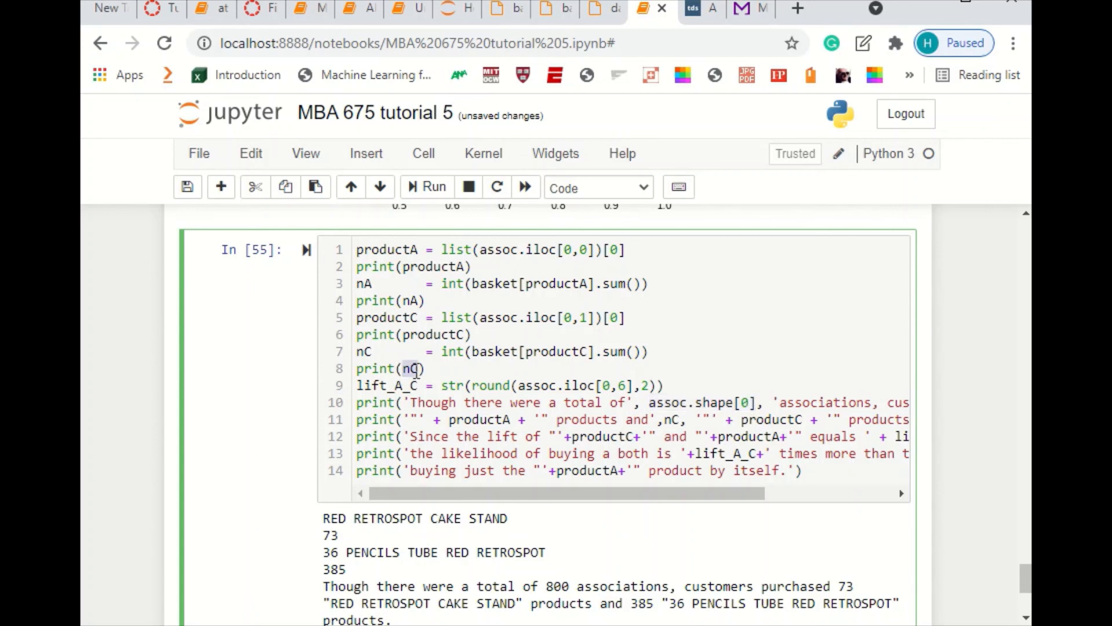
key("ctrl+v")
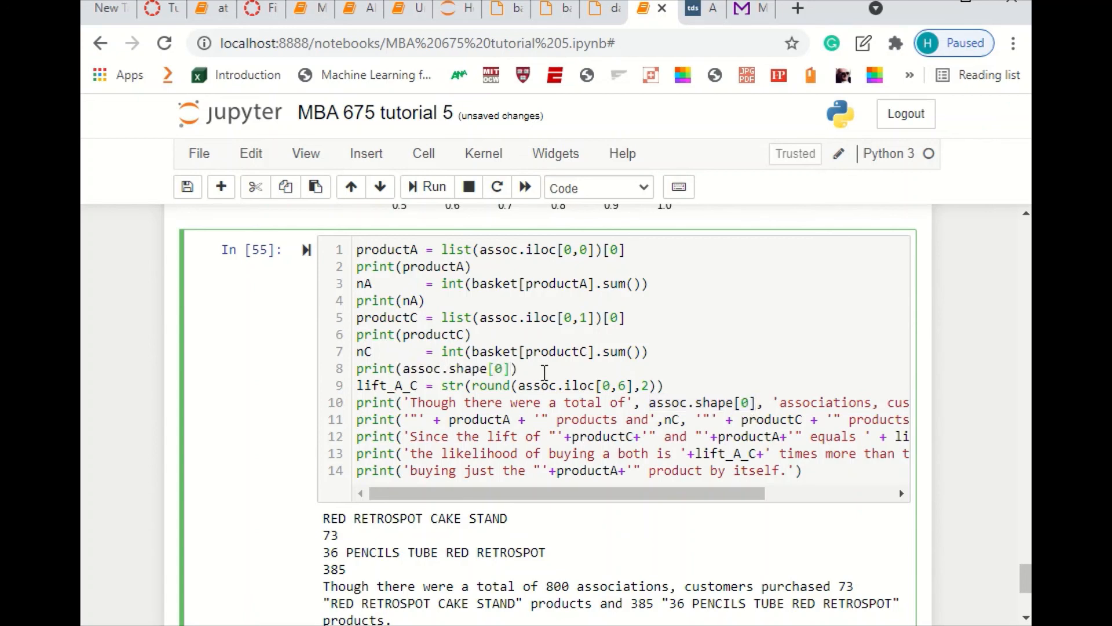
key("BackSpace")
key("BackSpace")
key("BackSpace")
key("ctrl+Return")
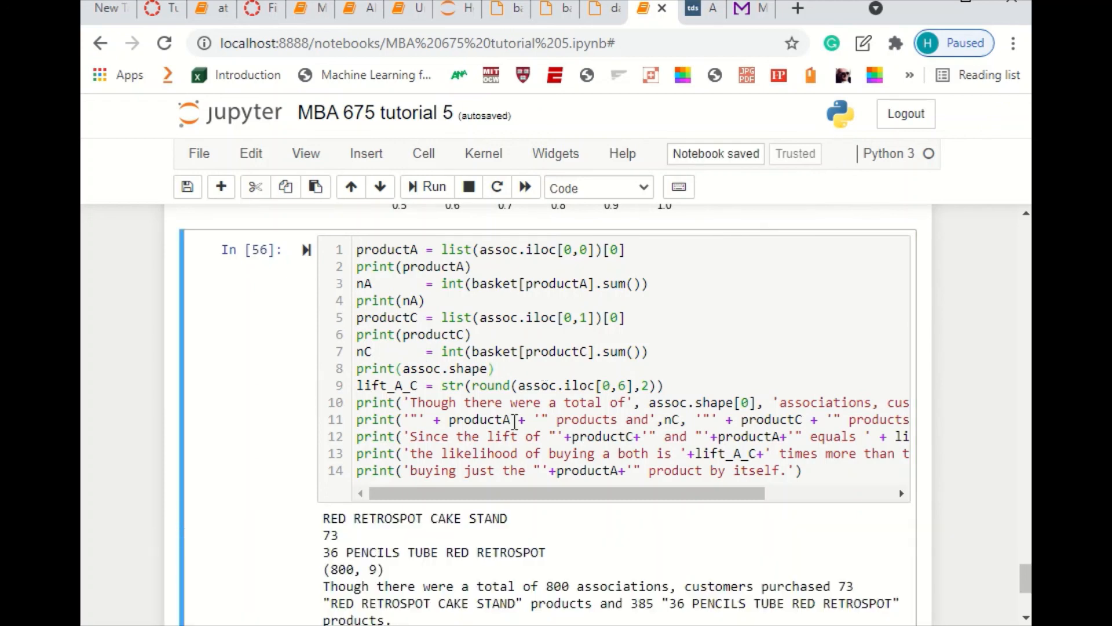
left_click_drag(330, 572, 354, 572)
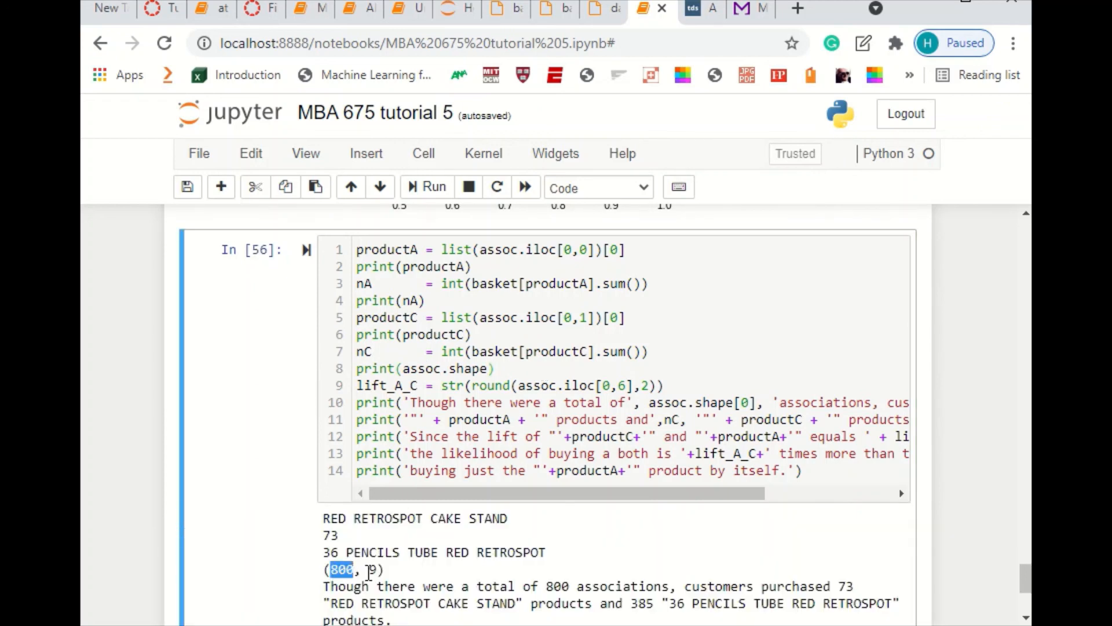
Compare the printed assoc.shape values with the row and column count below the association rules table
left_click(370, 572)
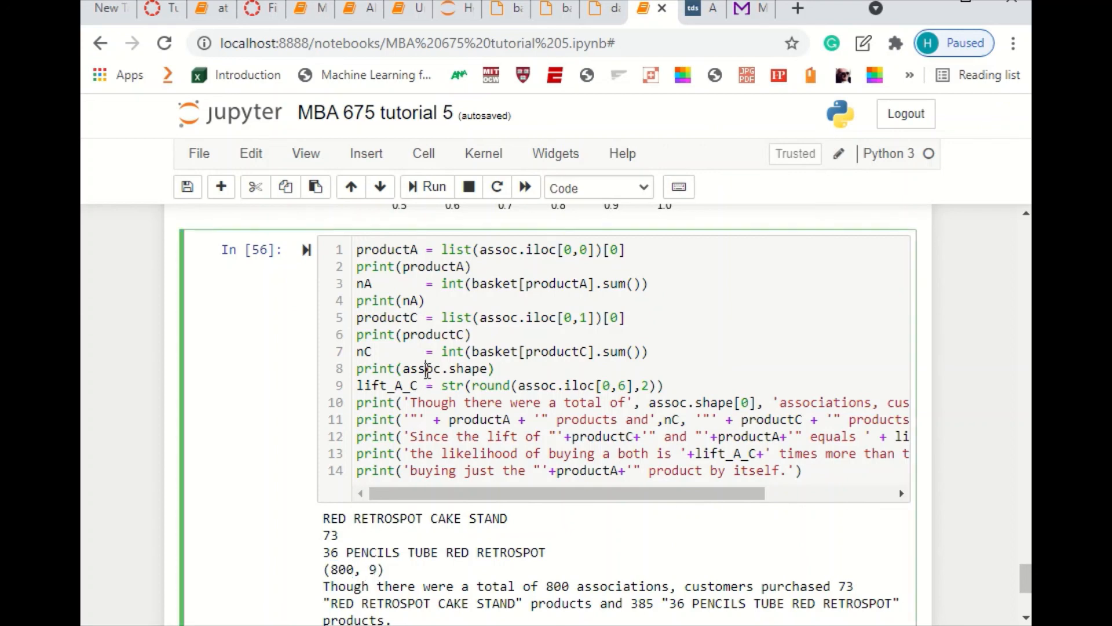
double_click(428, 369)
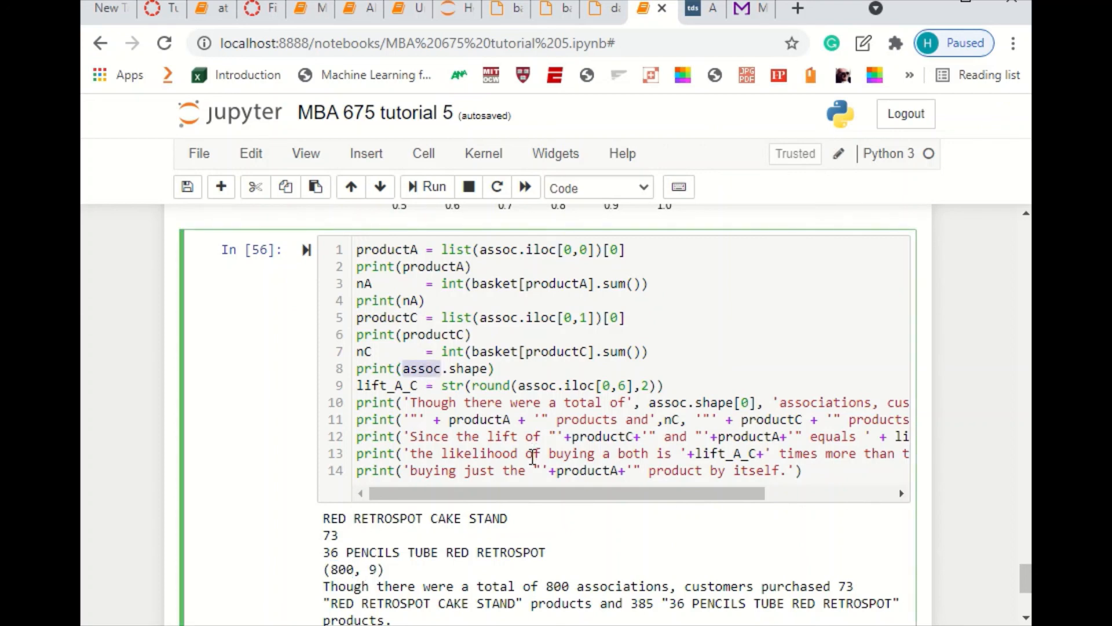
scroll(532, 458, "up", 15)
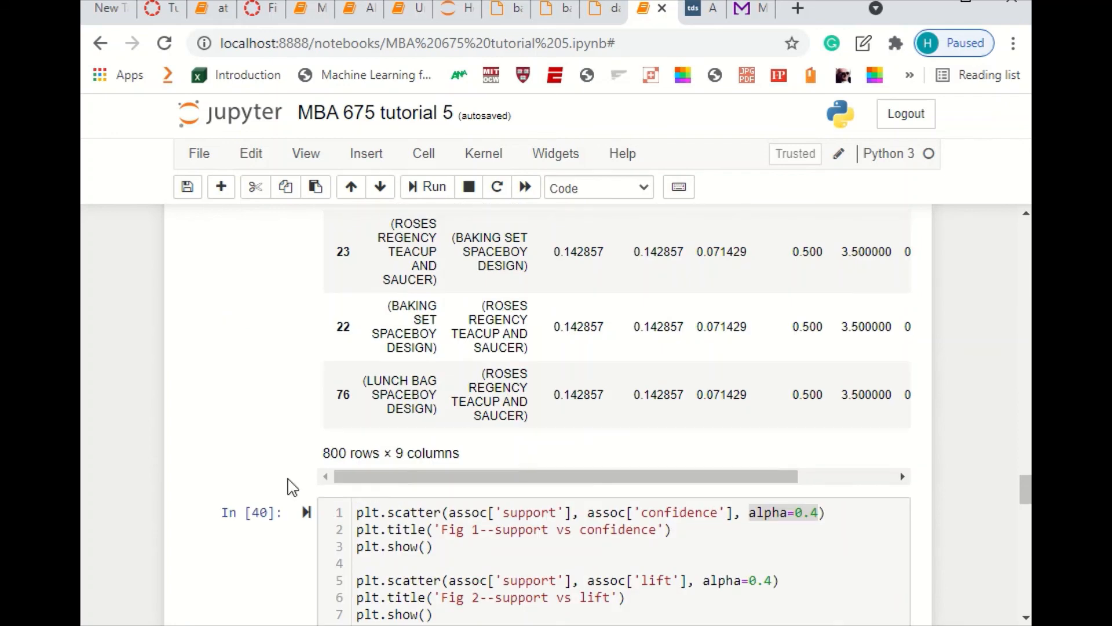
left_click_drag(323, 453, 406, 452)
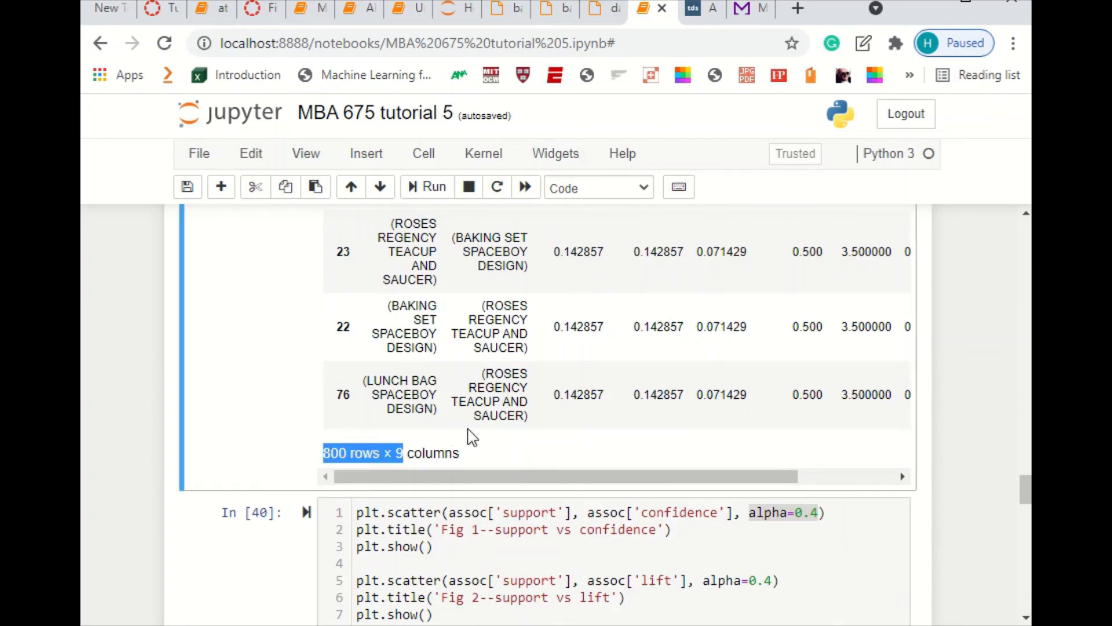
scroll(467, 437, "down", 15)
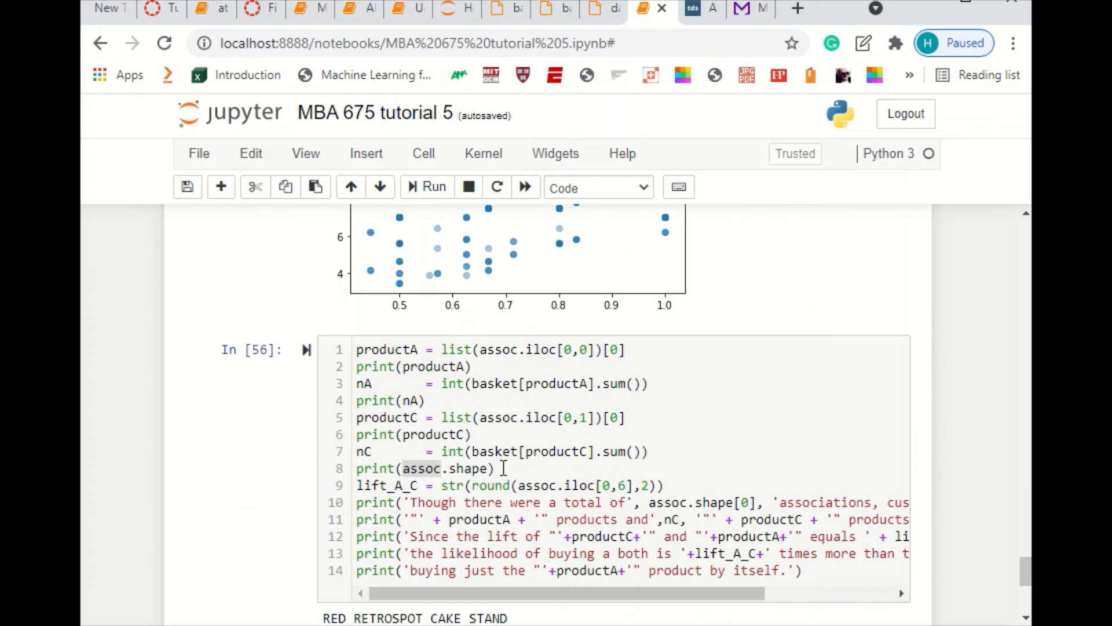
Delete the print(assoc.shape) and print(productC) lines from the interpretation cell
left_click(502, 468)
key("BackSpace")
key("BackSpace")
key("BackSpace")
key("BackSpace")
key("BackSpace")
key("BackSpace")
key("BackSpace")
key("BackSpace")
key("BackSpace")
key("BackSpace")
key("BackSpace")
key("BackSpace")
key("BackSpace")
key("BackSpace")
key("BackSpace")
key("BackSpace")
key("BackSpace")
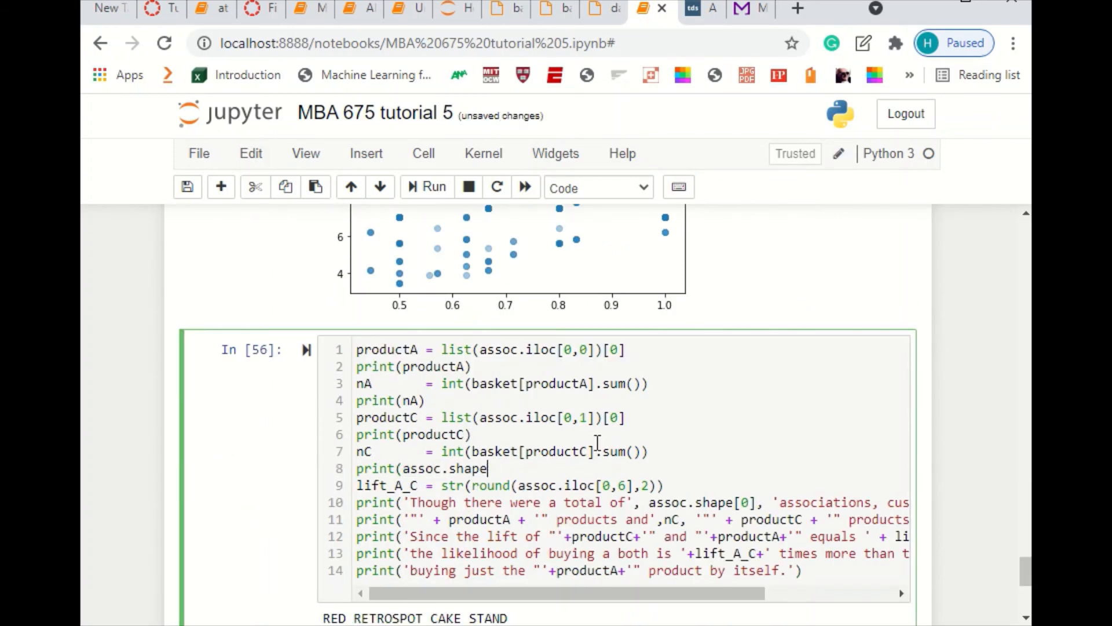
key("BackSpace")
key("BackSpace")
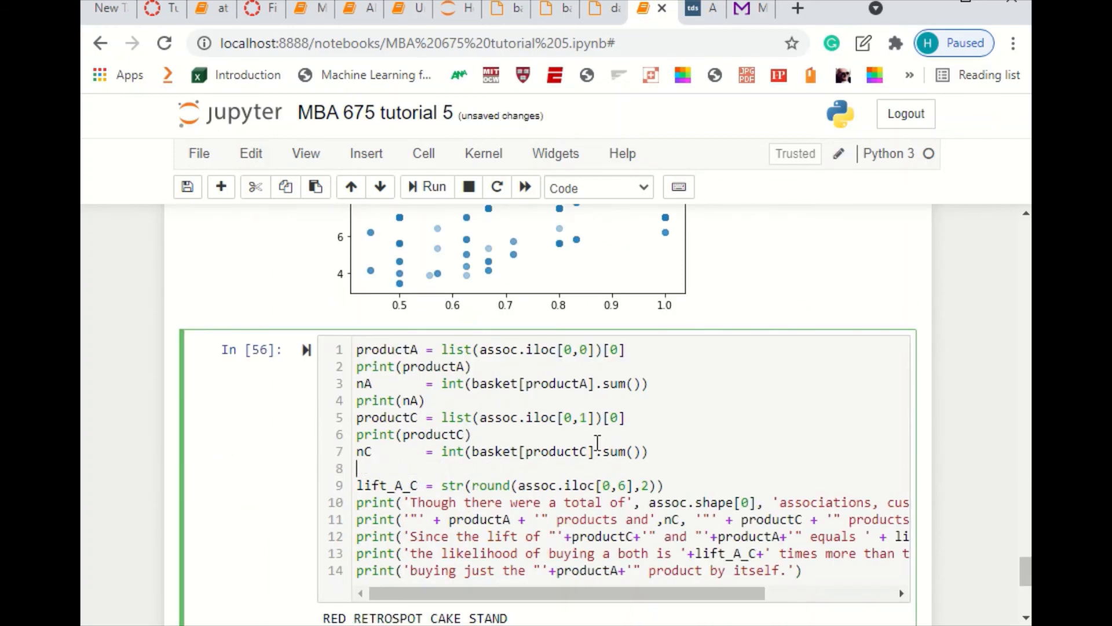
key("Up")
key("BackSpace")
key("BackSpace")
key("BackSpace")
key("BackSpace")
key("BackSpace")
key("BackSpace")
key("BackSpace")
key("BackSpace")
key("BackSpace")
key("BackSpace")
key("BackSpace")
key("BackSpace")
key("BackSpace")
key("BackSpace")
key("BackSpace")
key("BackSpace")
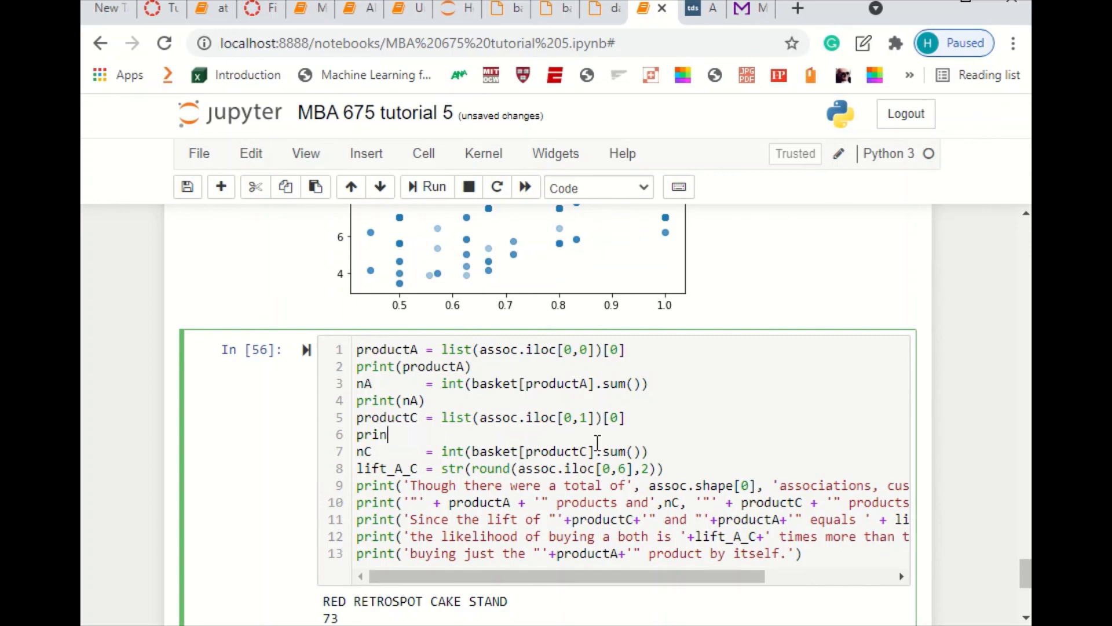
Delete the print(nA) and print(productA) lines from the interpretation cell and run it
key("Up")
key("BackSpace")
key("BackSpace")
key("BackSpace")
key("BackSpace")
key("BackSpace")
key("BackSpace")
key("BackSpace")
key("BackSpace")
key("BackSpace")
key("BackSpace")
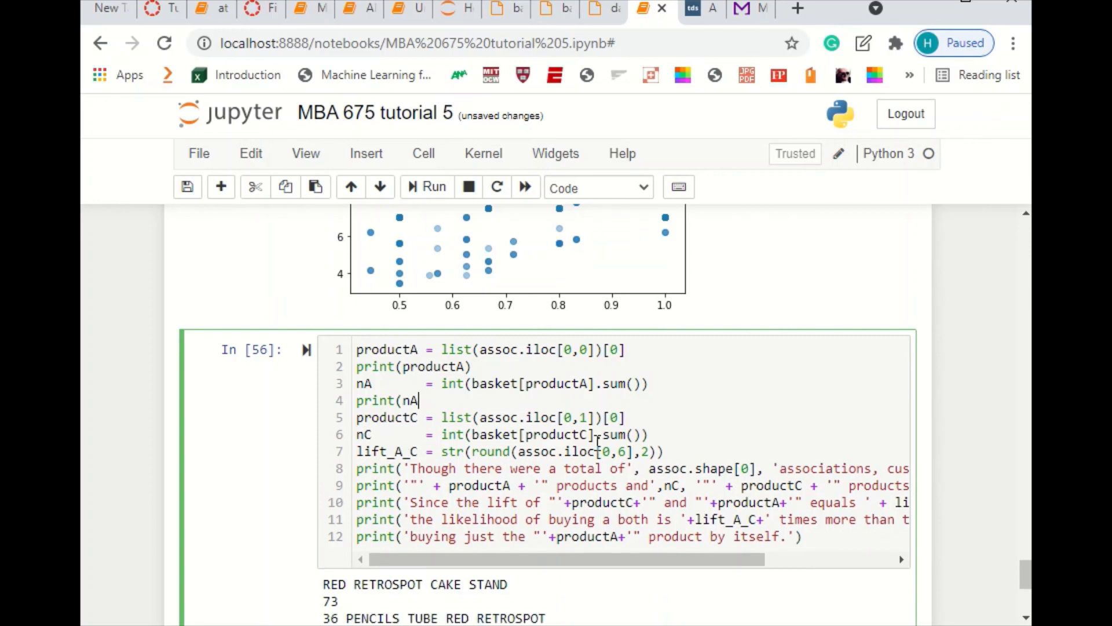
key("Up")
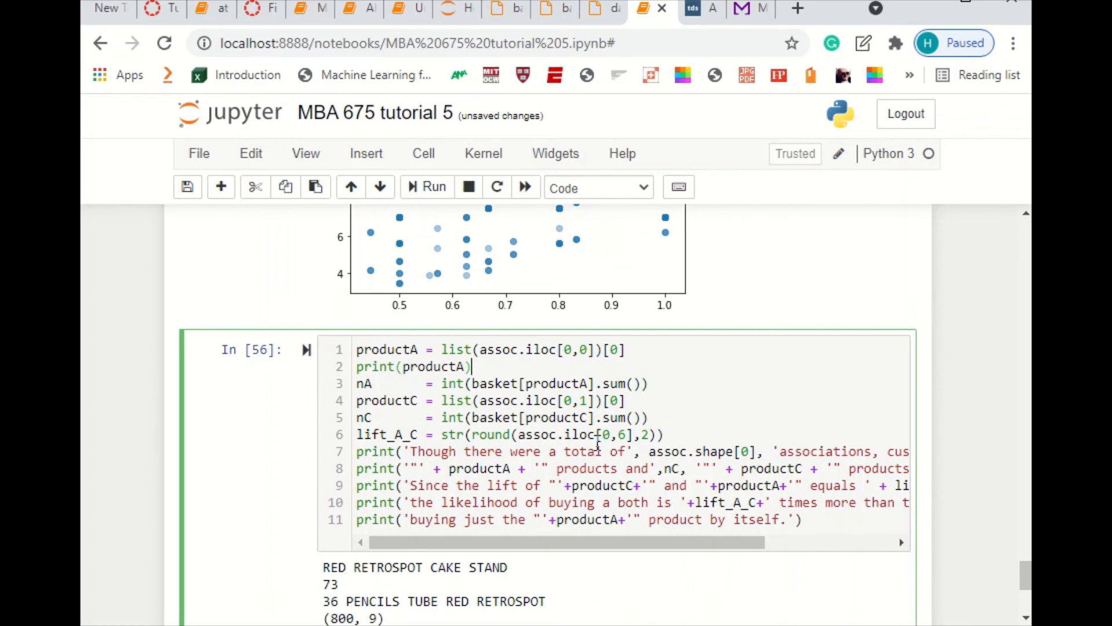
key("BackSpace")
key("BackSpace")
key("BackSpace")
key("BackSpace")
key("BackSpace")
key("BackSpace")
key("BackSpace")
key("BackSpace")
key("BackSpace")
key("BackSpace")
key("BackSpace")
key("BackSpace")
key("BackSpace")
key("BackSpace")
key("BackSpace")
key("BackSpace")
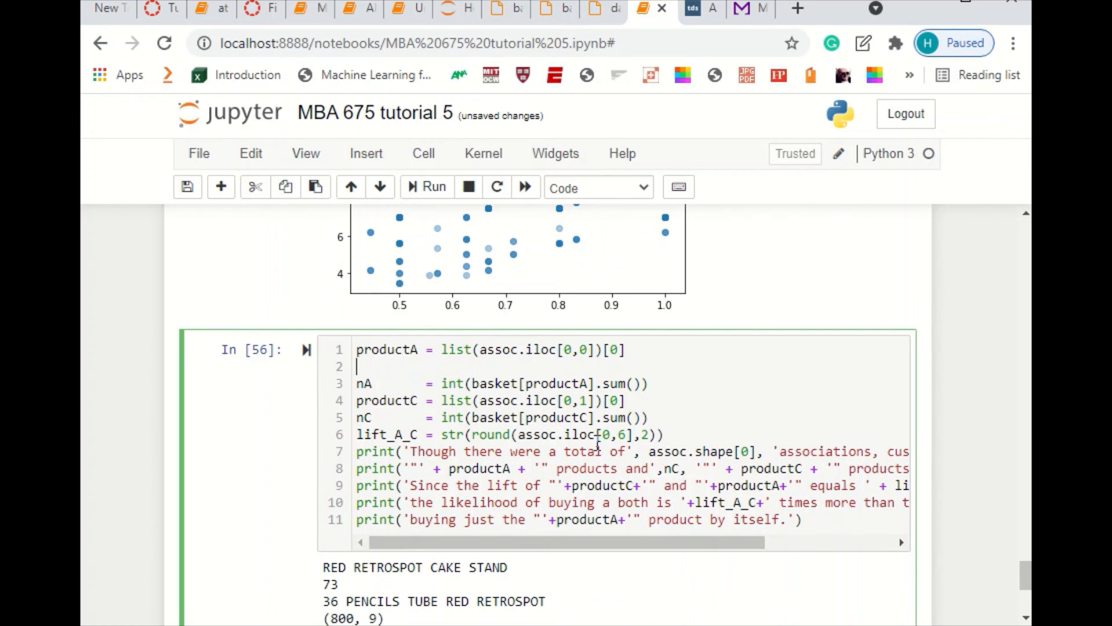
key("ctrl+Return")
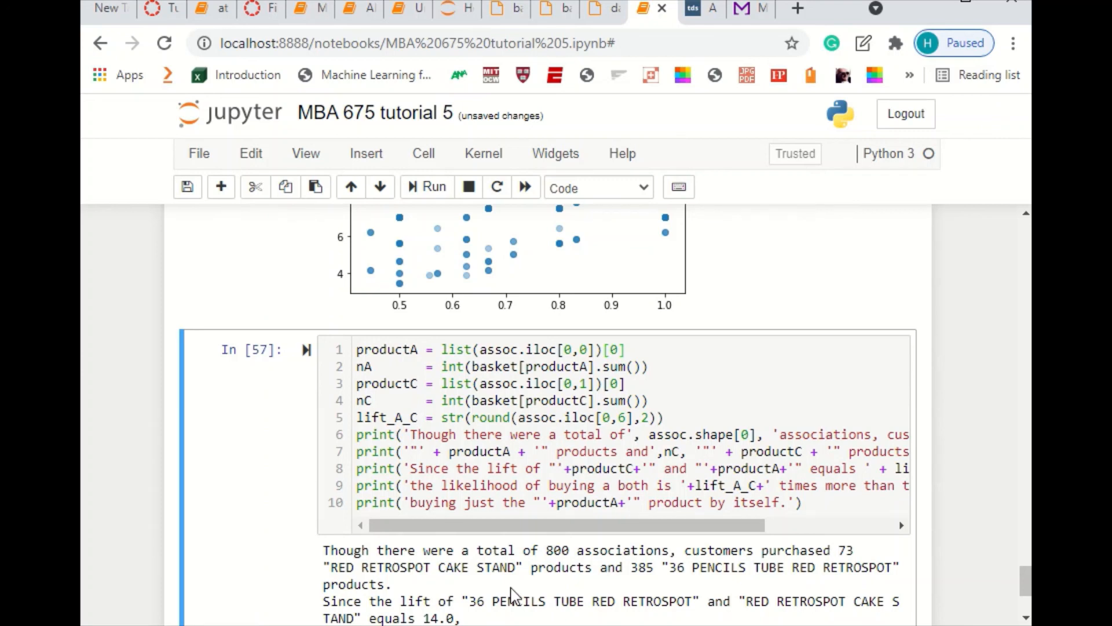
Read the product names and purchase counts in the printed interpretation below the cell
left_click_drag(331, 568, 517, 566)
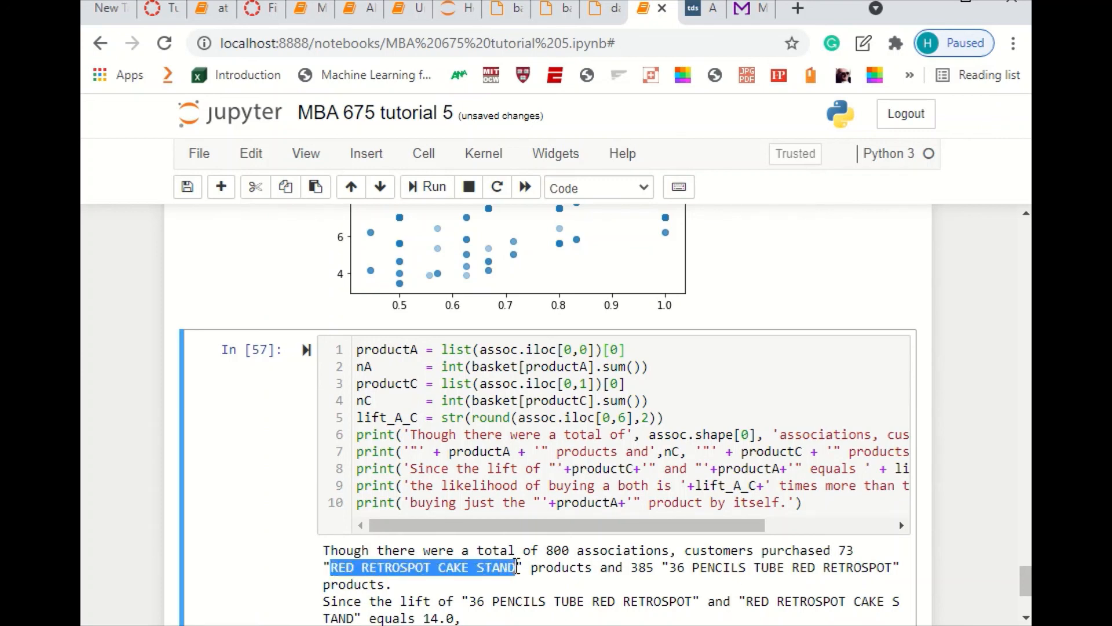
left_click(637, 567)
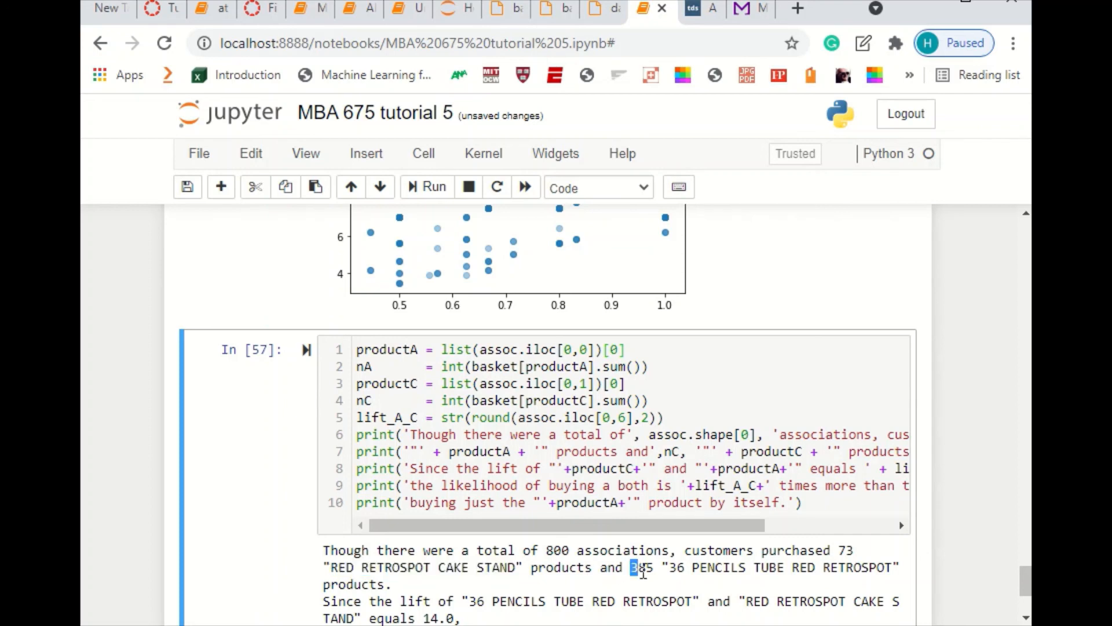
left_click_drag(670, 567, 386, 583)
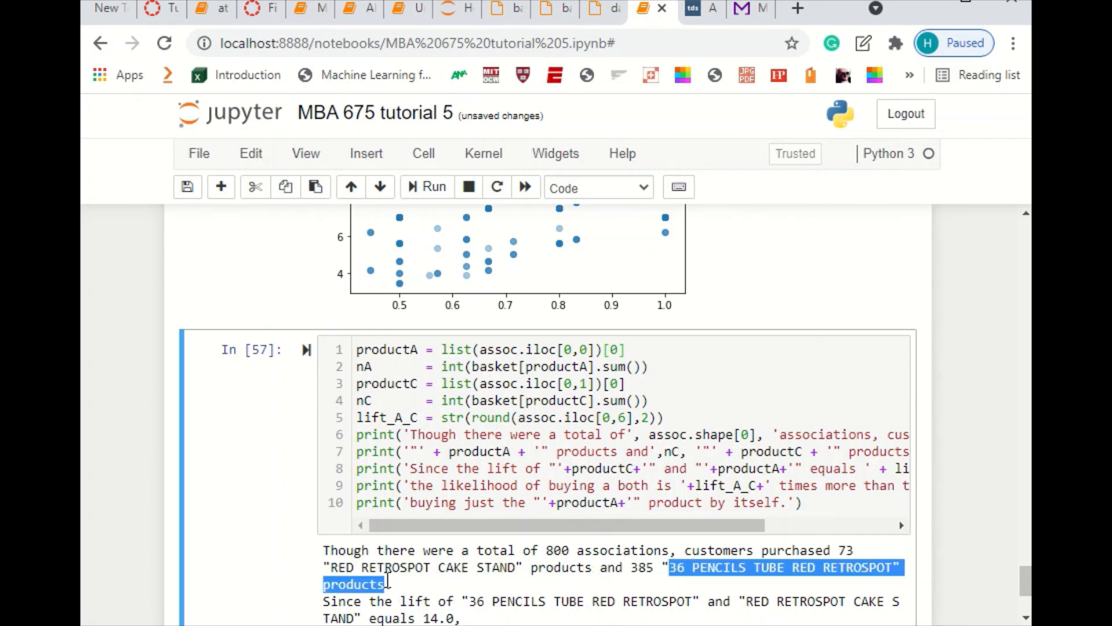
scroll(577, 545, "down", 1)
scroll(578, 545, "down", 1)
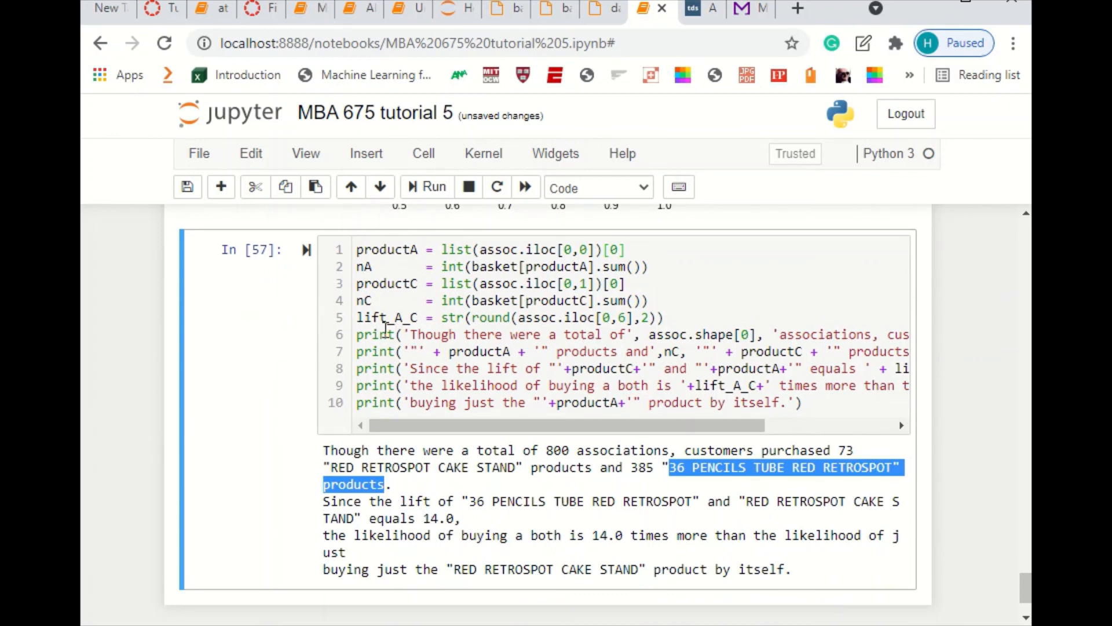
Examine the lift_A_C assignment's assoc.iloc[0,6] index and compare it with the first rule's lift in the Australia rules table
left_click_drag(357, 318, 404, 313)
left_click_drag(410, 315, 419, 317)
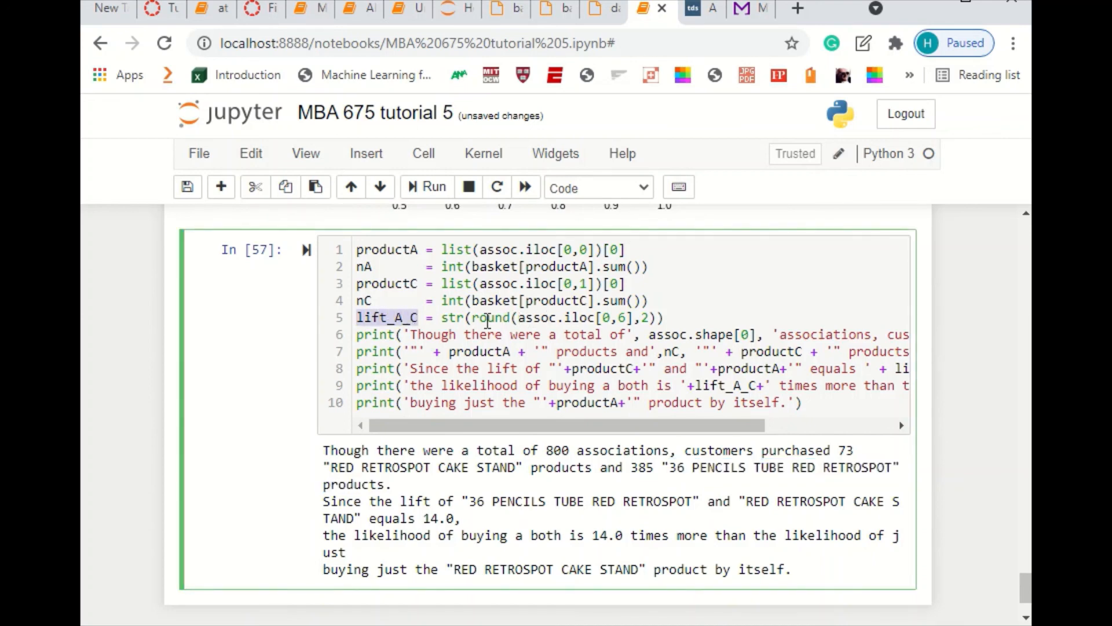
left_click_drag(520, 319, 558, 319)
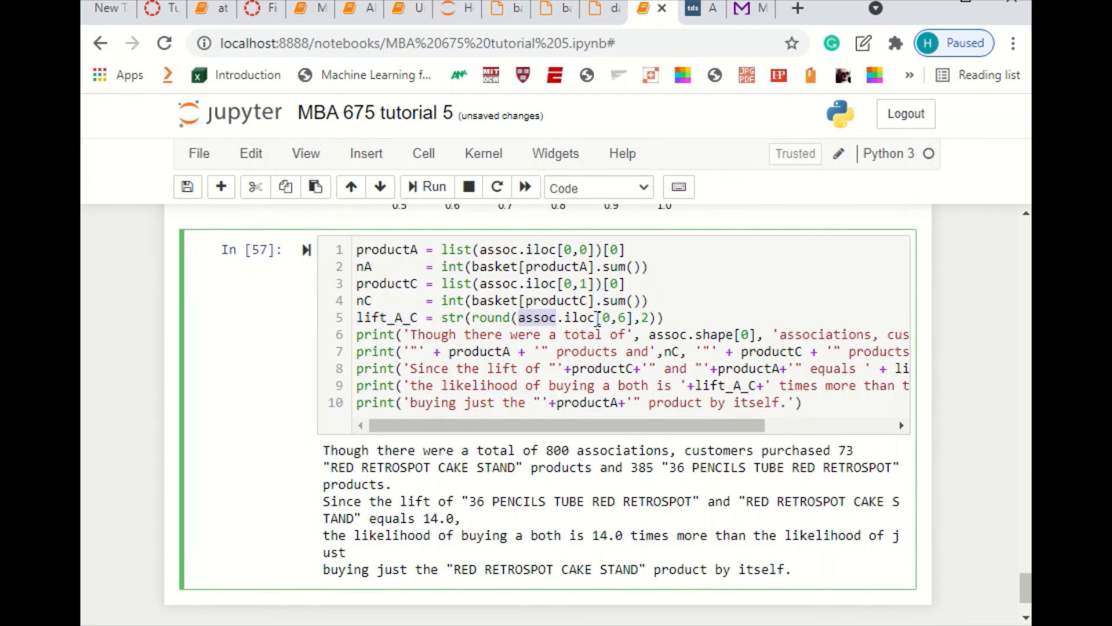
left_click(607, 317)
double_click(621, 317)
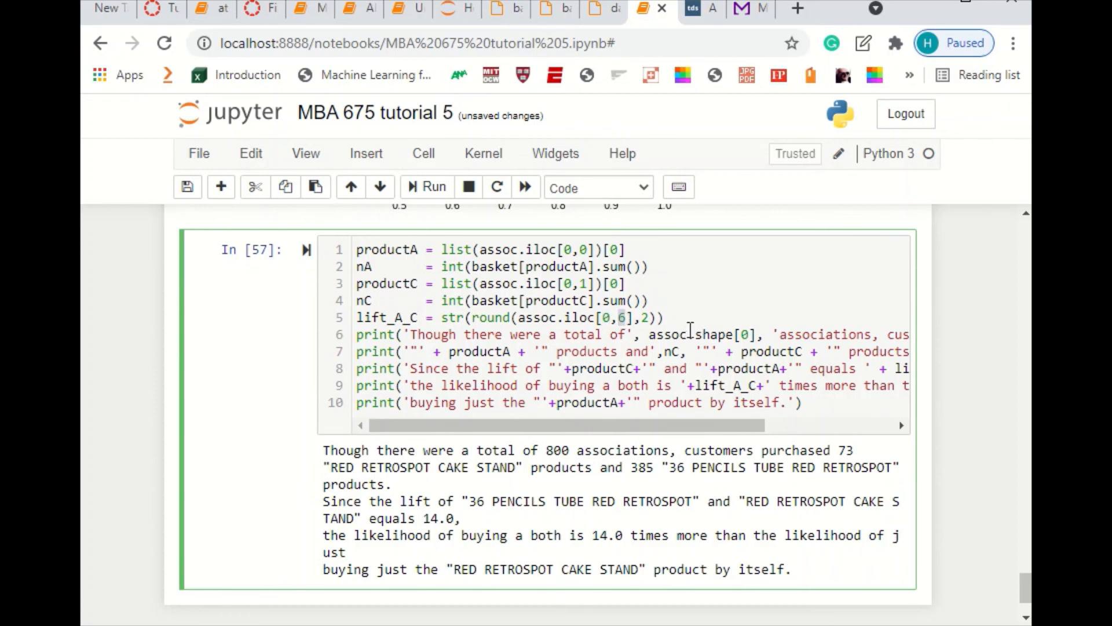
scroll(693, 334, "up", 15)
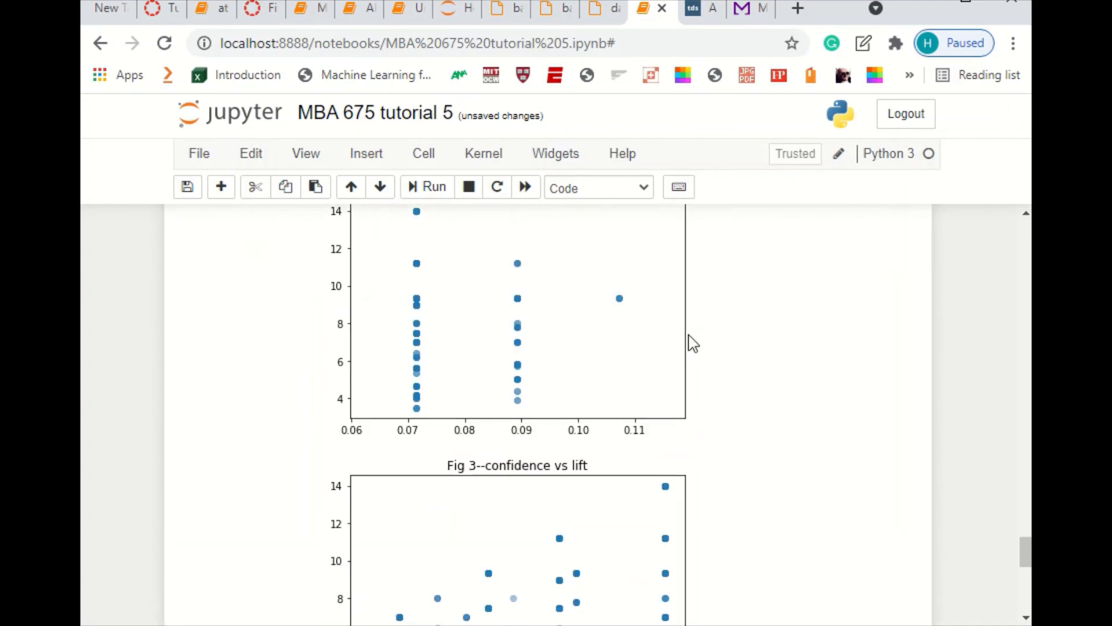
scroll(690, 343, "up", 8)
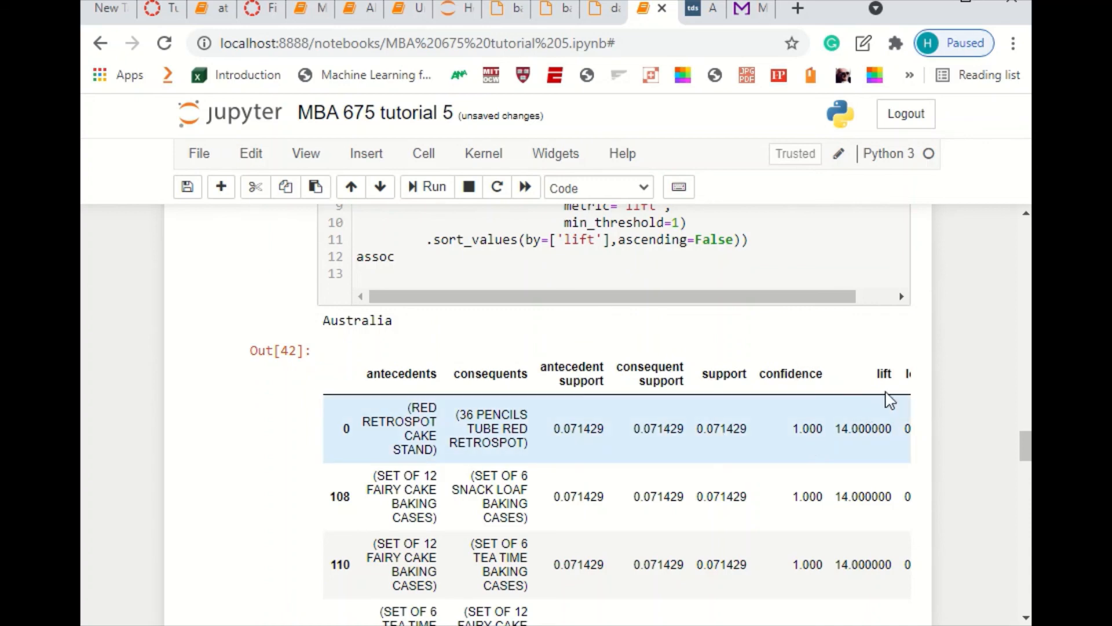
left_click_drag(891, 428, 835, 428)
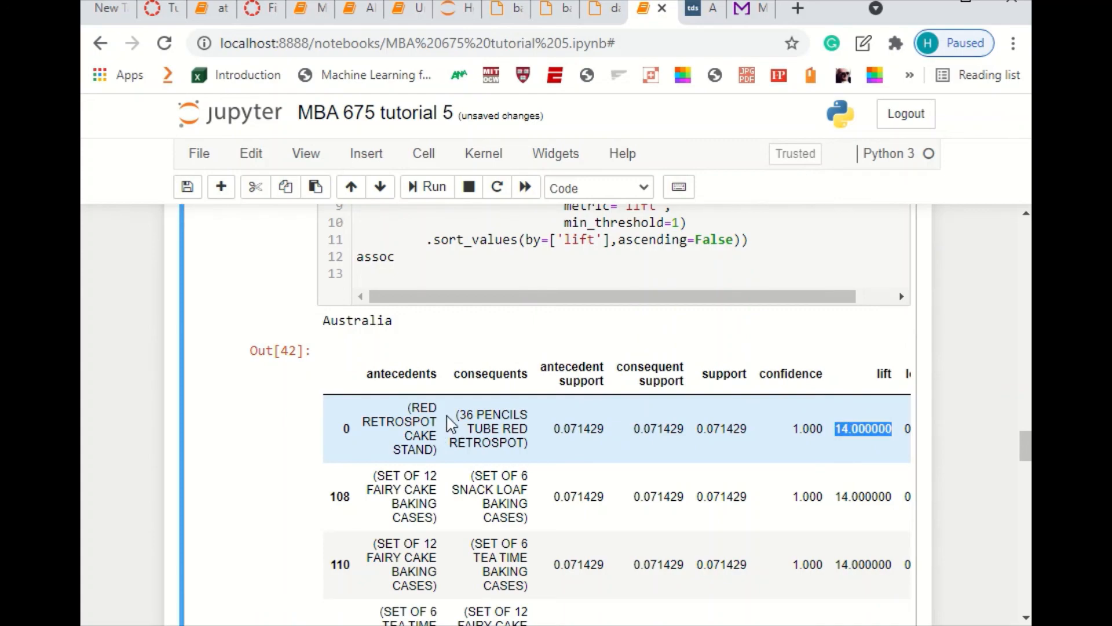
scroll(447, 427, "down", 20)
scroll(447, 417, "down", 15)
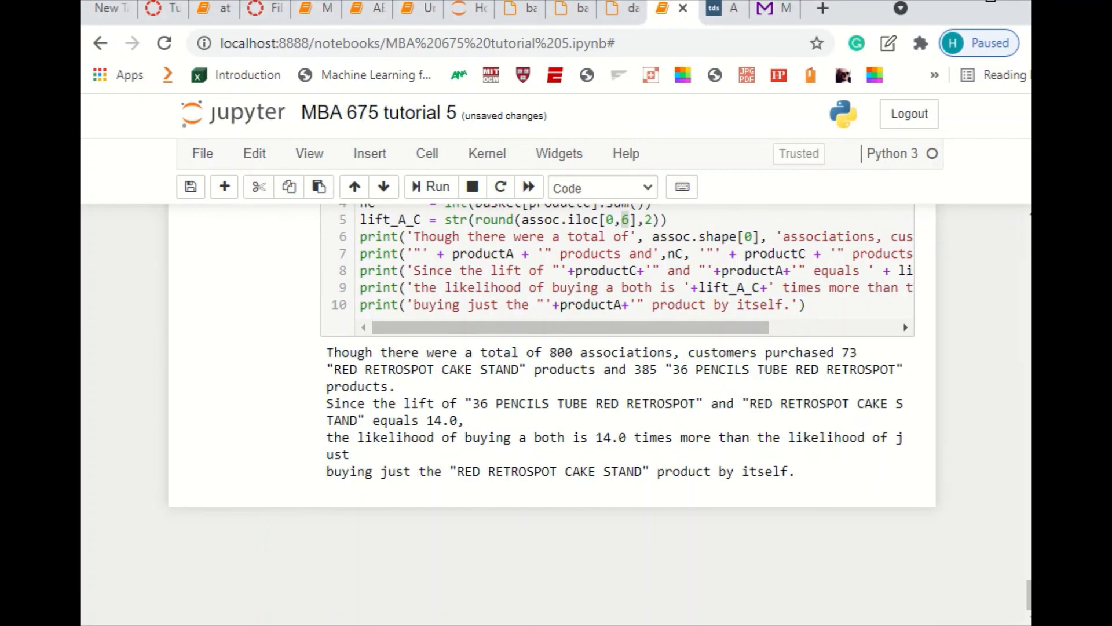
Widen the browser window, correct "buying a both" to "buying both" in the likelihood print statement, rerun the cell and check the printed likelihood
left_click_drag(1031, 408, 1076, 407)
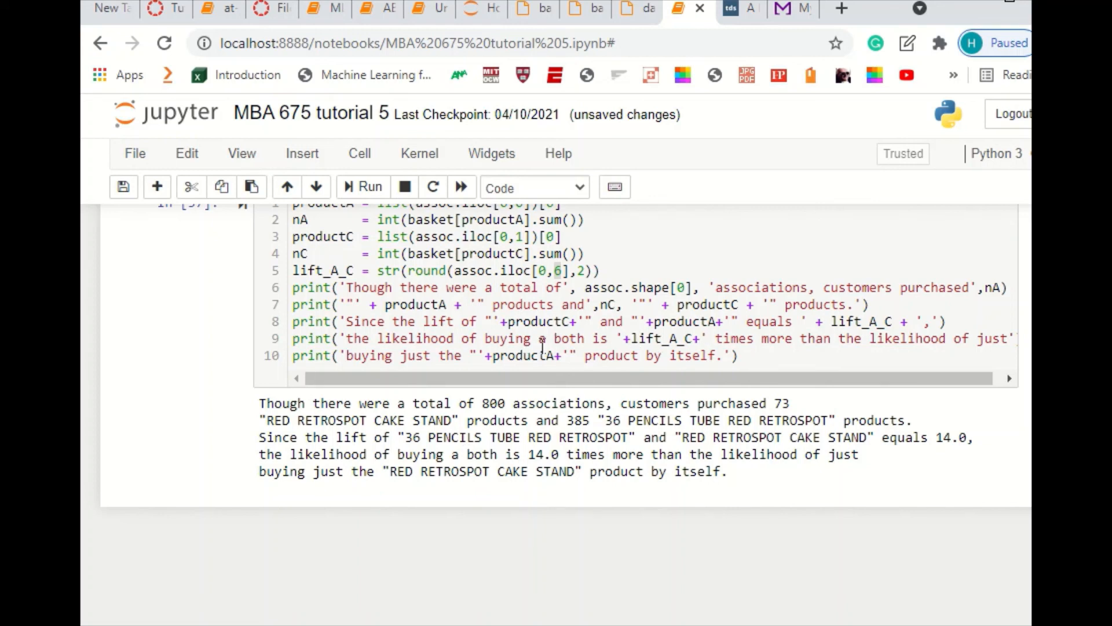
left_click(554, 339)
key("BackSpace")
key("BackSpace")
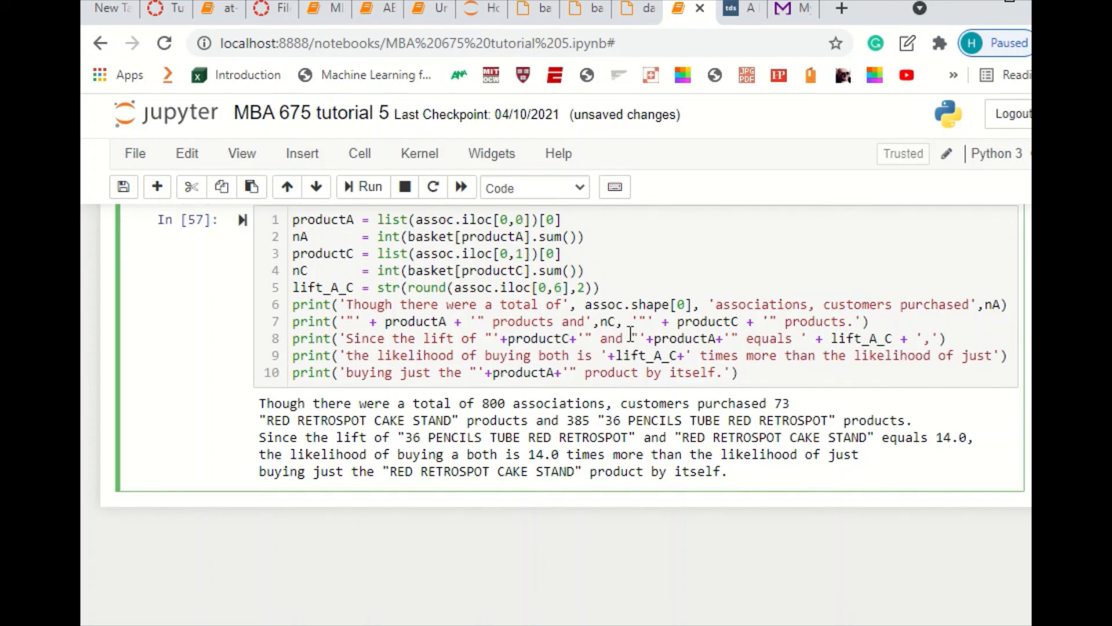
key("ctrl+Return")
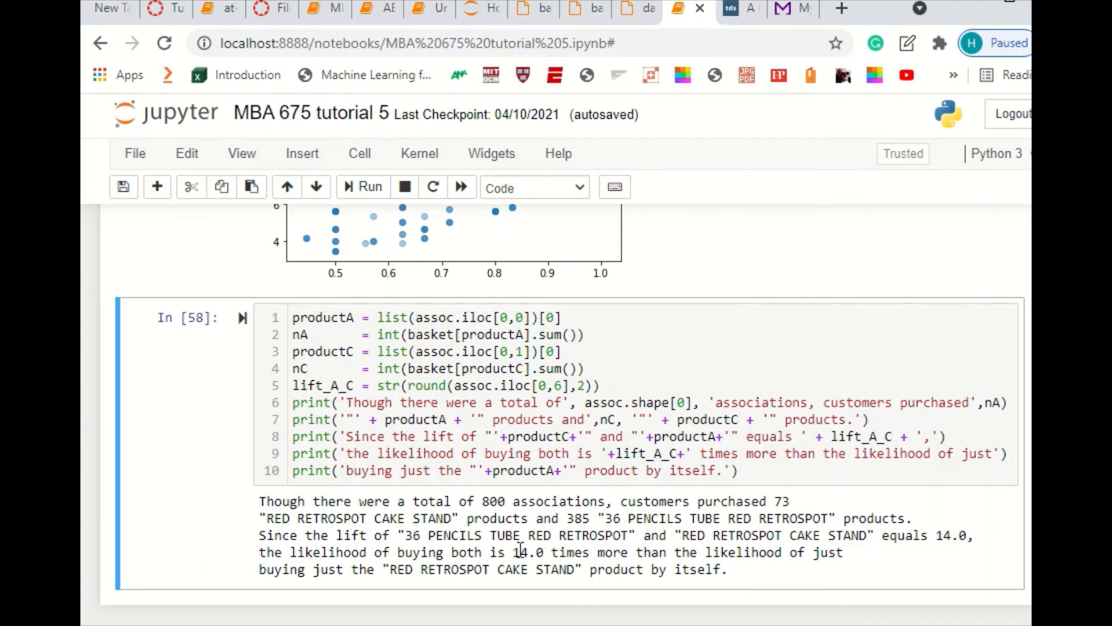
left_click_drag(515, 552, 543, 552)
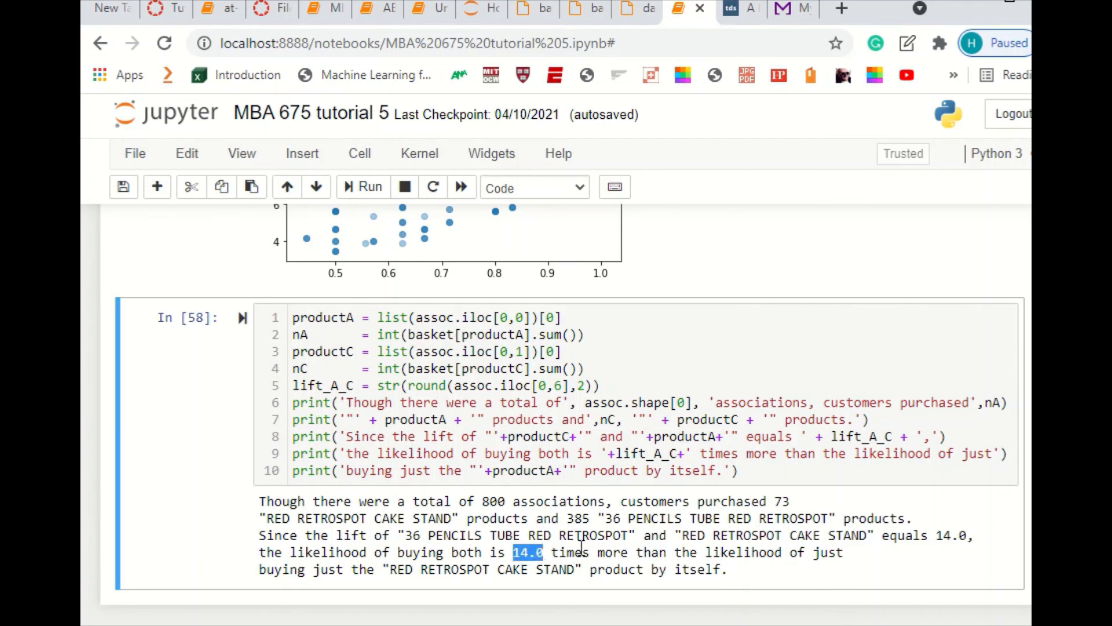